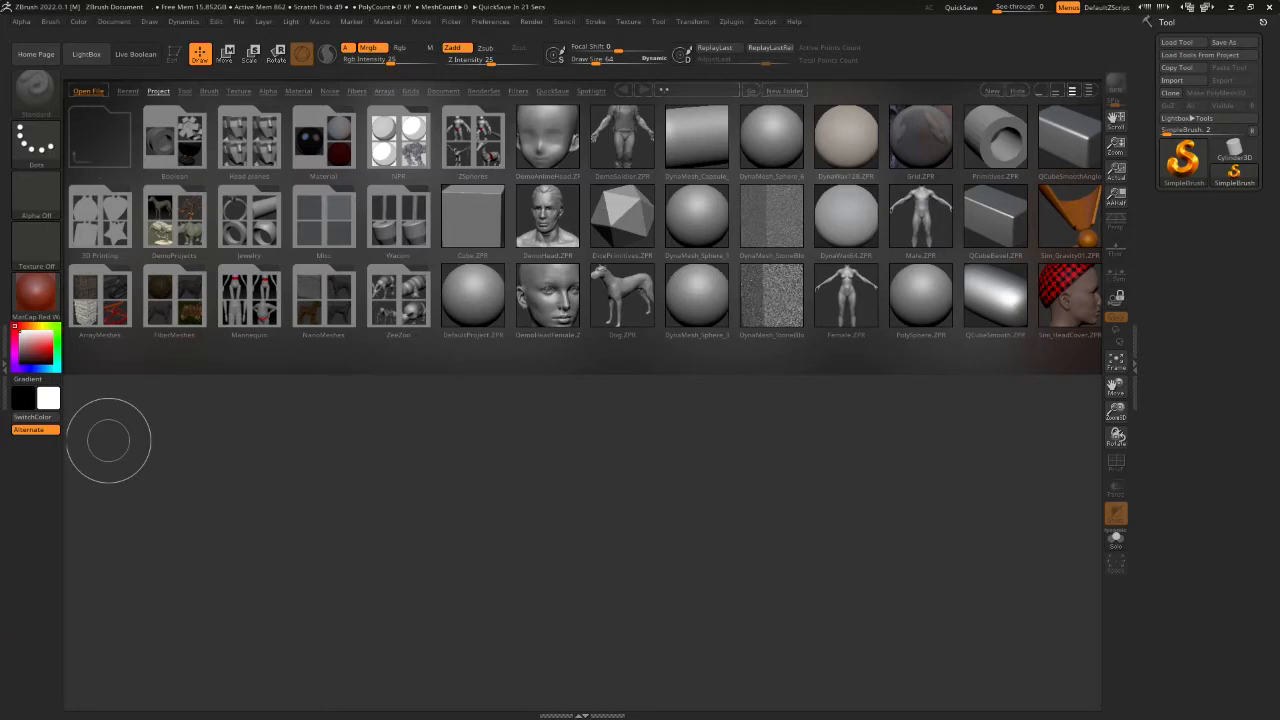
Examine the palmar and dorsal hand bone diagrams in the anatomy PDF in Acrobat Reader, and return to ZBrush.
{"action": "left_click", "coordinate": [108, 440]}
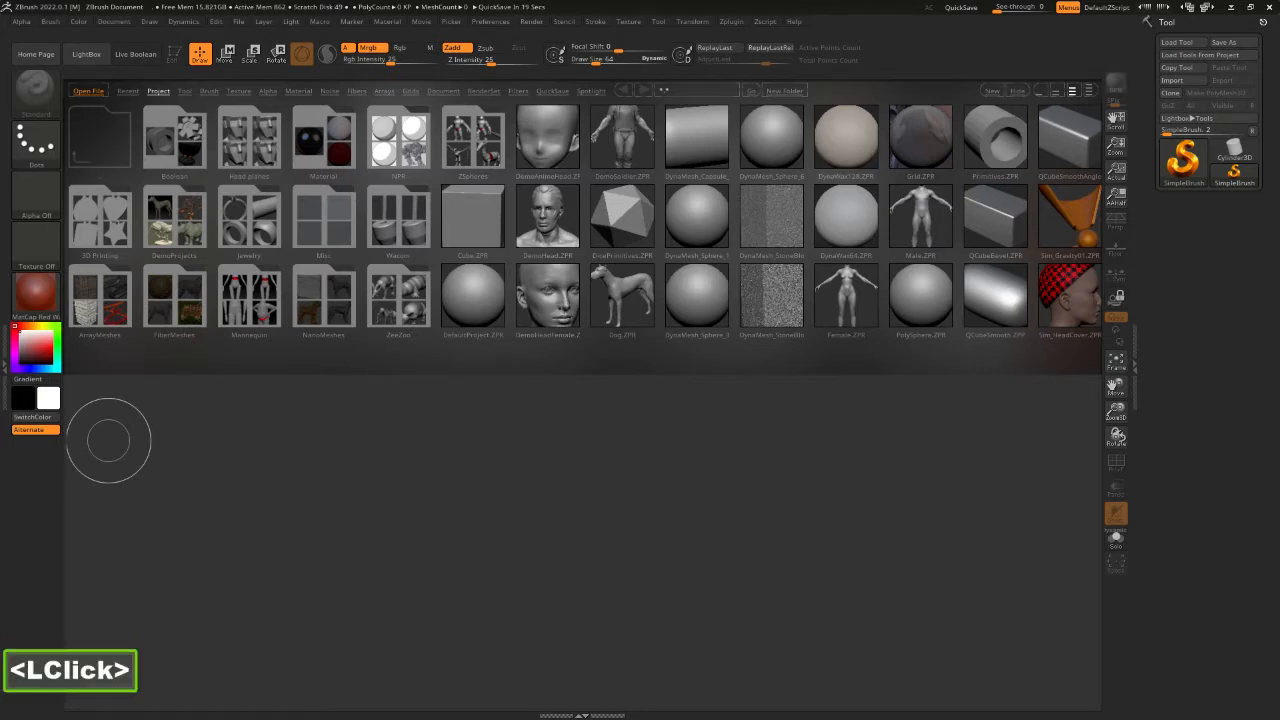
{"action": "left_click", "coordinate": [108, 440]}
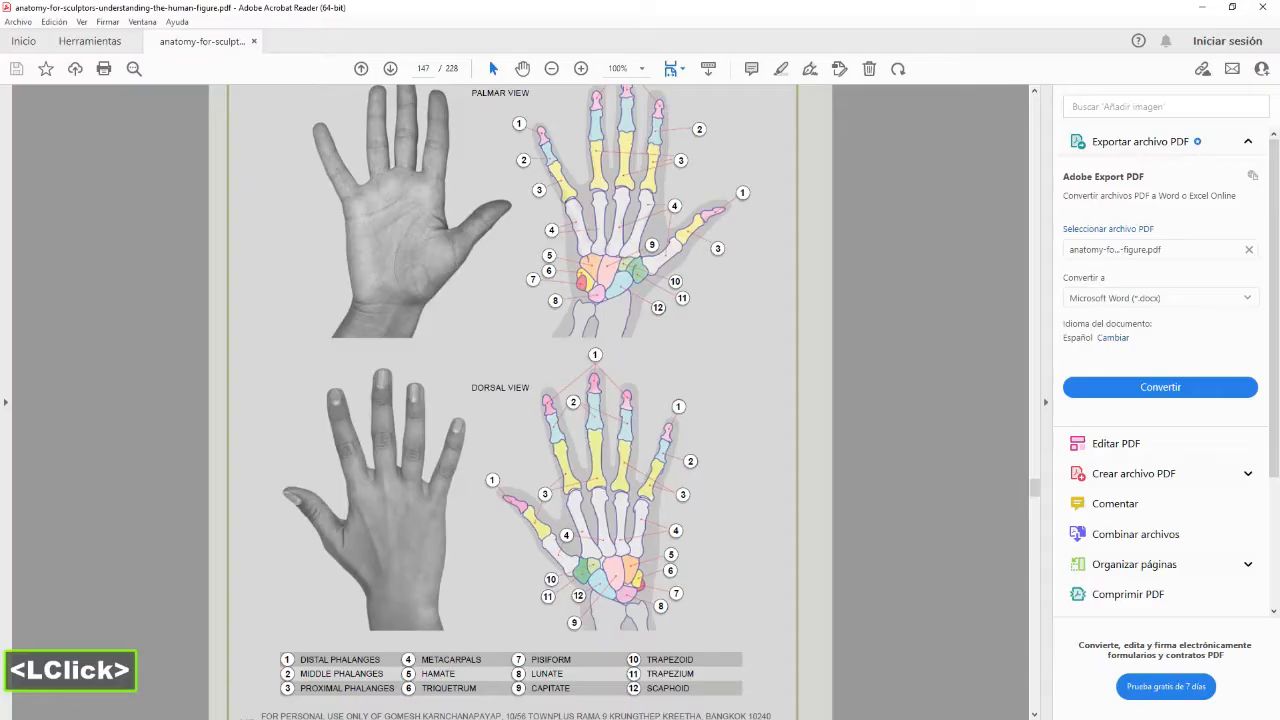
{"action": "scroll", "coordinate": [424, 463], "scroll_direction": "up", "scroll_amount": 3}
{"action": "scroll", "coordinate": [414, 462], "scroll_direction": "down", "scroll_amount": 3}
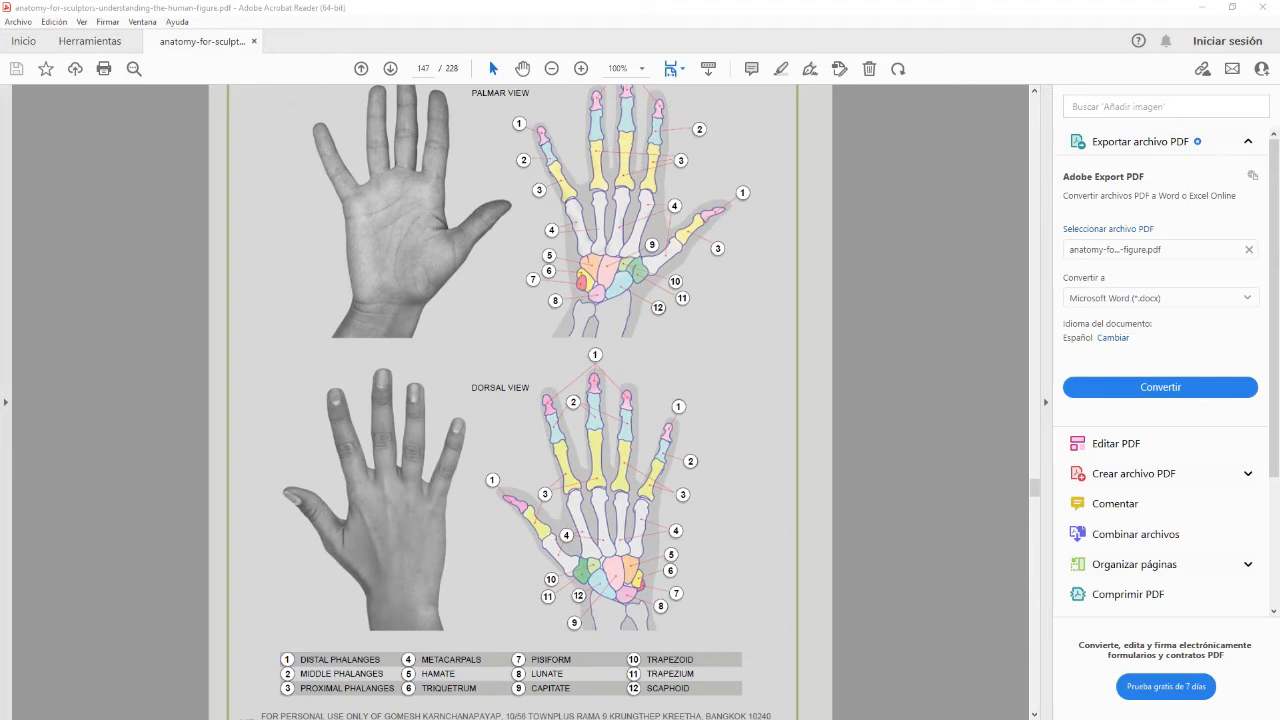
{"action": "left_click", "coordinate": [1204, 8]}
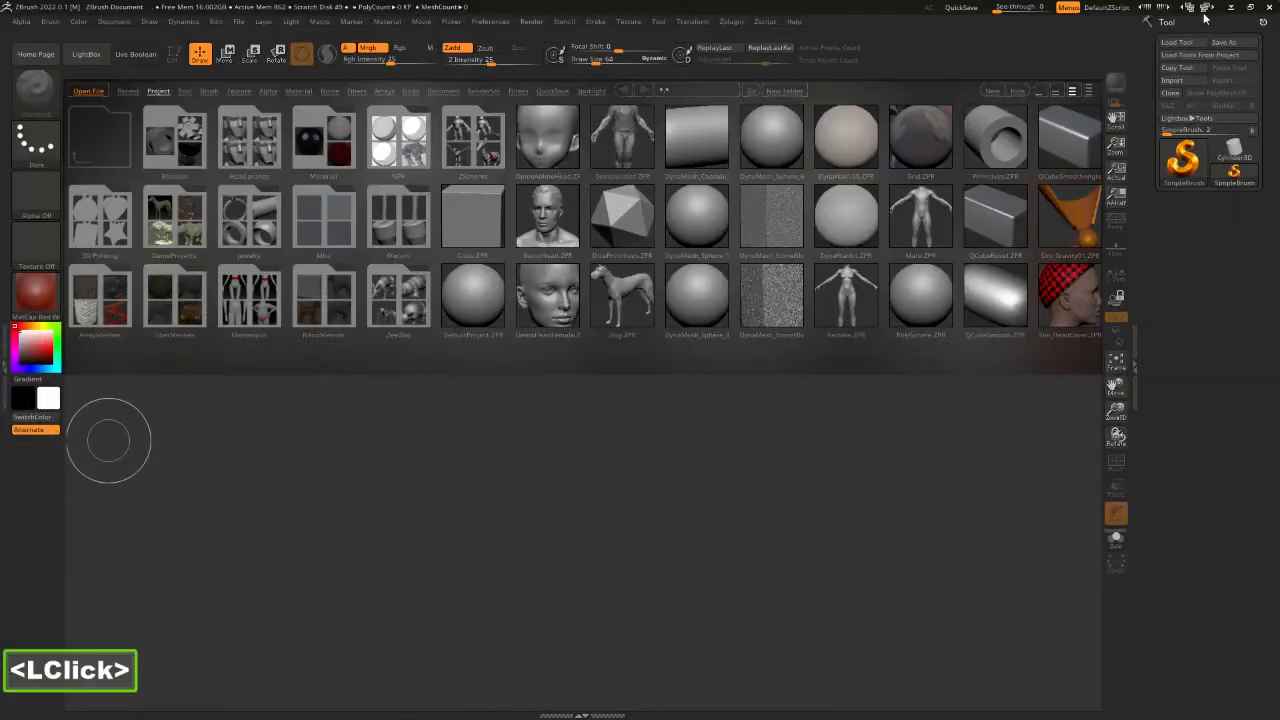
Open the DynaMesh_Sphere_32 project without saving the current one, and turn off perspective distortion.
{"action": "left_click", "coordinate": [702, 310]}
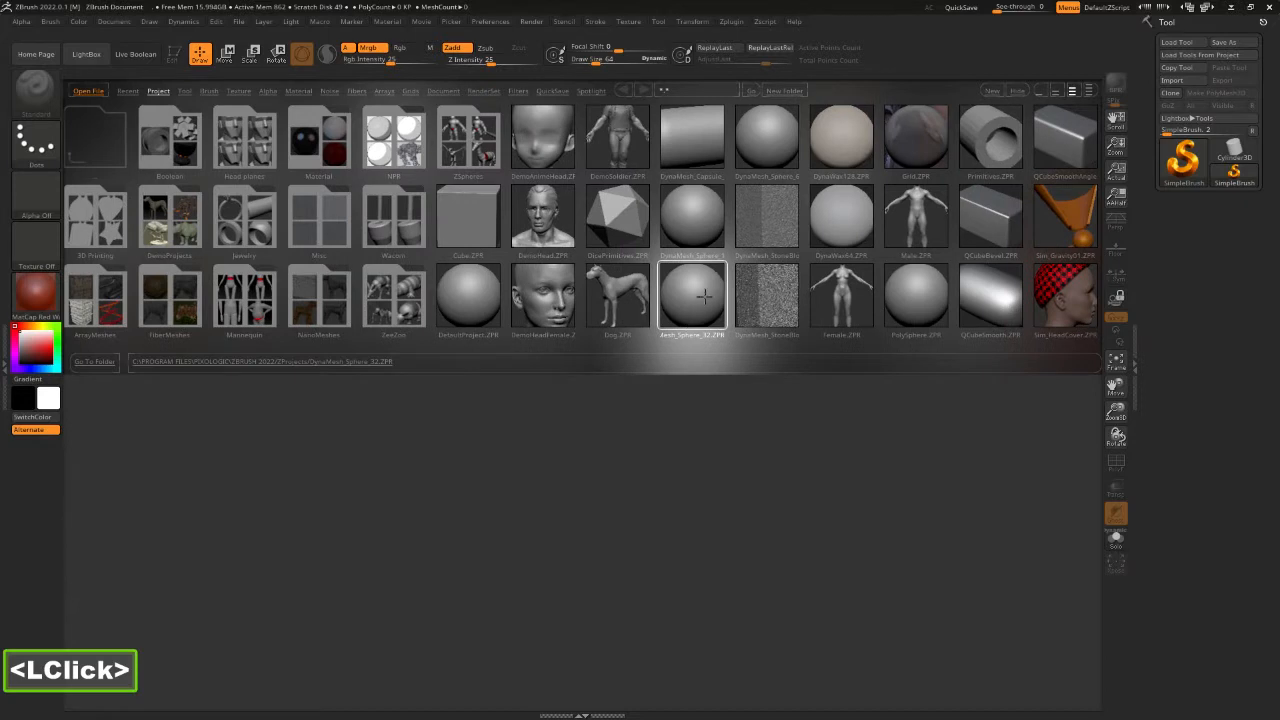
{"action": "double_click", "coordinate": [703, 296]}
{"action": "left_click", "coordinate": [684, 413]}
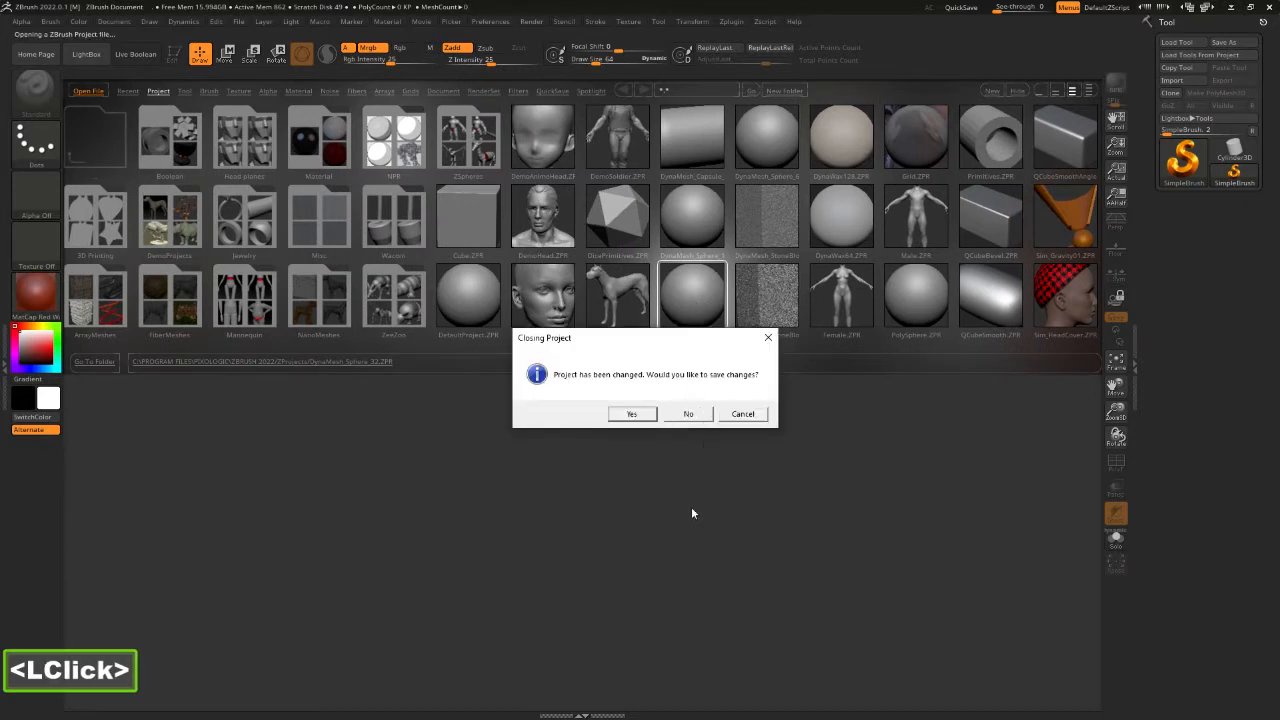
{"action": "left_click", "coordinate": [687, 413]}
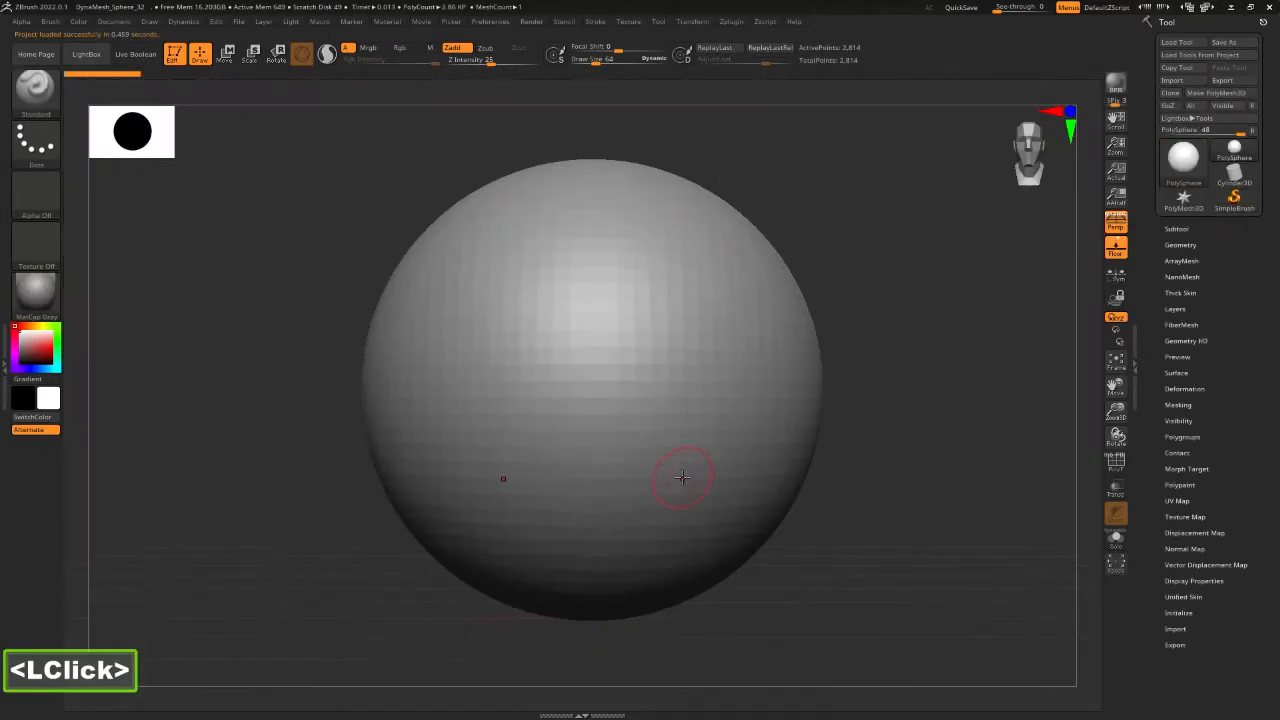
{"action": "left_click_drag", "start_coordinate": [877, 406], "coordinate": [840, 409], "text": "alt"}
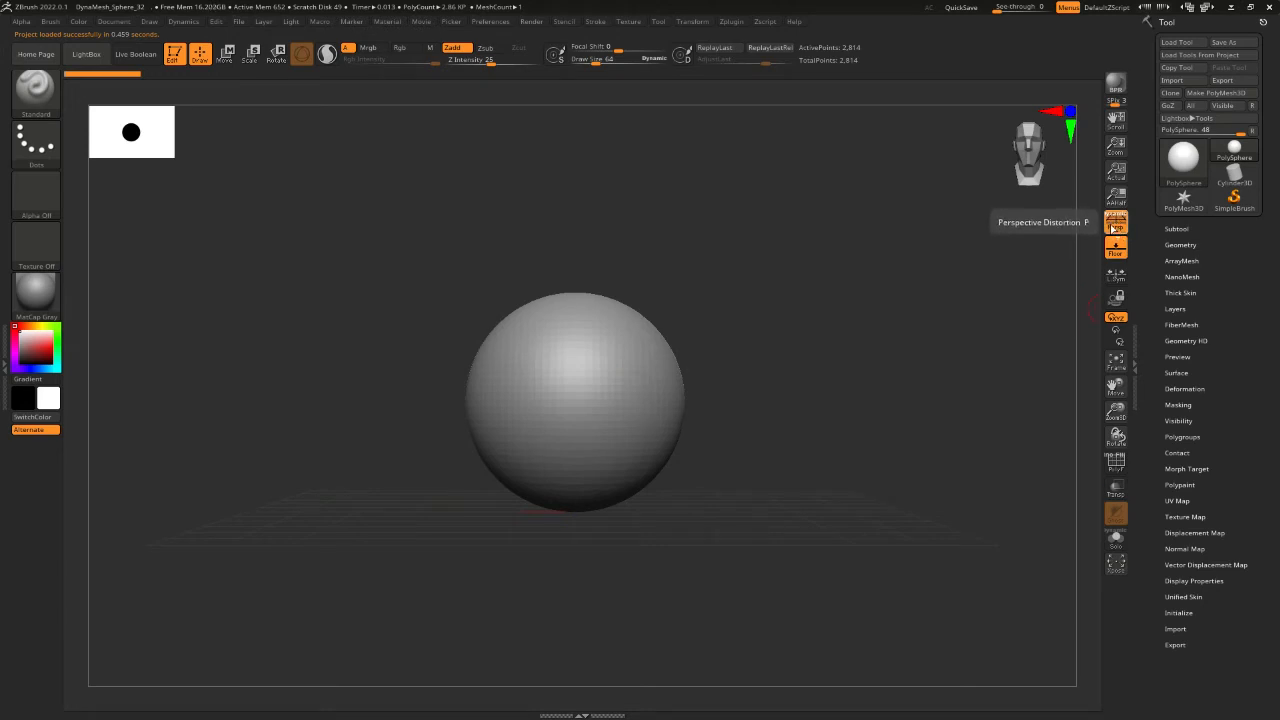
{"action": "left_click", "coordinate": [1116, 222]}
Flatten the sphere along its Z axis into a thin disc, and activate the Move brush in the front view.
{"action": "left_click_drag", "start_coordinate": [787, 353], "coordinate": [816, 340]}
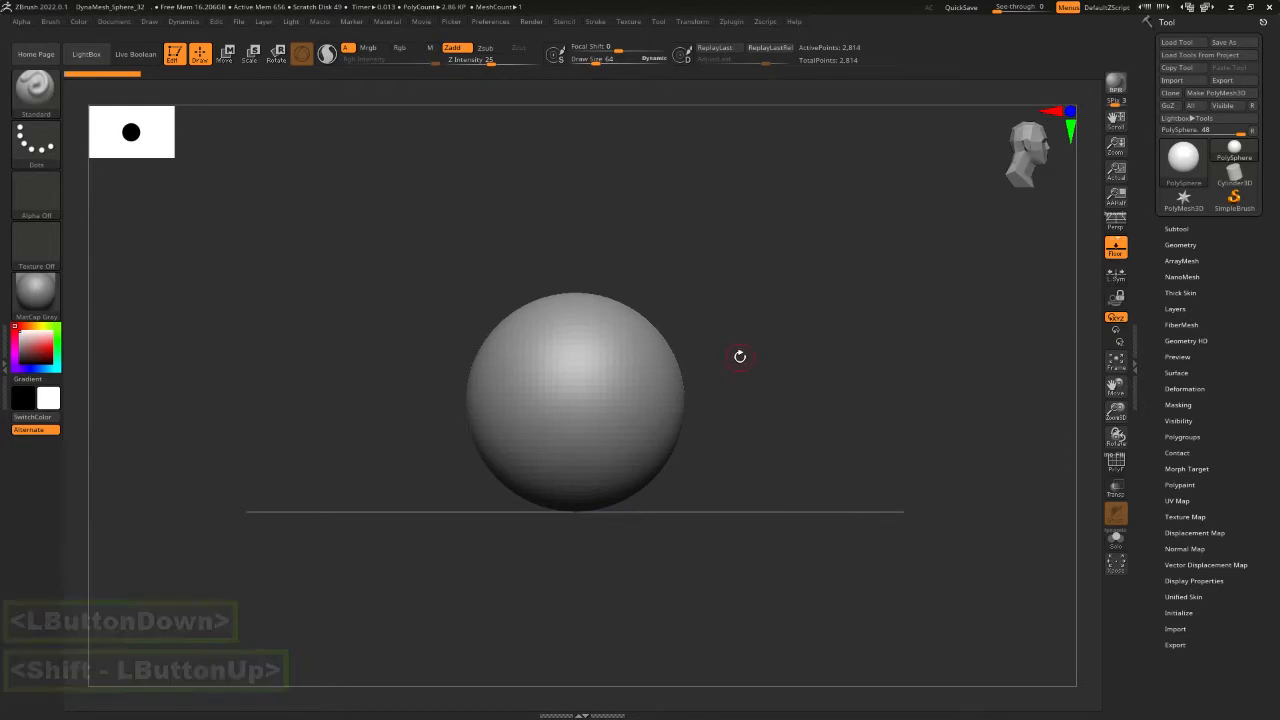
{"action": "key", "text": "w"}
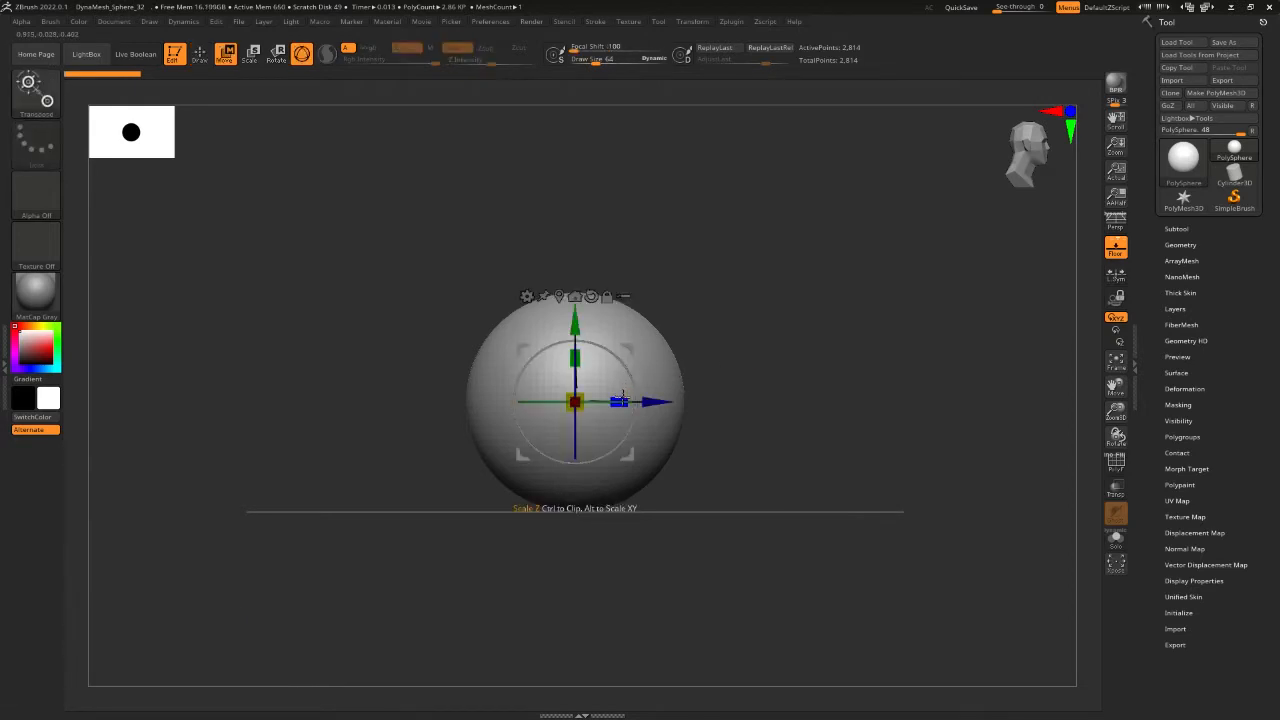
{"action": "left_click_drag", "start_coordinate": [620, 400], "coordinate": [542, 387]}
{"action": "left_click_drag", "start_coordinate": [828, 346], "coordinate": [731, 346]}
{"action": "key", "text": "2"}
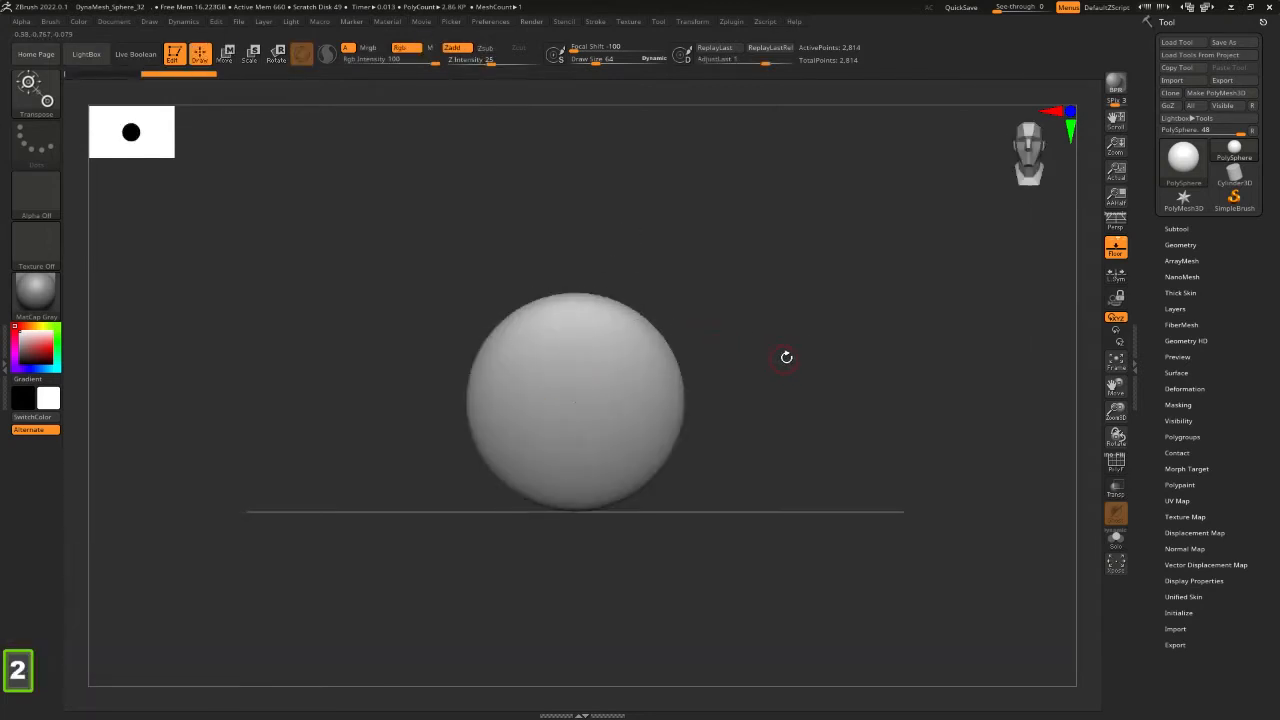
{"action": "left_click_drag", "start_coordinate": [826, 346], "coordinate": [804, 392], "text": "alt"}
{"action": "key", "text": "2"}
{"action": "key", "text": "2"}
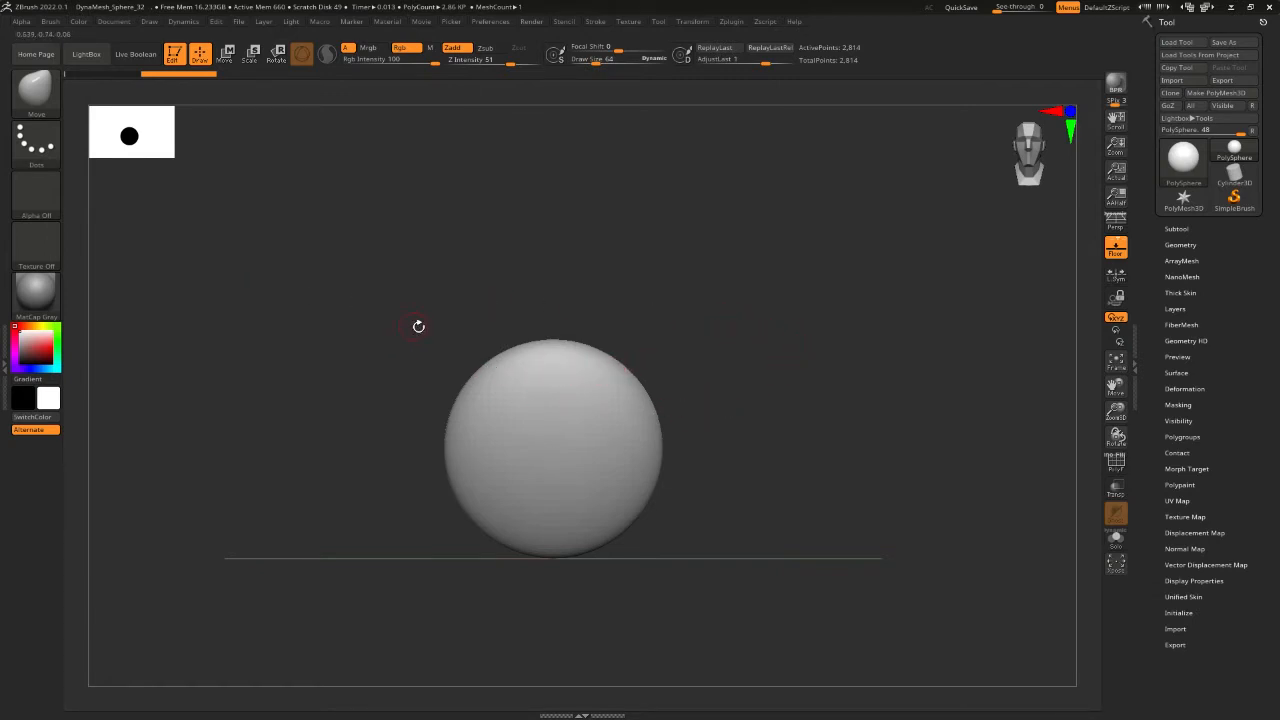
Choose the ClipCurve brush and clip the top of the disc flat along a horizontal line.
{"action": "key", "text": "ctrl"}
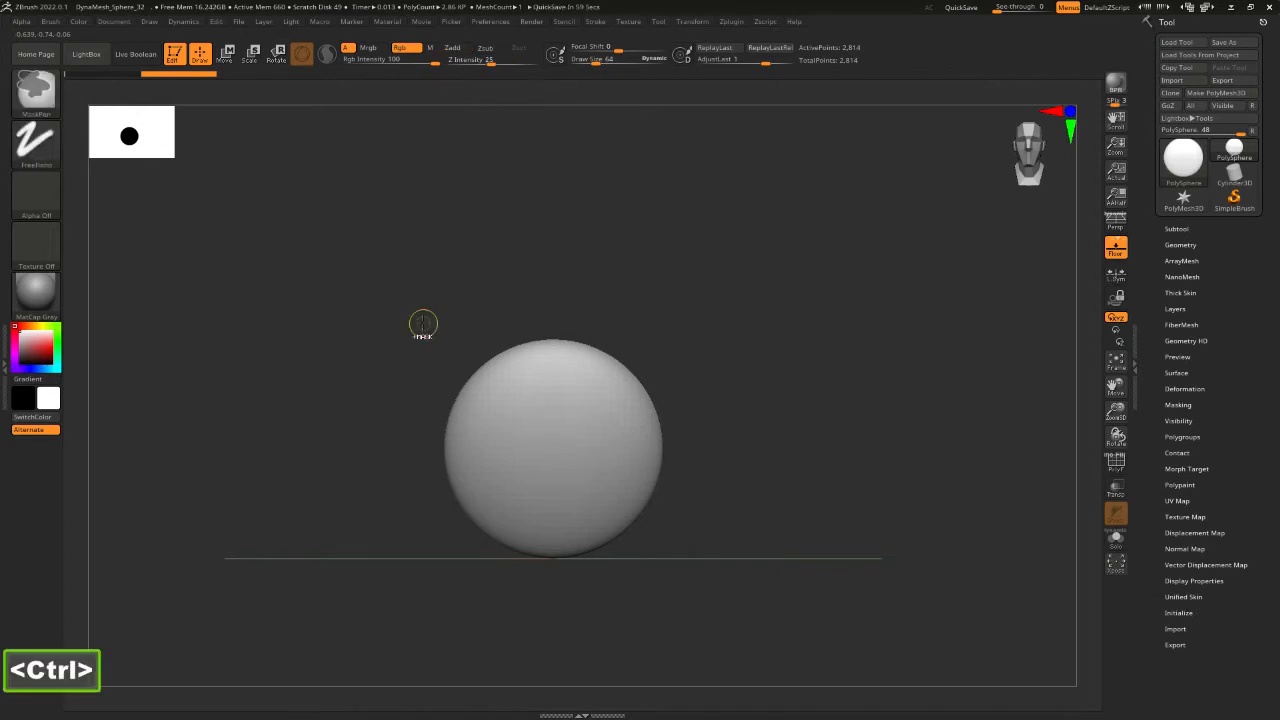
{"action": "key", "text": "ctrl+shift"}
{"action": "key", "text": "ctrl+shift"}
{"action": "key", "text": "ctrl+shift"}
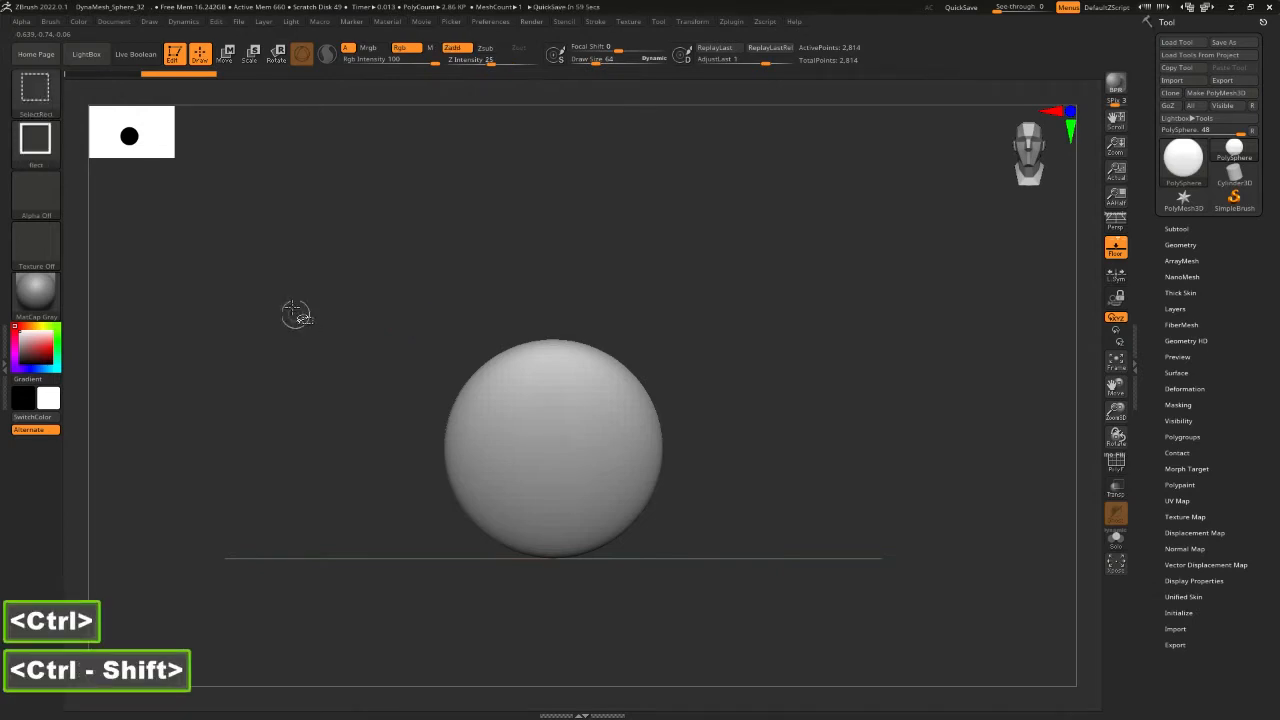
{"action": "left_click", "coordinate": [36, 92]}
{"action": "left_click", "coordinate": [110, 112]}
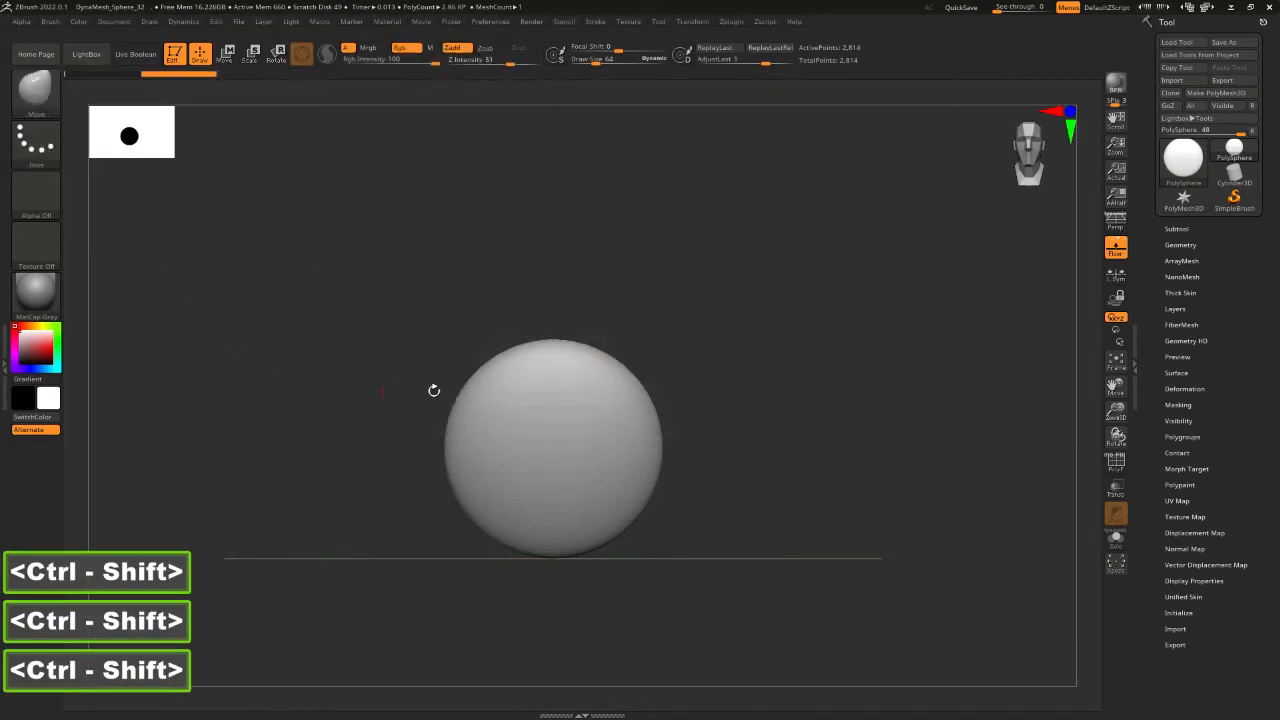
{"action": "left_click_drag", "start_coordinate": [393, 357], "coordinate": [852, 355], "text": "ctrl+shift"}
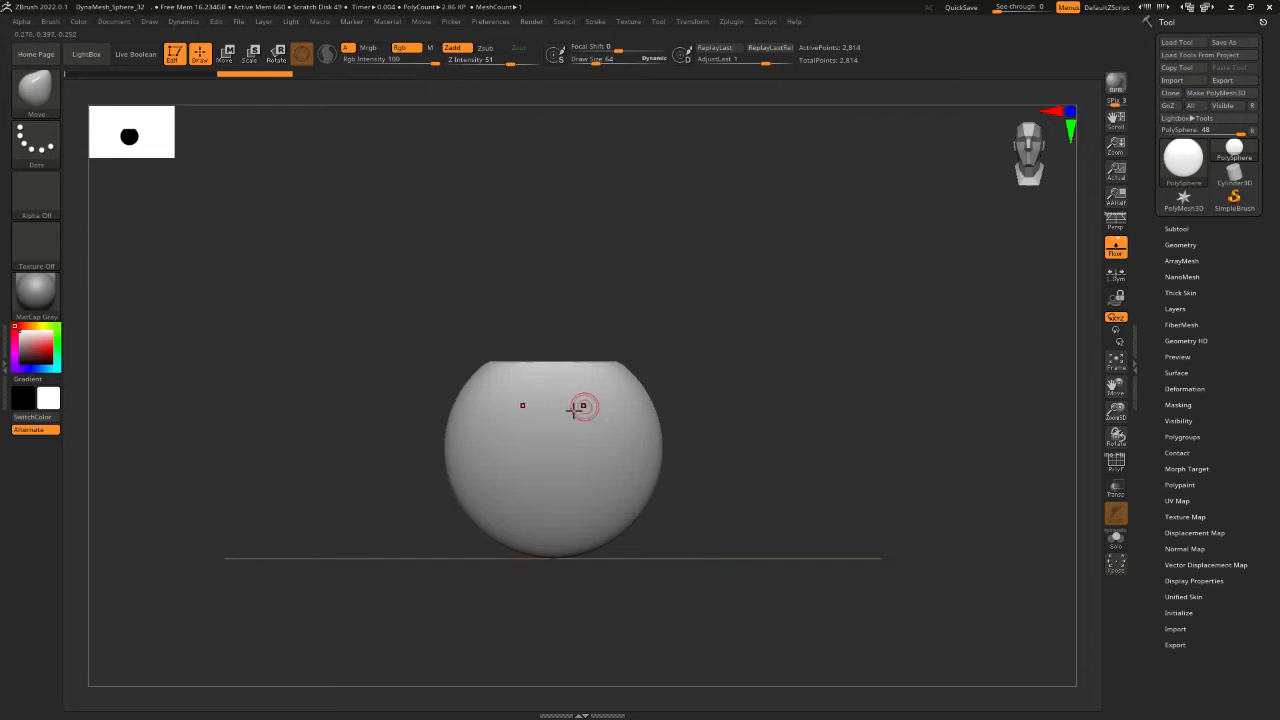
Turn off X symmetry, and clip the disc's right side along a slanted line and its left side along a vertical line.
{"action": "key", "text": "x"}
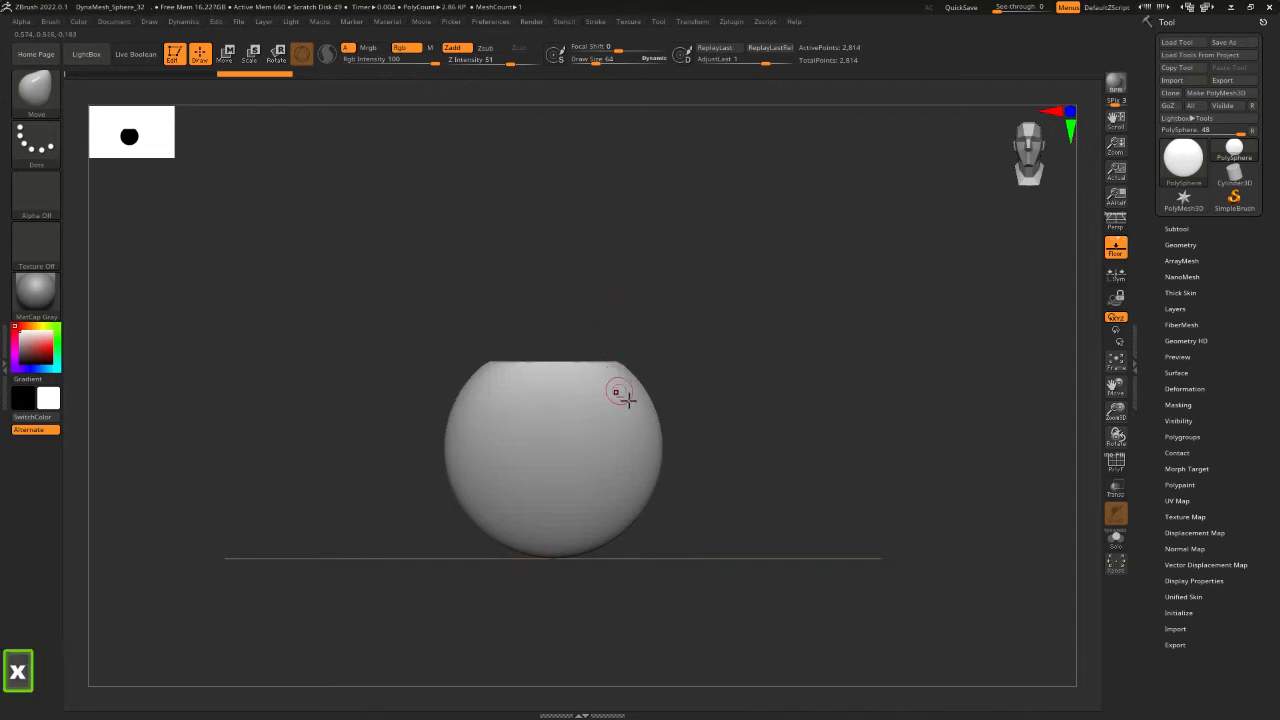
{"action": "key", "text": "ctrl+shift"}
{"action": "mouse_move", "coordinate": [637, 364]}
{"action": "left_mouse_down", "text": "ctrl+shift"}
{"action": "mouse_move", "coordinate": [680, 540]}
{"action": "mouse_move", "coordinate": [660, 525]}
{"action": "mouse_move", "coordinate": [710, 523]}
{"action": "left_mouse_up", "text": "ctrl+shift"}
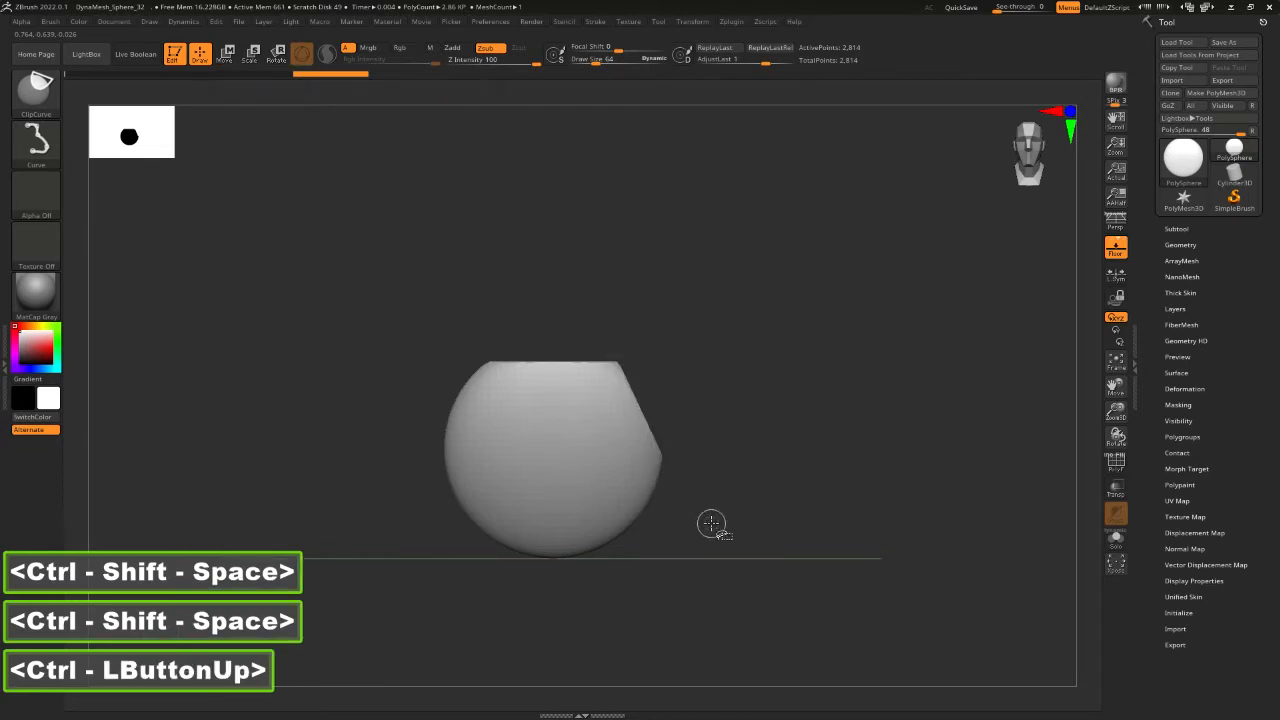
{"action": "key", "text": "ctrl+shift"}
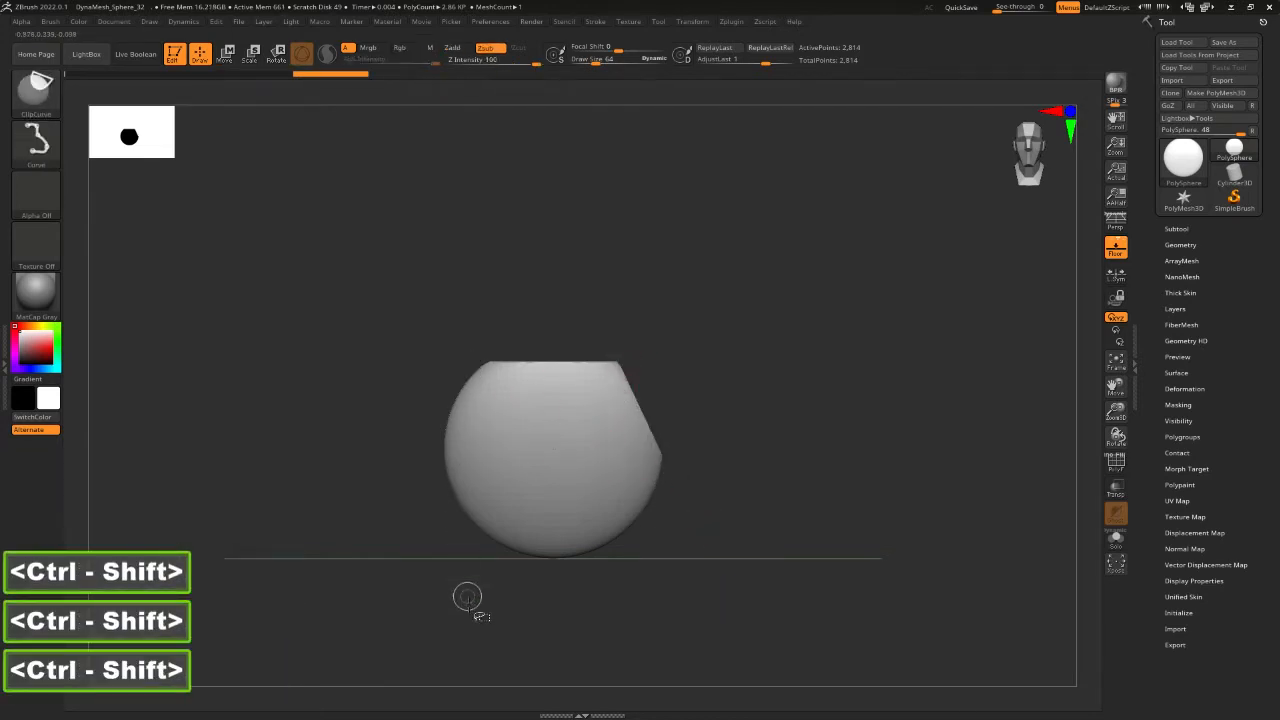
{"action": "left_click_drag", "start_coordinate": [467, 597], "coordinate": [460, 266], "text": "ctrl+shift"}
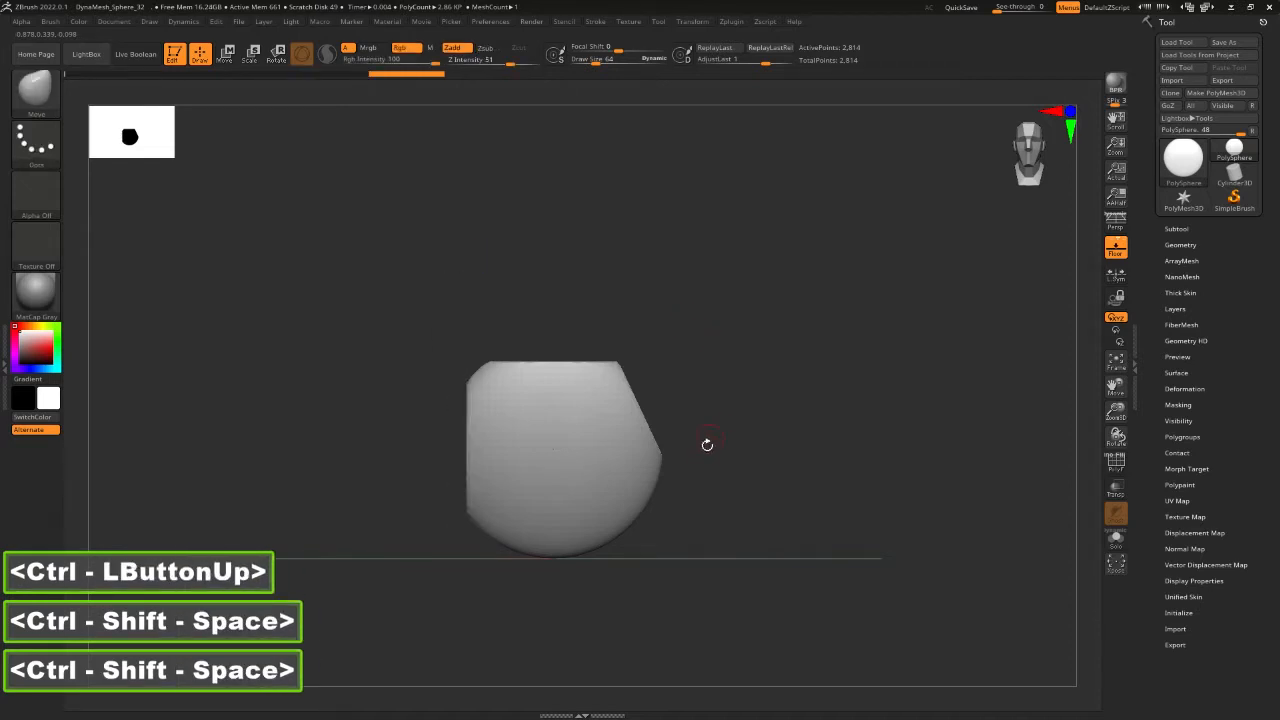
Mask everything except the palm's top band, move that band upward to lengthen the palm, and clear the mask.
{"action": "mouse_move", "coordinate": [704, 289]}
{"action": "left_mouse_down", "text": "ctrl"}
{"action": "mouse_move", "coordinate": [411, 400]}
{"action": "mouse_move", "coordinate": [409, 386]}
{"action": "left_mouse_up", "text": "ctrl"}
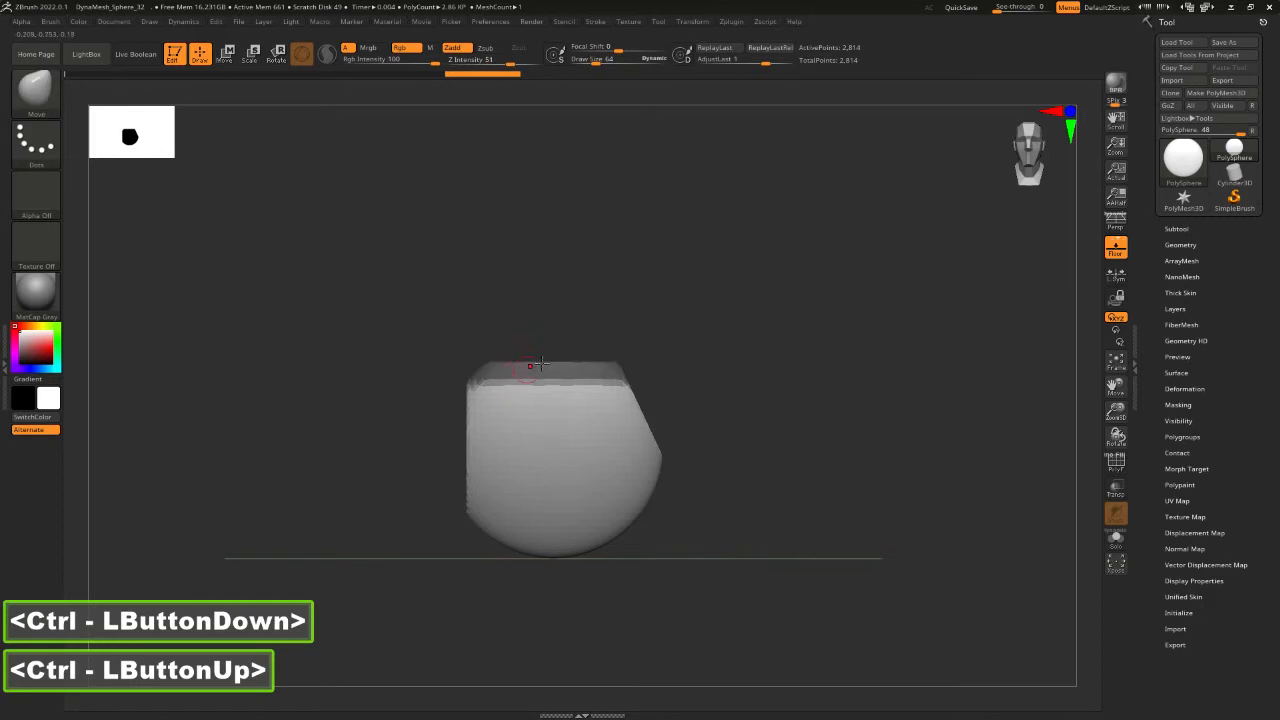
{"action": "left_click", "coordinate": [812, 496], "text": "ctrl"}
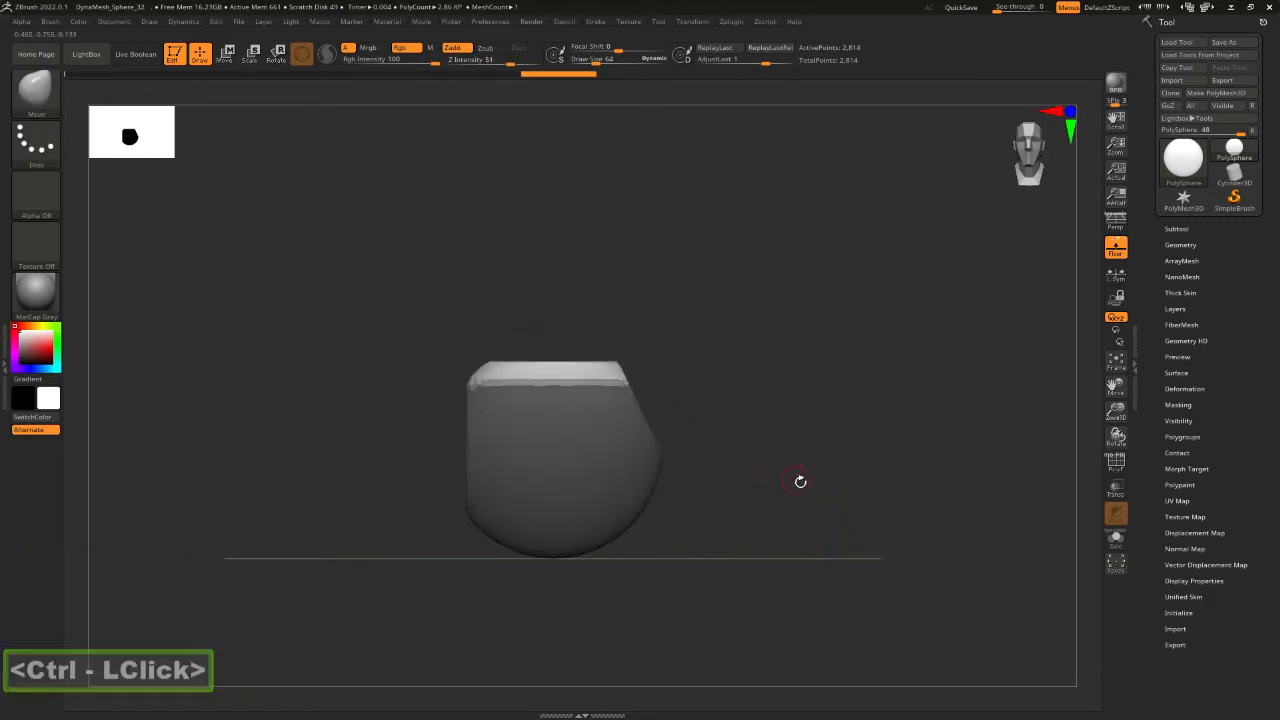
{"action": "key", "text": "w"}
{"action": "left_click_drag", "start_coordinate": [560, 366], "coordinate": [560, 325]}
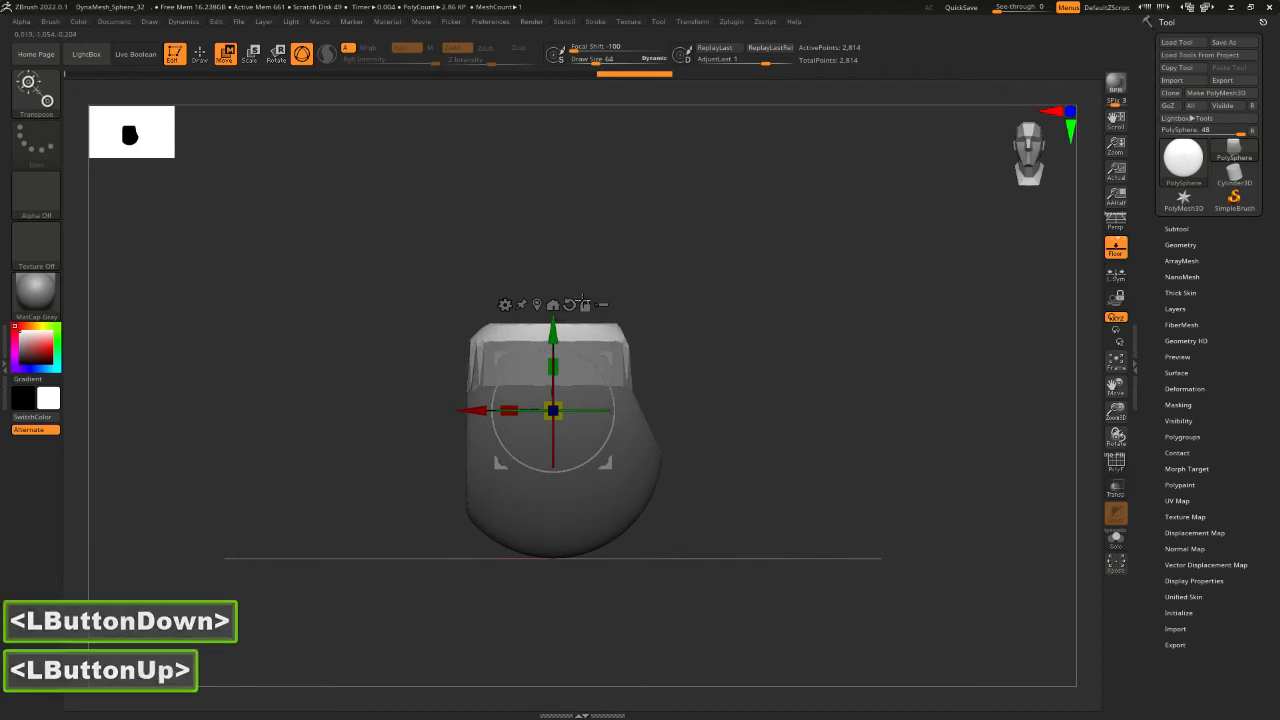
{"action": "left_click_drag", "start_coordinate": [707, 439], "coordinate": [869, 346]}
{"action": "left_click", "coordinate": [869, 346], "text": "ctrl"}
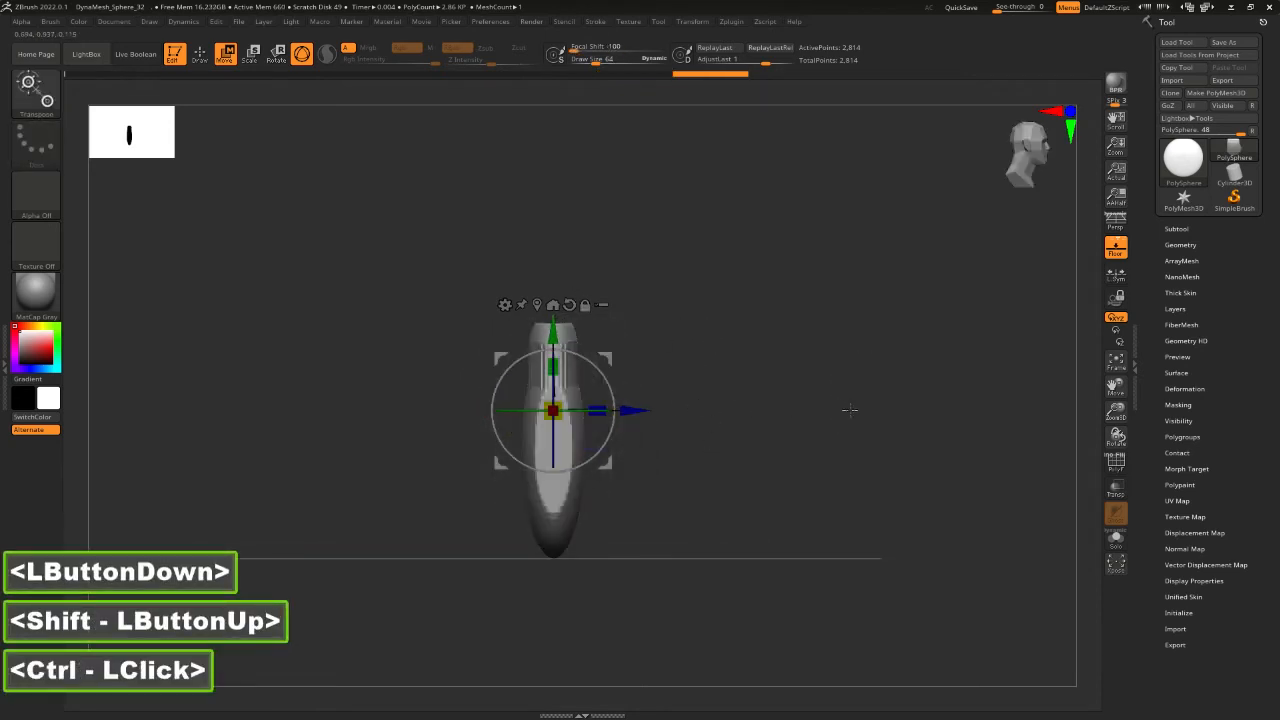
{"action": "left_click_drag", "start_coordinate": [848, 408], "coordinate": [782, 416], "text": "shift"}
{"action": "key", "text": "q"}
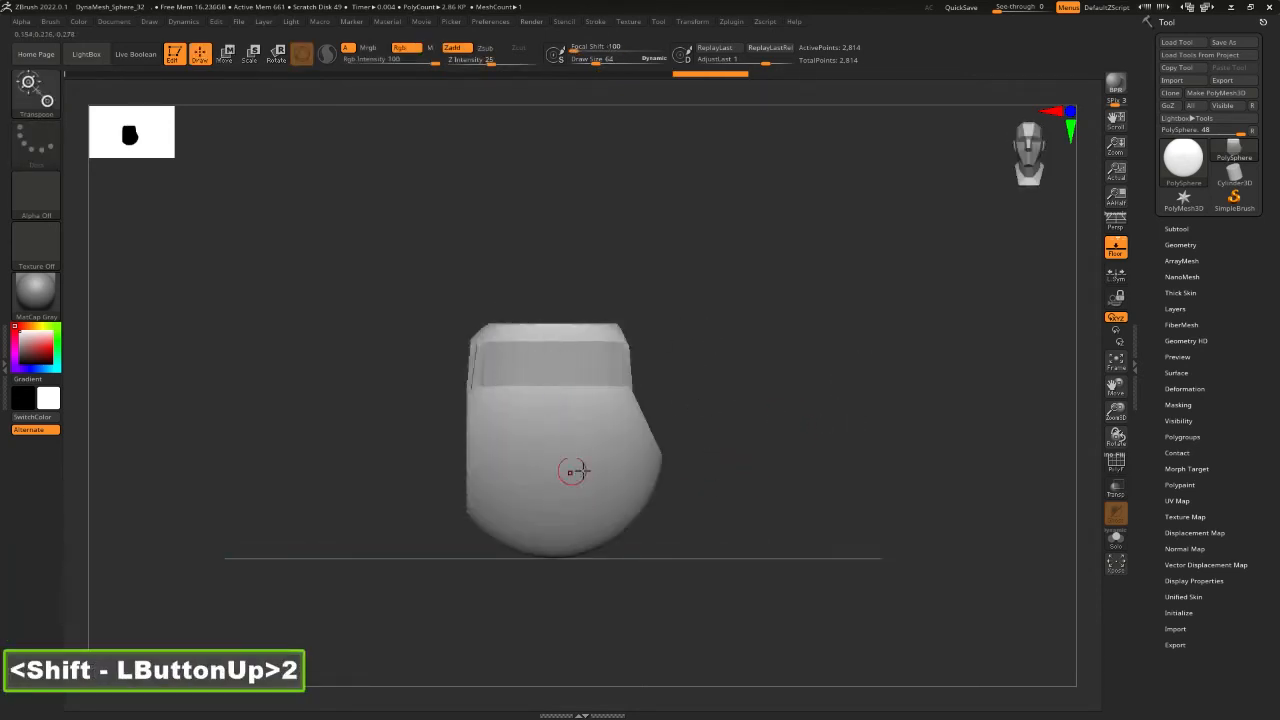
Adjust the palm's slanted side with the Move brush at draw size about 81, and pull its unmasked bottom edge down to form the wrist.
{"action": "mouse_move", "coordinate": [660, 536]}
{"action": "left_mouse_down", "text": "alt"}
{"action": "mouse_move", "coordinate": [661, 449]}
{"action": "mouse_move", "coordinate": [580, 417]}
{"action": "mouse_move", "coordinate": [590, 396]}
{"action": "mouse_move", "coordinate": [540, 386]}
{"action": "mouse_move", "coordinate": [606, 408]}
{"action": "mouse_move", "coordinate": [525, 388]}
{"action": "mouse_move", "coordinate": [600, 386]}
{"action": "mouse_move", "coordinate": [614, 407]}
{"action": "left_mouse_up", "text": "alt"}
{"action": "key", "text": "space"}
{"action": "key", "text": "w"}
{"action": "mouse_move", "coordinate": [682, 458]}
{"action": "left_mouse_down"}
{"action": "mouse_move", "coordinate": [680, 340]}
{"action": "mouse_move", "coordinate": [668, 343]}
{"action": "mouse_move", "coordinate": [689, 434]}
{"action": "mouse_move", "coordinate": [380, 594]}
{"action": "mouse_move", "coordinate": [397, 570]}
{"action": "left_mouse_up"}
{"action": "left_click", "coordinate": [651, 465], "text": "ctrl"}
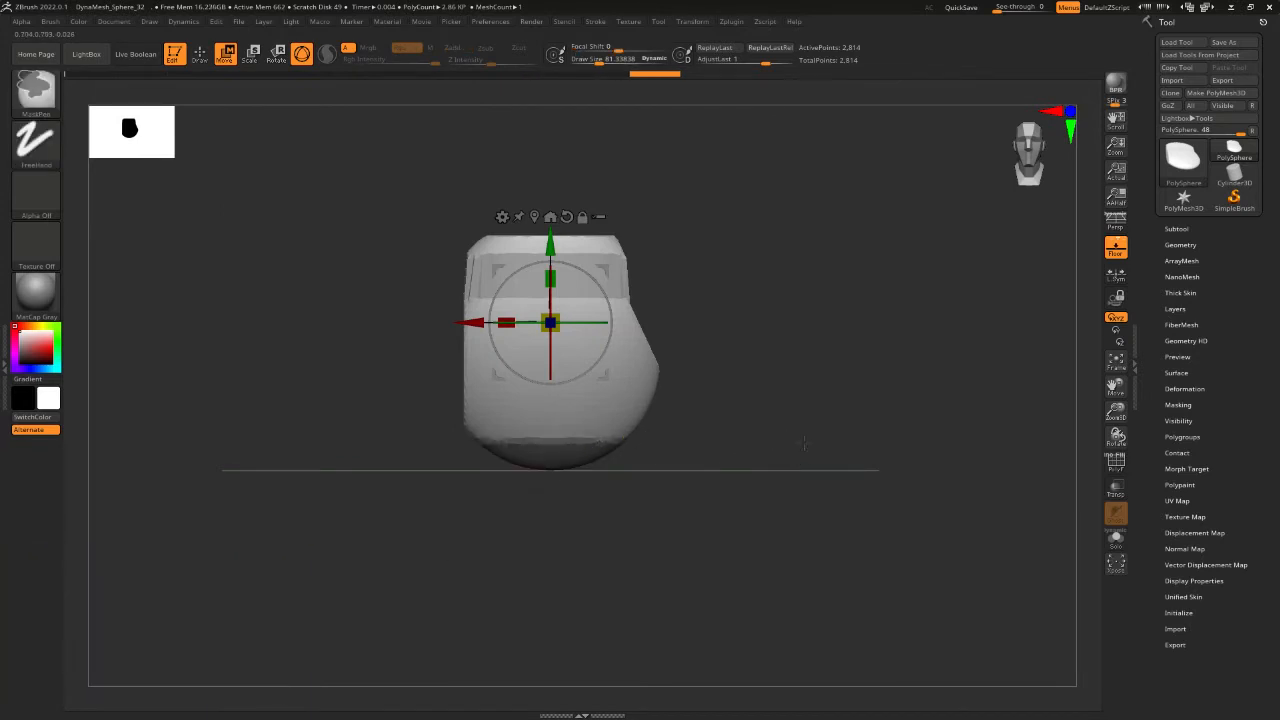
{"action": "left_click", "coordinate": [723, 486], "text": "ctrl"}
{"action": "left_click_drag", "start_coordinate": [550, 244], "coordinate": [551, 312]}
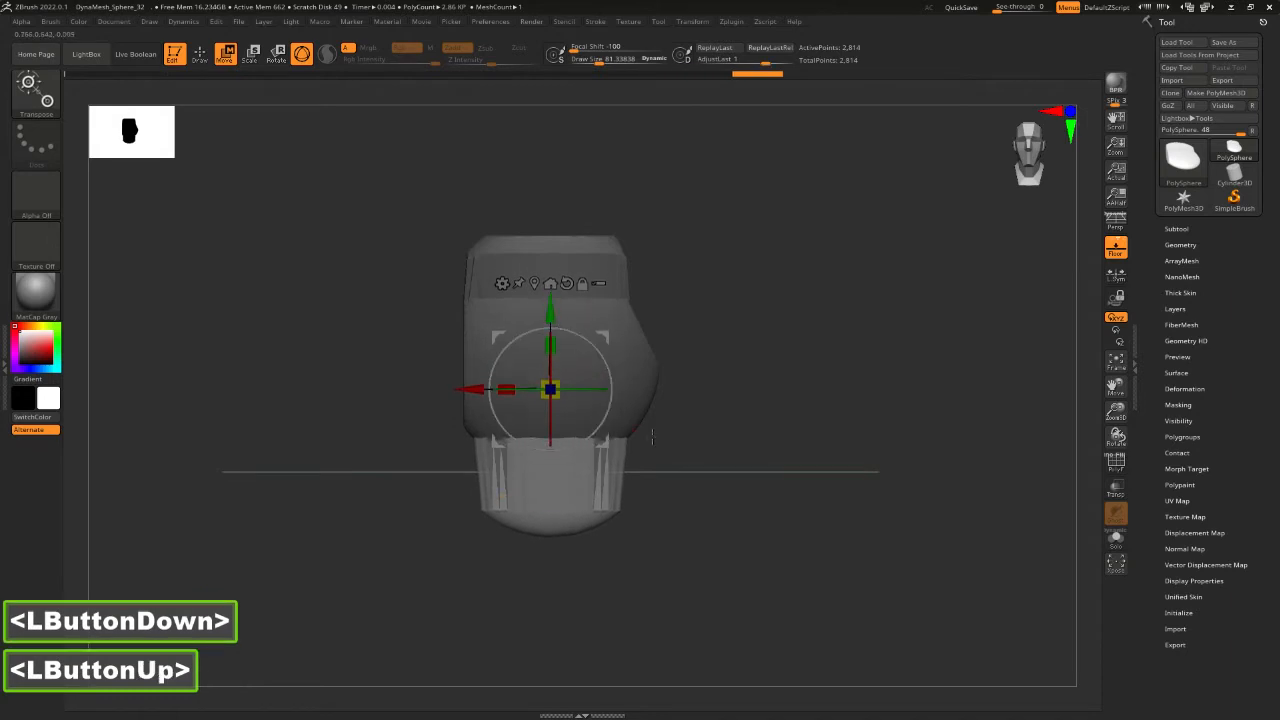
{"action": "left_click", "coordinate": [556, 330]}
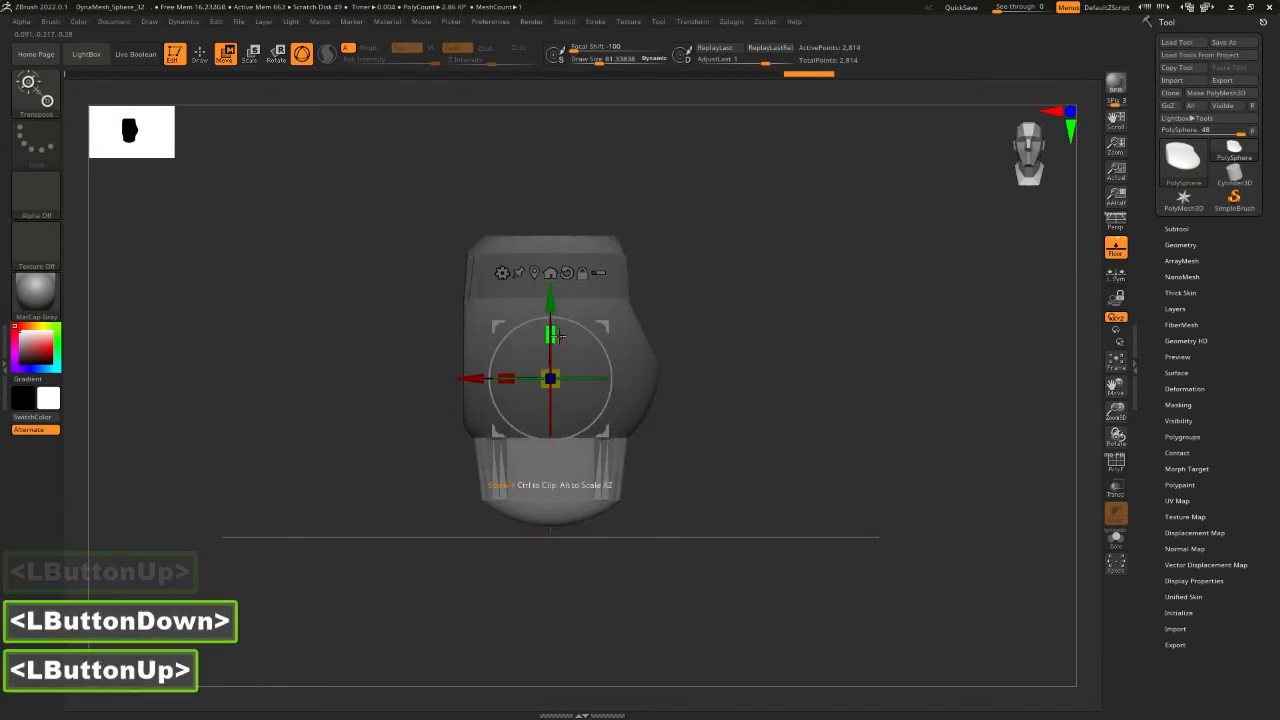
Reposition the gizmo at the wrist's lower end, scale that end flat along the Y axis, and clear the mask.
{"action": "left_click_drag", "start_coordinate": [556, 336], "coordinate": [564, 425], "text": "alt"}
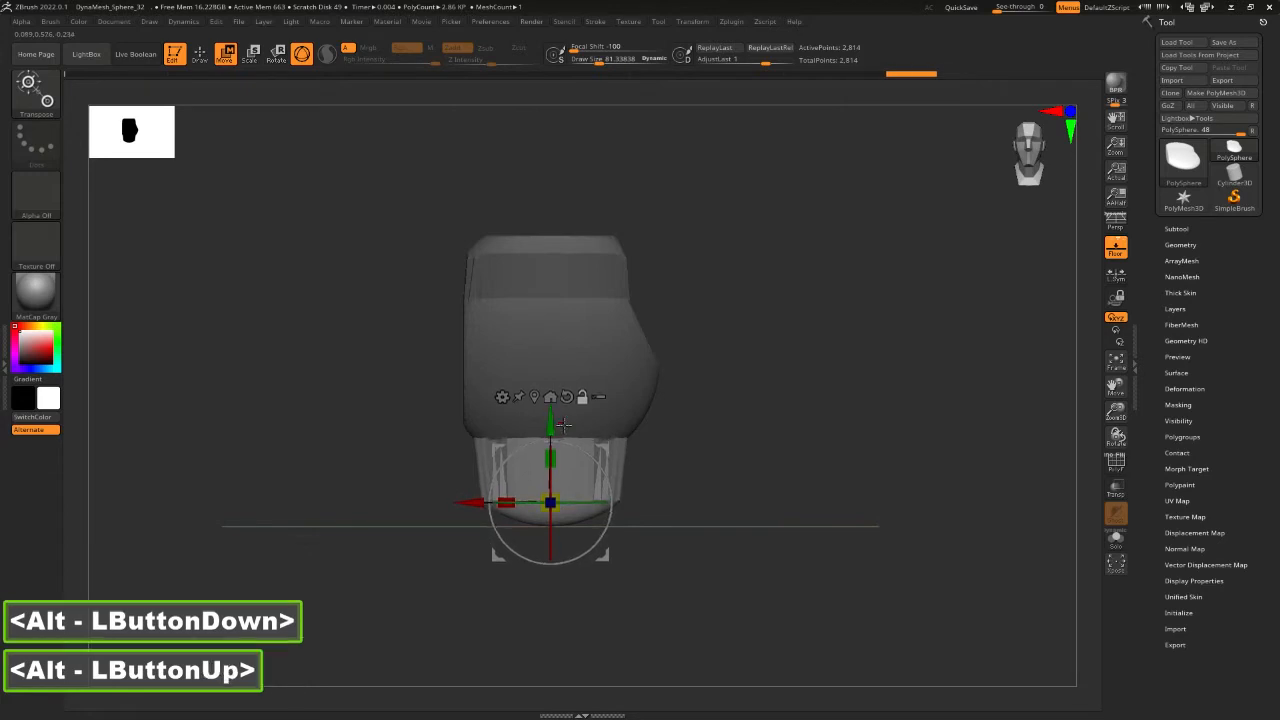
{"action": "left_click", "coordinate": [555, 459]}
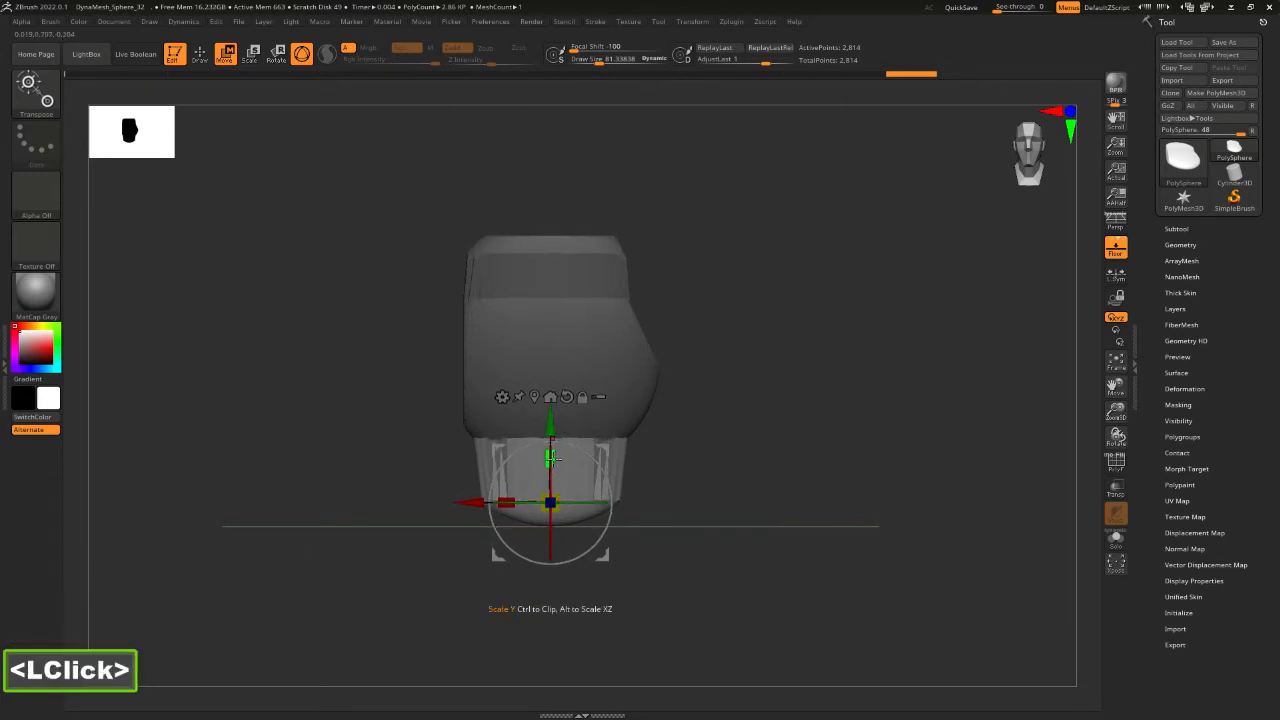
{"action": "left_click_drag", "start_coordinate": [551, 457], "coordinate": [553, 472]}
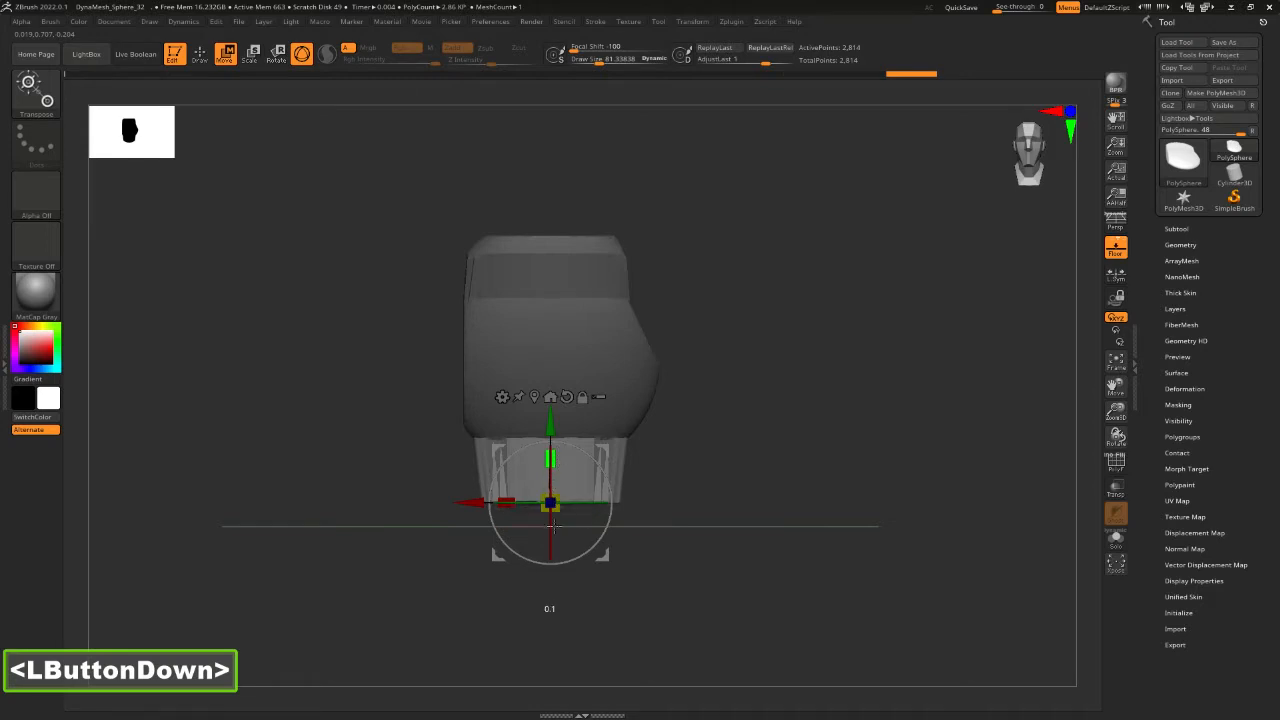
{"action": "left_click_drag", "start_coordinate": [554, 546], "coordinate": [555, 508]}
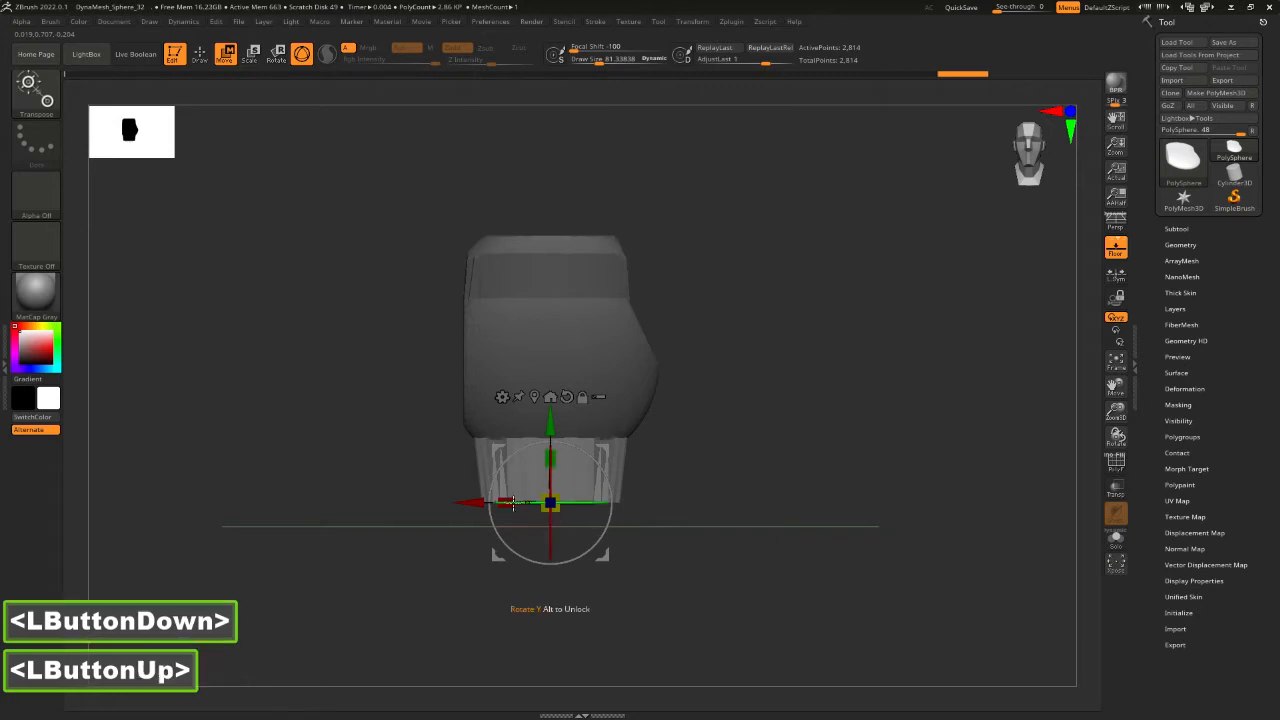
{"action": "left_click_drag", "start_coordinate": [666, 456], "coordinate": [729, 303]}
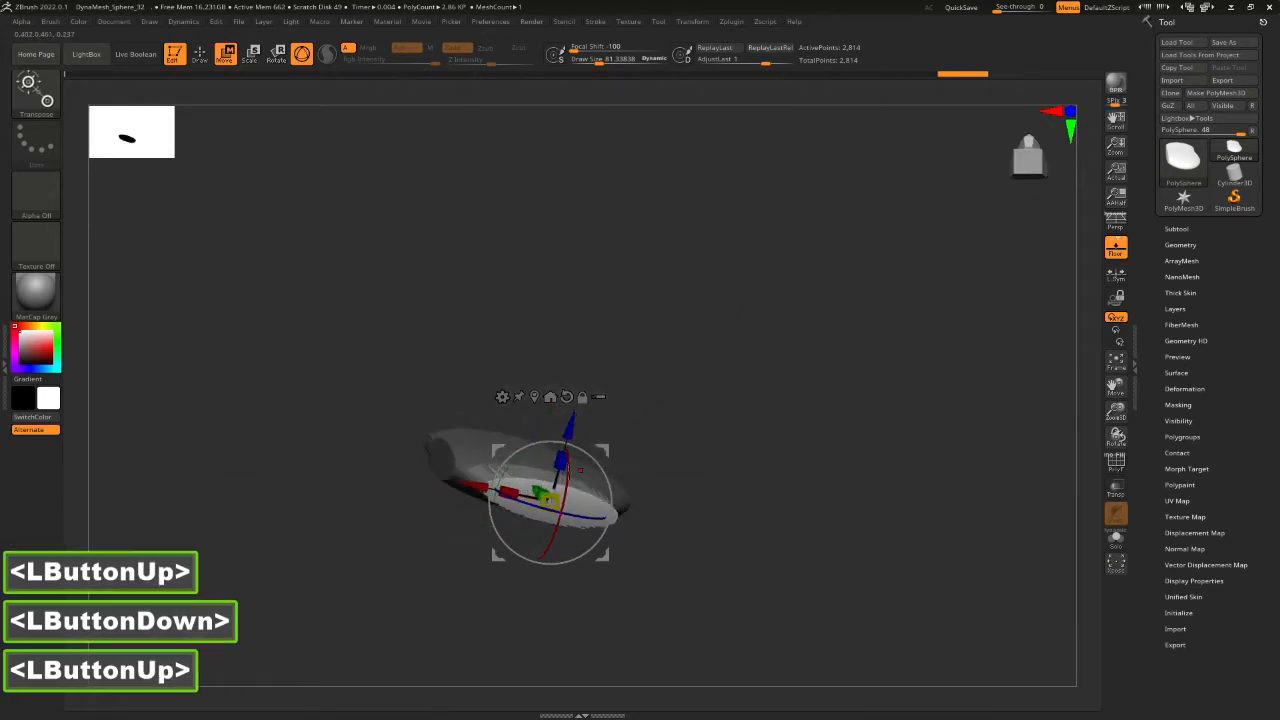
{"action": "mouse_move", "coordinate": [688, 386]}
{"action": "left_mouse_down"}
{"action": "mouse_move", "coordinate": [677, 506]}
{"action": "mouse_move", "coordinate": [726, 463]}
{"action": "mouse_move", "coordinate": [728, 420]}
{"action": "left_mouse_up"}
{"action": "key", "text": "2"}
{"action": "left_click", "coordinate": [708, 532], "text": "ctrl"}
{"action": "left_click_drag", "start_coordinate": [740, 470], "coordinate": [780, 461]}
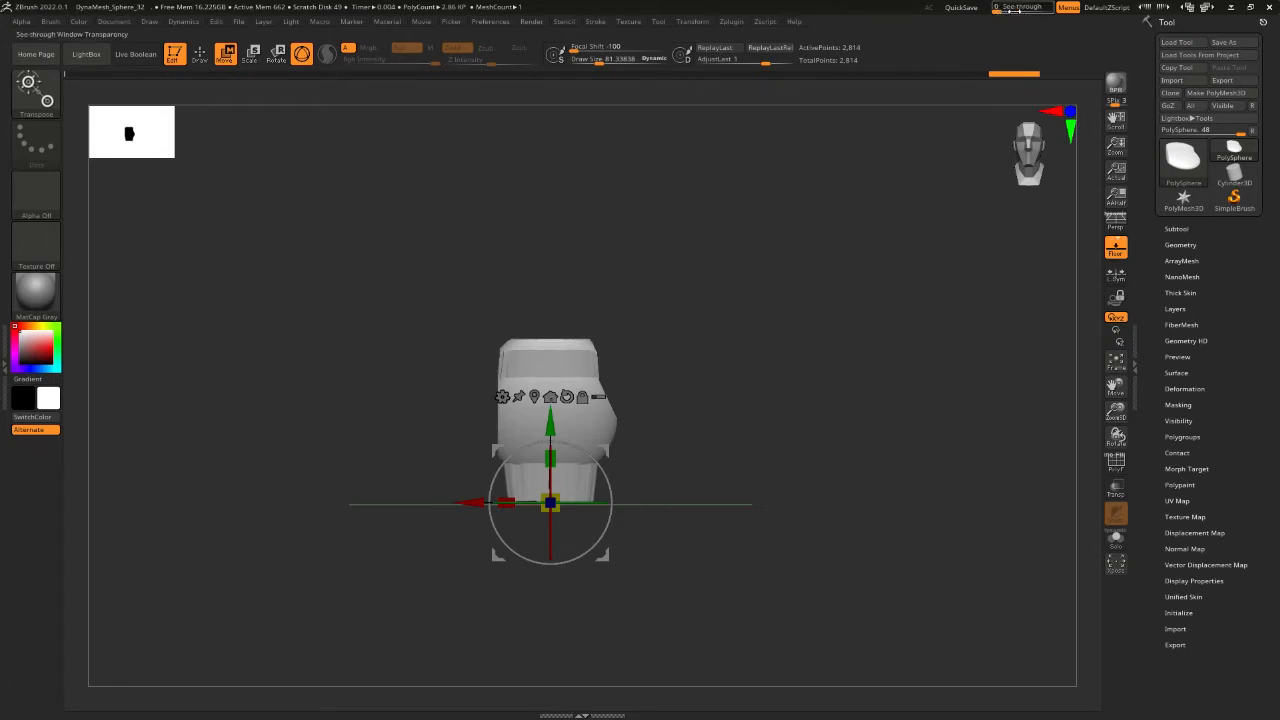
{"action": "key", "text": "alt+Tab"}
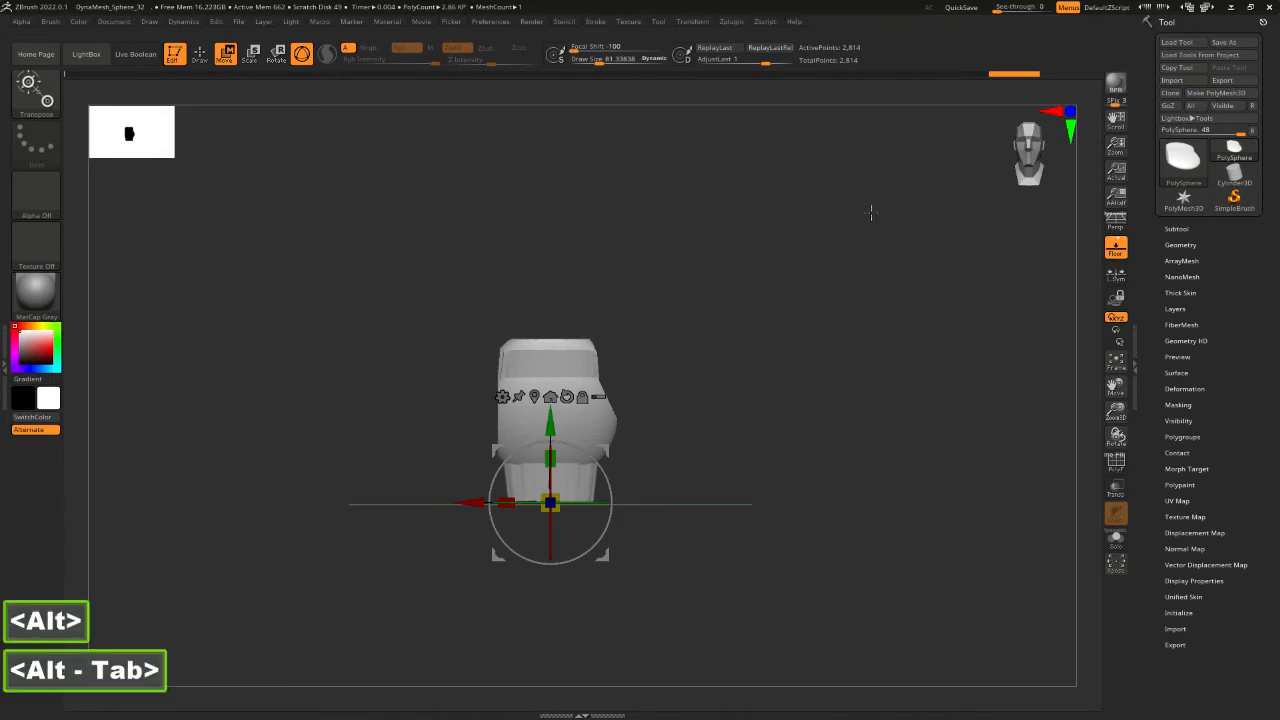
Switch to the anatomy PDF in Acrobat Reader, enlarge the dorsal hand view on page 147 to 150%, and collapse the tools pane.
{"action": "key", "text": "alt+Tab"}
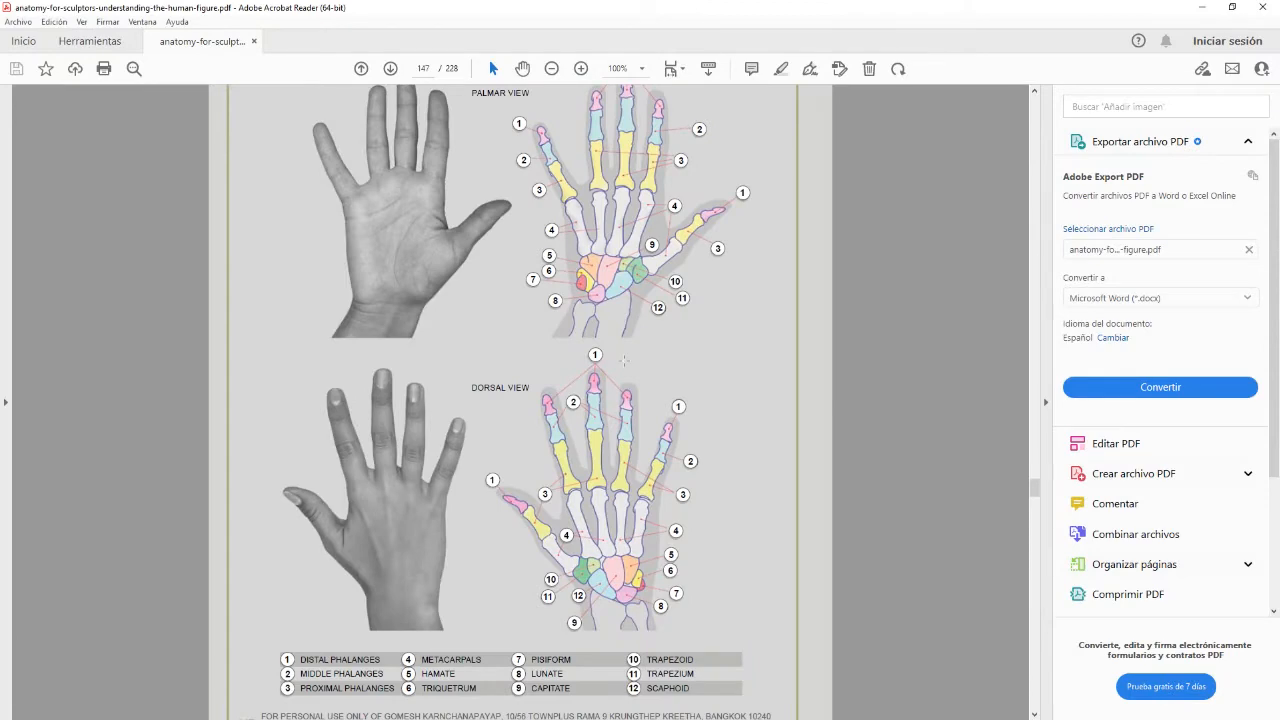
{"action": "scroll", "coordinate": [579, 419], "scroll_direction": "up", "scroll_amount": 1}
{"action": "scroll", "coordinate": [579, 419], "scroll_direction": "down", "scroll_amount": 1}
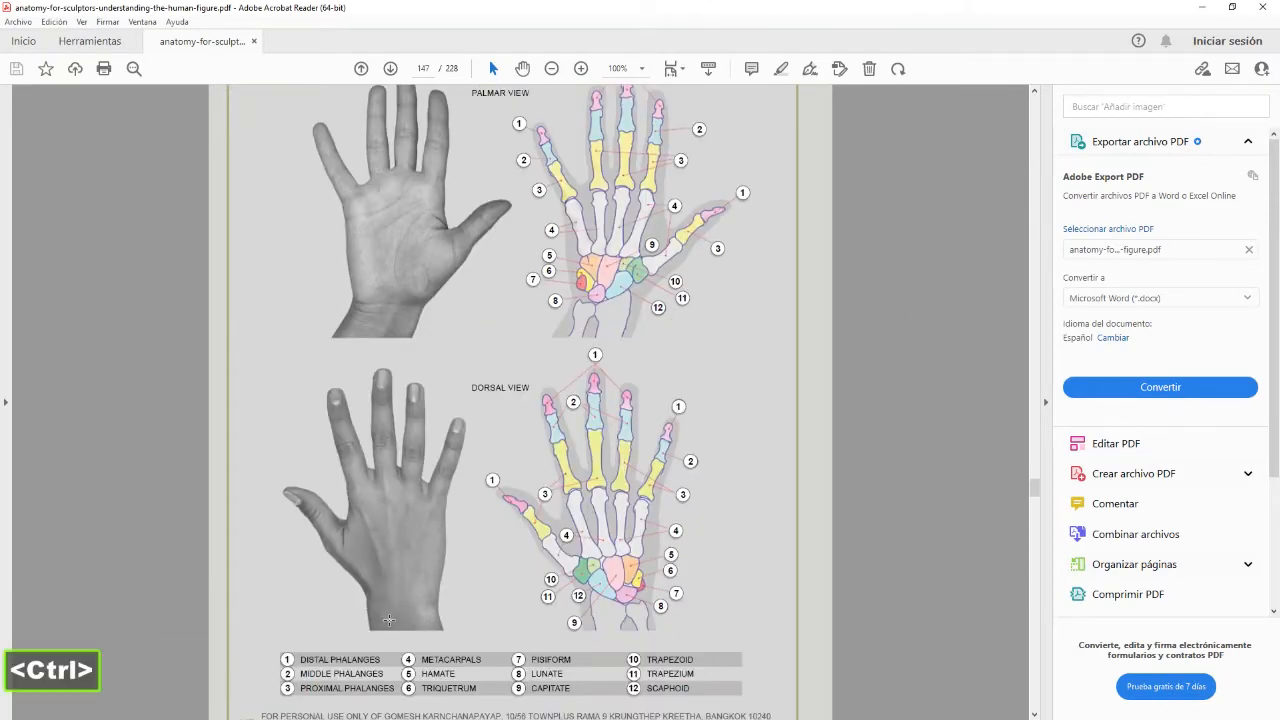
{"action": "scroll", "coordinate": [390, 620], "scroll_direction": "up", "scroll_amount": 1, "text": "ctrl"}
{"action": "scroll", "coordinate": [390, 620], "scroll_direction": "up", "scroll_amount": 1, "text": "ctrl"}
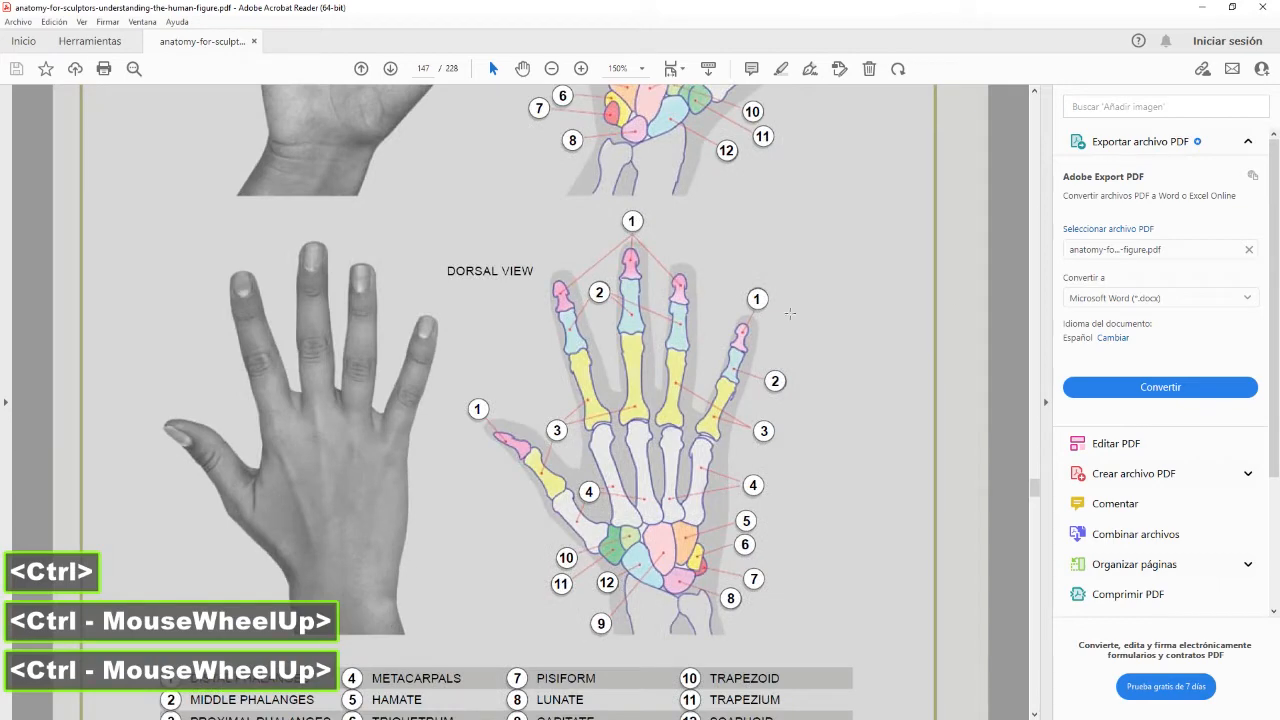
{"action": "double_click", "coordinate": [1048, 405]}
{"action": "left_click", "coordinate": [557, 494]}
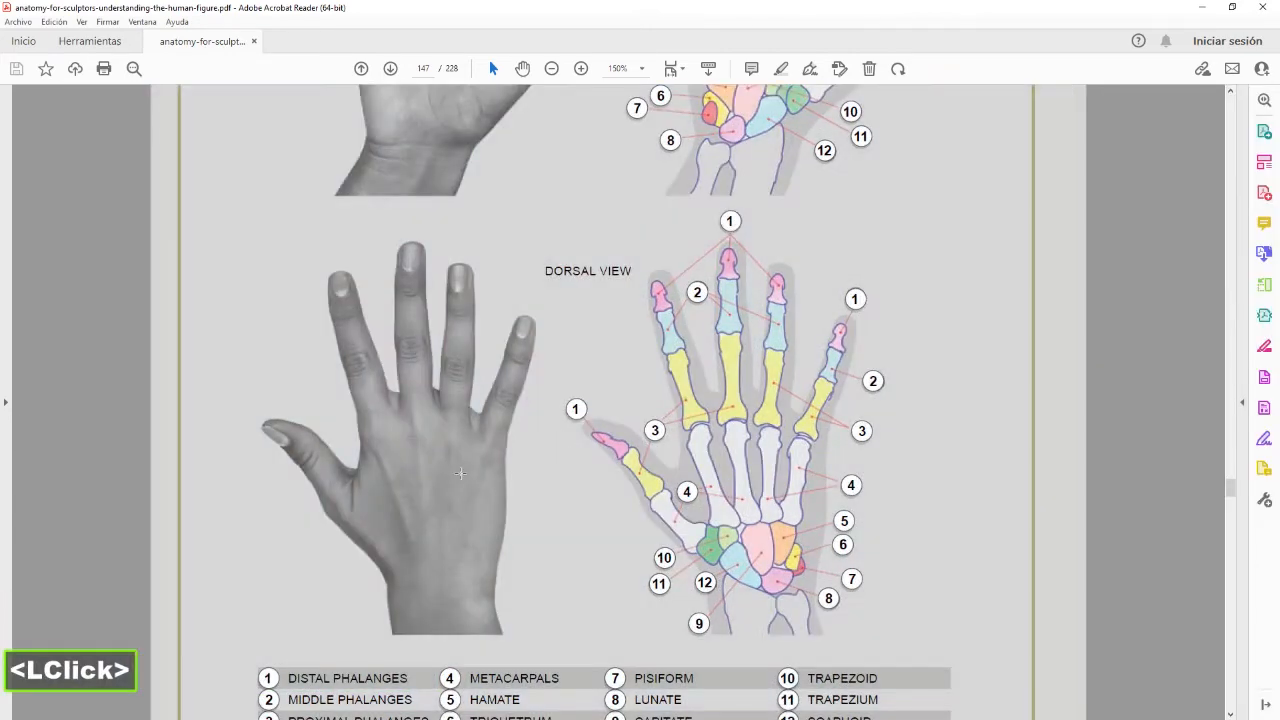
Return to ZBrush, set the window's see-through to 54, and align the palm's back view over the dorsal hand photo.
{"action": "key", "text": "alt+Tab"}
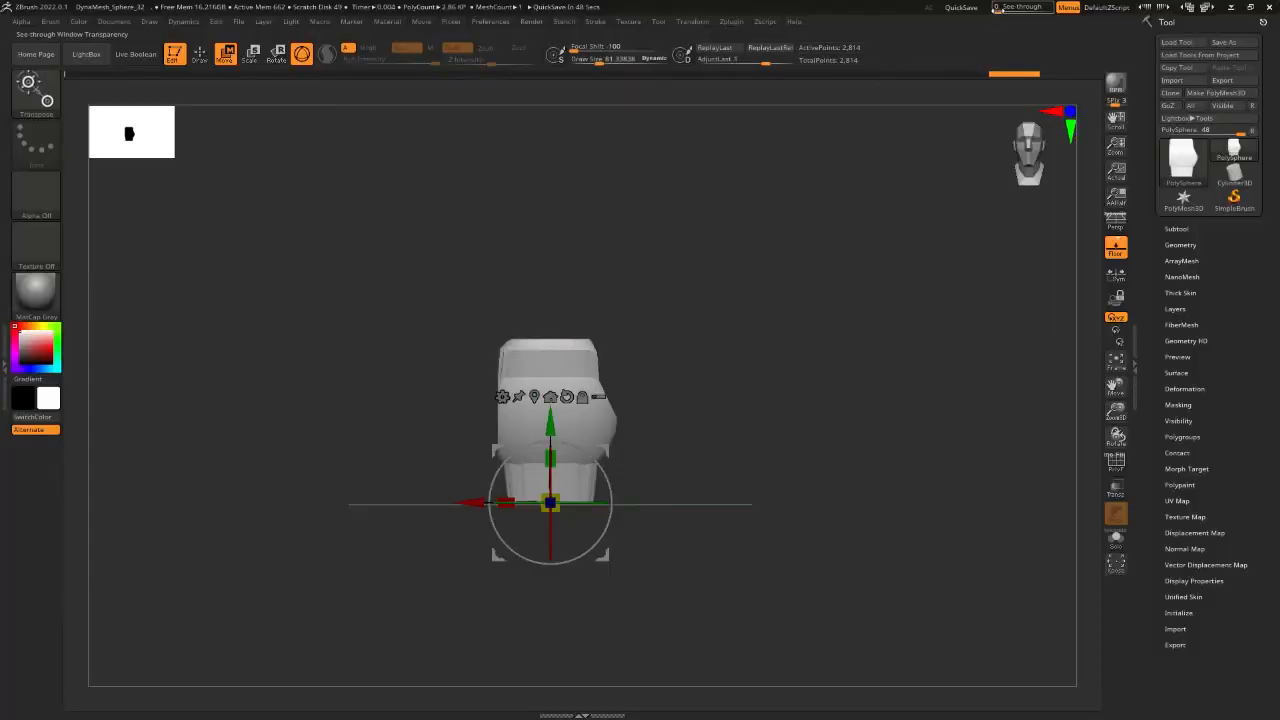
{"action": "left_click_drag", "start_coordinate": [1000, 7], "coordinate": [1025, 8]}
{"action": "mouse_move", "coordinate": [841, 330]}
{"action": "left_mouse_down", "text": "alt"}
{"action": "mouse_move", "coordinate": [714, 401]}
{"action": "mouse_move", "coordinate": [622, 414]}
{"action": "left_mouse_up", "text": "alt"}
{"action": "key", "text": "q"}
{"action": "mouse_move", "coordinate": [651, 478]}
{"action": "left_mouse_down", "text": "alt"}
{"action": "mouse_move", "coordinate": [663, 521]}
{"action": "mouse_move", "coordinate": [690, 470]}
{"action": "mouse_move", "coordinate": [697, 499]}
{"action": "left_mouse_up", "text": "alt"}
{"action": "left_click_drag", "start_coordinate": [601, 378], "coordinate": [421, 431]}
{"action": "mouse_move", "coordinate": [610, 420]}
{"action": "left_mouse_down", "text": "alt"}
{"action": "mouse_move", "coordinate": [617, 404]}
{"action": "mouse_move", "coordinate": [530, 436]}
{"action": "left_mouse_up", "text": "alt"}
{"action": "key", "text": "2"}
{"action": "key", "text": "2"}
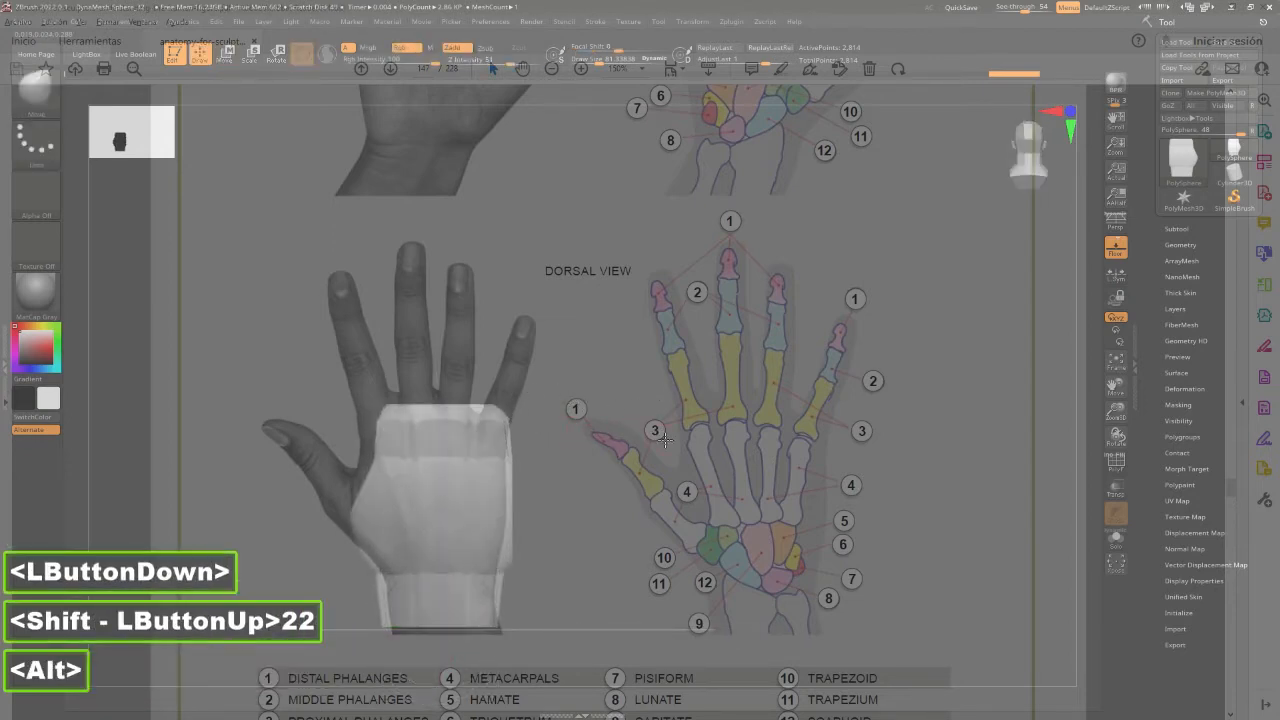
{"action": "left_click_drag", "start_coordinate": [676, 450], "coordinate": [664, 438], "text": "alt"}
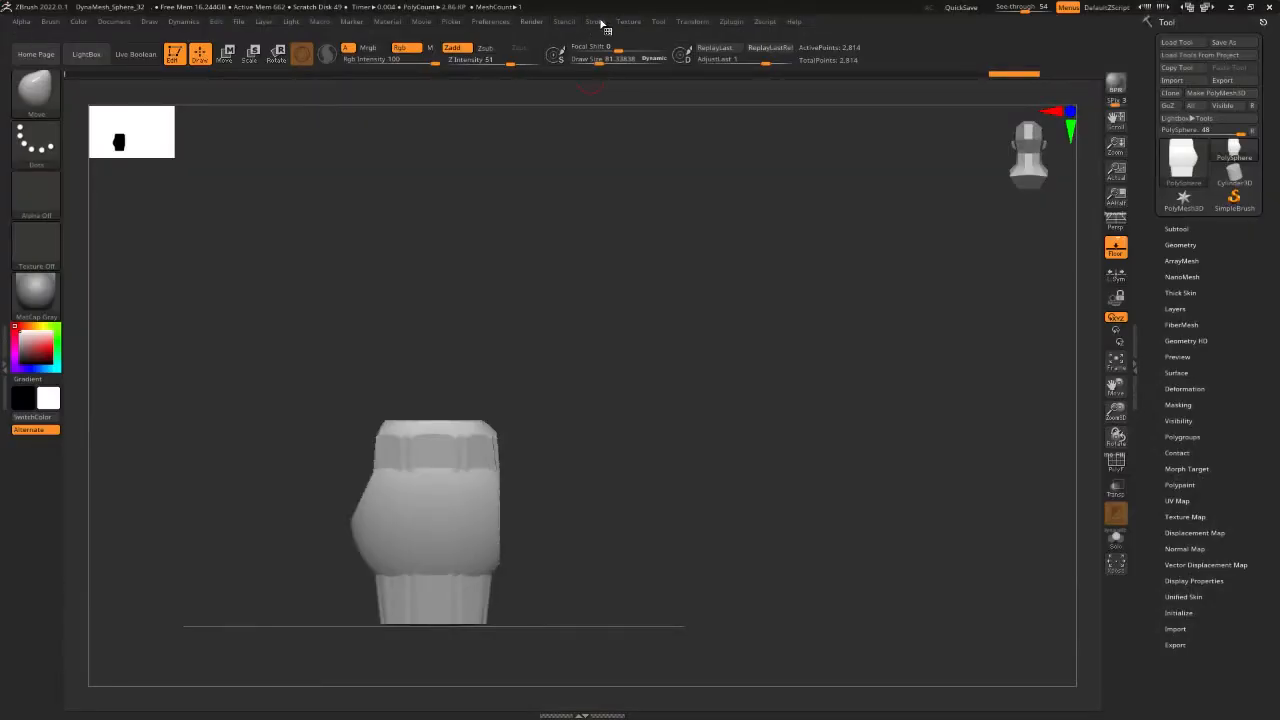
Examine the shared Google Drive files in Discord's freebies-resources channel, enlarge their preview image, and return to ZBrush.
{"action": "left_click", "coordinate": [596, 21]}
{"action": "mouse_move", "coordinate": [512, 24]}
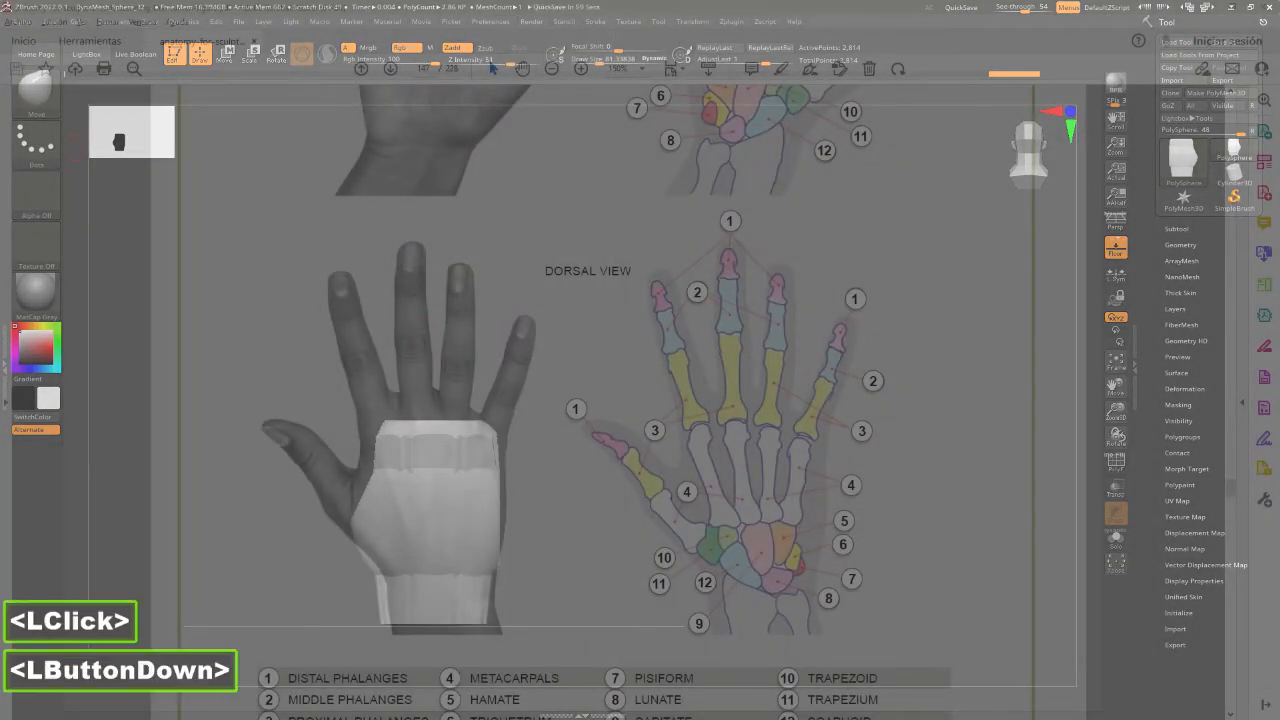
{"action": "left_click_drag", "start_coordinate": [0, 133], "coordinate": [383, 163]}
{"action": "double_click", "coordinate": [383, 163]}
{"action": "scroll", "coordinate": [515, 415], "scroll_direction": "up", "scroll_amount": 3}
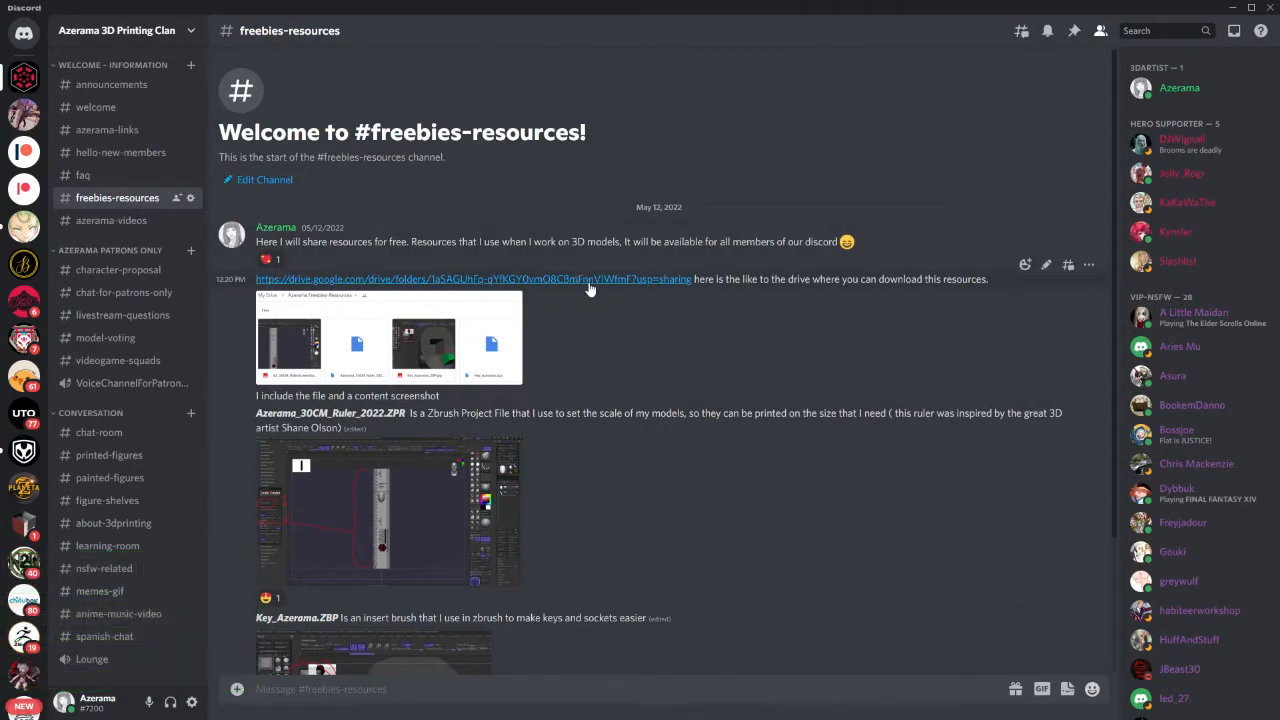
{"action": "left_click", "coordinate": [479, 361]}
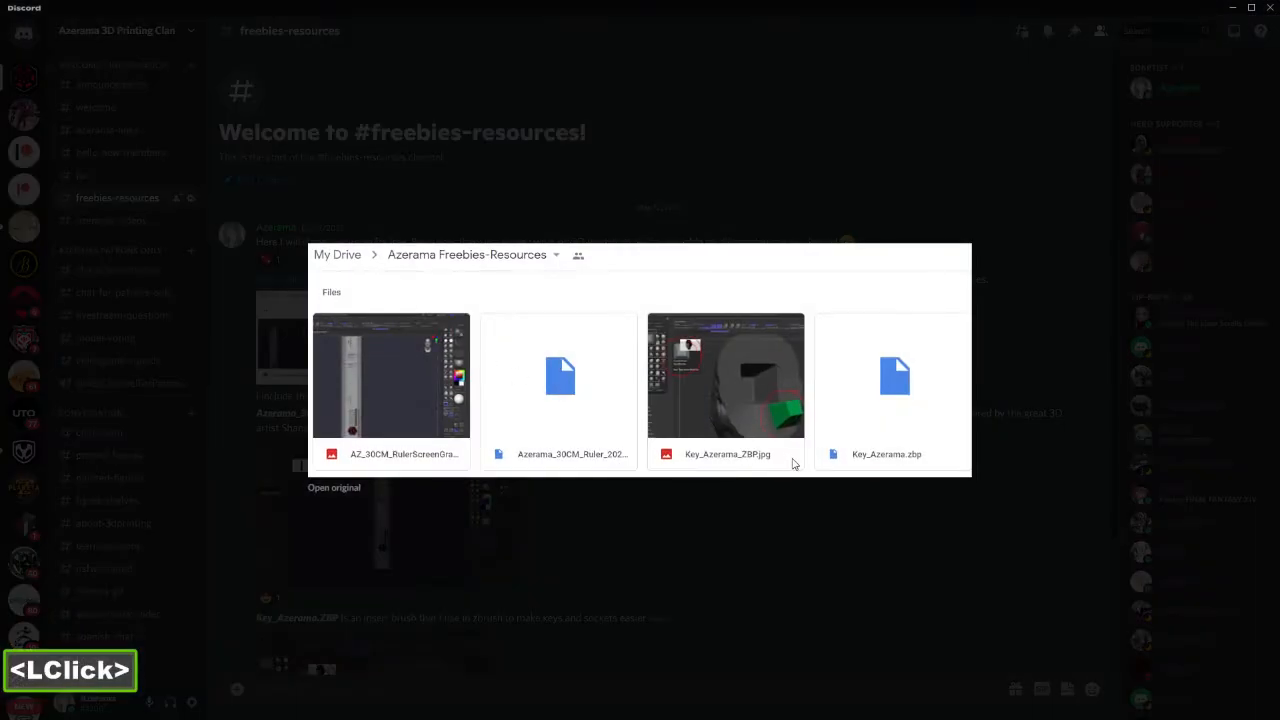
{"action": "left_click", "coordinate": [884, 491]}
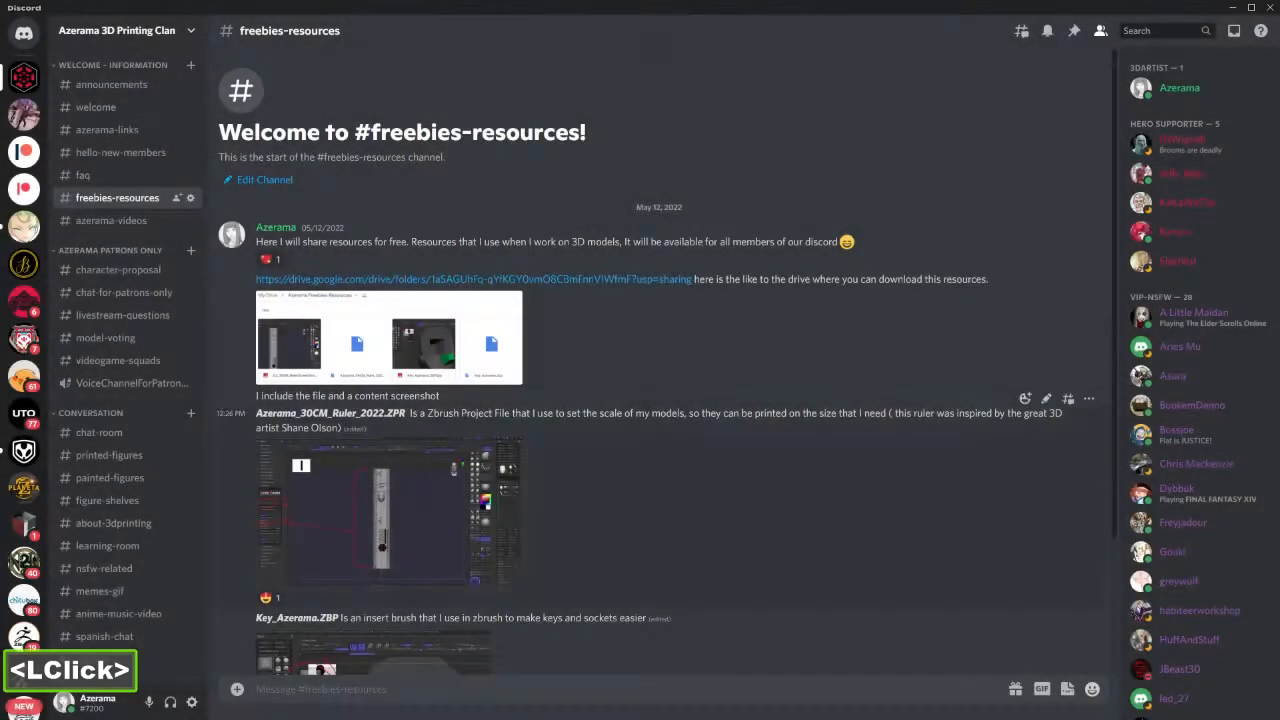
{"action": "left_click_drag", "start_coordinate": [769, 16], "coordinate": [0, 47]}
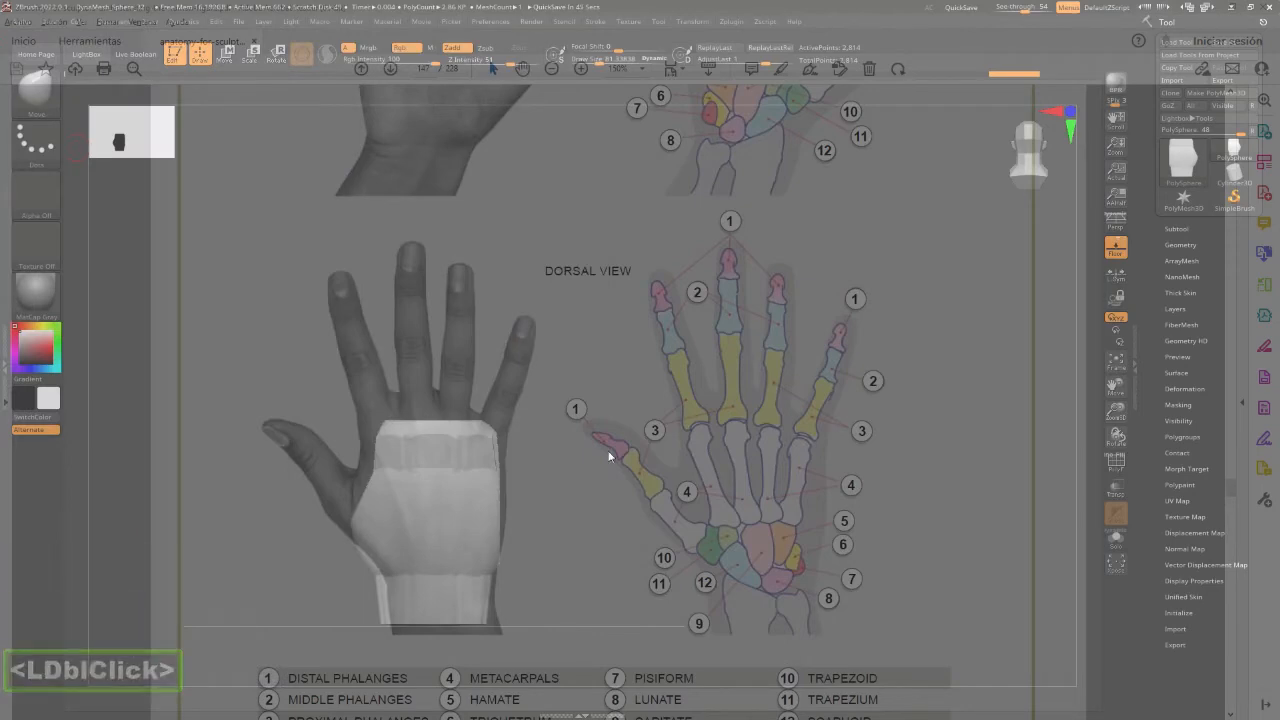
Set the window's see-through to 0 and keep the palm snapped to its straight back view.
{"action": "left_click", "coordinate": [637, 431], "text": "shift"}
{"action": "key", "text": "2"}
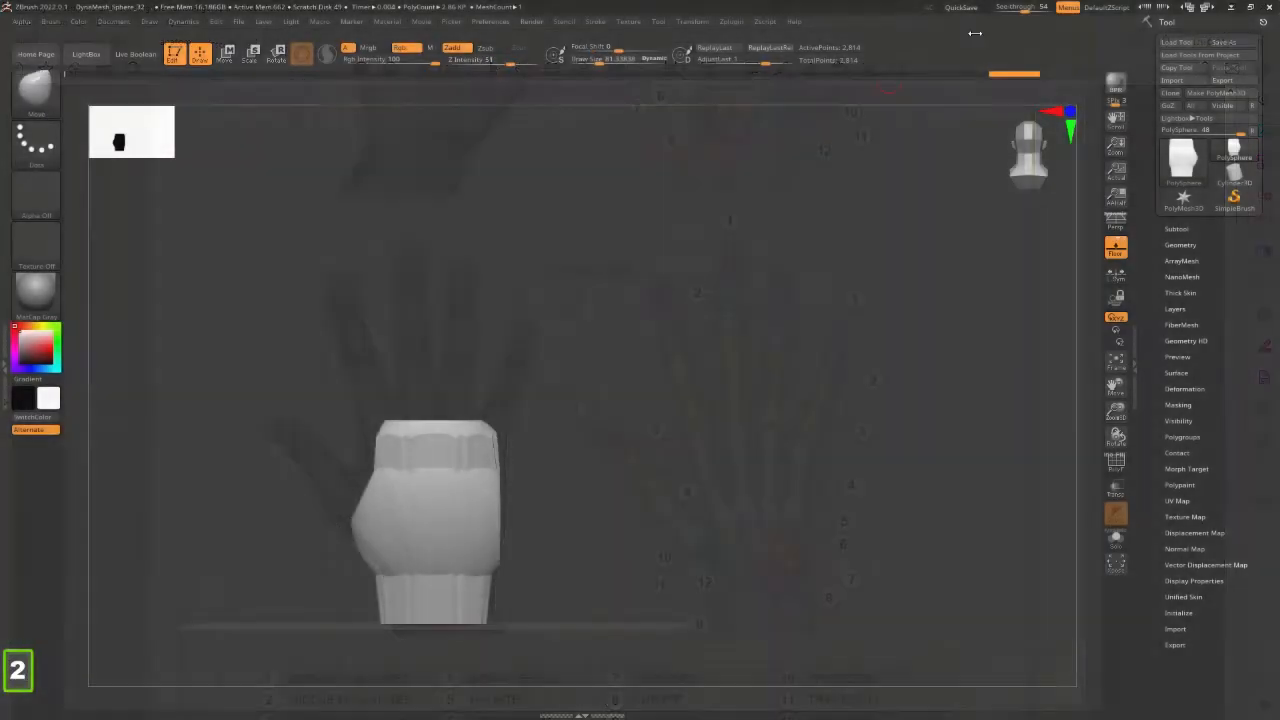
{"action": "left_click_drag", "start_coordinate": [1024, 8], "coordinate": [990, 8]}
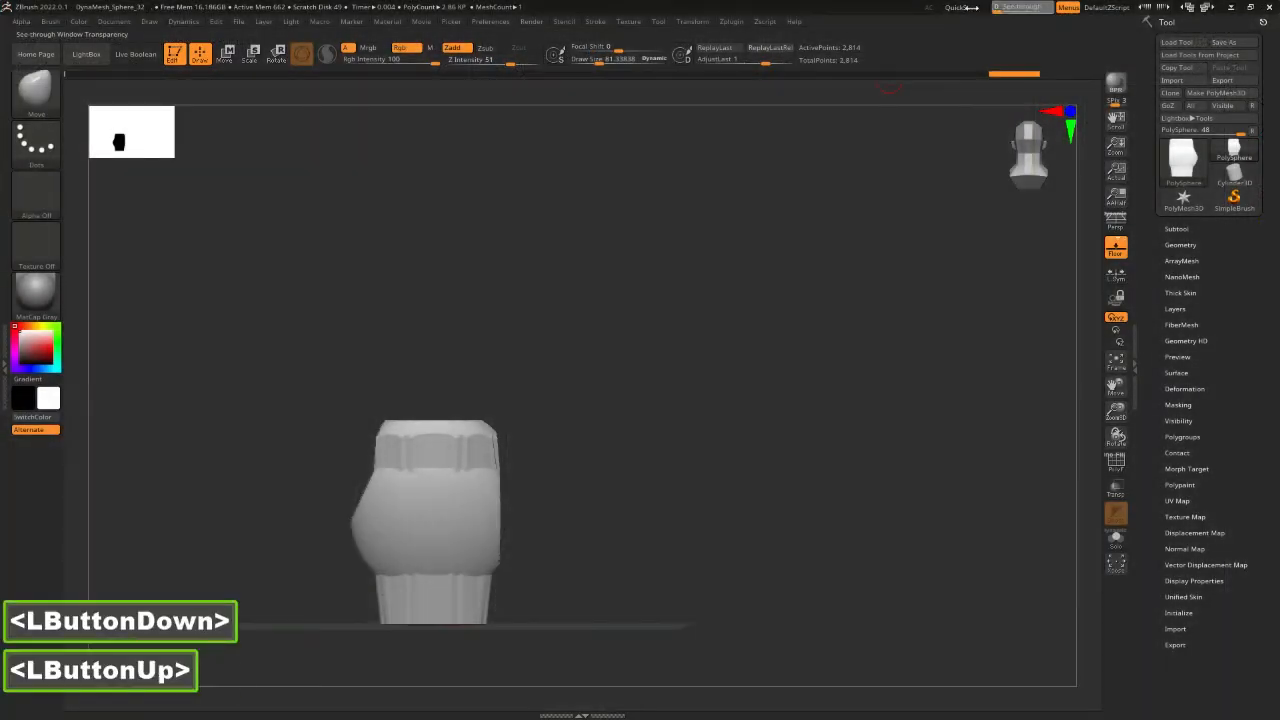
{"action": "left_click_drag", "start_coordinate": [577, 410], "coordinate": [957, 374]}
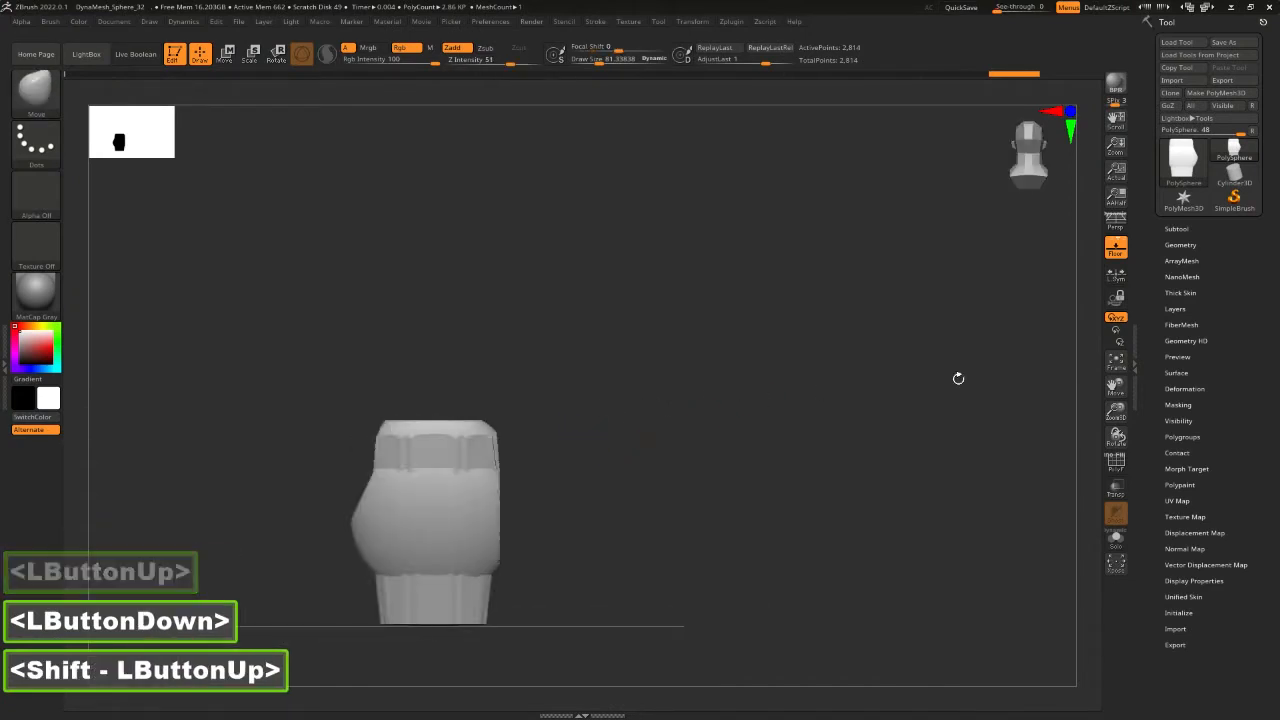
Rebuild the stretched palm and wrist mesh with DynaMesh at resolution 32.
{"action": "left_click", "coordinate": [1182, 245]}
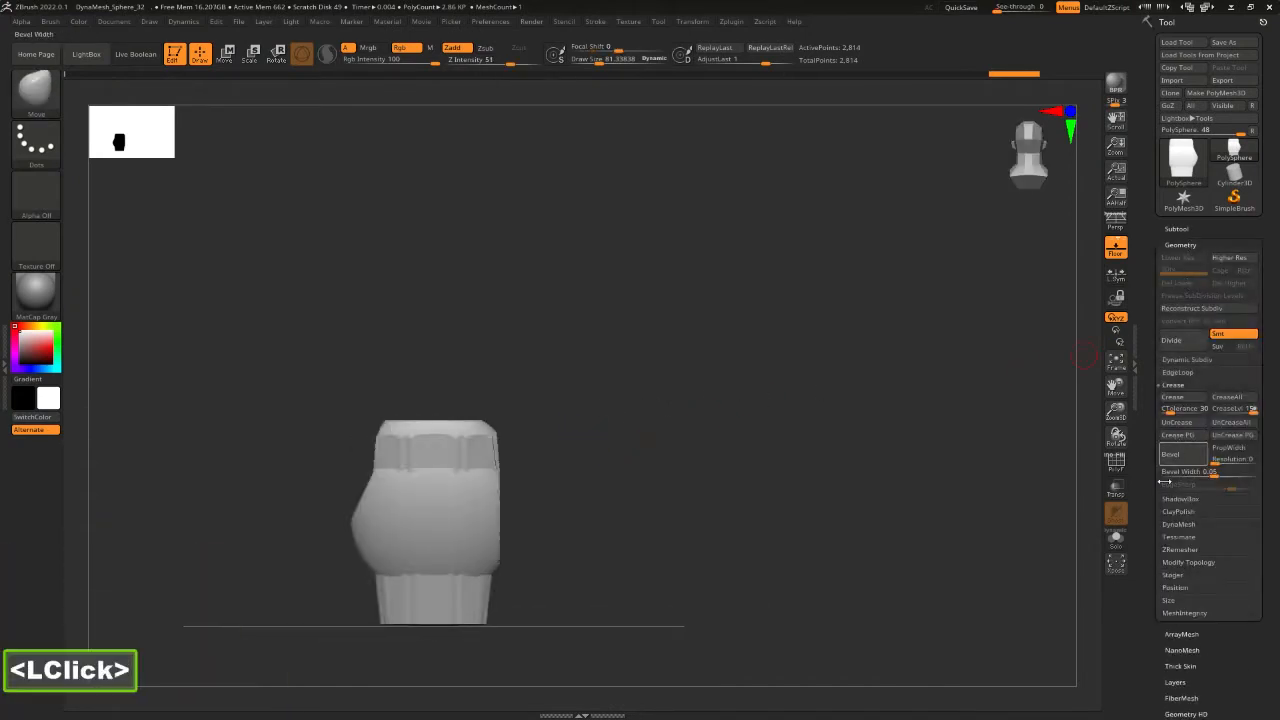
{"action": "left_click_drag", "start_coordinate": [1153, 548], "coordinate": [1219, 462]}
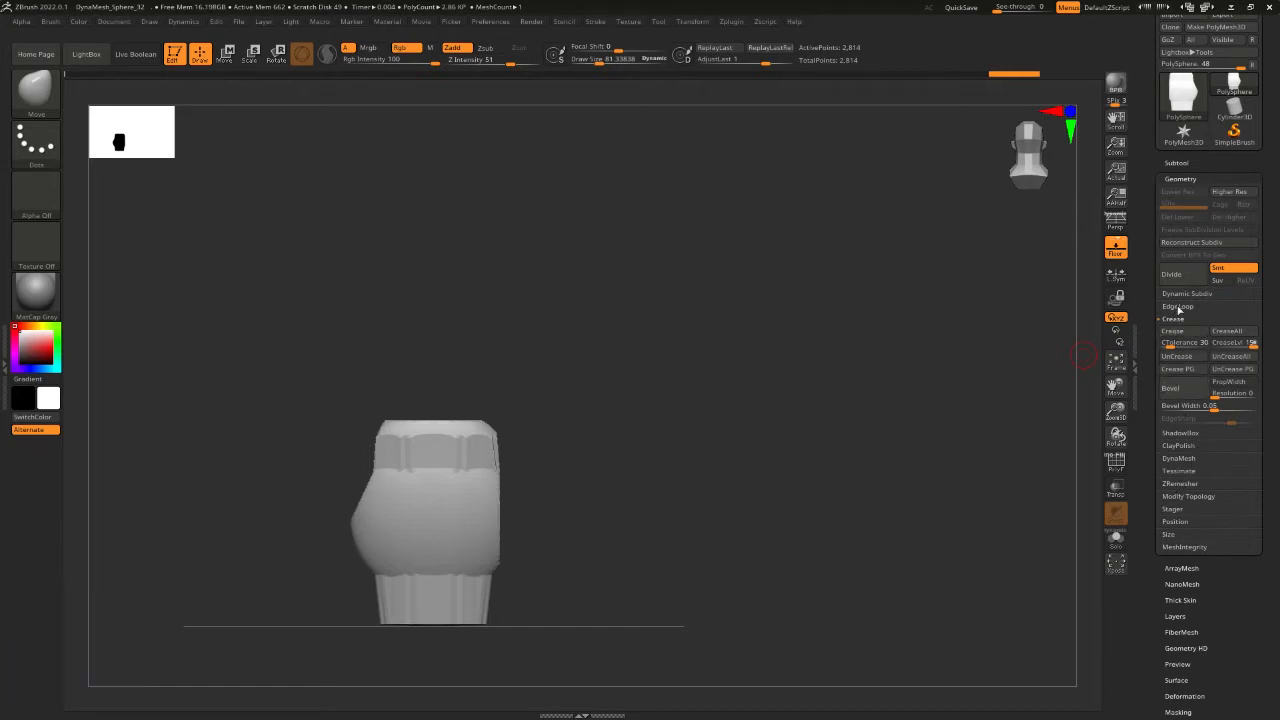
{"action": "left_click", "coordinate": [1172, 457]}
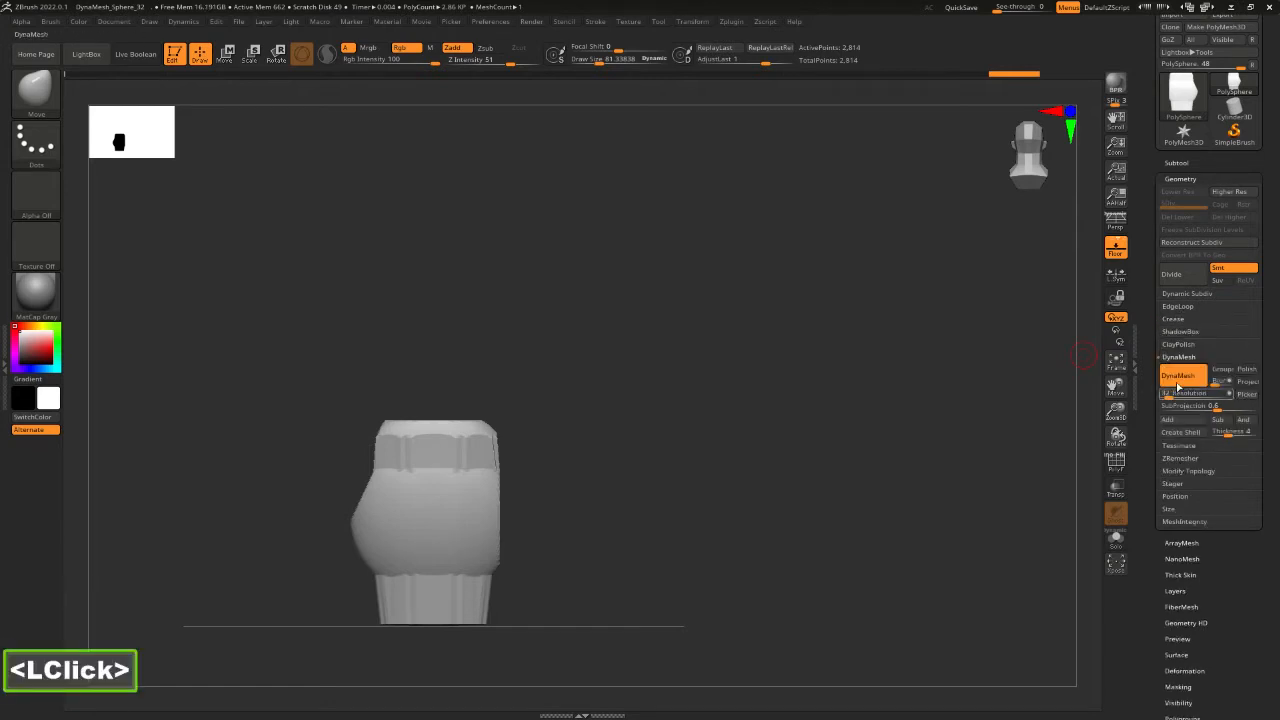
{"action": "left_click", "coordinate": [1180, 378]}
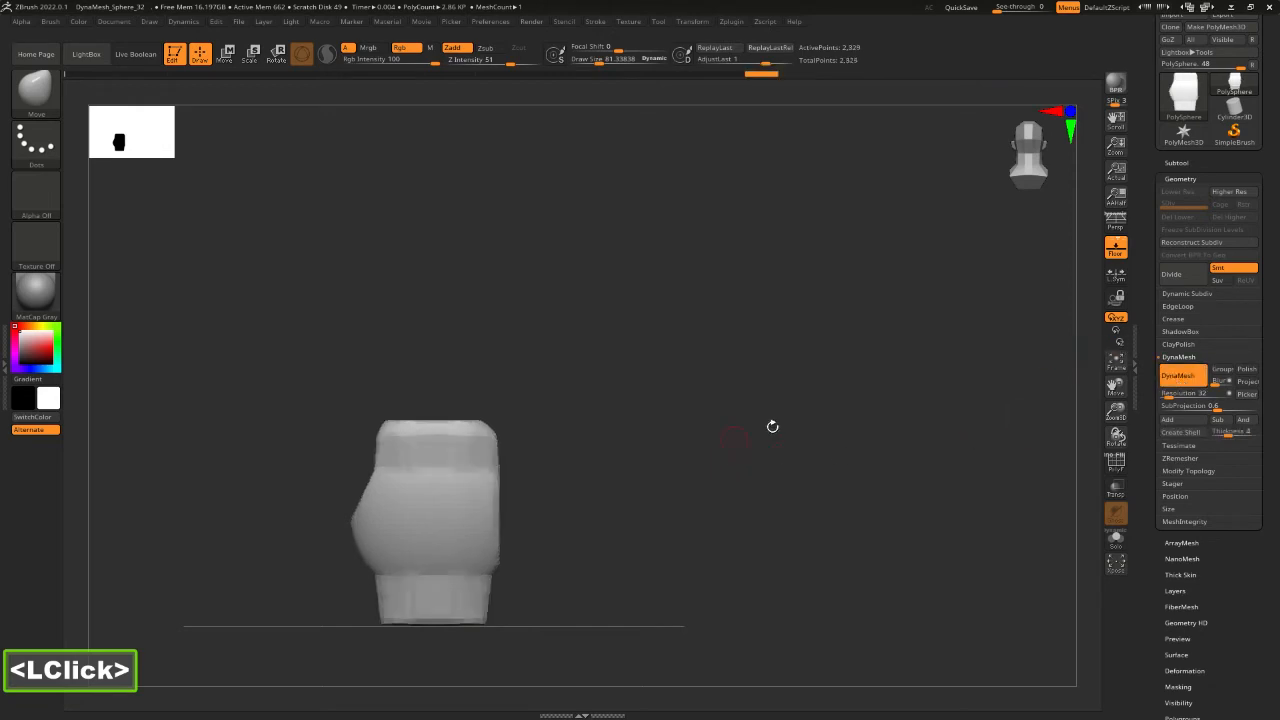
{"action": "mouse_move", "coordinate": [670, 435]}
{"action": "left_mouse_down"}
{"action": "mouse_move", "coordinate": [763, 426]}
{"action": "mouse_move", "coordinate": [657, 437]}
{"action": "left_mouse_up"}
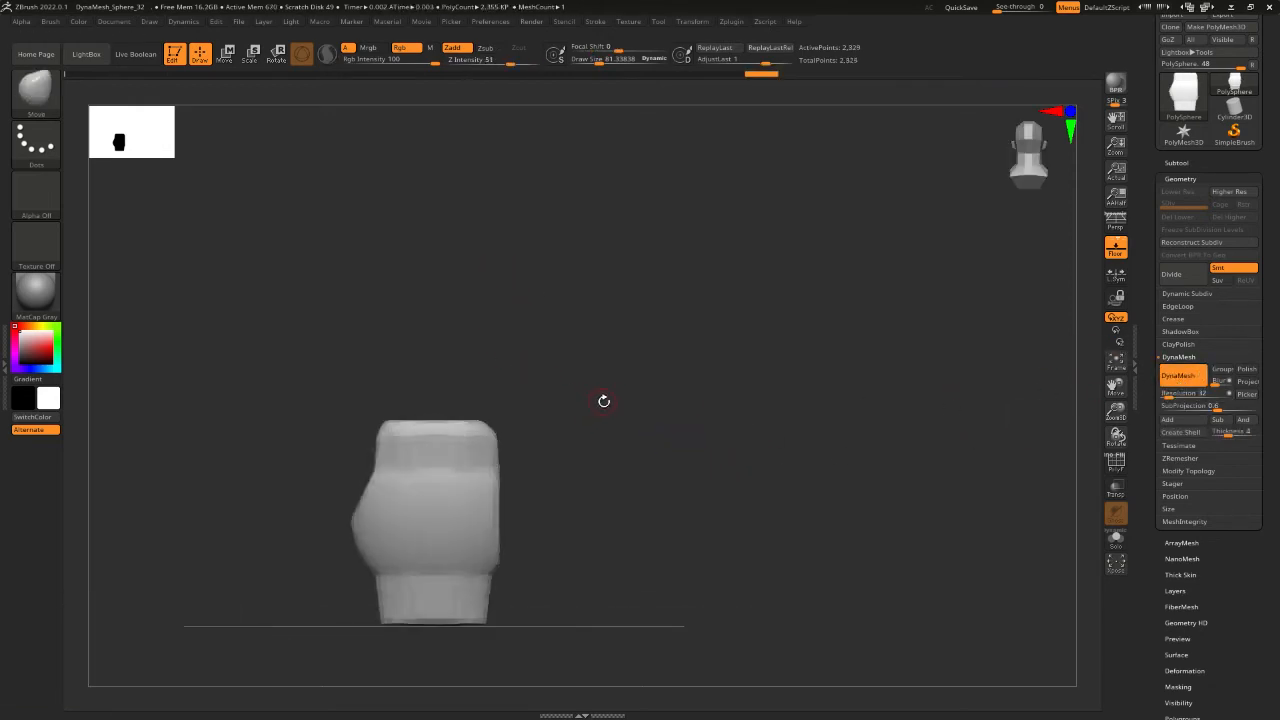
Set the window's see-through to 41 and enlarge the palm view to match the dorsal hand photo.
{"action": "left_click", "coordinate": [1000, 7]}
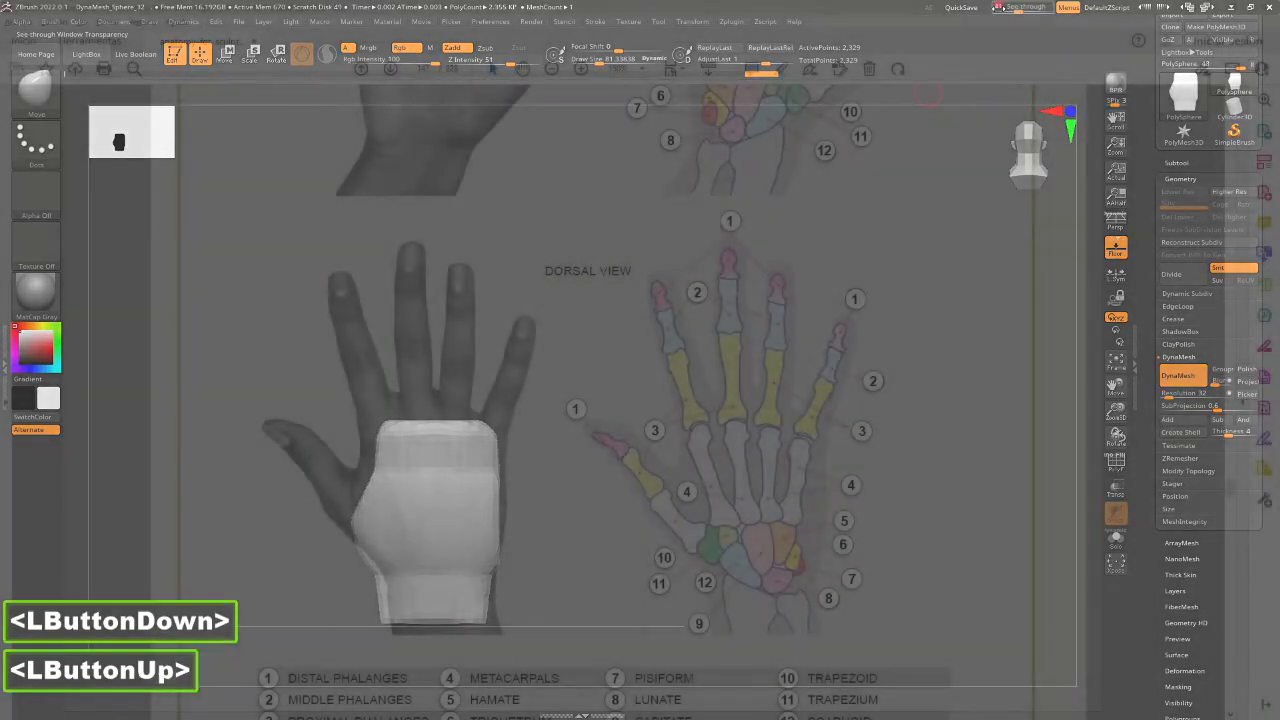
{"action": "left_click_drag", "start_coordinate": [554, 383], "coordinate": [566, 405], "text": "alt"}
{"action": "left_click_drag", "start_coordinate": [566, 405], "coordinate": [567, 415], "text": "alt"}
{"action": "key", "text": "2"}
{"action": "key", "text": "2"}
Set the Move brush's draw size to about 348 and fit both sides of the wrist to the photo's outline.
{"action": "key", "text": "space"}
{"action": "left_click_drag", "start_coordinate": [565, 477], "coordinate": [603, 477]}
{"action": "left_click_drag", "start_coordinate": [375, 567], "coordinate": [387, 618]}
{"action": "left_click", "coordinate": [380, 598]}
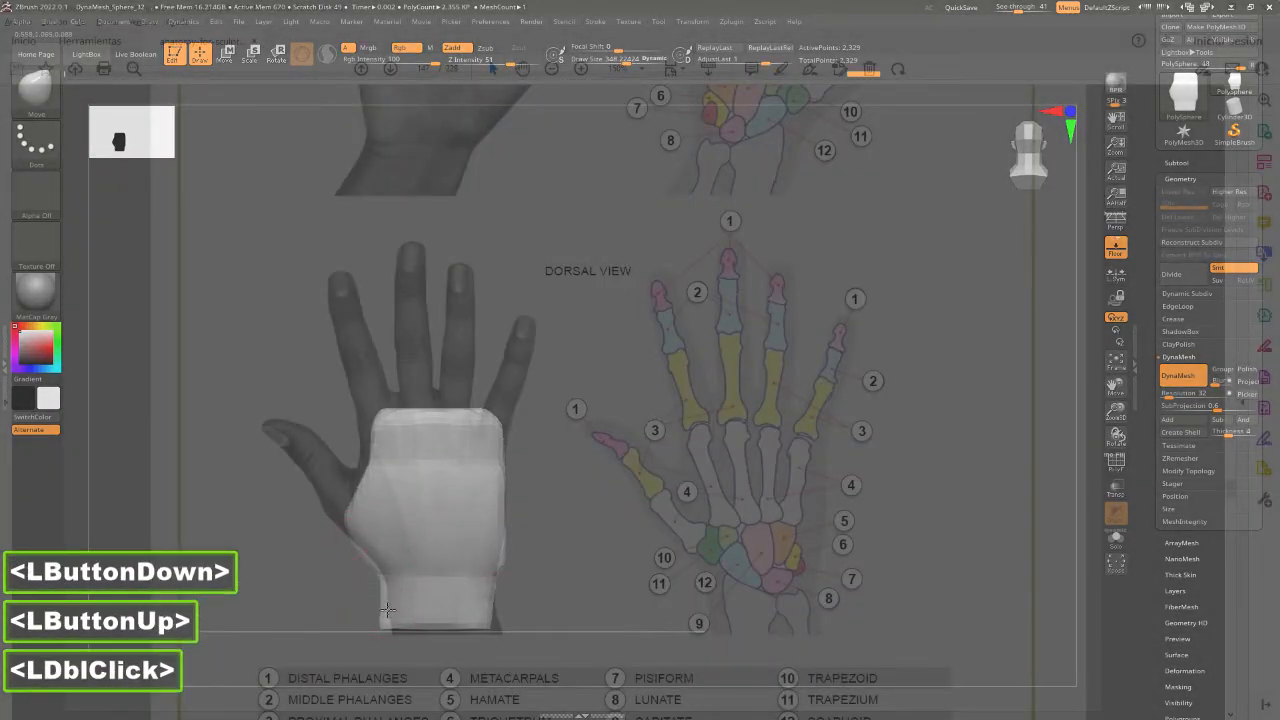
{"action": "double_click", "coordinate": [387, 630]}
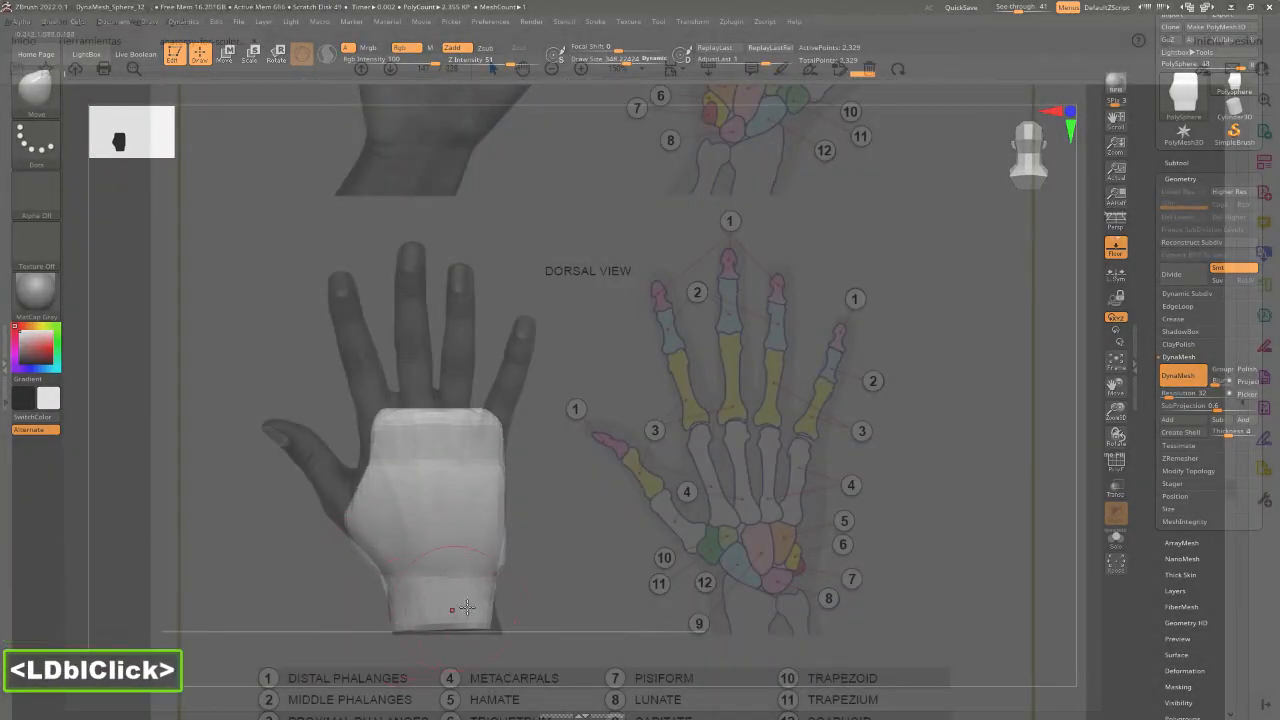
{"action": "double_click", "coordinate": [499, 626]}
{"action": "left_click_drag", "start_coordinate": [489, 630], "coordinate": [497, 584]}
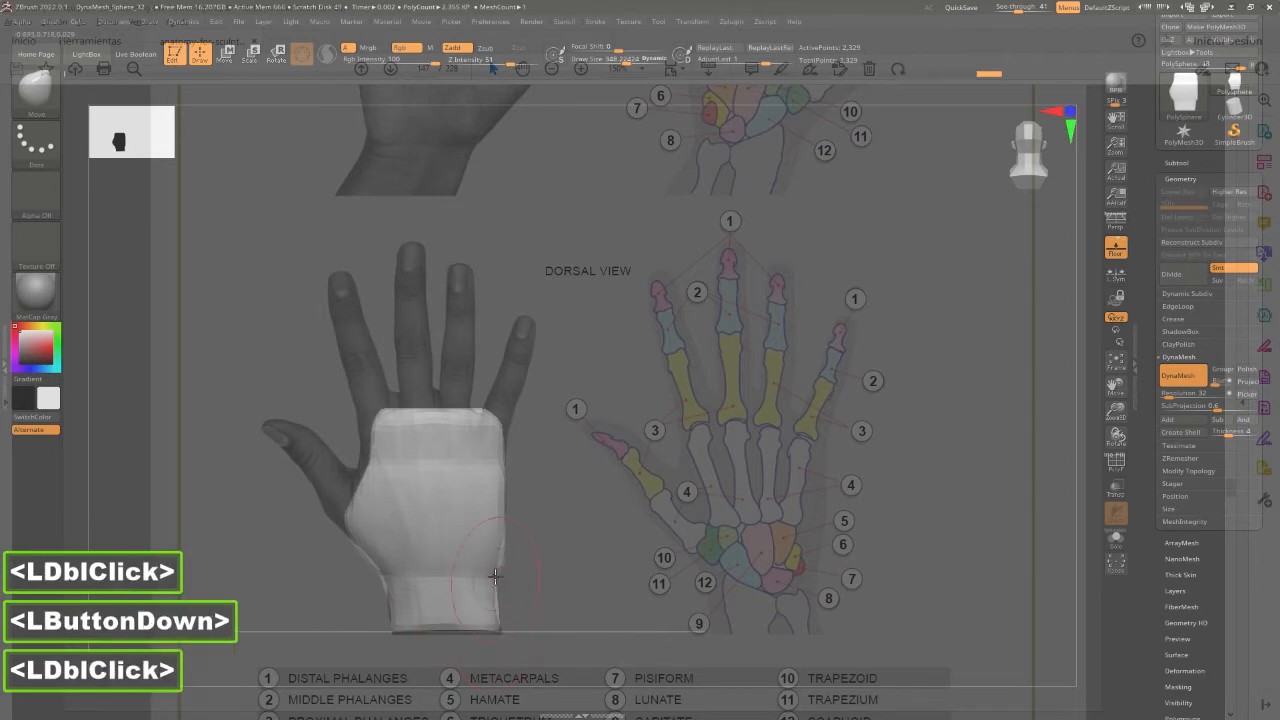
Shape the palm's top edge into the knuckle arc, lowering the little-finger corner and pulling the middle and index side outward.
{"action": "left_click", "coordinate": [488, 453]}
{"action": "left_click", "coordinate": [492, 421]}
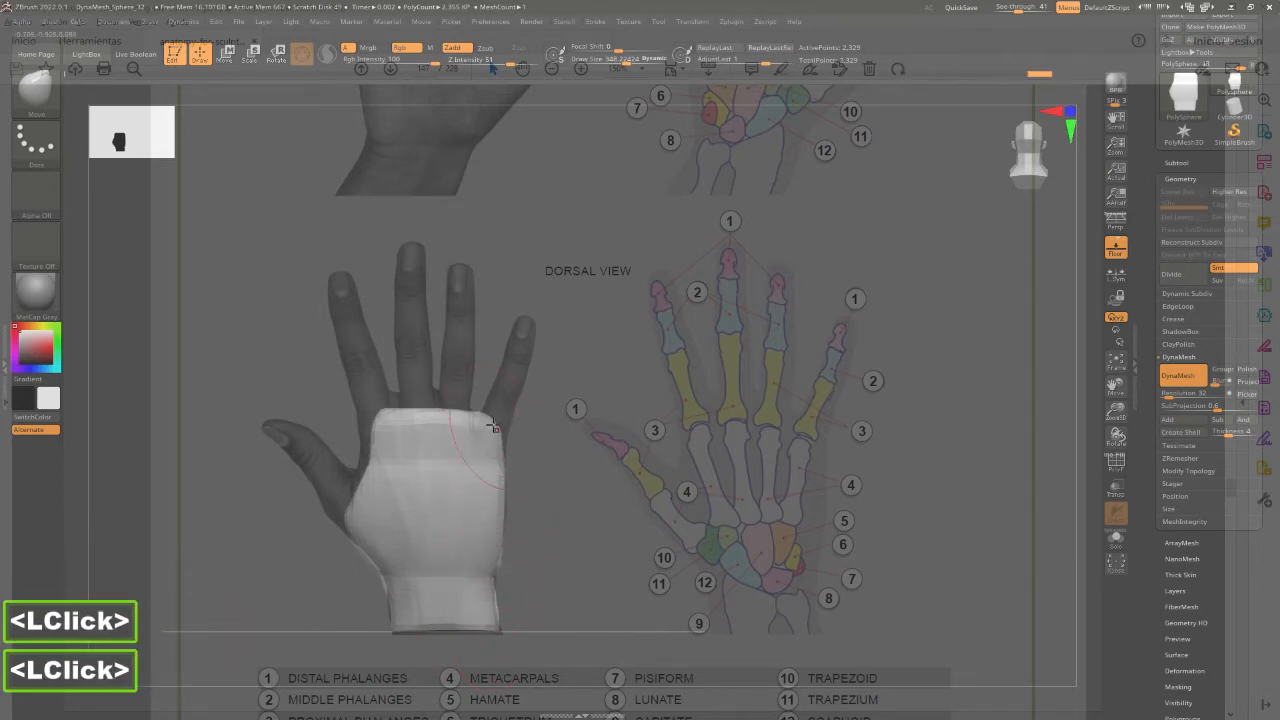
{"action": "left_click_drag", "start_coordinate": [423, 417], "coordinate": [420, 414]}
{"action": "double_click", "coordinate": [437, 408]}
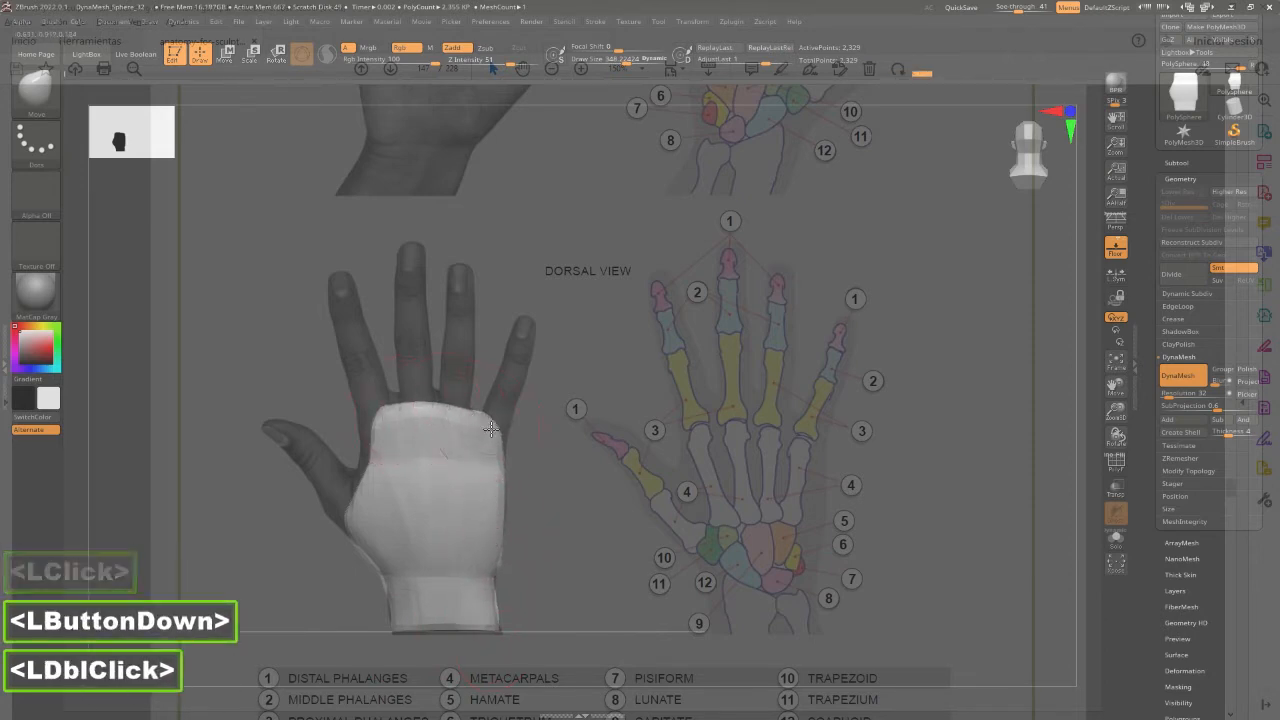
{"action": "left_click", "coordinate": [375, 430]}
{"action": "double_click", "coordinate": [368, 424]}
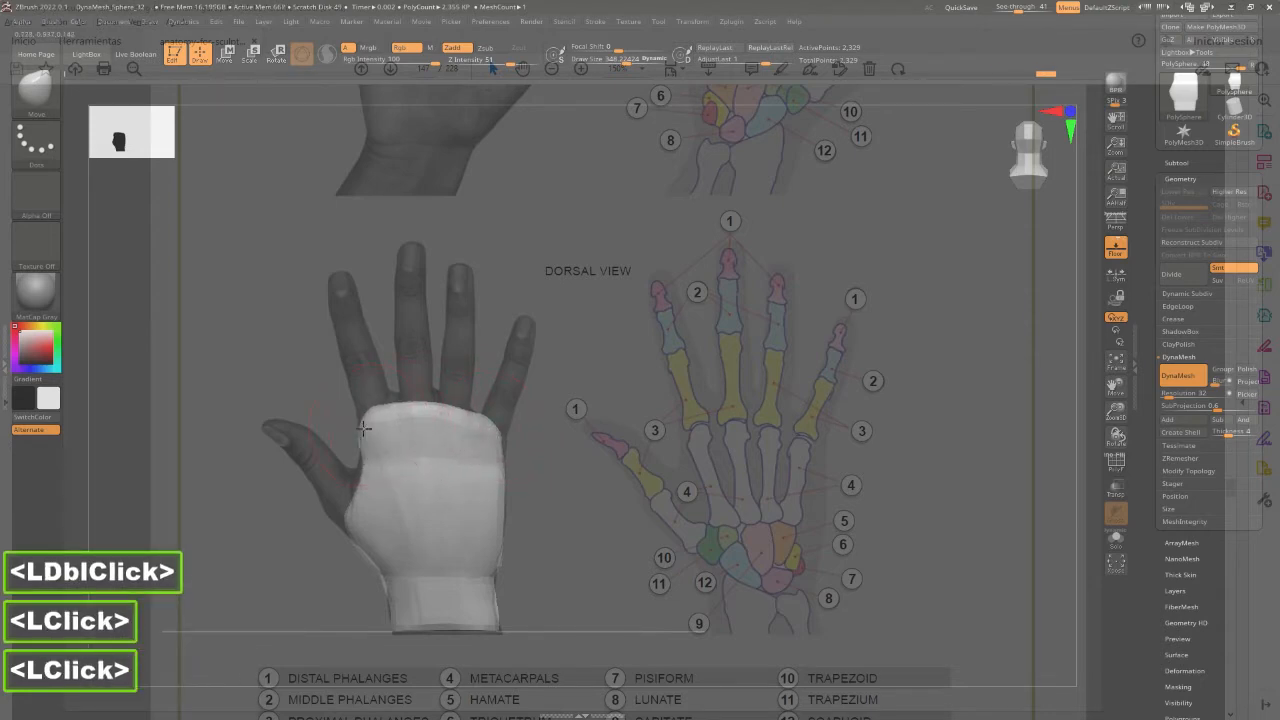
{"action": "left_click", "coordinate": [505, 432], "text": "shift"}
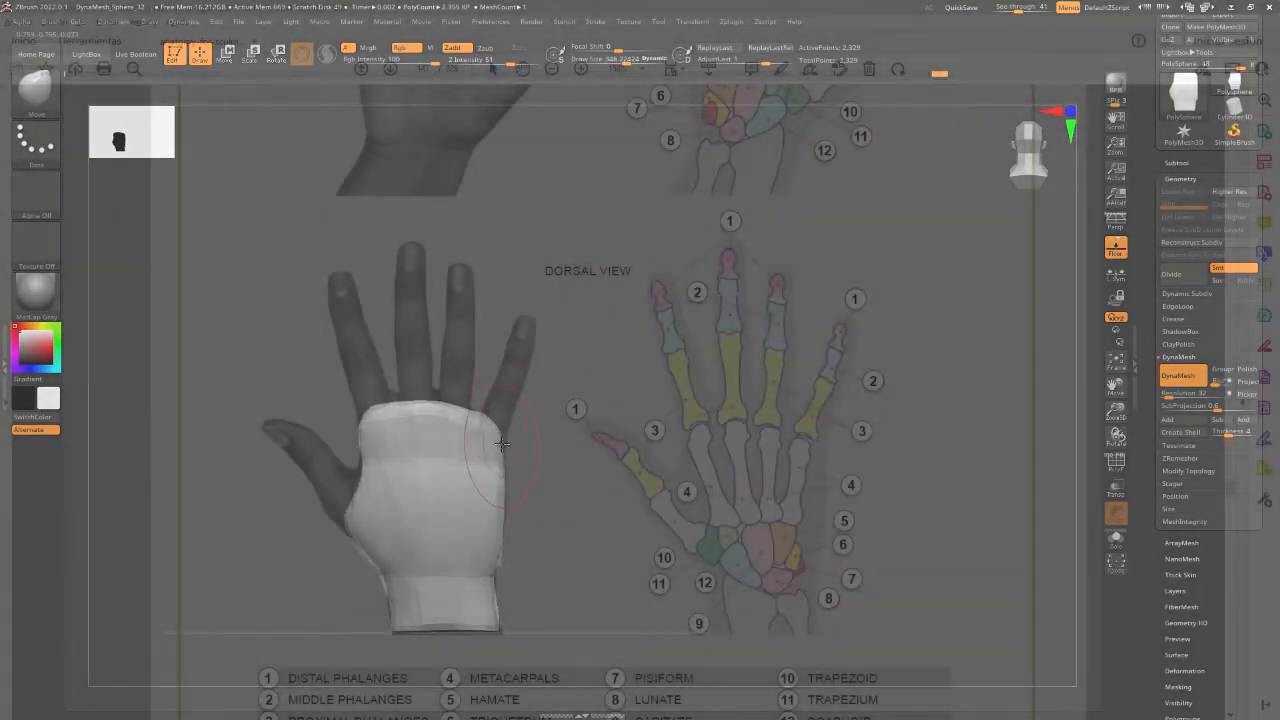
Reduce the Move brush's draw size to about 289 and refine the palm's sides and wrist corners along the photo's outline.
{"action": "key", "text": "space"}
{"action": "left_click_drag", "start_coordinate": [507, 446], "coordinate": [500, 450]}
{"action": "left_click", "coordinate": [500, 450]}
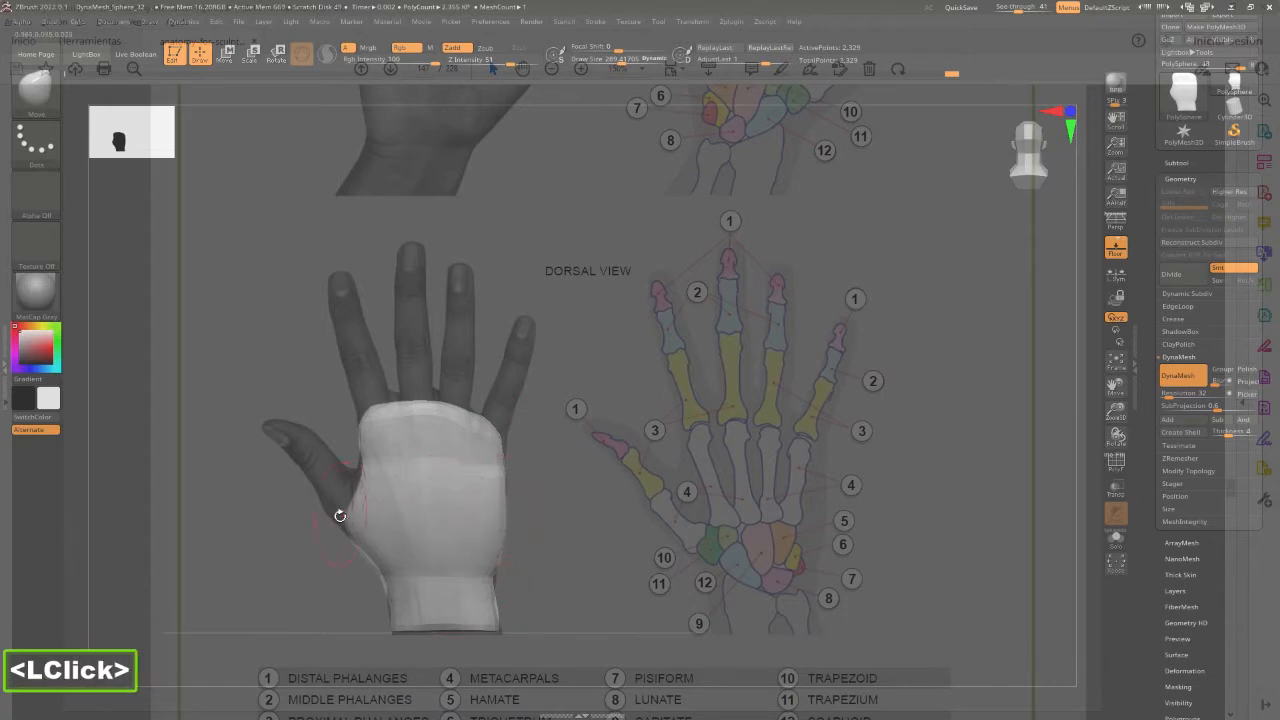
{"action": "double_click", "coordinate": [362, 476]}
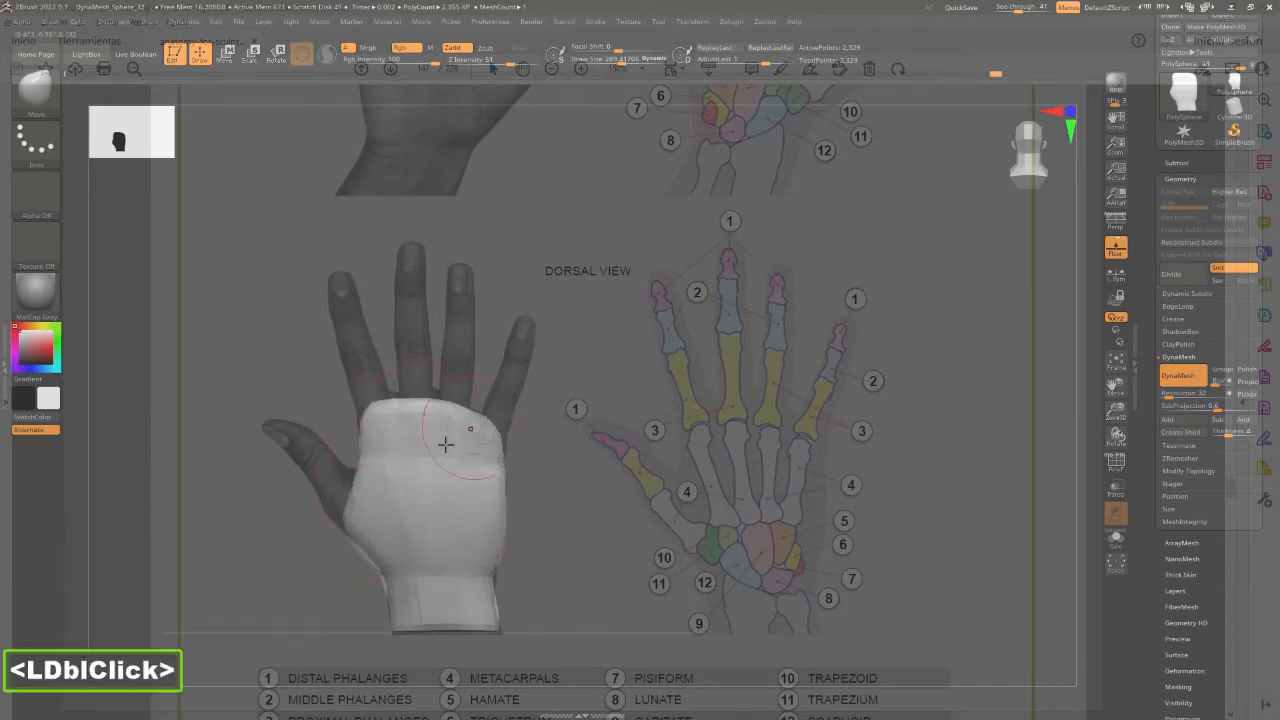
{"action": "double_click", "coordinate": [400, 618]}
{"action": "left_click", "coordinate": [498, 617]}
{"action": "left_click_drag", "start_coordinate": [499, 621], "coordinate": [504, 633]}
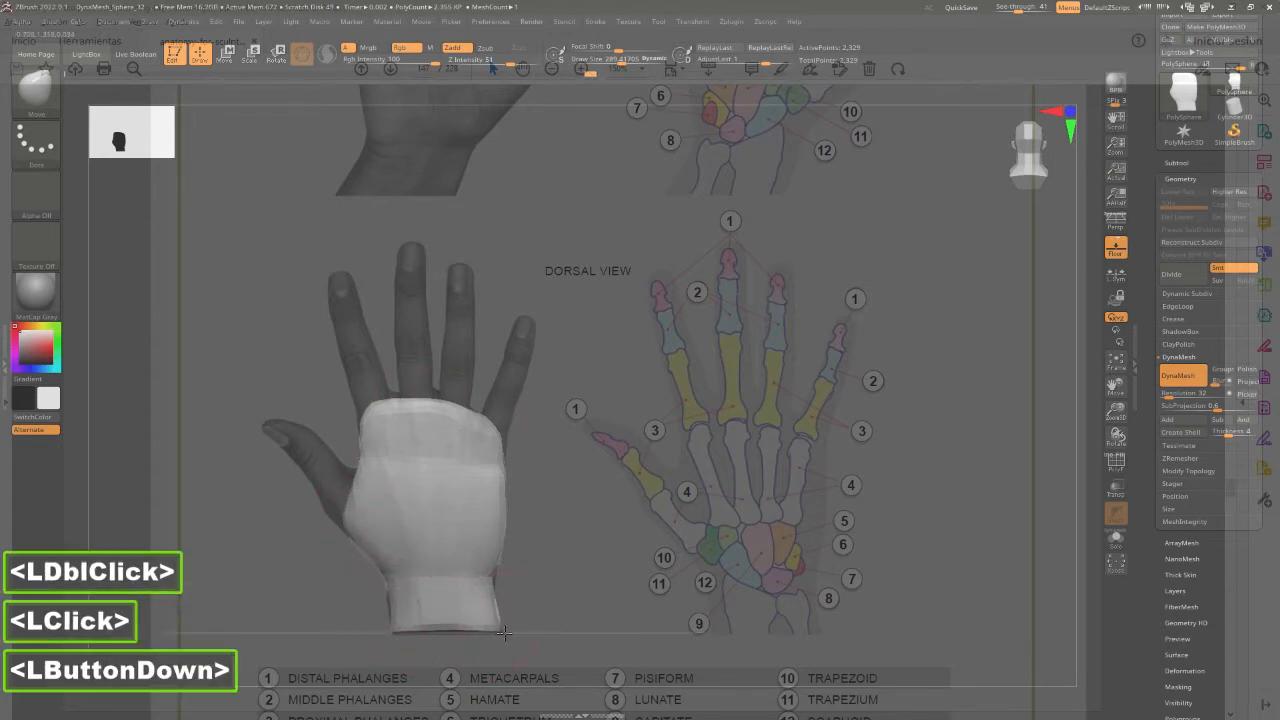
{"action": "left_click", "coordinate": [502, 628]}
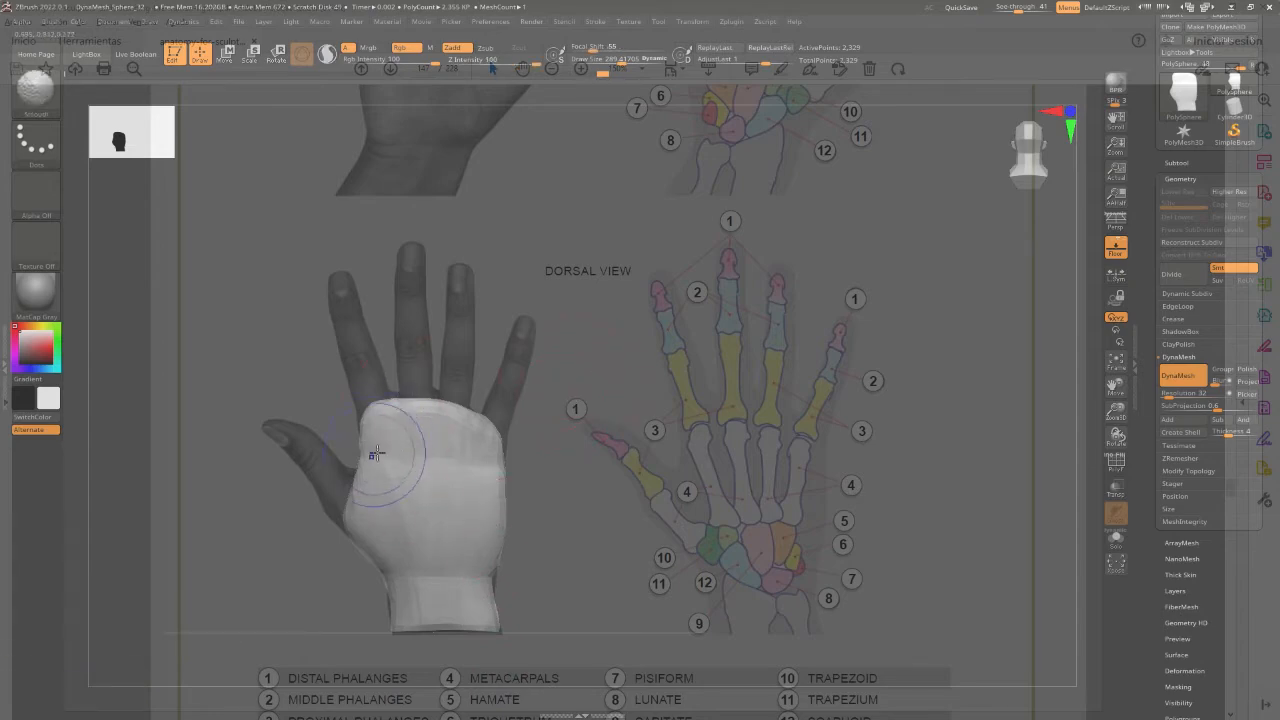
Set the Smooth brush's Z Intensity to about 45 and smooth the palm's sides and its transition into the wrist.
{"action": "left_click", "coordinate": [486, 457], "text": "shift"}
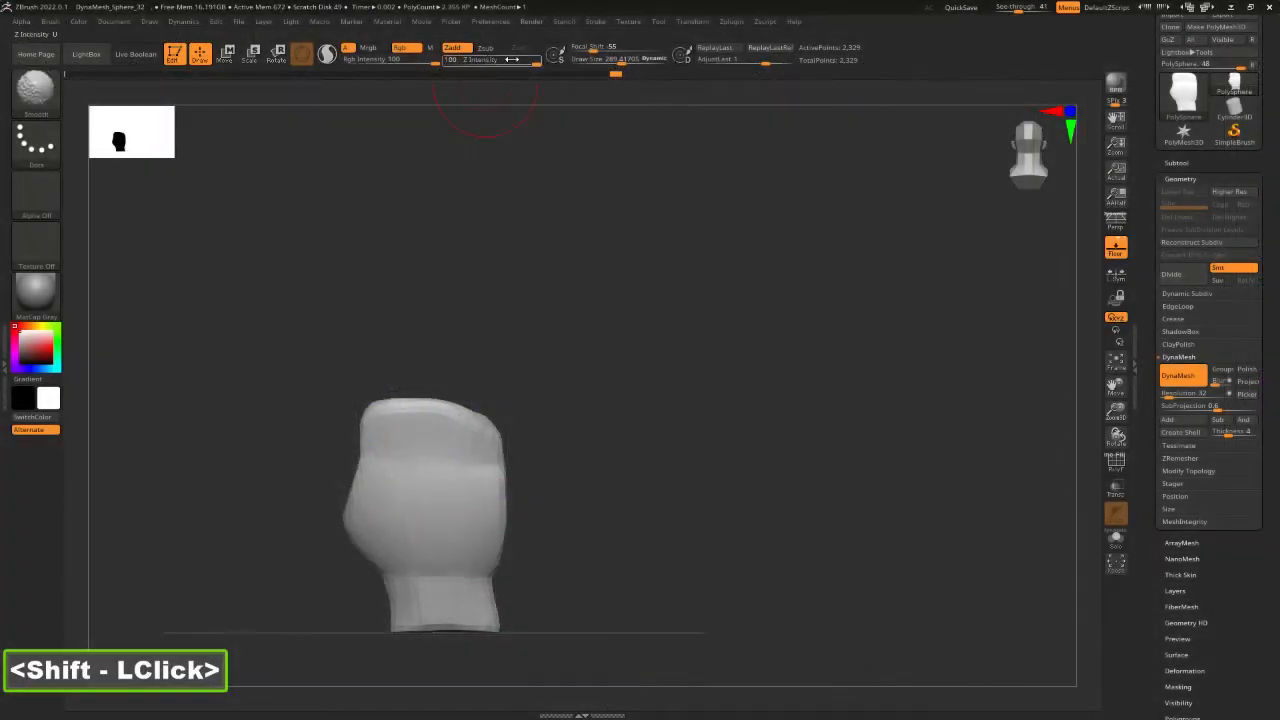
{"action": "left_click_drag", "start_coordinate": [512, 59], "coordinate": [506, 59], "text": "shift"}
{"action": "left_click", "coordinate": [489, 468], "text": "shift"}
{"action": "left_click", "coordinate": [406, 566], "text": "shift"}
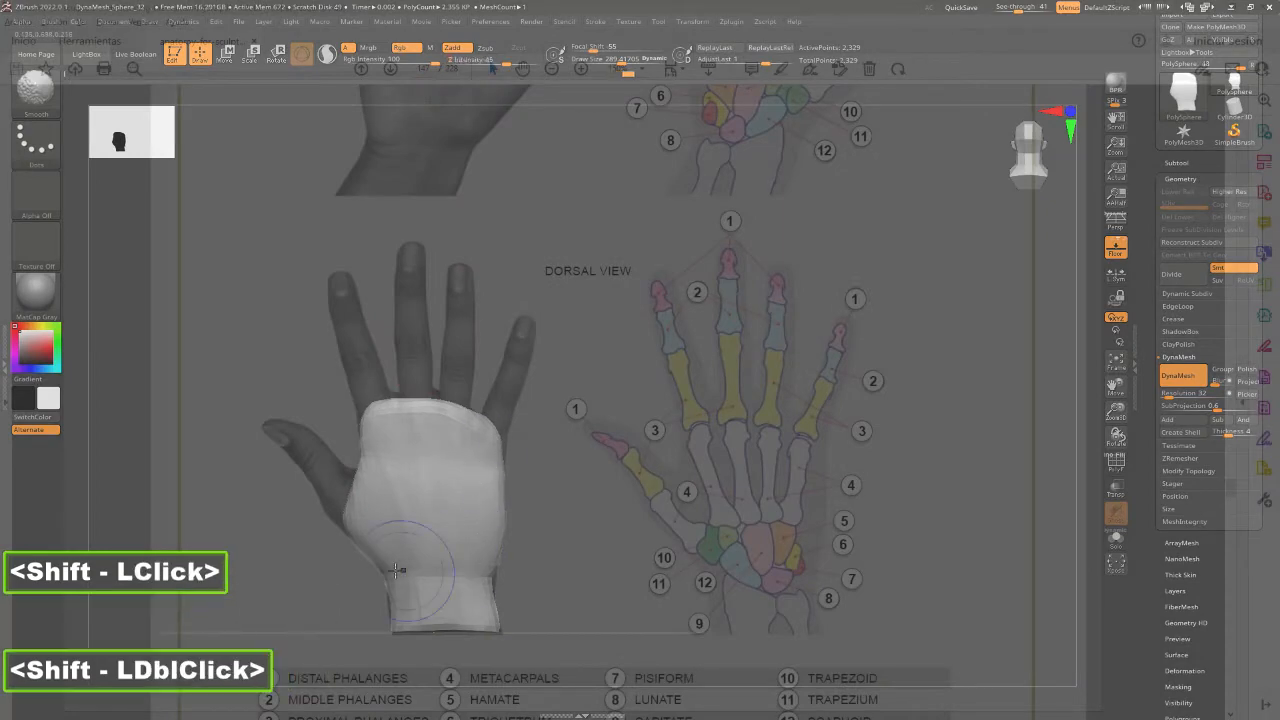
{"action": "left_click", "coordinate": [366, 511], "text": "shift"}
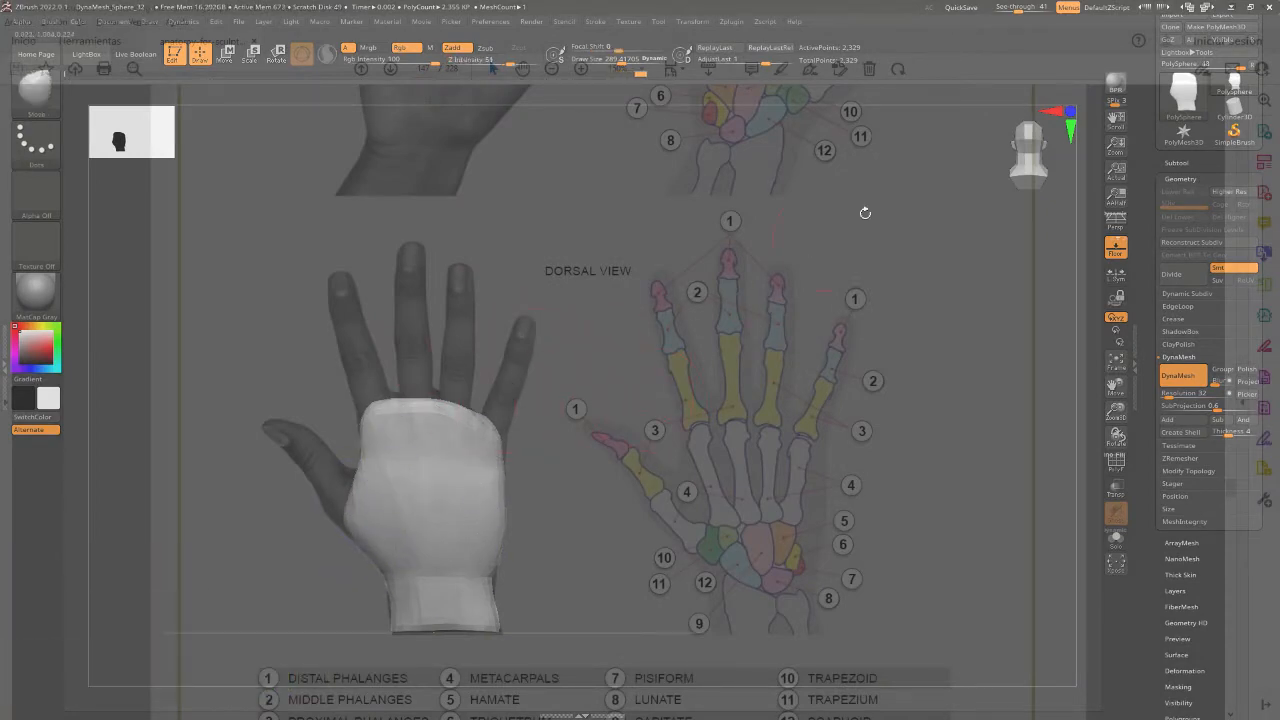
Set the window see-through to 0 and choose the Insert Sphere mesh of the IMM Primitives brush.
{"action": "left_click_drag", "start_coordinate": [1022, 8], "coordinate": [990, 8]}
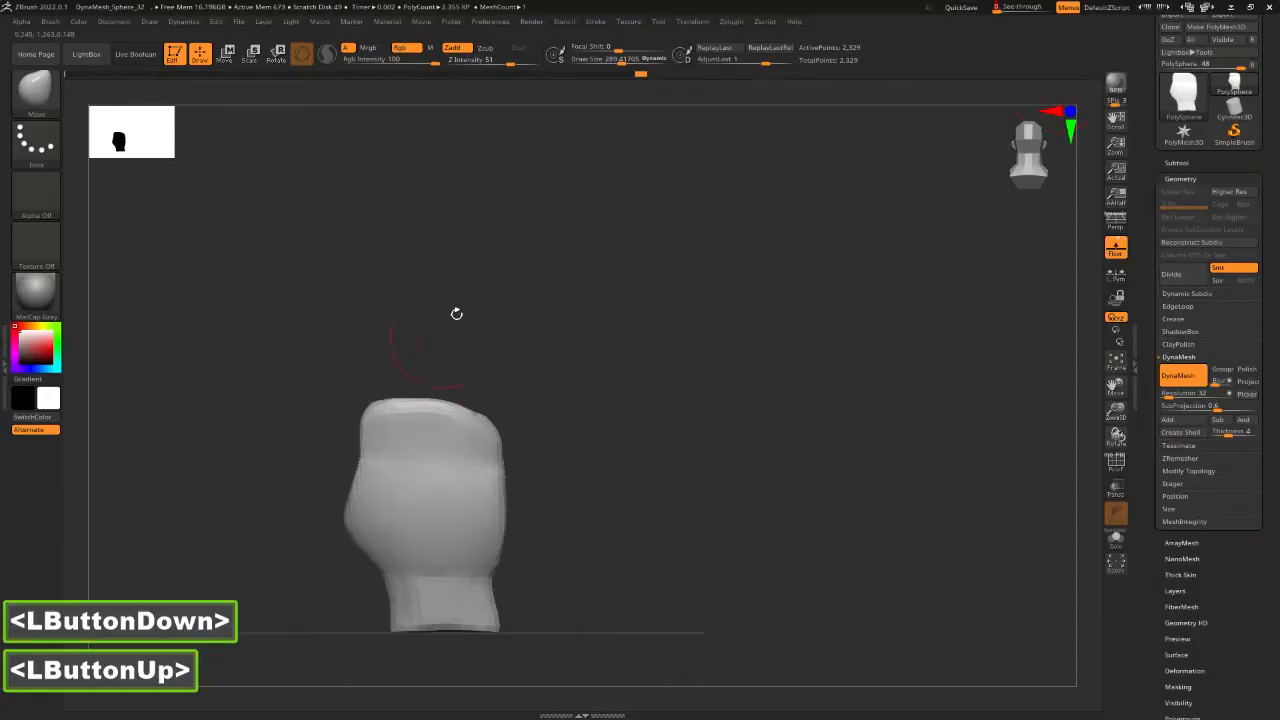
{"action": "key", "text": "b"}
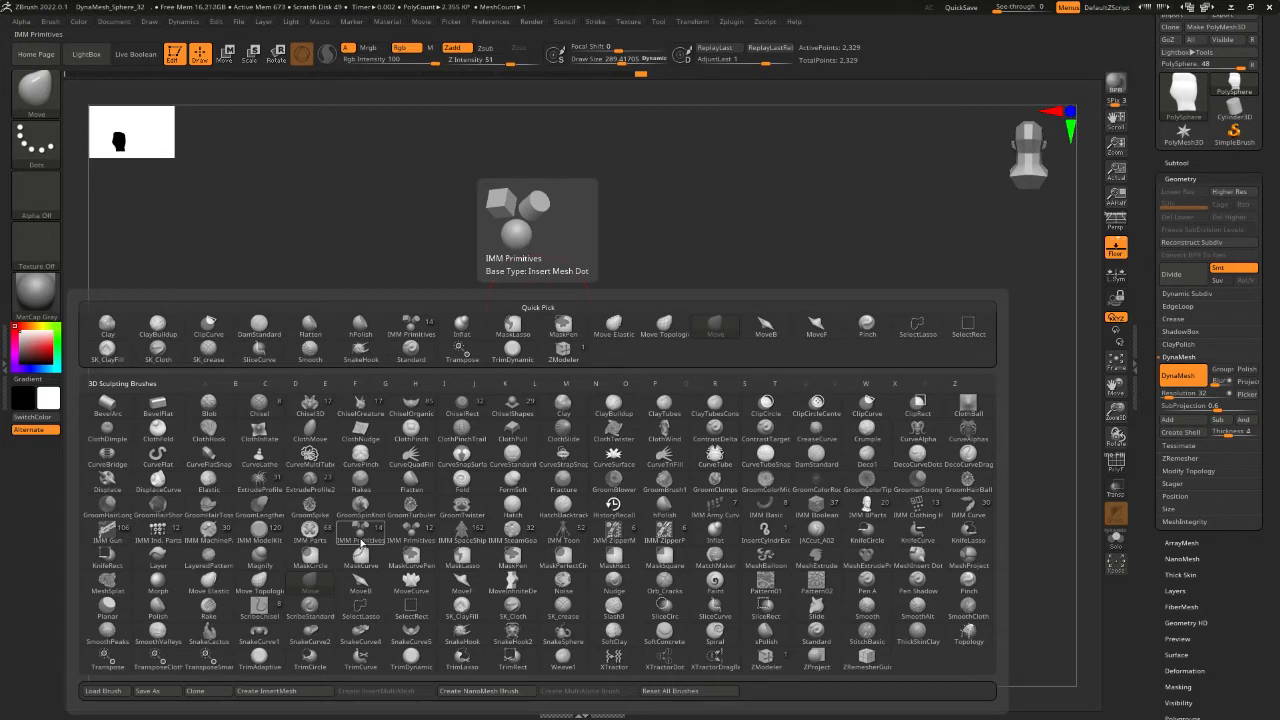
{"action": "left_click", "coordinate": [362, 538]}
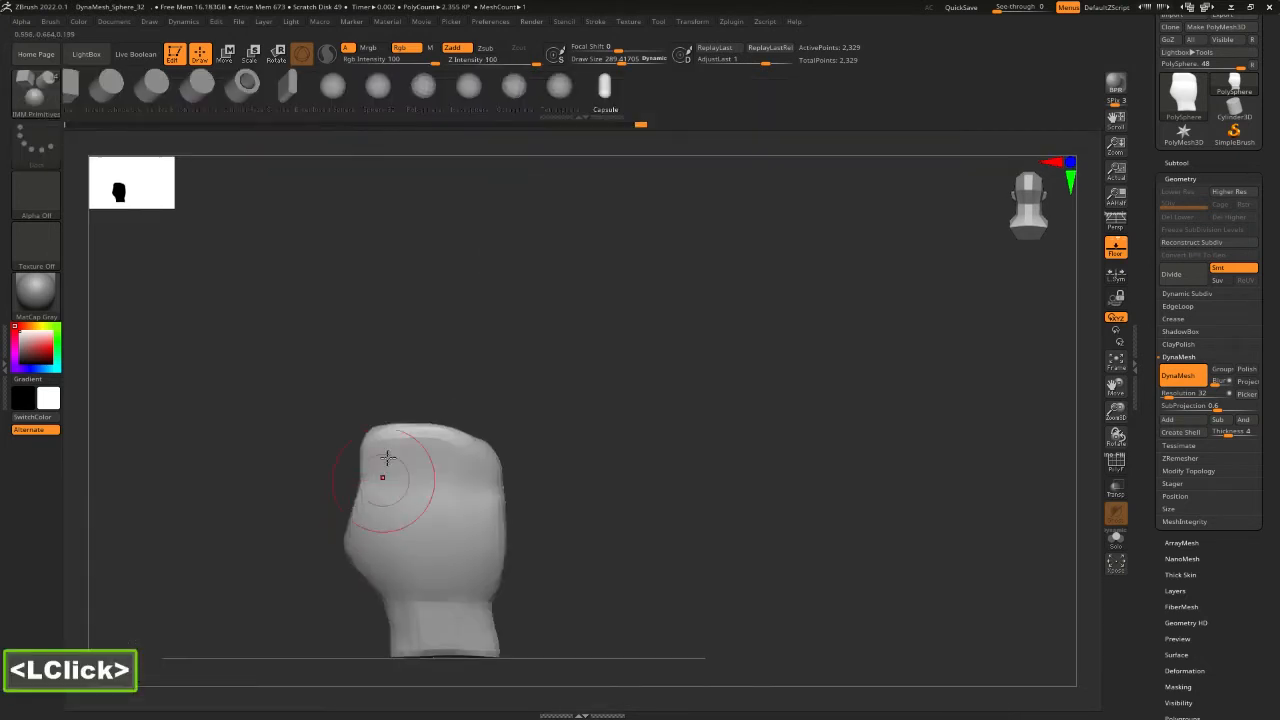
{"action": "left_click", "coordinate": [381, 96]}
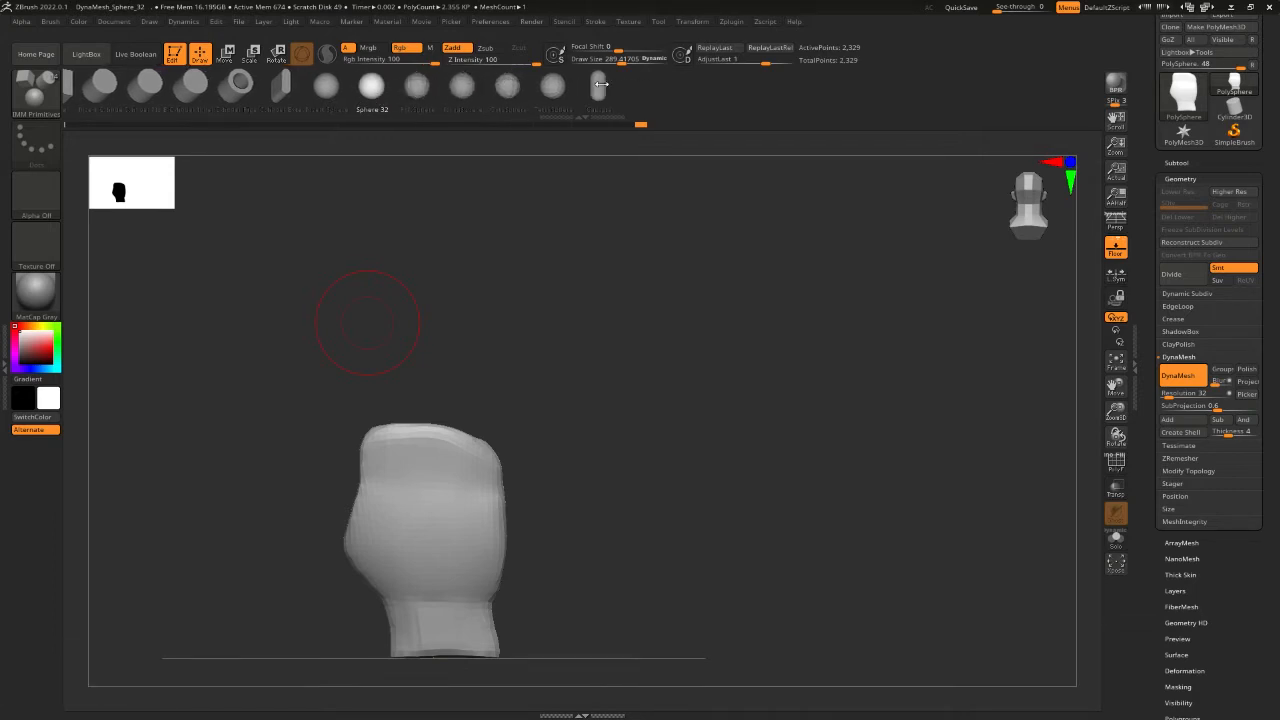
{"action": "double_click", "coordinate": [339, 87]}
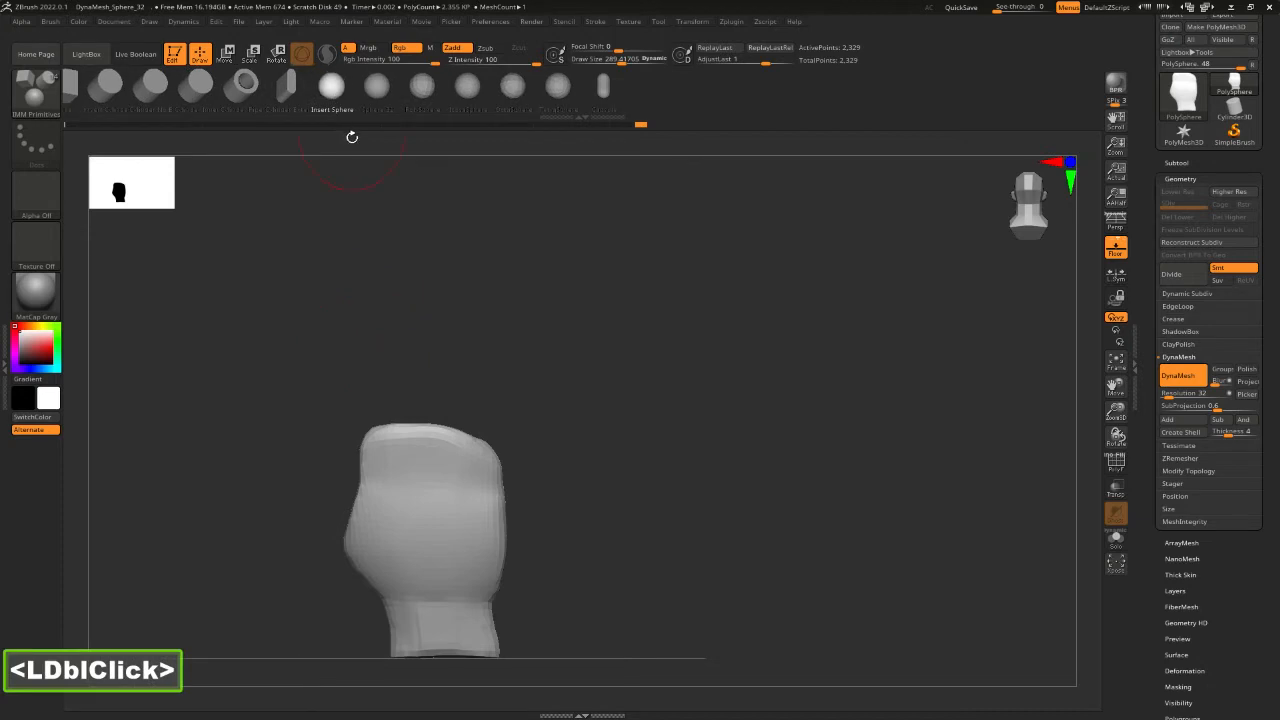
Insert a small sphere on top of the palm at the index-finger corner.
{"action": "left_click_drag", "start_coordinate": [393, 367], "coordinate": [466, 310]}
{"action": "key", "text": "alt"}
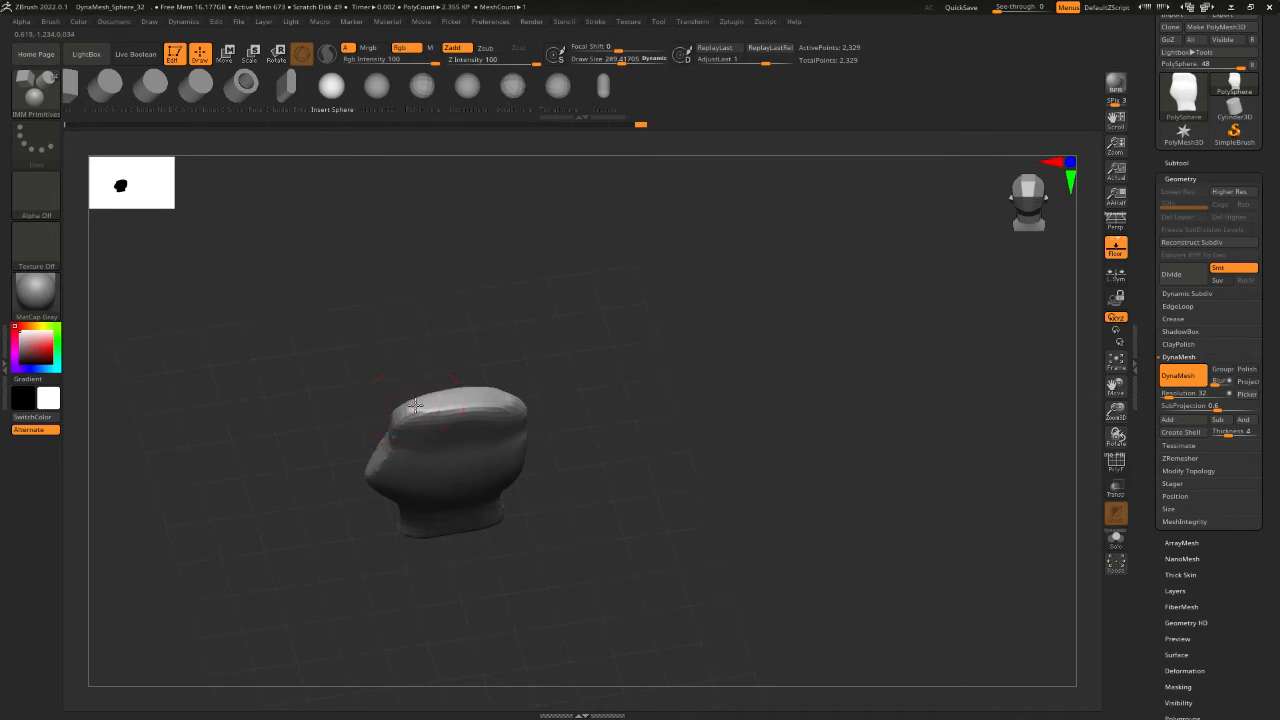
{"action": "left_click_drag", "start_coordinate": [415, 405], "coordinate": [428, 423]}
{"action": "left_click_drag", "start_coordinate": [647, 419], "coordinate": [636, 355]}
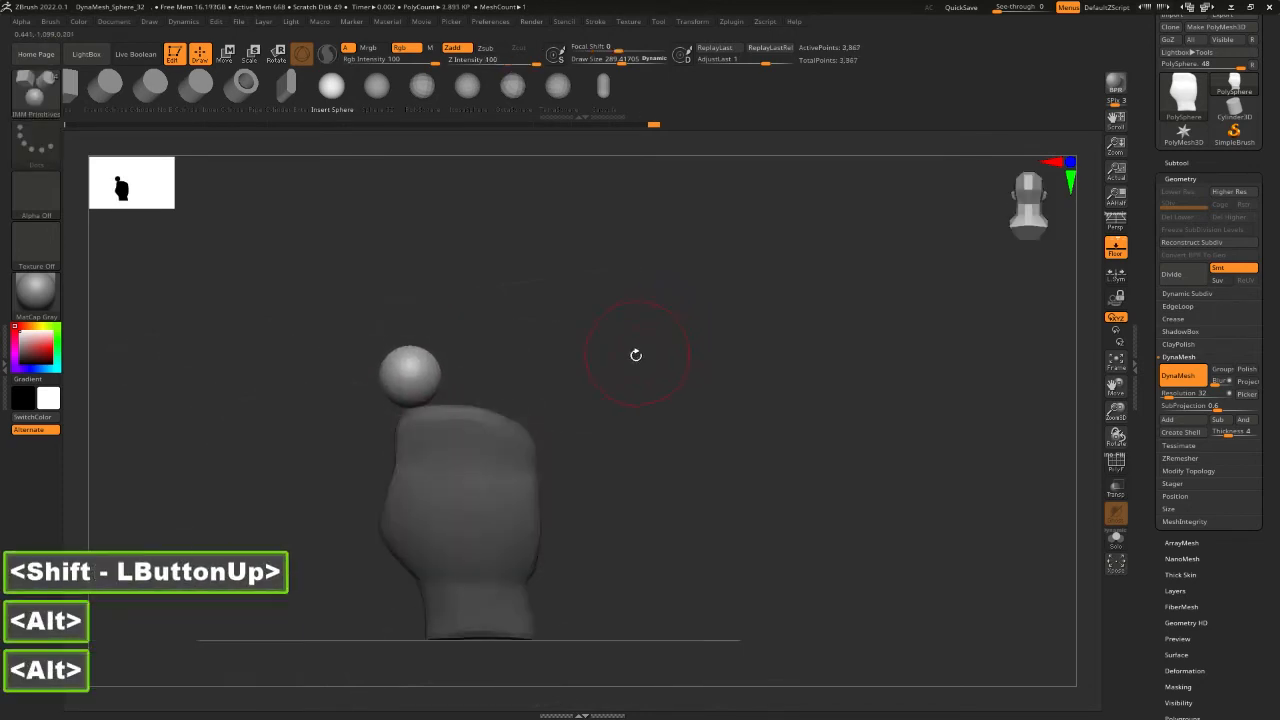
Pull the inserted sphere upward into a long tapered index finger and lower its base onto the palm with the Move brush.
{"action": "key", "text": "w"}
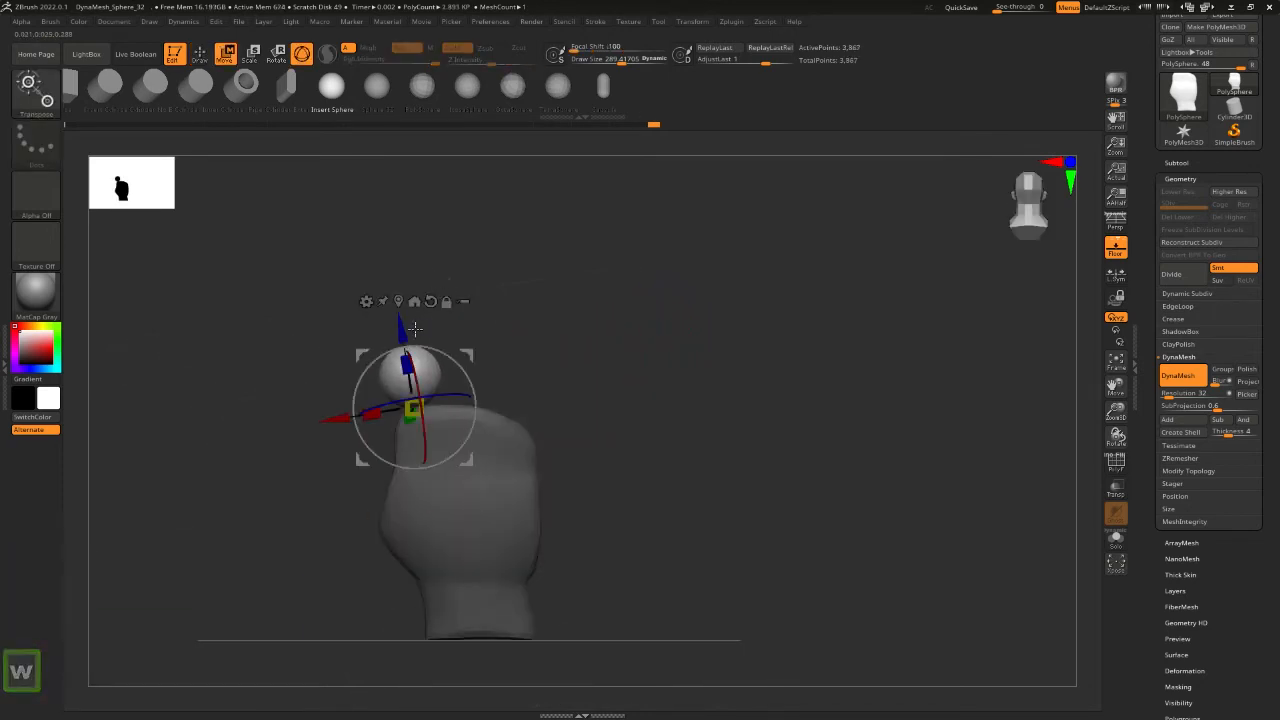
{"action": "key", "text": "2"}
{"action": "key", "text": "2"}
{"action": "left_click_drag", "start_coordinate": [405, 310], "coordinate": [374, 149]}
{"action": "mouse_move", "coordinate": [405, 246]}
{"action": "left_mouse_down"}
{"action": "mouse_move", "coordinate": [377, 230]}
{"action": "mouse_move", "coordinate": [390, 214]}
{"action": "left_mouse_up"}
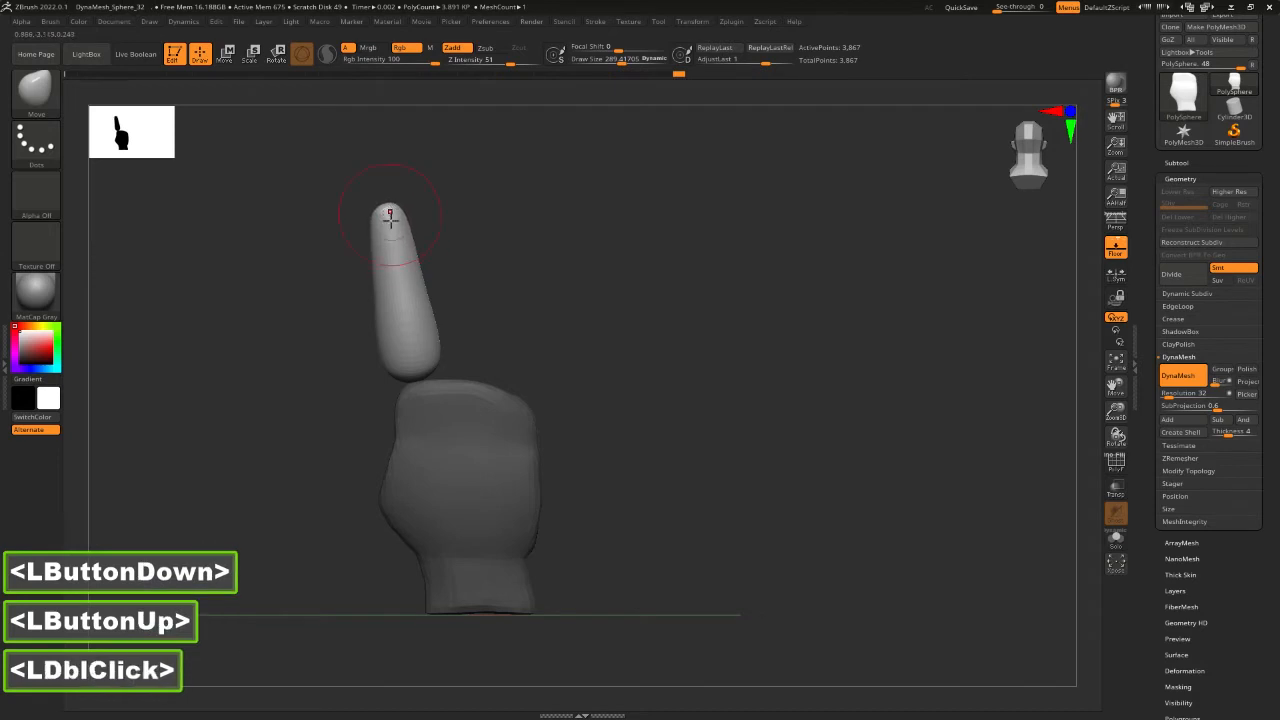
{"action": "mouse_move", "coordinate": [415, 367]}
{"action": "left_mouse_down"}
{"action": "mouse_move", "coordinate": [394, 387]}
{"action": "mouse_move", "coordinate": [400, 401]}
{"action": "left_mouse_up"}
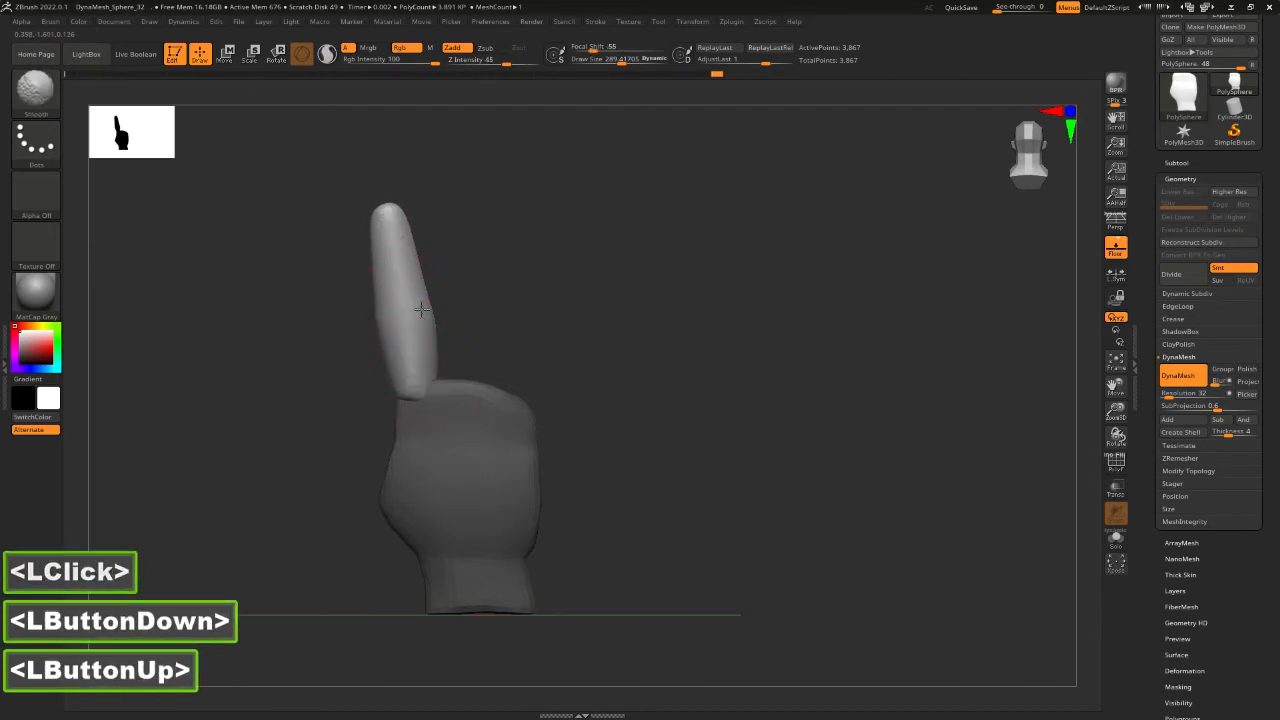
Slim the index finger's bulging base in side view and smooth its profile.
{"action": "mouse_move", "coordinate": [420, 305]}
{"action": "left_mouse_down", "text": "shift"}
{"action": "mouse_move", "coordinate": [426, 292]}
{"action": "mouse_move", "coordinate": [407, 317]}
{"action": "mouse_move", "coordinate": [617, 280]}
{"action": "left_mouse_up", "text": "shift"}
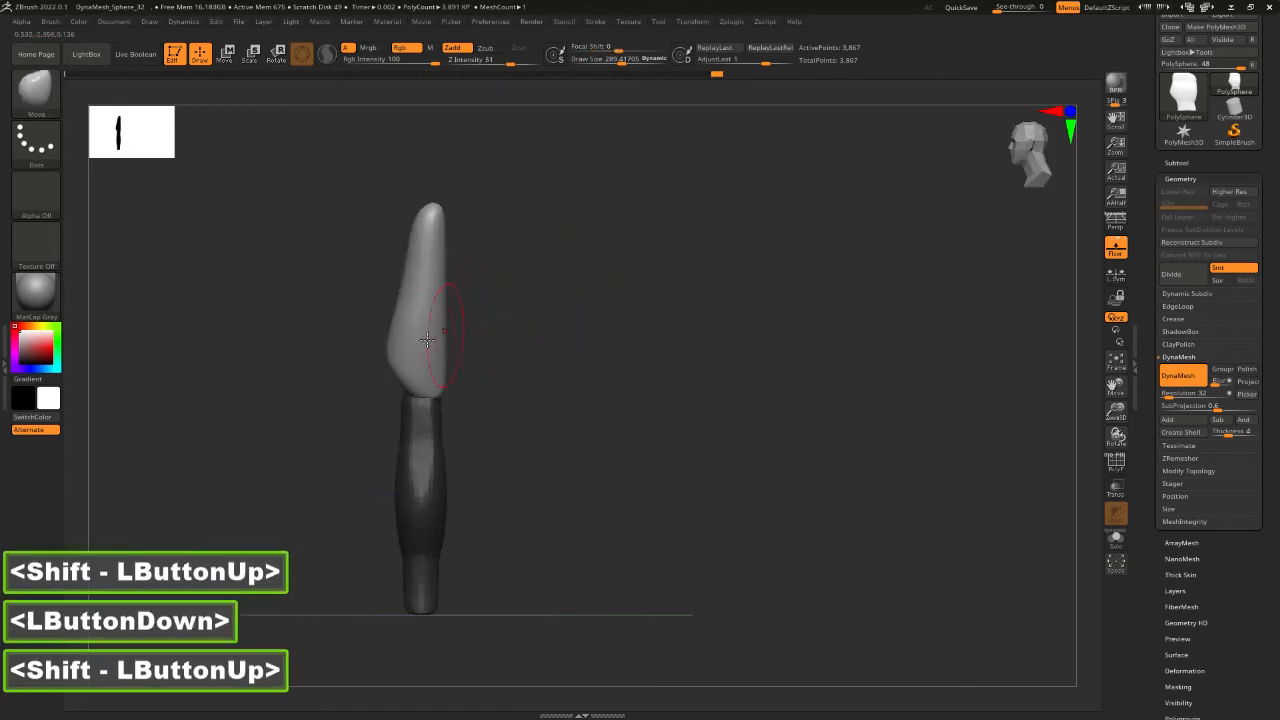
{"action": "mouse_move", "coordinate": [385, 350]}
{"action": "left_mouse_down"}
{"action": "mouse_move", "coordinate": [400, 358]}
{"action": "mouse_move", "coordinate": [406, 313]}
{"action": "mouse_move", "coordinate": [412, 382]}
{"action": "mouse_move", "coordinate": [431, 370]}
{"action": "left_mouse_up"}
{"action": "double_click", "coordinate": [399, 360]}
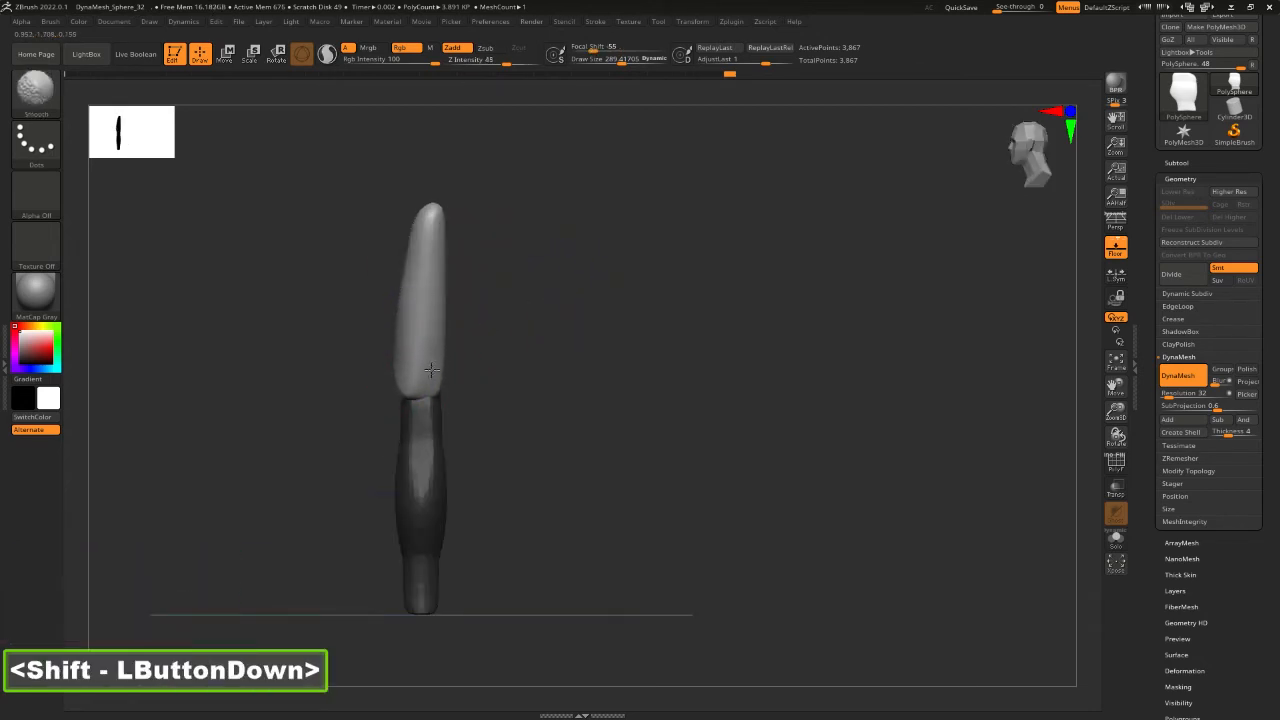
{"action": "left_click_drag", "start_coordinate": [415, 318], "coordinate": [422, 253], "text": "shift"}
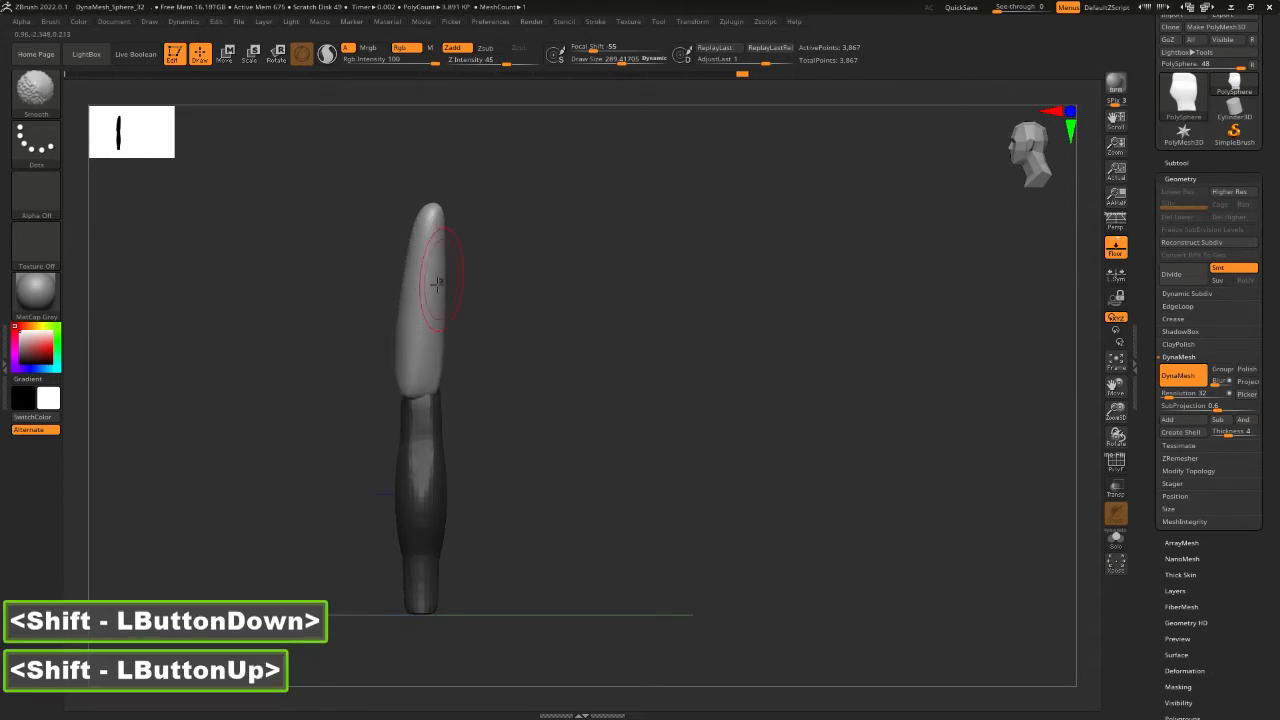
Reset the transform gizmo's orientation and rotate the index finger in side view to line it up with the palm.
{"action": "key", "text": "w"}
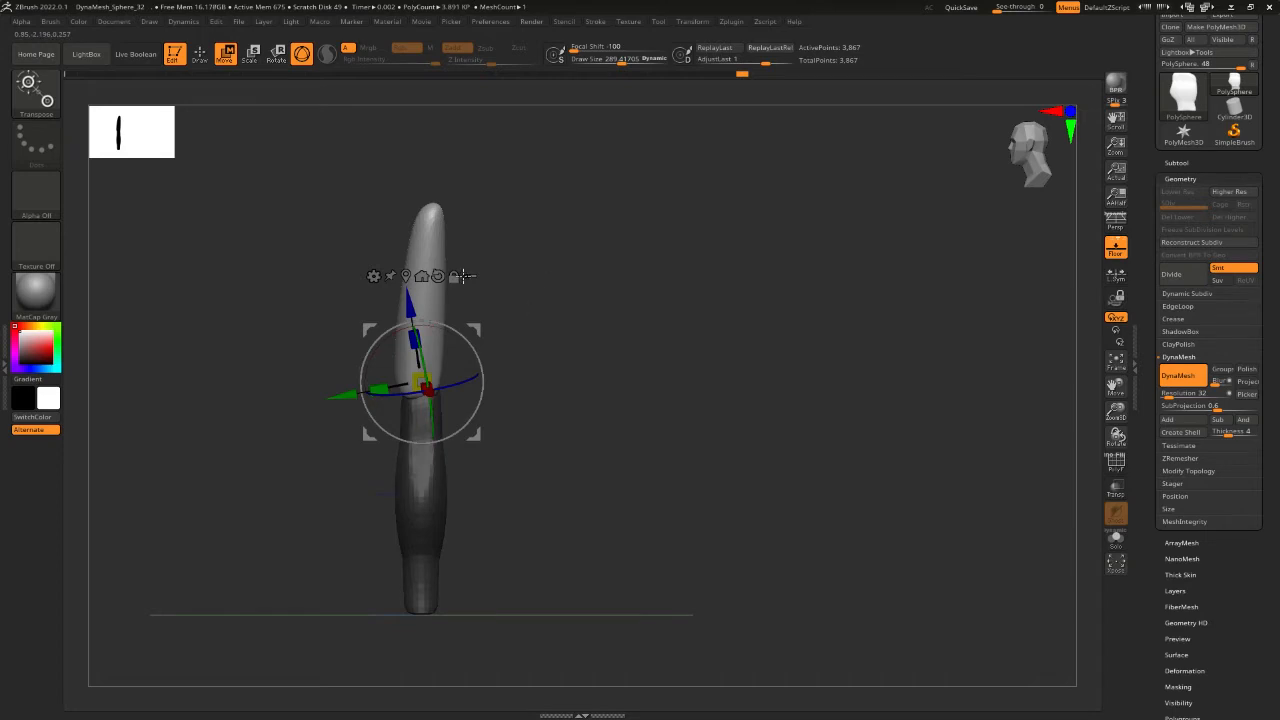
{"action": "key", "text": "alt"}
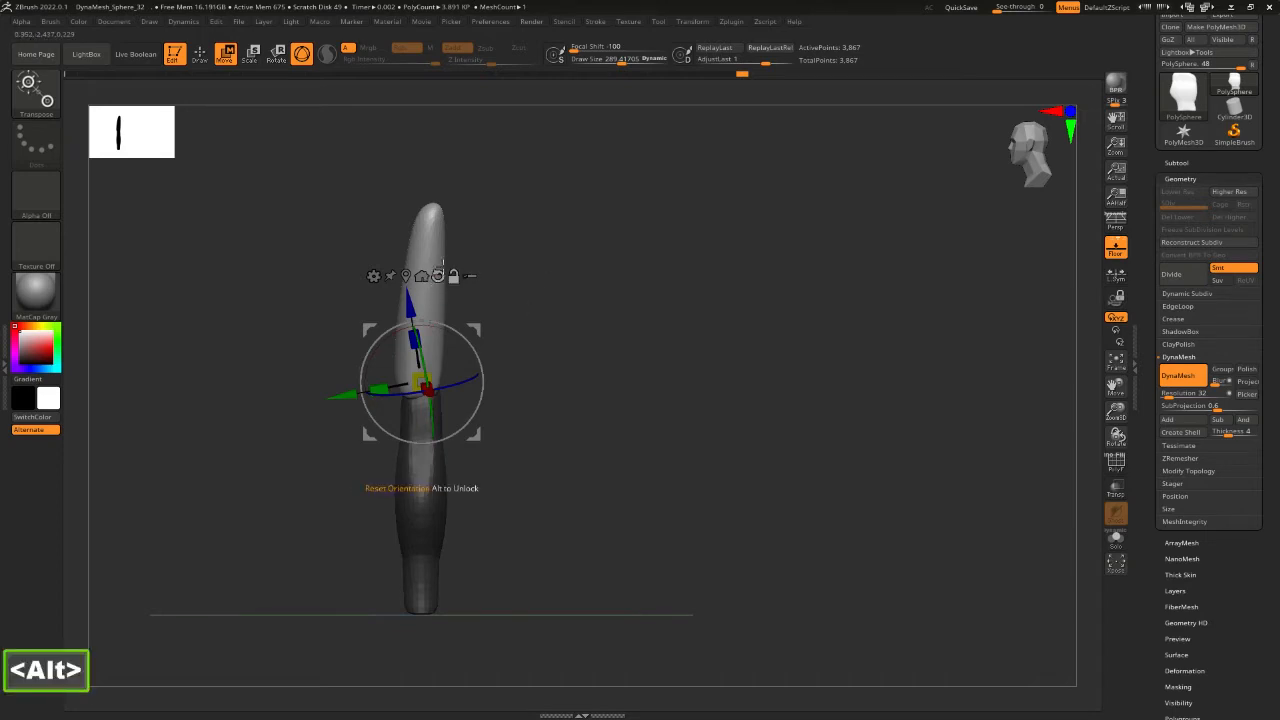
{"action": "left_click", "coordinate": [438, 275], "text": "alt"}
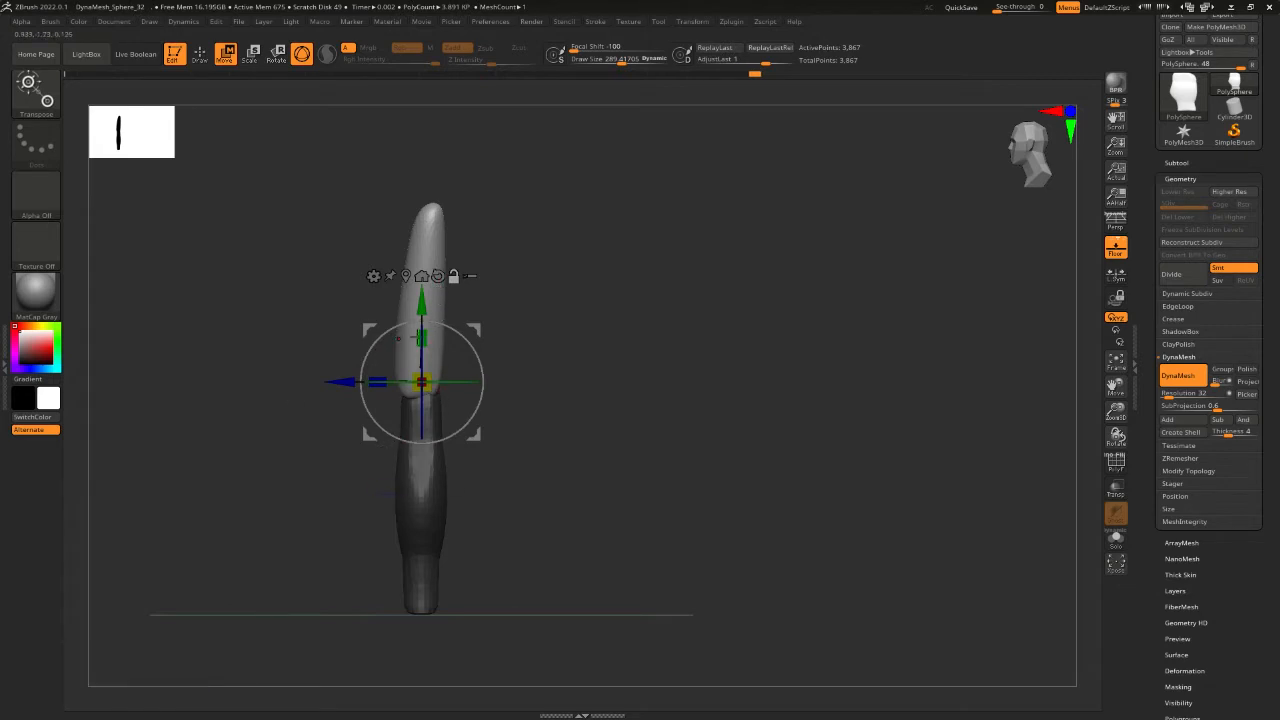
{"action": "mouse_move", "coordinate": [453, 331]}
{"action": "left_mouse_down"}
{"action": "mouse_move", "coordinate": [410, 335]}
{"action": "mouse_move", "coordinate": [358, 376]}
{"action": "mouse_move", "coordinate": [392, 330]}
{"action": "mouse_move", "coordinate": [442, 335]}
{"action": "mouse_move", "coordinate": [397, 340]}
{"action": "mouse_move", "coordinate": [423, 287]}
{"action": "mouse_move", "coordinate": [429, 395]}
{"action": "left_mouse_up"}
Set the Move brush's draw size to about 357 and refine the index finger's side profile and thickness.
{"action": "key", "text": "2"}
{"action": "key", "text": "2"}
{"action": "key", "text": "space"}
{"action": "left_click", "coordinate": [397, 331]}
{"action": "double_click", "coordinate": [407, 373]}
{"action": "right_click_drag", "start_coordinate": [429, 395], "coordinate": [466, 344]}
{"action": "left_click_drag", "start_coordinate": [466, 344], "coordinate": [445, 334], "text": "shift"}
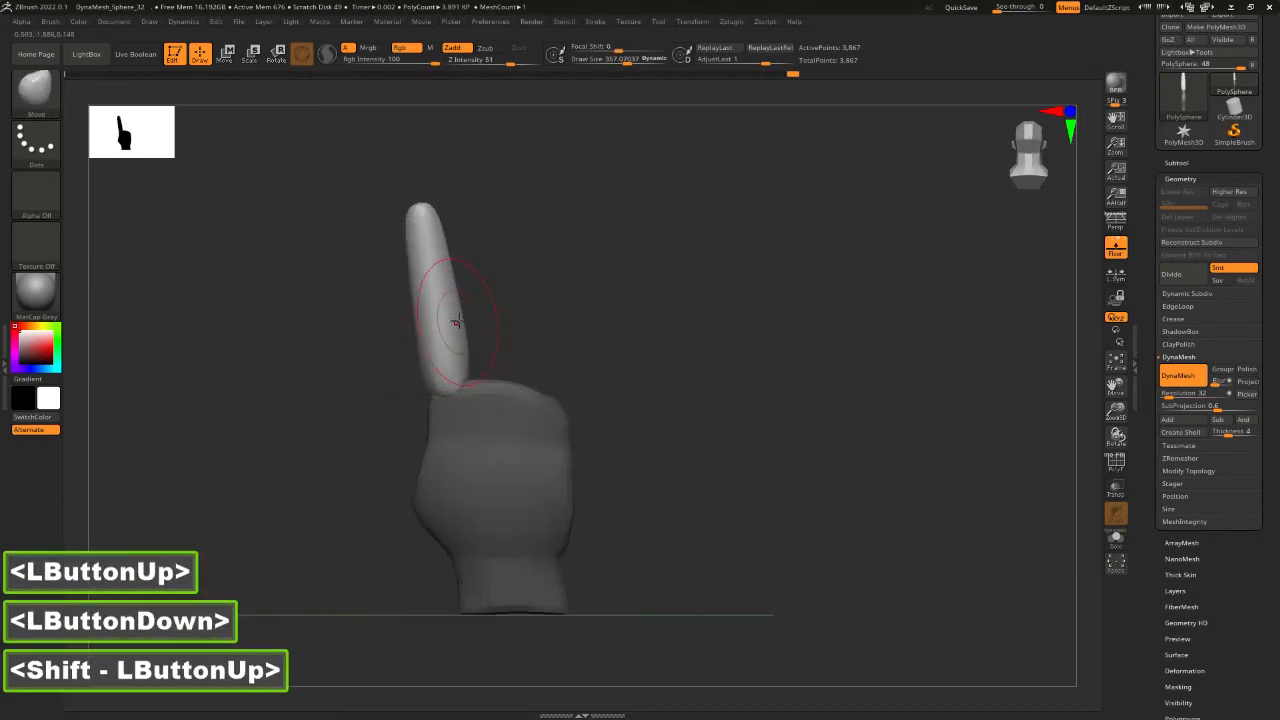
Tilt the transform gizmo to the index finger's axis, and slim and smooth the finger along its length.
{"action": "key", "text": "w"}
{"action": "left_click", "coordinate": [458, 318], "text": "alt"}
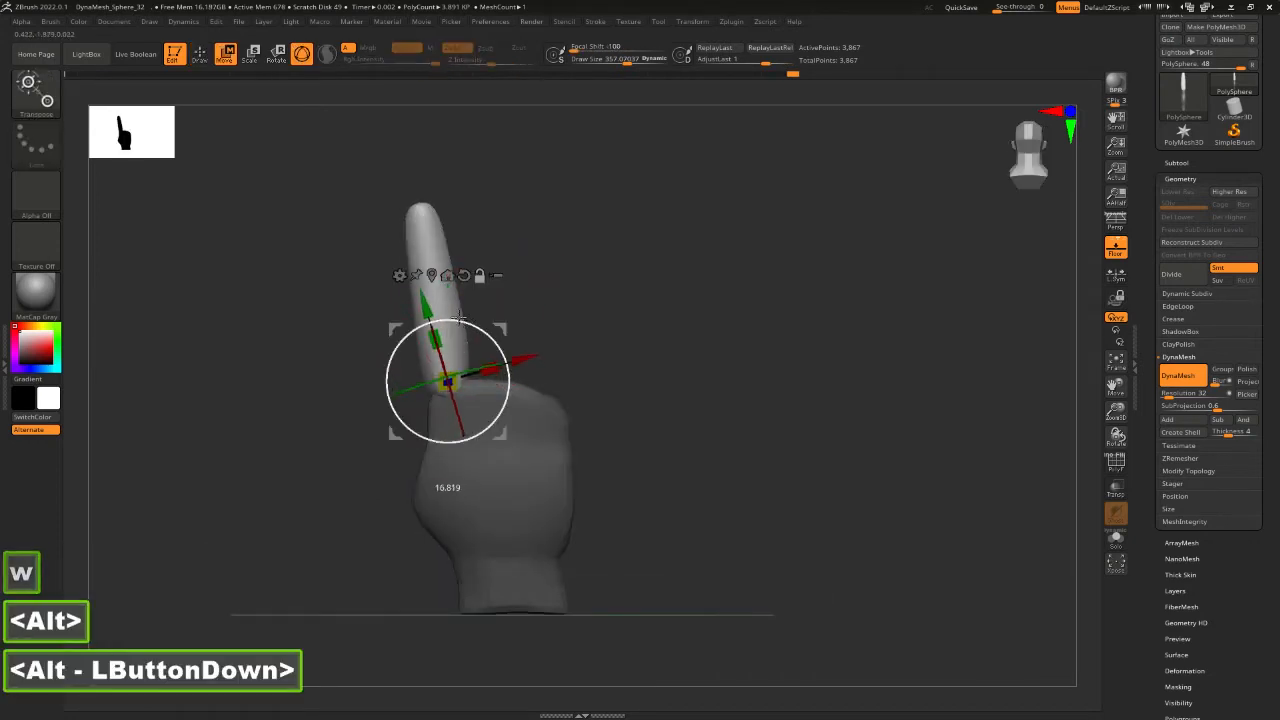
{"action": "mouse_move", "coordinate": [459, 318]}
{"action": "left_mouse_down", "text": "alt"}
{"action": "mouse_move", "coordinate": [438, 350]}
{"action": "mouse_move", "coordinate": [466, 334]}
{"action": "mouse_move", "coordinate": [460, 305]}
{"action": "left_mouse_up", "text": "alt"}
{"action": "key", "text": "2"}
{"action": "left_click", "coordinate": [466, 336]}
{"action": "key", "text": "ctrl+z"}
{"action": "key", "text": "2"}
{"action": "key", "text": "2"}
{"action": "left_click", "coordinate": [461, 319]}
{"action": "left_click", "coordinate": [457, 309]}
{"action": "left_click", "coordinate": [455, 299]}
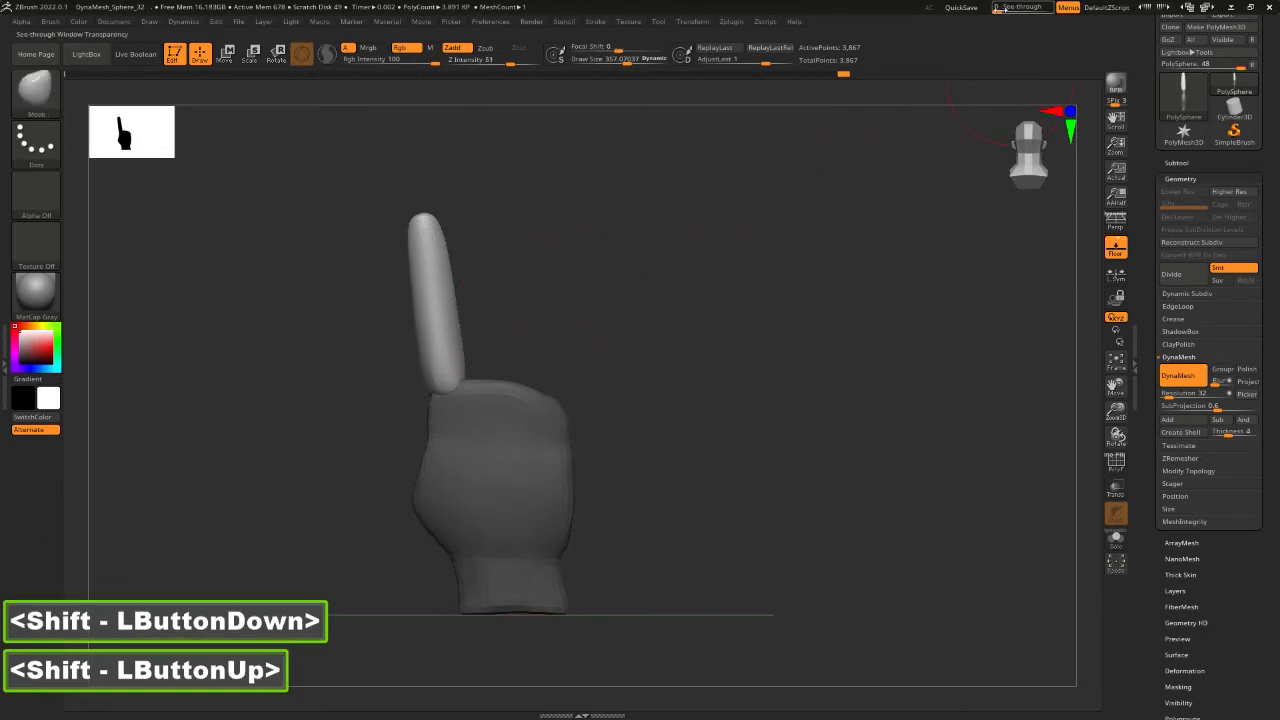
Set the window see-through to 50 and align the palm and wrist over the hand photo in the dorsal view.
{"action": "left_click_drag", "start_coordinate": [997, 8], "coordinate": [1025, 8]}
{"action": "left_click", "coordinate": [738, 341], "text": "alt"}
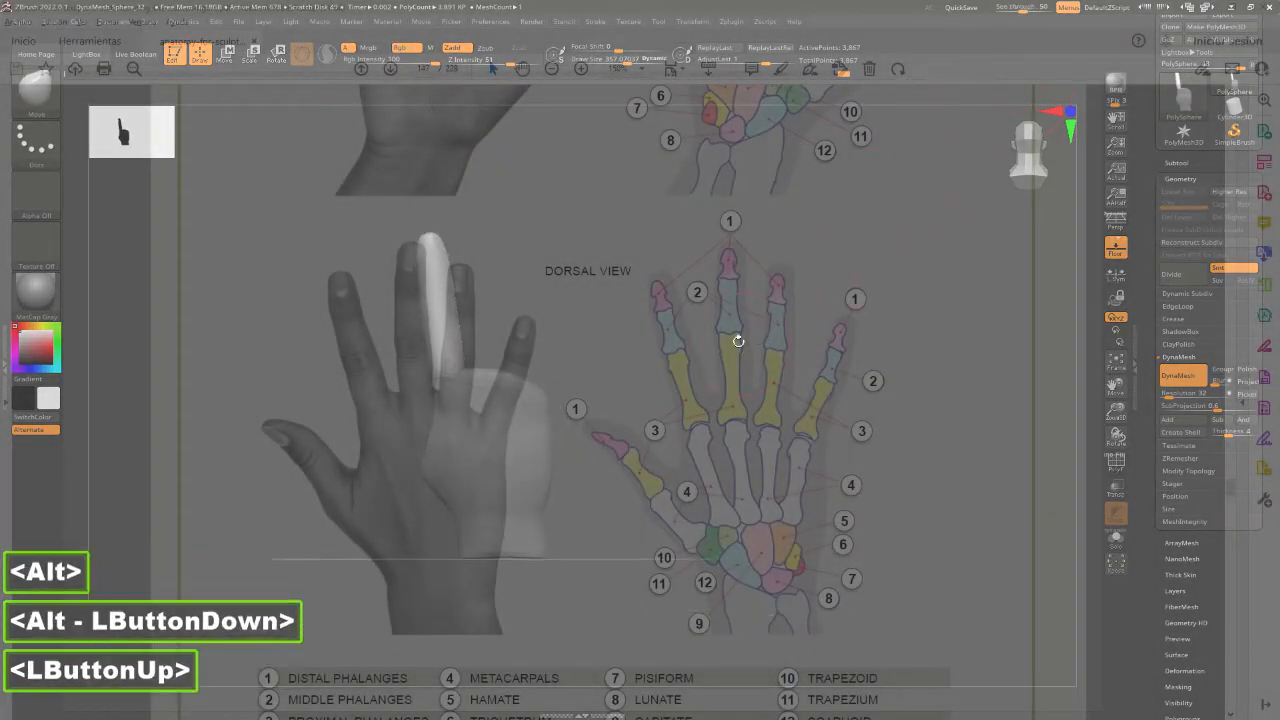
{"action": "left_click_drag", "start_coordinate": [738, 341], "coordinate": [652, 432], "text": "alt"}
{"action": "left_click_drag", "start_coordinate": [660, 440], "coordinate": [677, 423], "text": "alt"}
{"action": "left_click_drag", "start_coordinate": [700, 414], "coordinate": [700, 429], "text": "alt"}
Move the finger mesh onto the photo's index finger and reset the transform gizmo's orientation.
{"action": "key", "text": "w"}
{"action": "left_click_drag", "start_coordinate": [418, 352], "coordinate": [380, 401]}
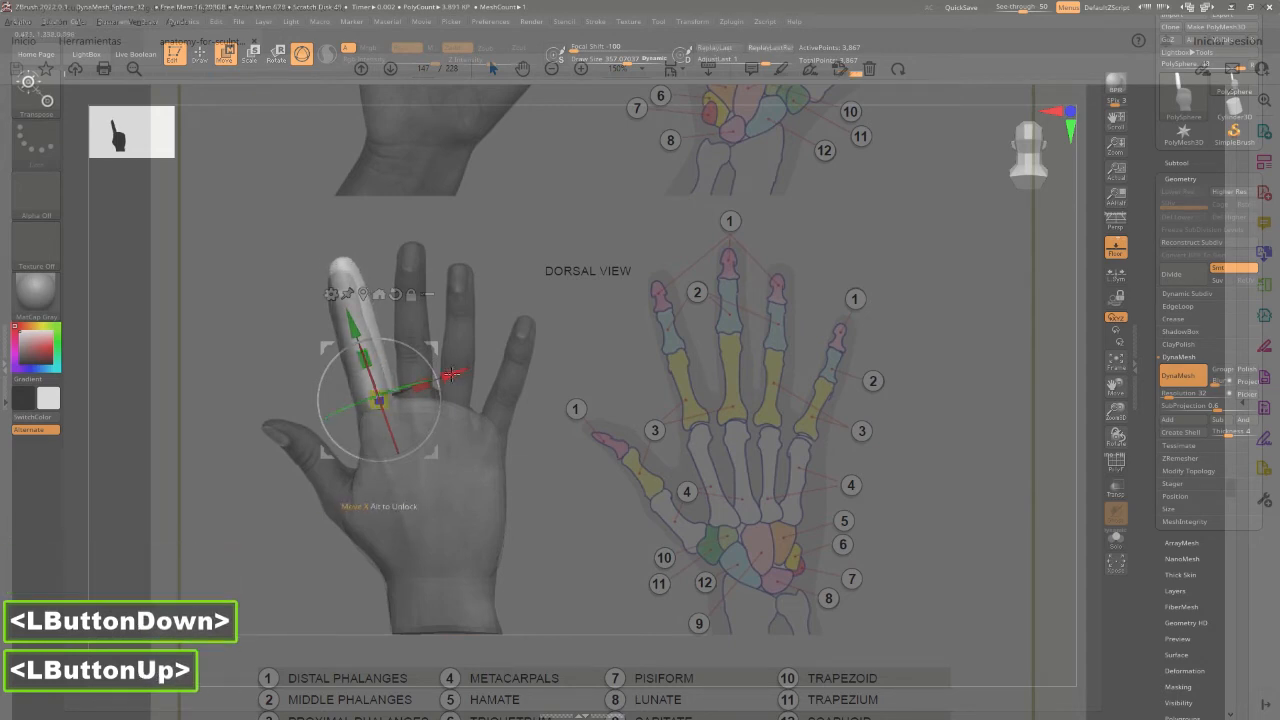
{"action": "left_click_drag", "start_coordinate": [452, 371], "coordinate": [383, 397]}
{"action": "key", "text": "2"}
{"action": "key", "text": "w"}
{"action": "left_click", "coordinate": [494, 308], "text": "shift"}
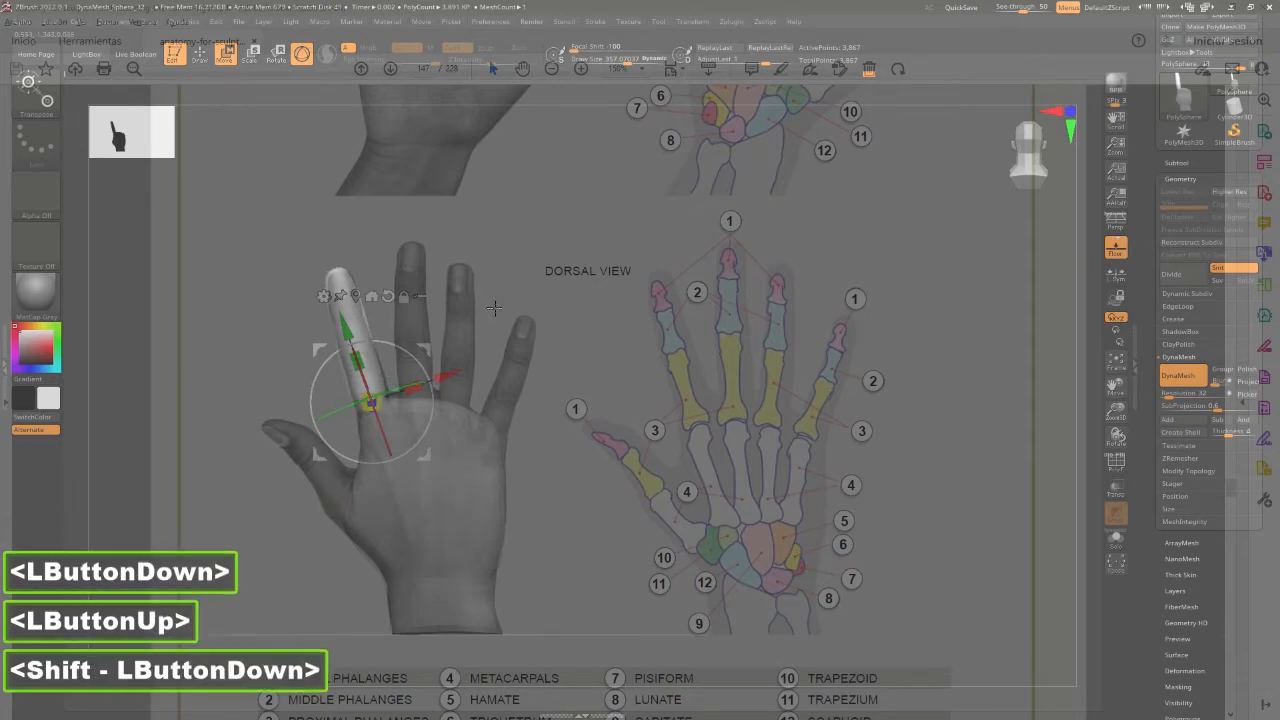
{"action": "left_click", "coordinate": [388, 296], "text": "alt"}
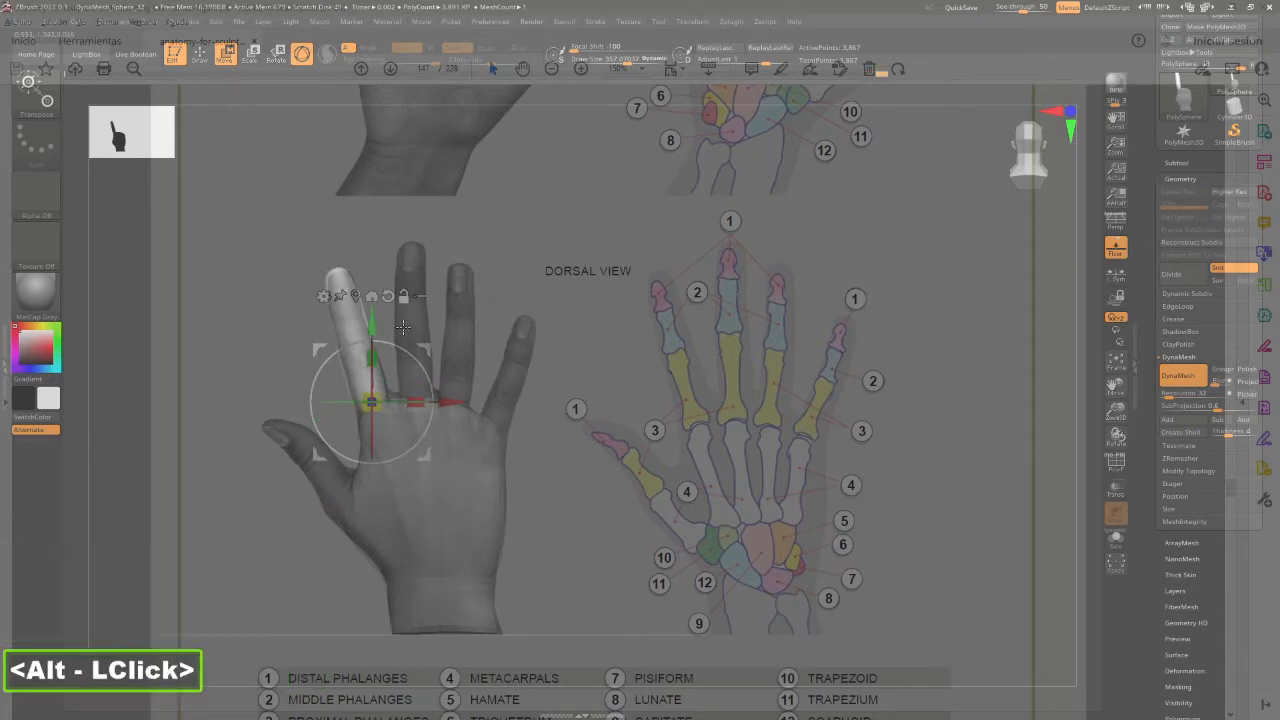
With the see-through at 0, duplicate the index finger along X and rotate the copy upright as the middle finger.
{"action": "left_click", "coordinate": [1030, 7]}
{"action": "left_click_drag", "start_coordinate": [1026, 10], "coordinate": [964, 8]}
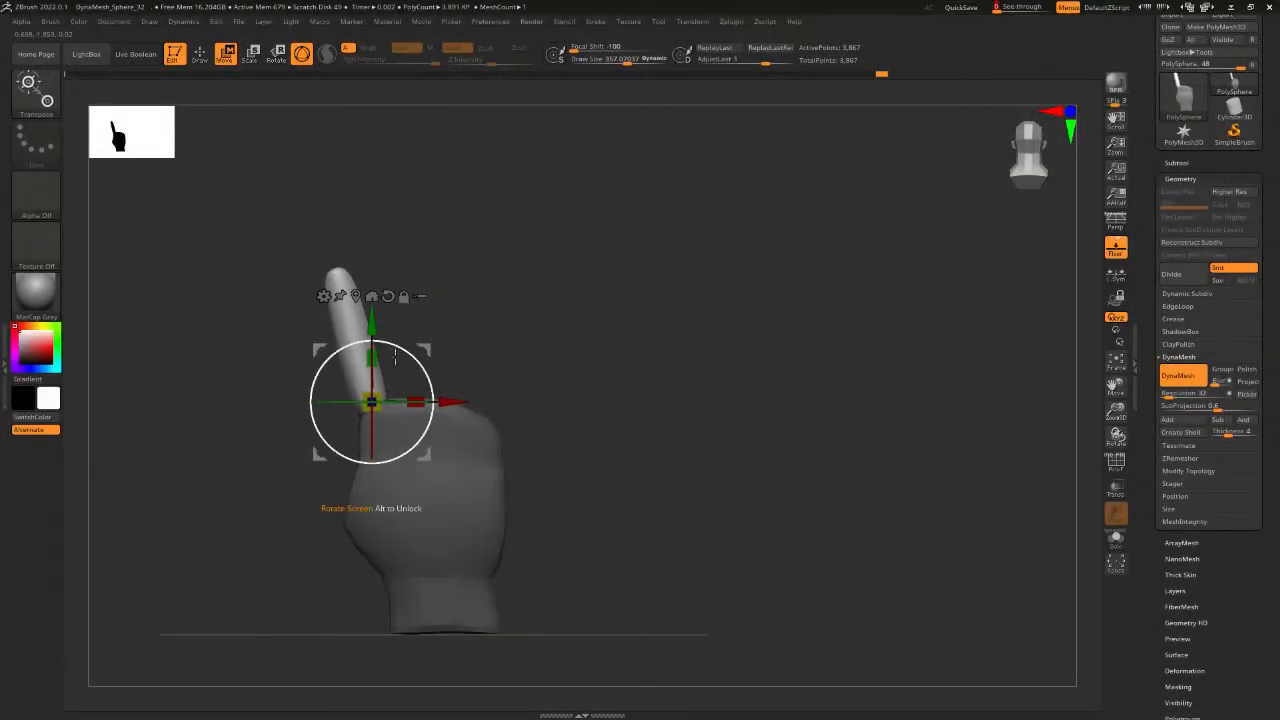
{"action": "key", "text": "ctrl"}
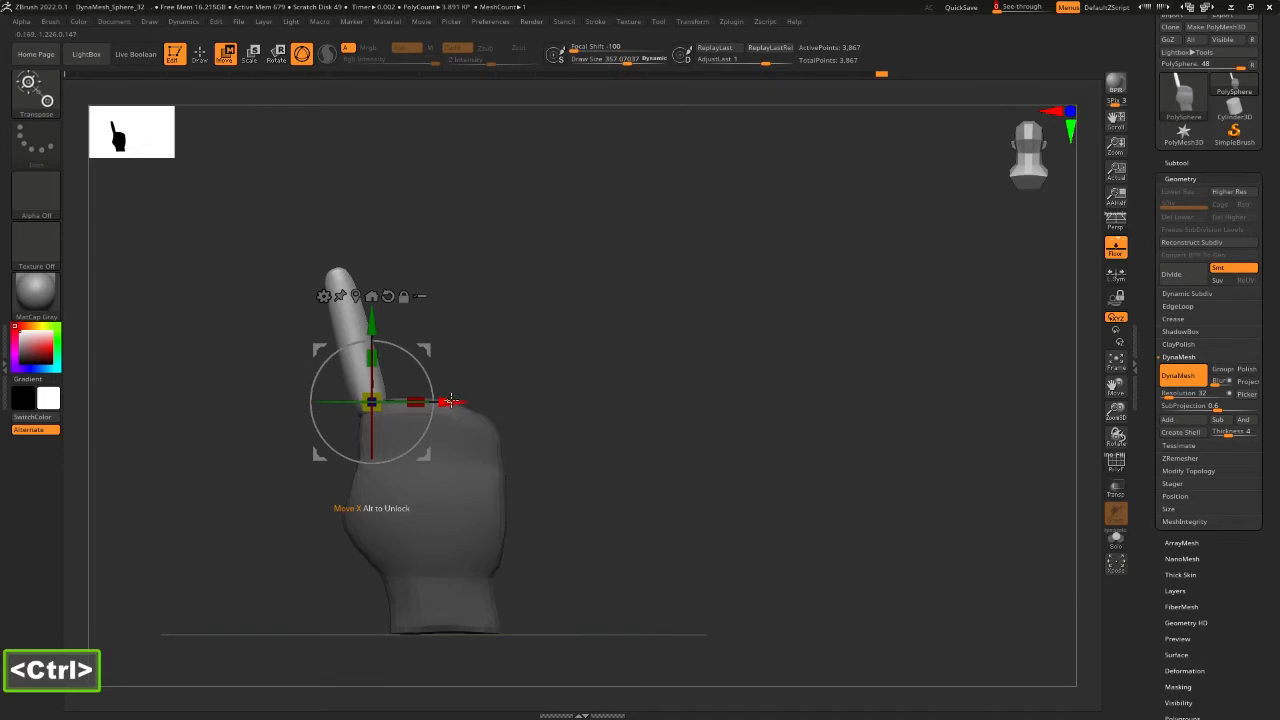
{"action": "left_click_drag", "start_coordinate": [456, 401], "coordinate": [502, 403], "text": "ctrl"}
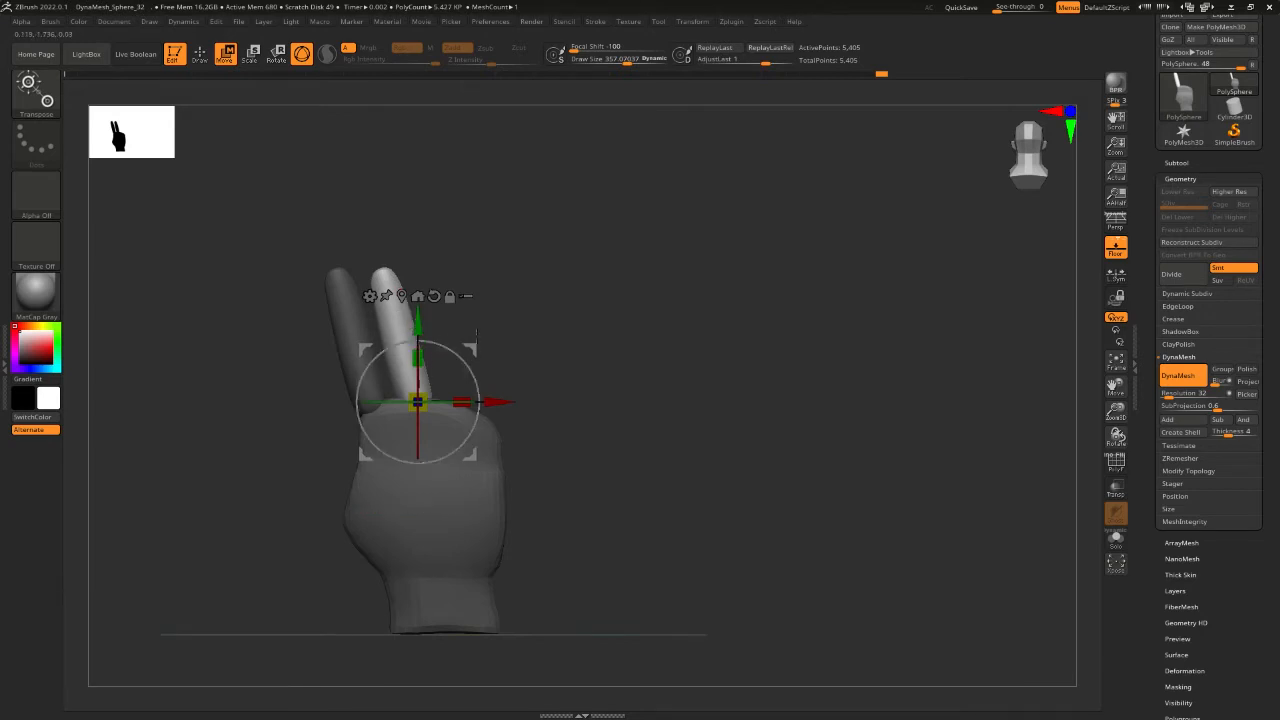
{"action": "left_click_drag", "start_coordinate": [443, 340], "coordinate": [455, 344]}
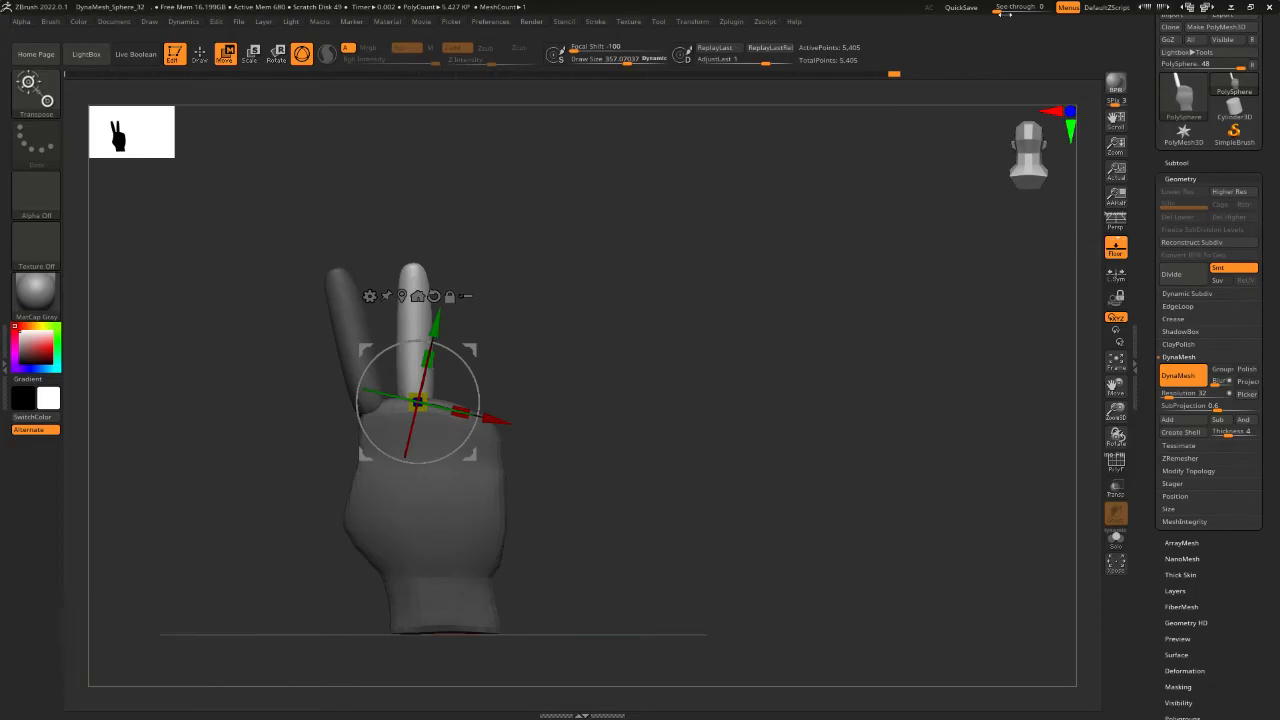
Set the see-through to 62, straighten the gizmo and fit the copied finger's position and length to the photo's middle finger.
{"action": "left_click", "coordinate": [1015, 7]}
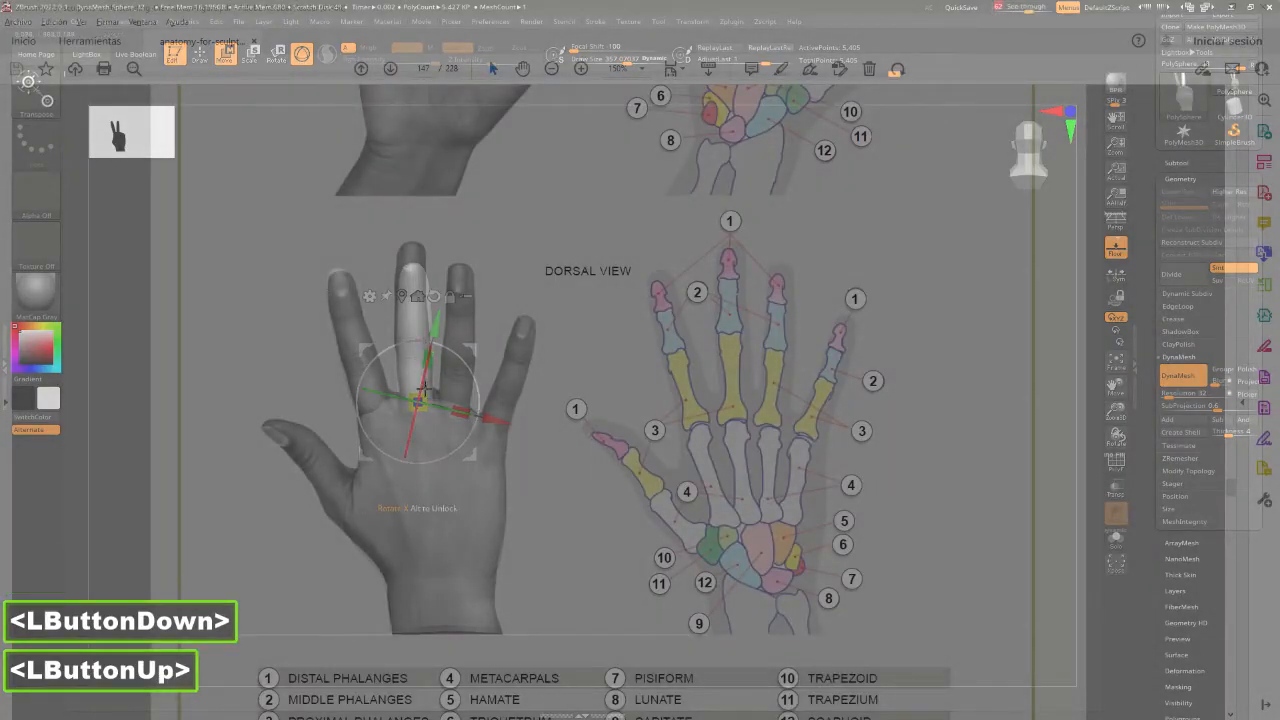
{"action": "left_click_drag", "start_coordinate": [418, 401], "coordinate": [422, 397]}
{"action": "left_click_drag", "start_coordinate": [453, 348], "coordinate": [438, 340], "text": "alt"}
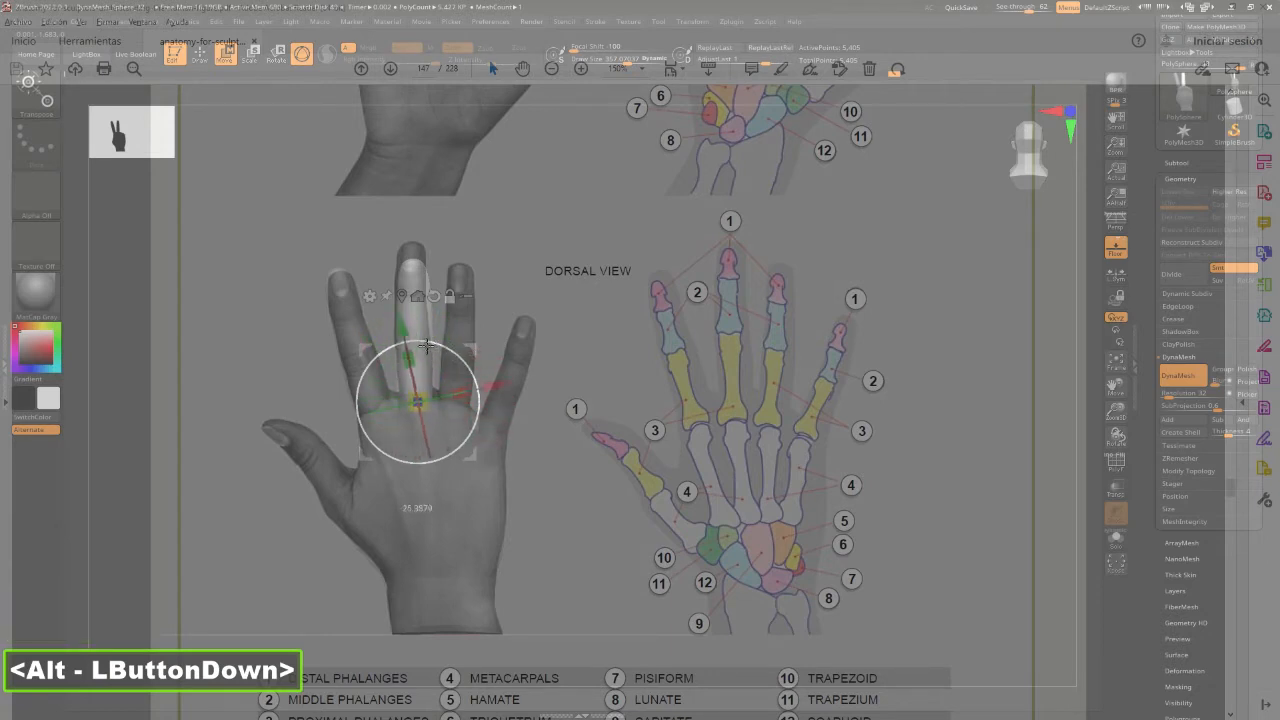
{"action": "left_click_drag", "start_coordinate": [437, 350], "coordinate": [500, 346], "text": "alt"}
{"action": "key", "text": "ctrl+z"}
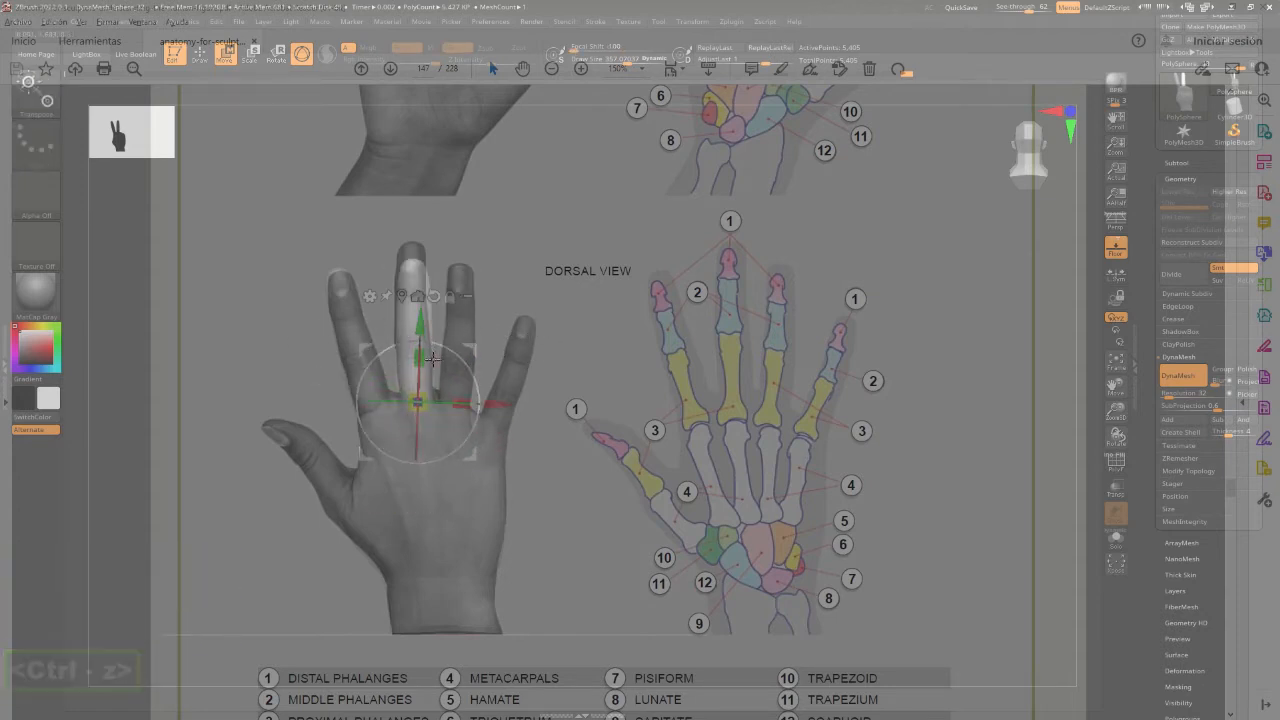
{"action": "left_click", "coordinate": [428, 347]}
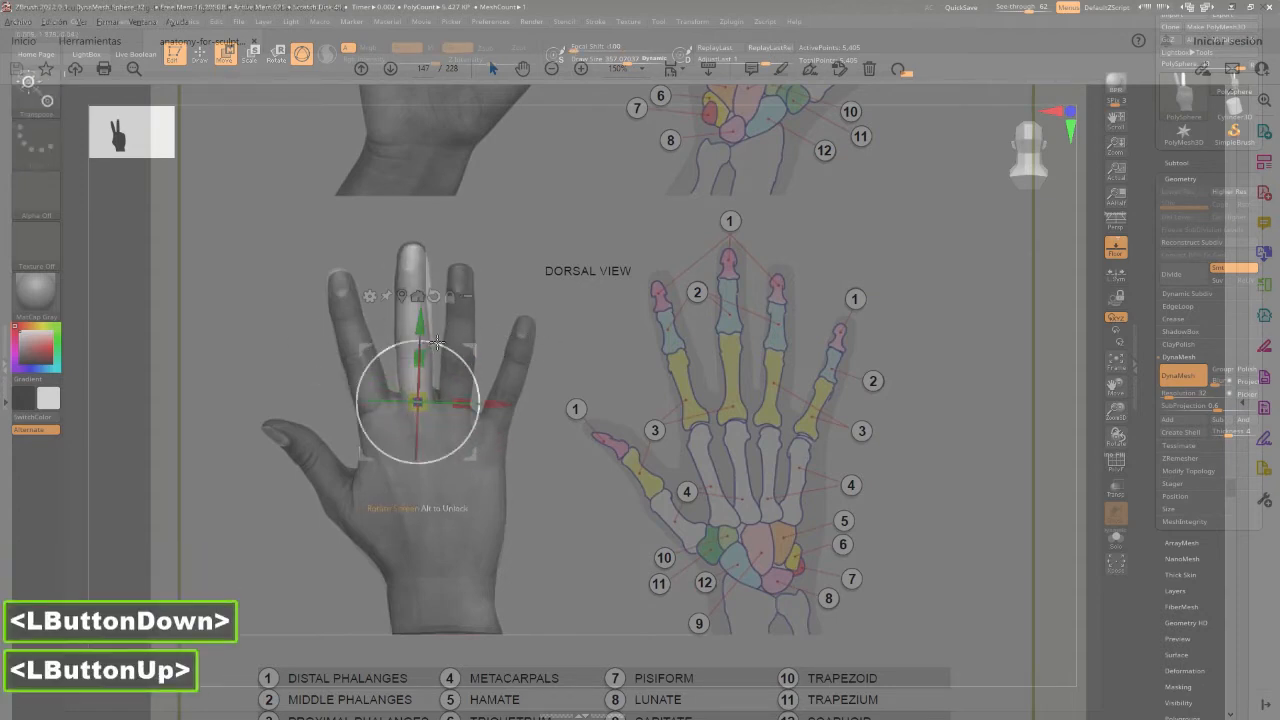
{"action": "left_click", "coordinate": [433, 342]}
Refine the middle finger's tip, sides and base with the Move brush to match the photo's outline.
{"action": "key", "text": "2"}
{"action": "double_click", "coordinate": [422, 307]}
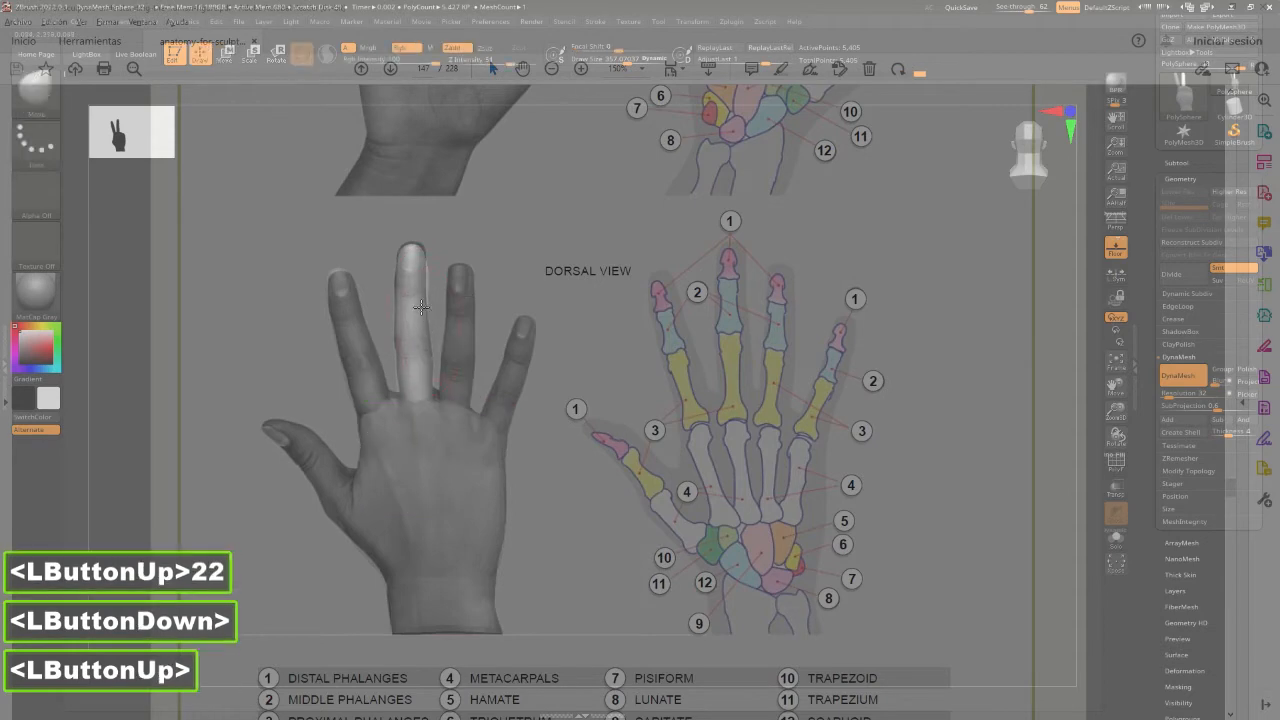
{"action": "double_click", "coordinate": [401, 308]}
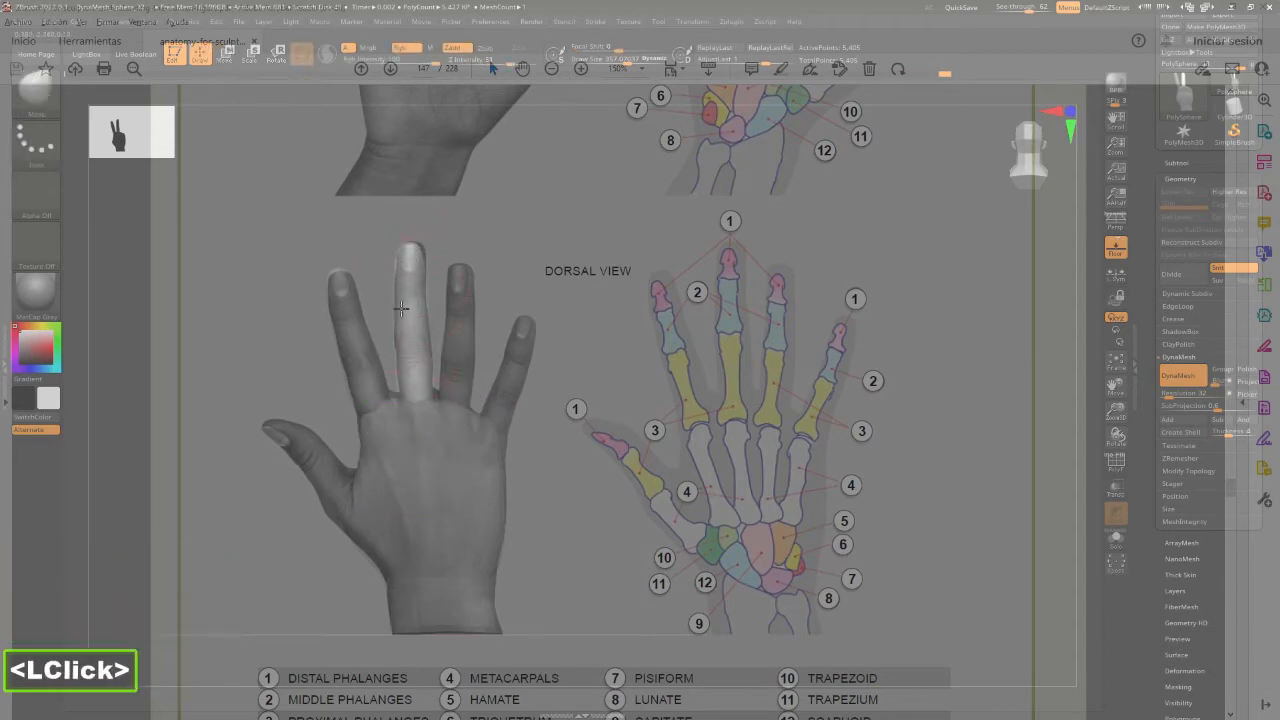
{"action": "double_click", "coordinate": [421, 399]}
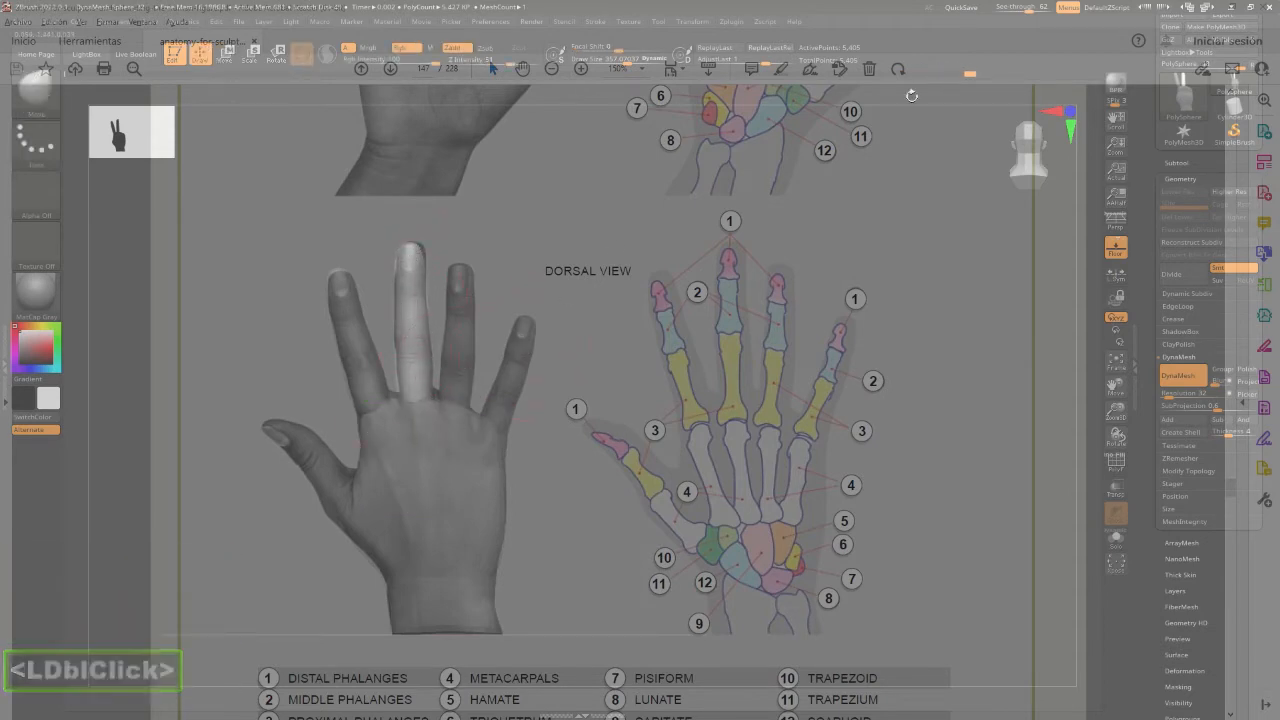
Set the see-through to 0, duplicate the middle finger along X and tilt and scale the copy as the ring finger.
{"action": "left_click_drag", "start_coordinate": [1025, 8], "coordinate": [993, 8]}
{"action": "key", "text": "w"}
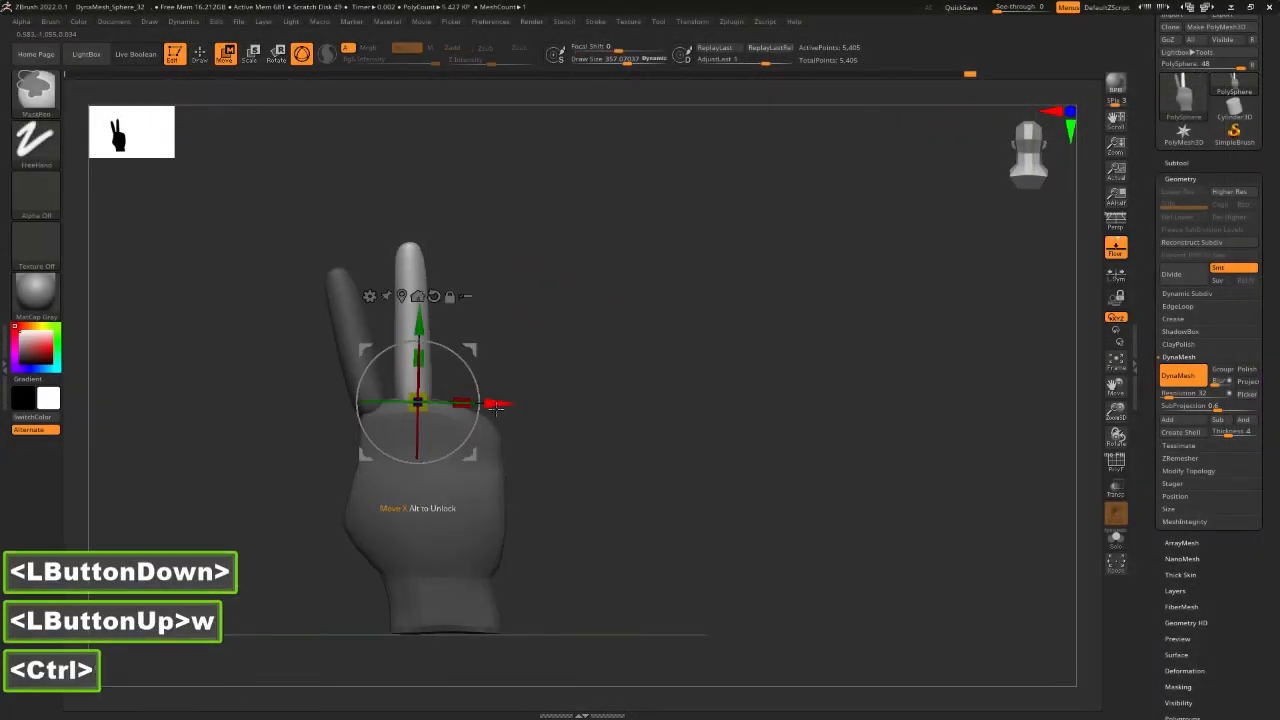
{"action": "left_click_drag", "start_coordinate": [478, 368], "coordinate": [462, 395], "text": "ctrl"}
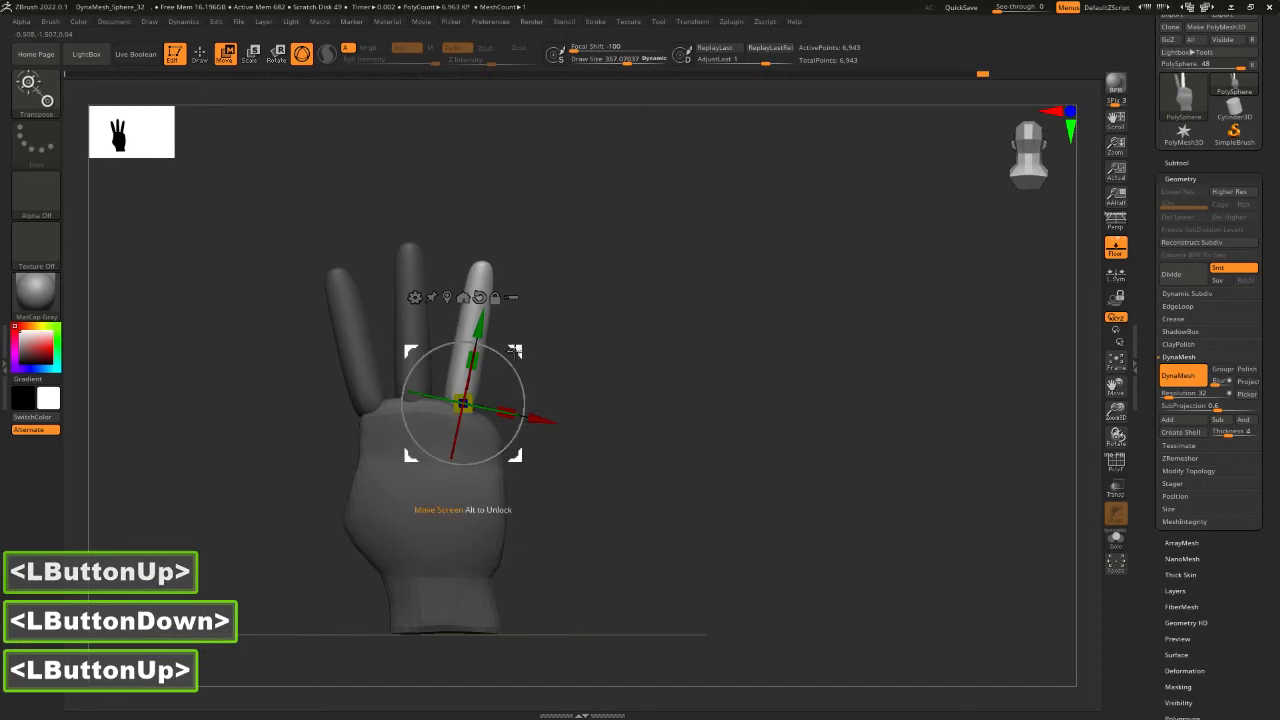
{"action": "left_click_drag", "start_coordinate": [519, 349], "coordinate": [514, 350]}
Duplicate the ring finger along X, then tilt and shrink the copy as the little finger.
{"action": "left_click_drag", "start_coordinate": [537, 423], "coordinate": [578, 432], "text": "ctrl"}
{"action": "left_click_drag", "start_coordinate": [556, 365], "coordinate": [508, 417]}
{"action": "left_click_drag", "start_coordinate": [572, 447], "coordinate": [564, 444]}
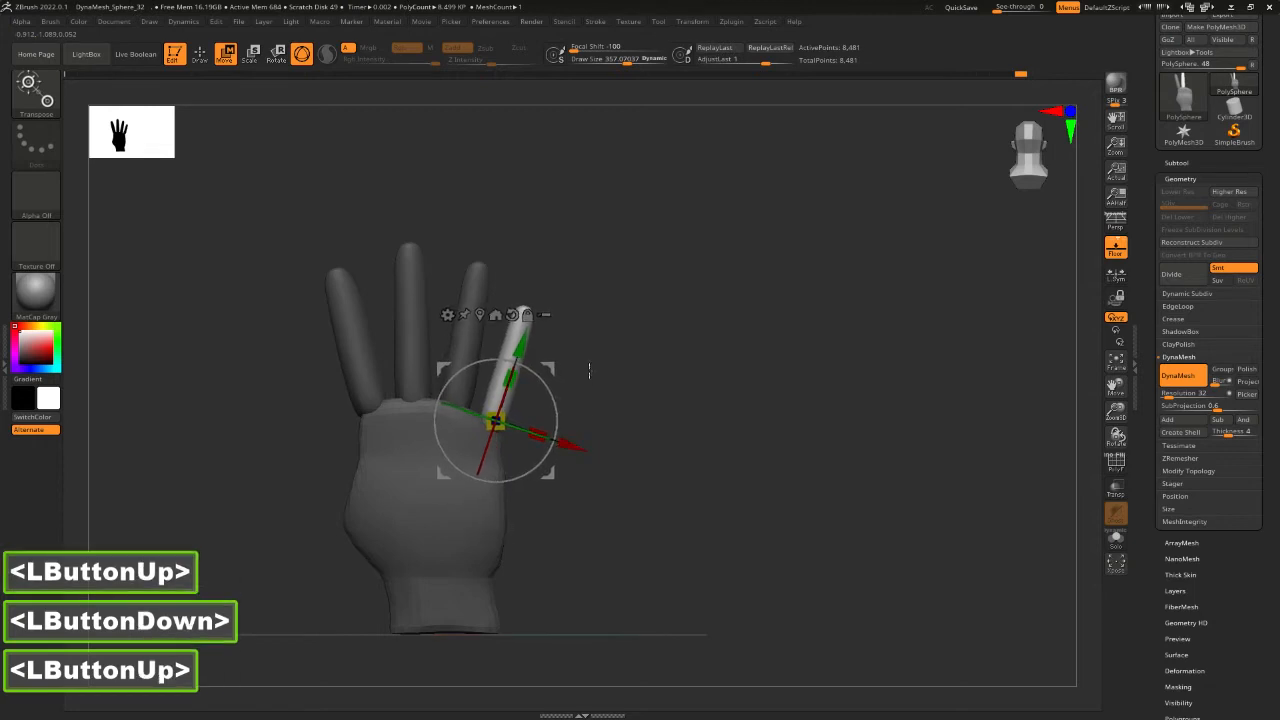
{"action": "key", "text": "q"}
Capture the hand area, sketch one arc along the finger bases and another along the fingertips, and discard the capture.
{"action": "key", "text": "Print"}
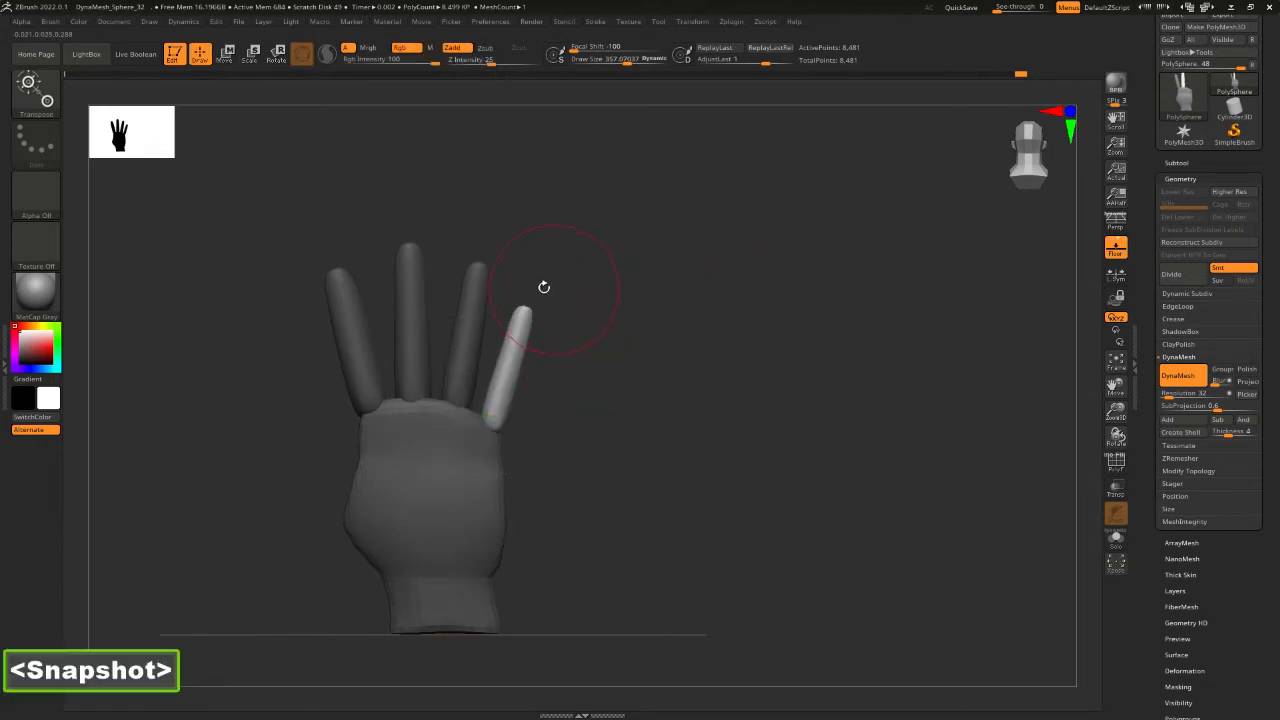
{"action": "left_click_drag", "start_coordinate": [194, 176], "coordinate": [782, 668]}
{"action": "left_click", "coordinate": [795, 545]}
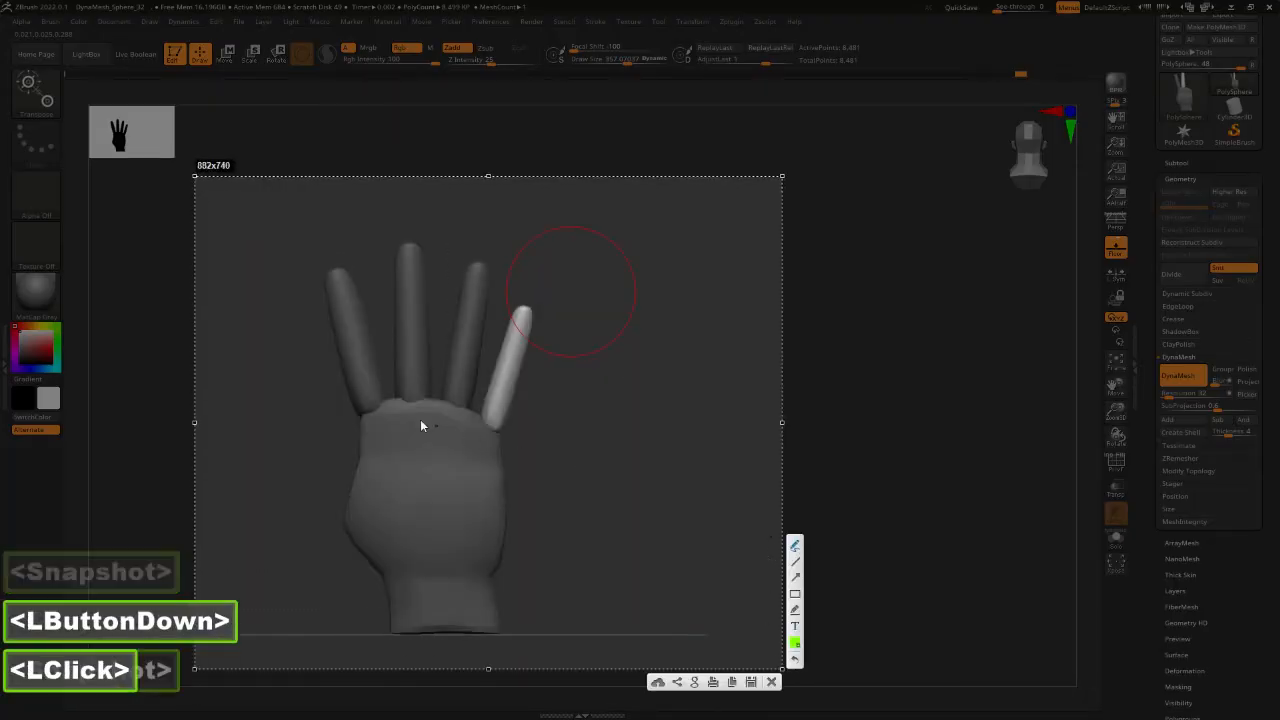
{"action": "mouse_move", "coordinate": [333, 418]}
{"action": "left_mouse_down"}
{"action": "mouse_move", "coordinate": [386, 408]}
{"action": "mouse_move", "coordinate": [541, 478]}
{"action": "left_mouse_up"}
{"action": "left_click_drag", "start_coordinate": [307, 275], "coordinate": [538, 358]}
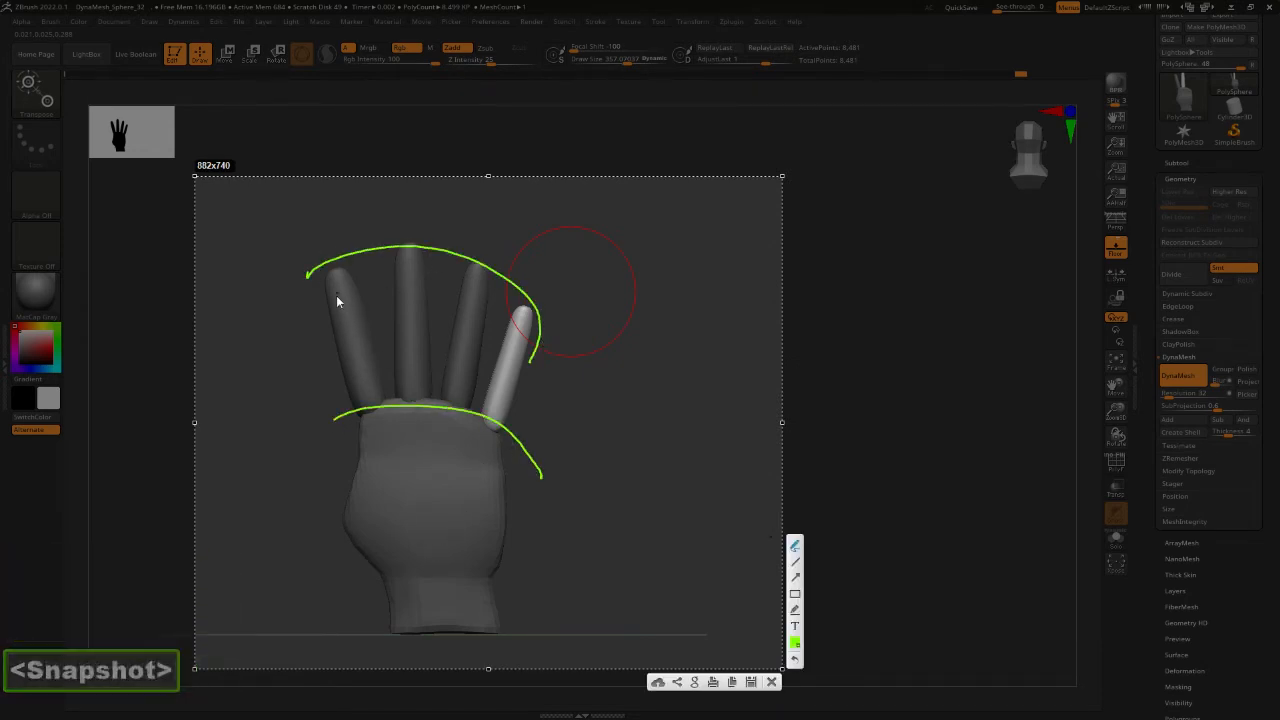
{"action": "left_click", "coordinate": [772, 682]}
Set the see-through to 46 and try fitting the little finger copy to the photo with the transform gizmo.
{"action": "left_click_drag", "start_coordinate": [998, 8], "coordinate": [1020, 15]}
{"action": "left_click_drag", "start_coordinate": [754, 266], "coordinate": [694, 337], "text": "shift"}
{"action": "key", "text": "w"}
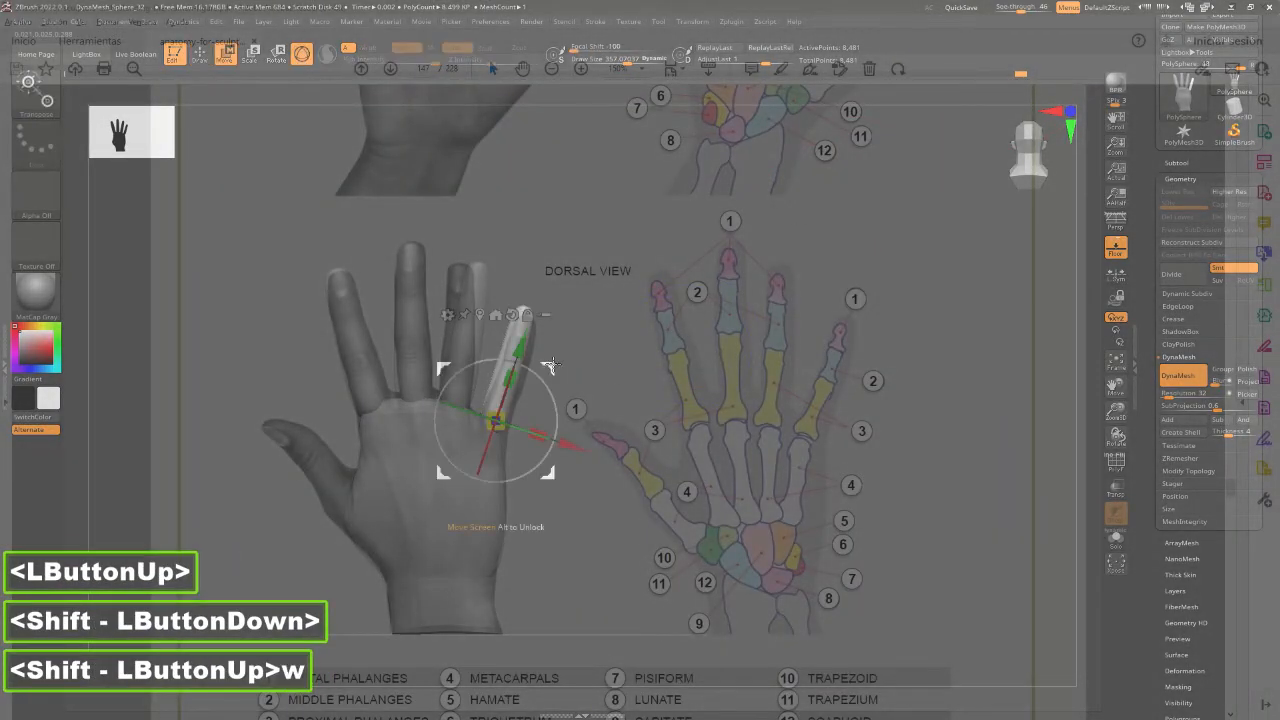
{"action": "left_click_drag", "start_coordinate": [535, 373], "coordinate": [531, 385]}
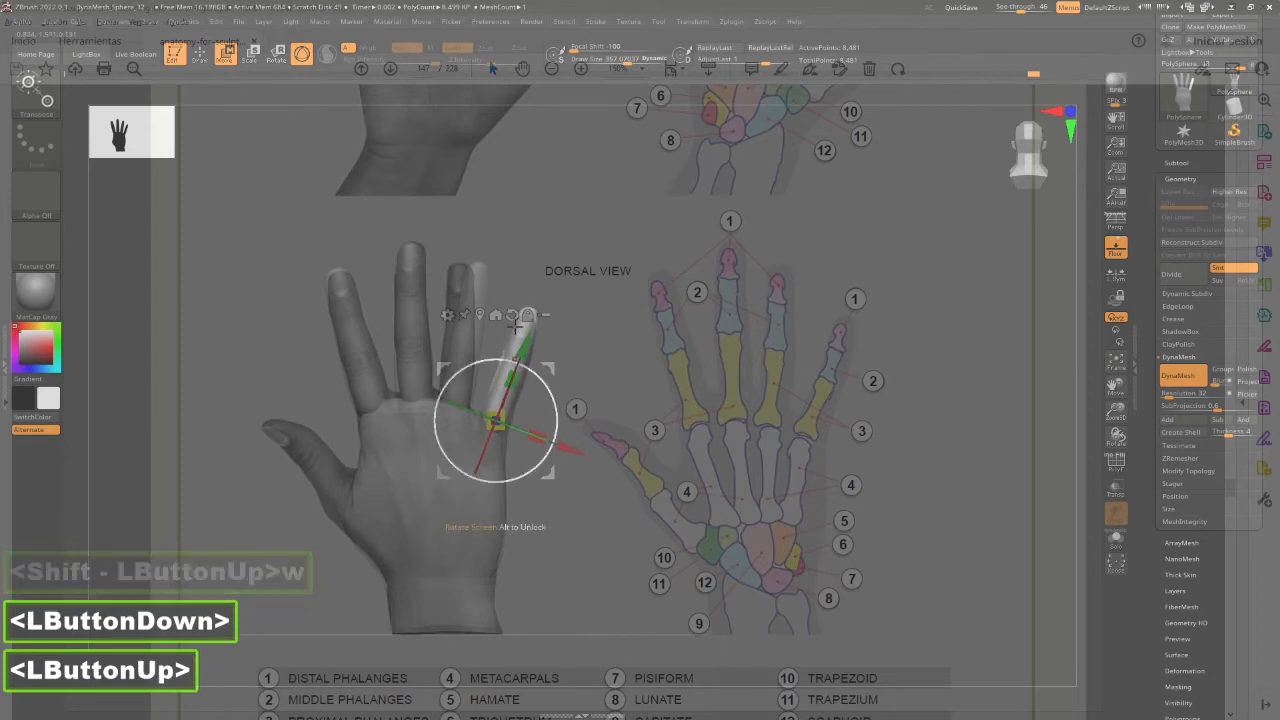
Undo the little finger copy and rotate the ring finger upright to match the photo's ring finger.
{"action": "key", "text": "ctrl+z"}
{"action": "key", "text": "ctrl+z"}
{"action": "key", "text": "ctrl+z"}
{"action": "key", "text": "ctrl+z"}
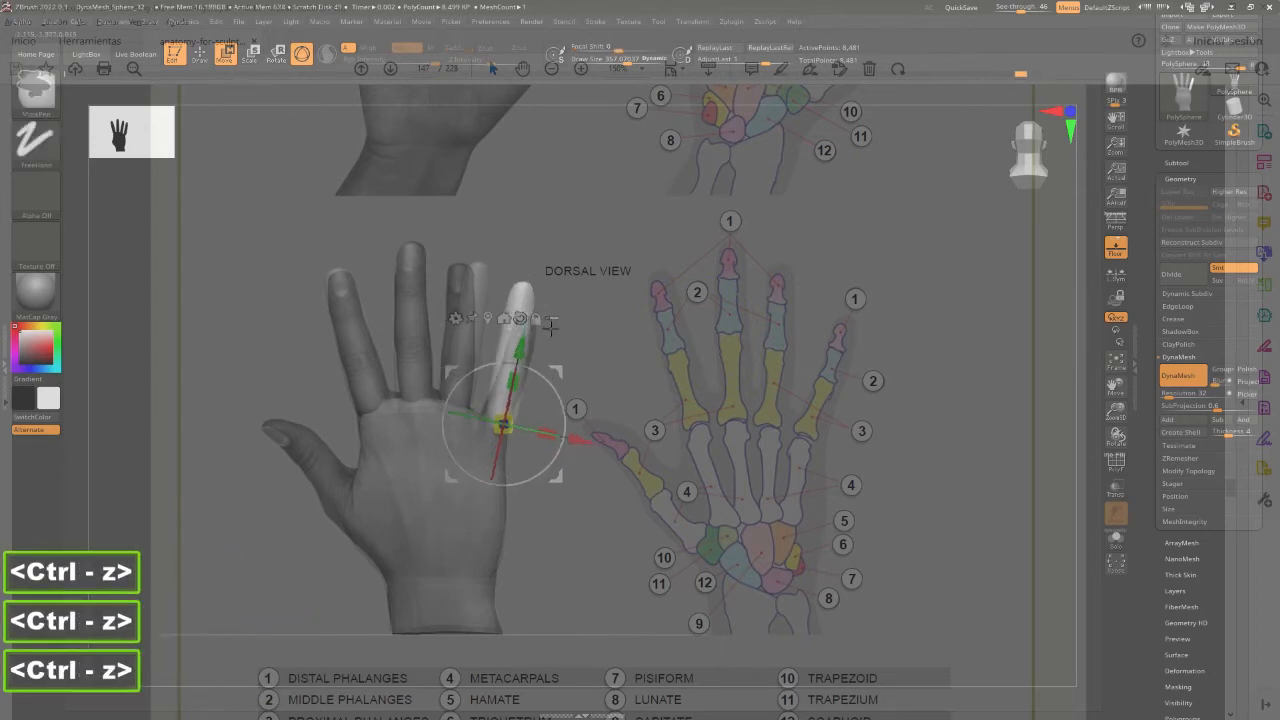
{"action": "left_click", "coordinate": [472, 378]}
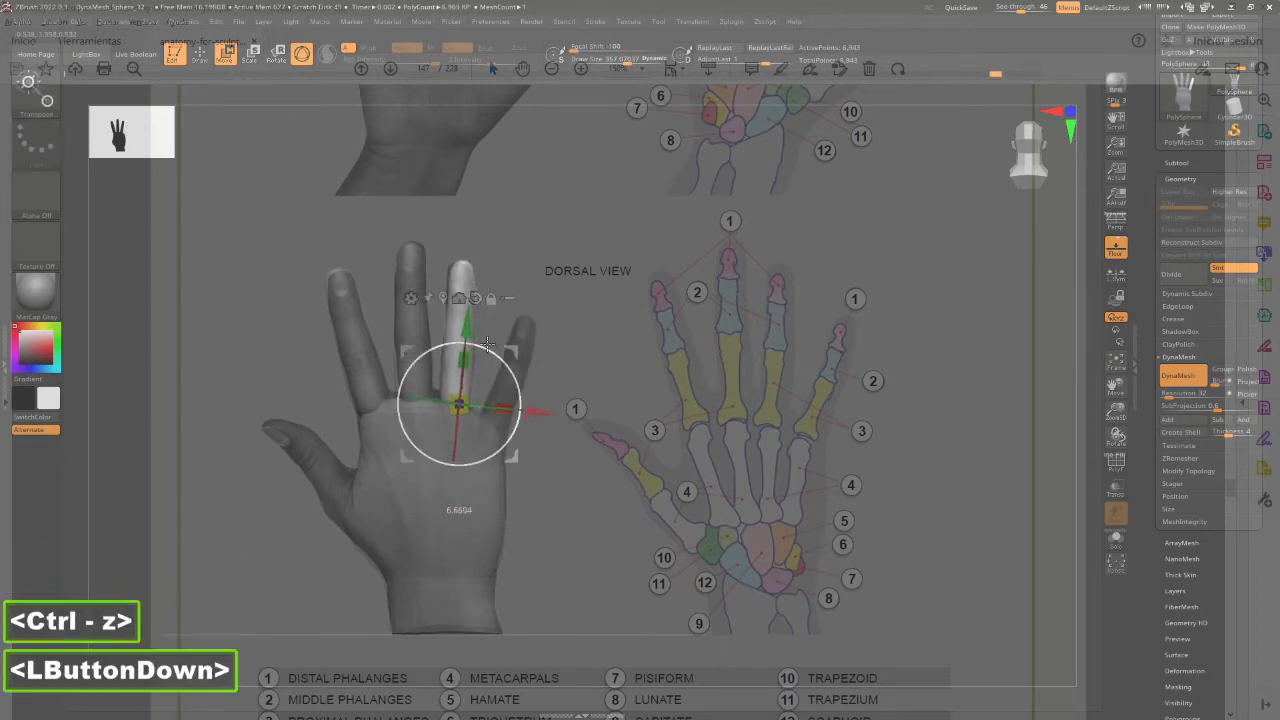
{"action": "left_click", "coordinate": [470, 382]}
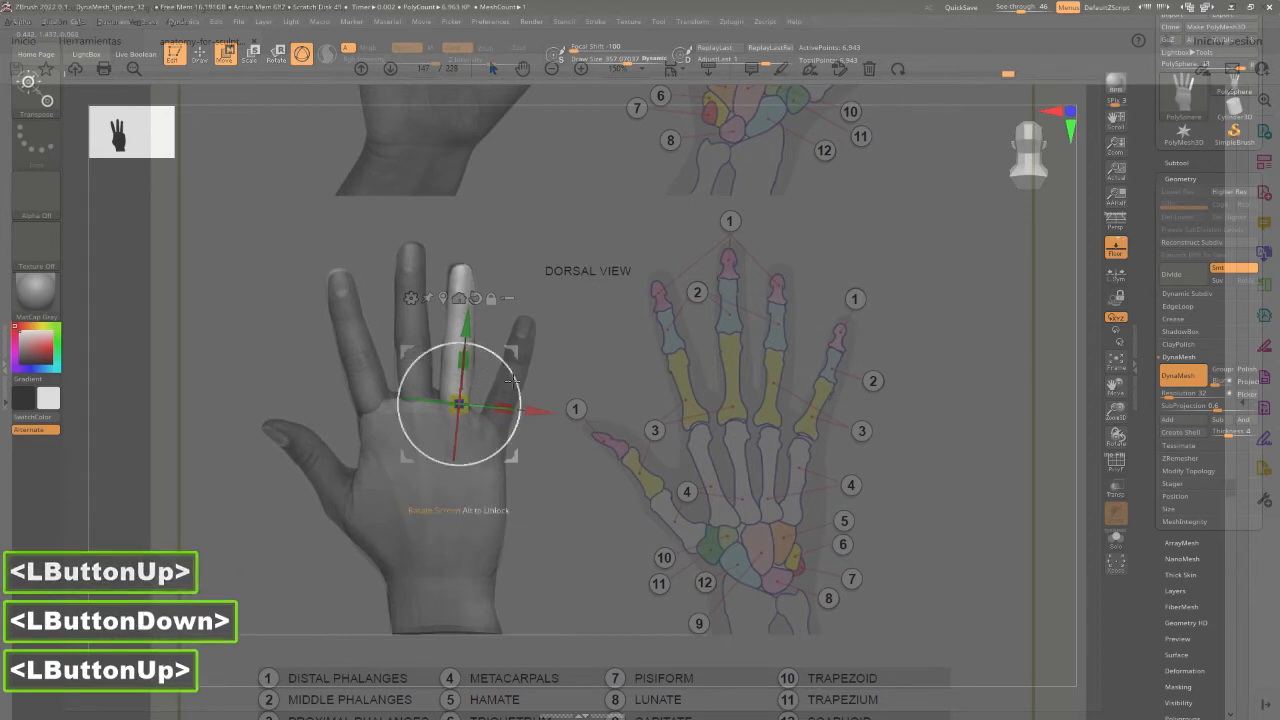
Duplicate the ring finger along X, then rotate, scale and position the copy over the photo's little finger.
{"action": "left_click_drag", "start_coordinate": [533, 410], "coordinate": [581, 414], "text": "ctrl"}
{"action": "left_click_drag", "start_coordinate": [554, 356], "coordinate": [550, 398]}
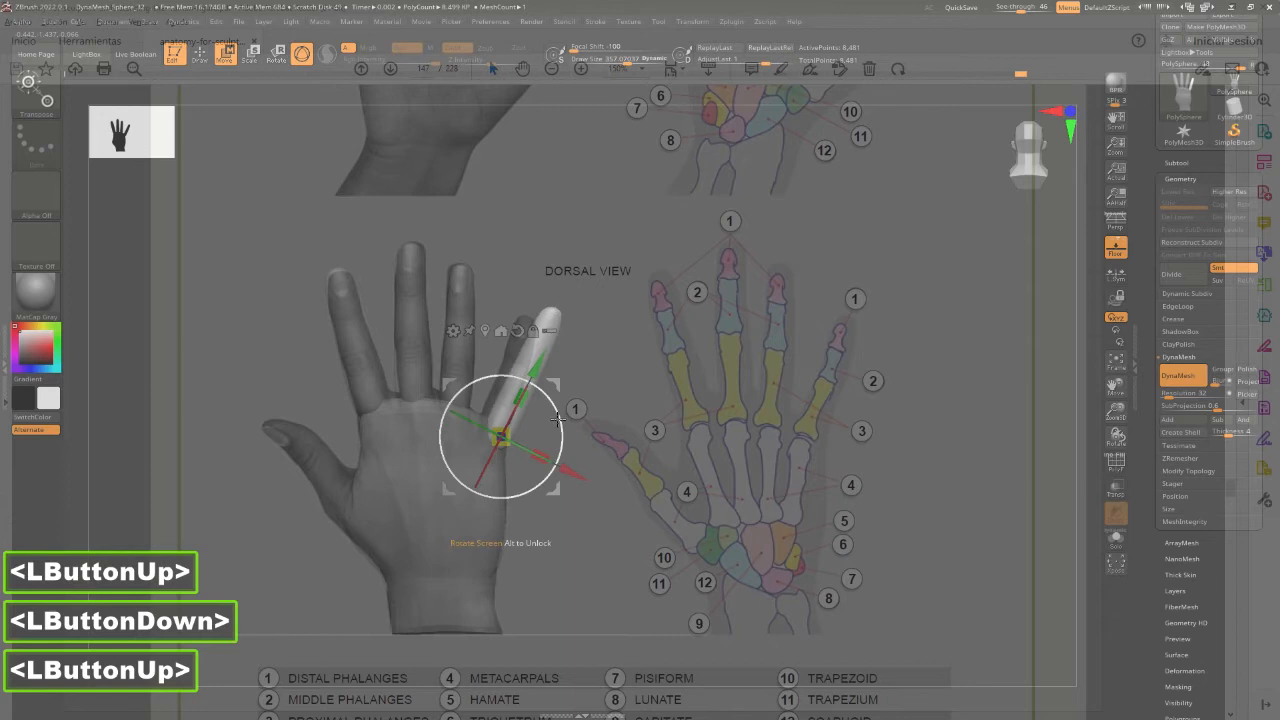
{"action": "left_click", "coordinate": [505, 439]}
{"action": "key", "text": "ctrl+z"}
{"action": "left_click_drag", "start_coordinate": [503, 438], "coordinate": [561, 466]}
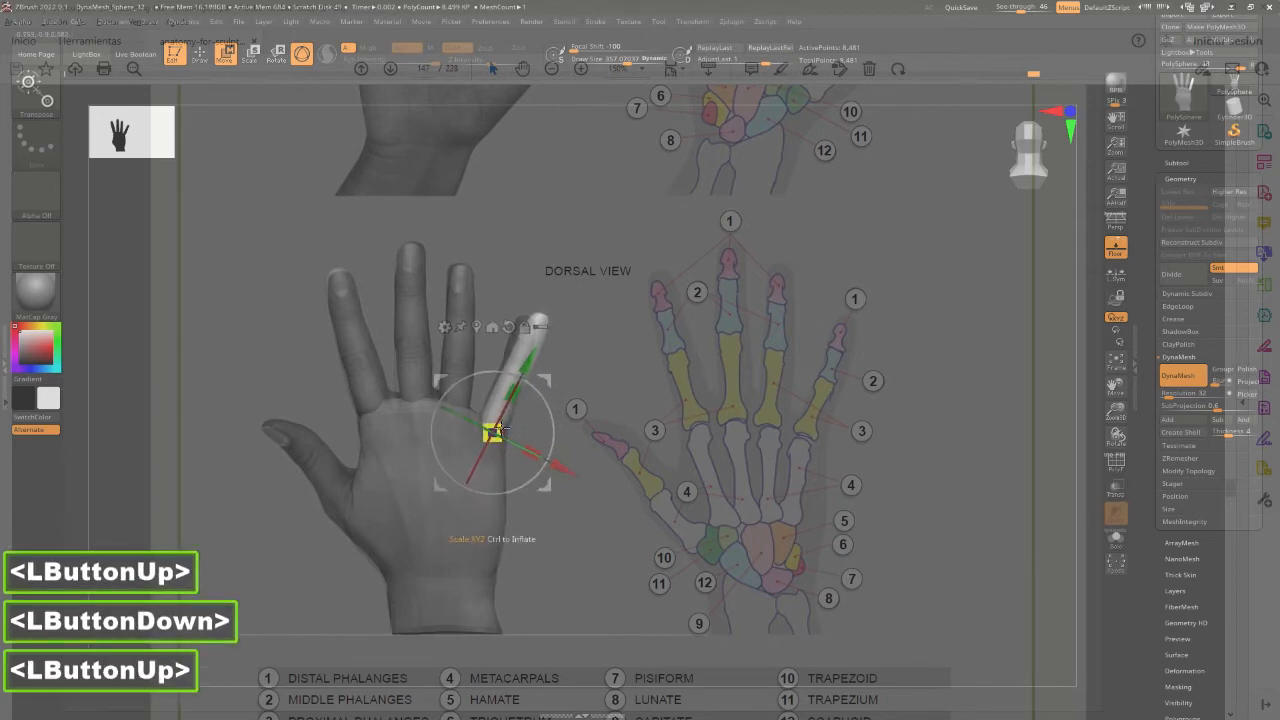
{"action": "left_click_drag", "start_coordinate": [497, 430], "coordinate": [495, 432]}
{"action": "left_click_drag", "start_coordinate": [530, 380], "coordinate": [540, 385]}
{"action": "key", "text": "2"}
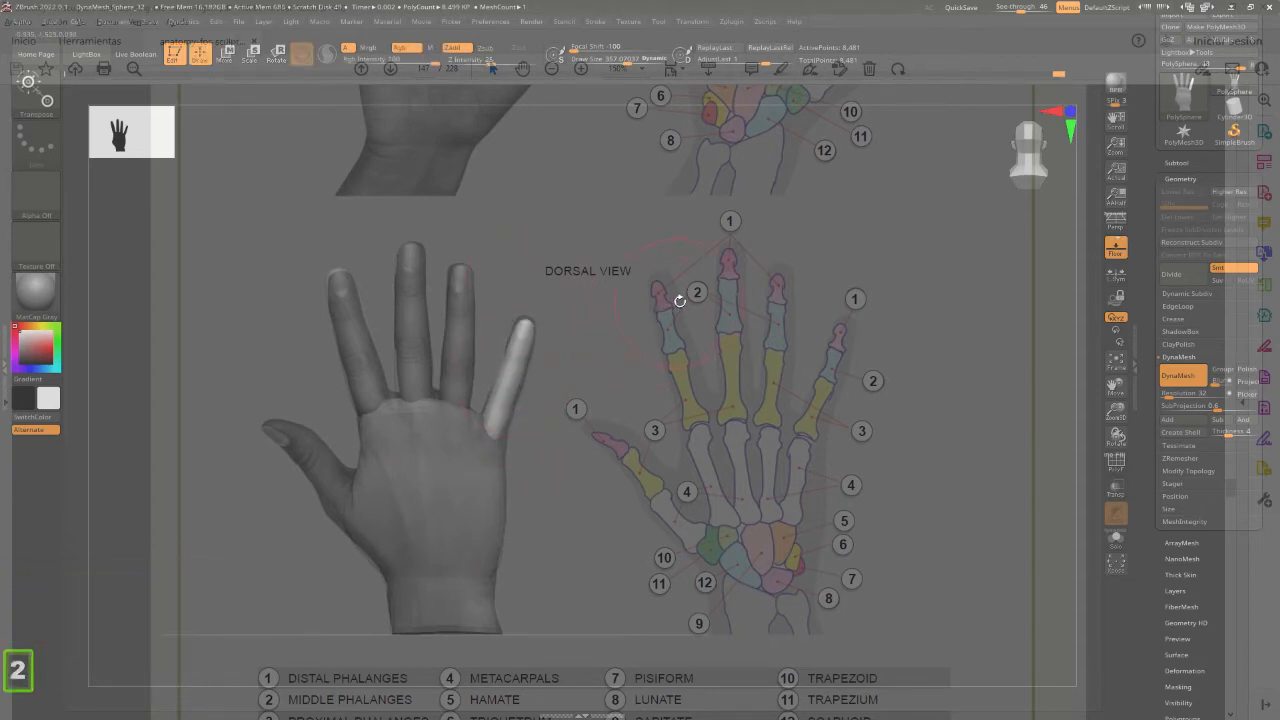
Duplicate the little finger toward the thumb side, then rotate and scale the copy to cover the photo's thumb.
{"action": "key", "text": "w"}
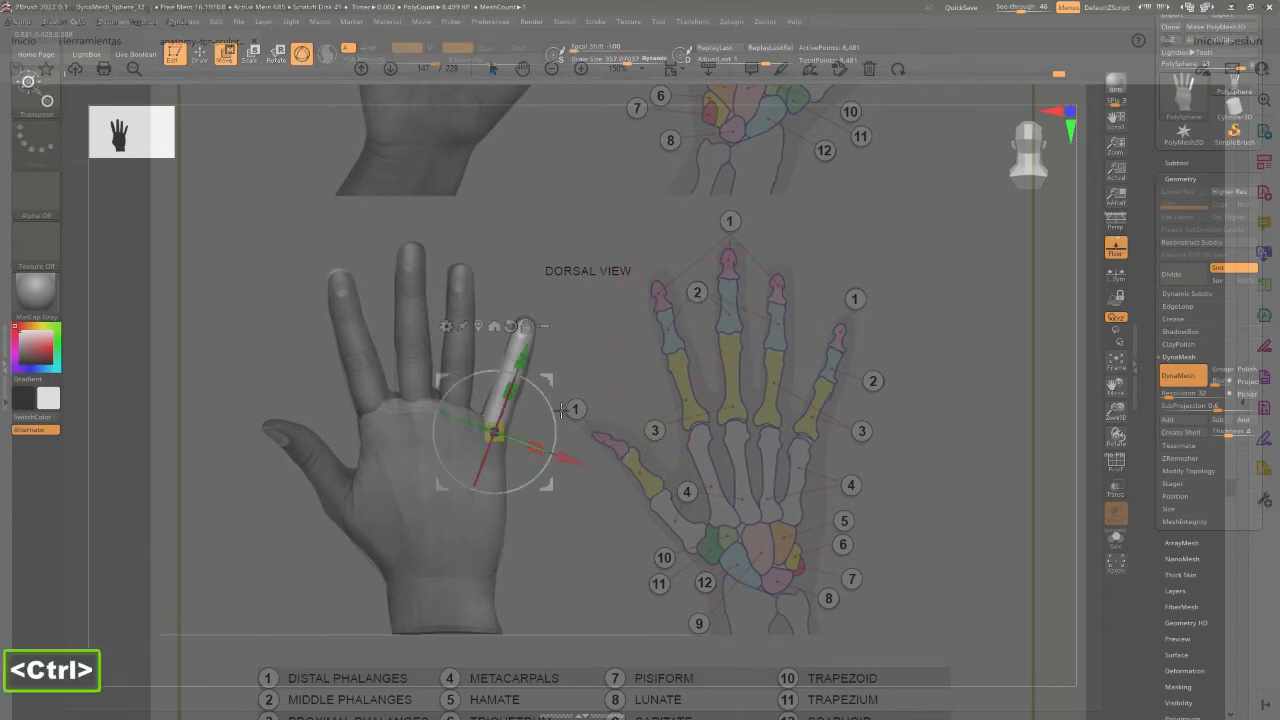
{"action": "left_click", "coordinate": [363, 444], "text": "ctrl"}
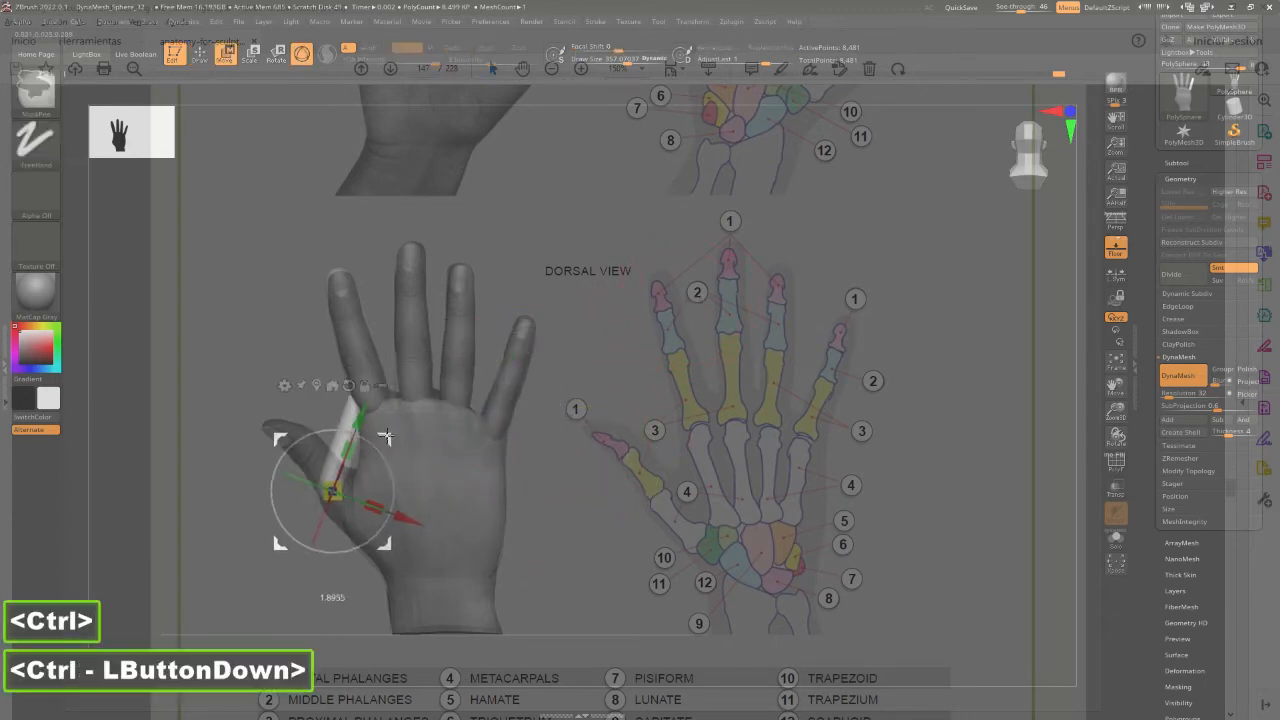
{"action": "left_click_drag", "start_coordinate": [363, 444], "coordinate": [413, 447]}
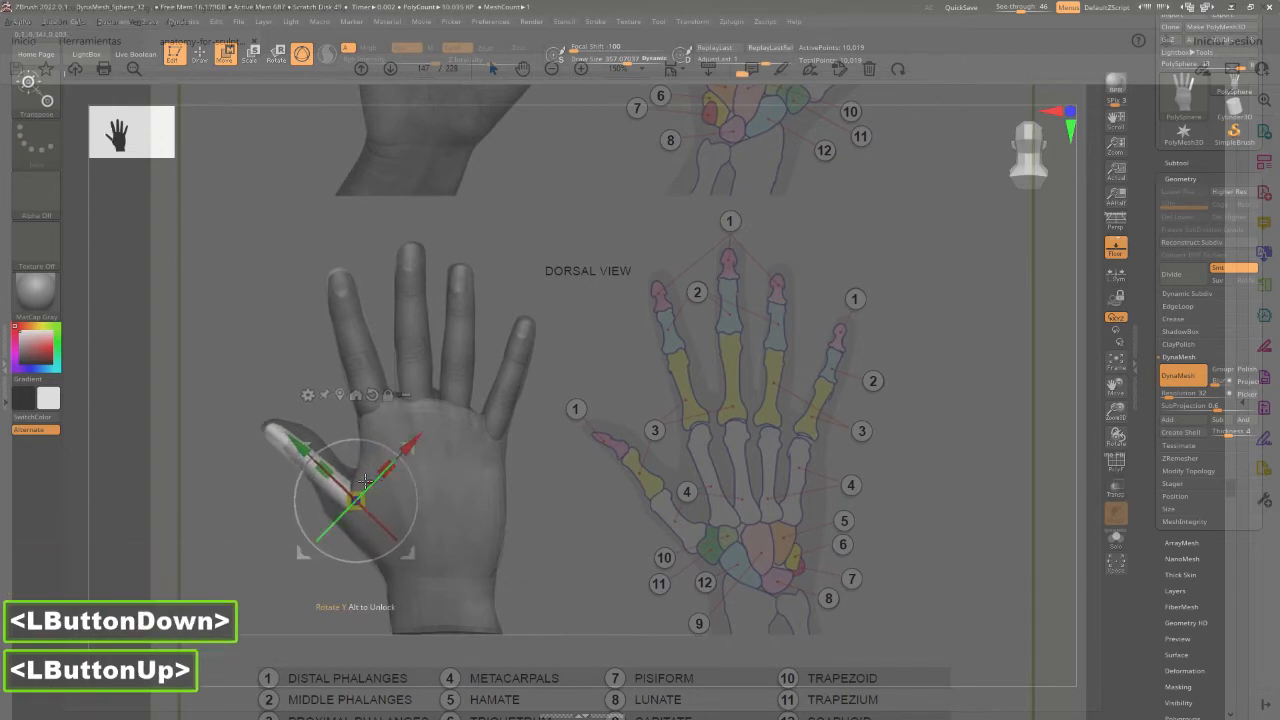
{"action": "left_click_drag", "start_coordinate": [359, 489], "coordinate": [329, 468]}
{"action": "left_click_drag", "start_coordinate": [406, 444], "coordinate": [412, 438]}
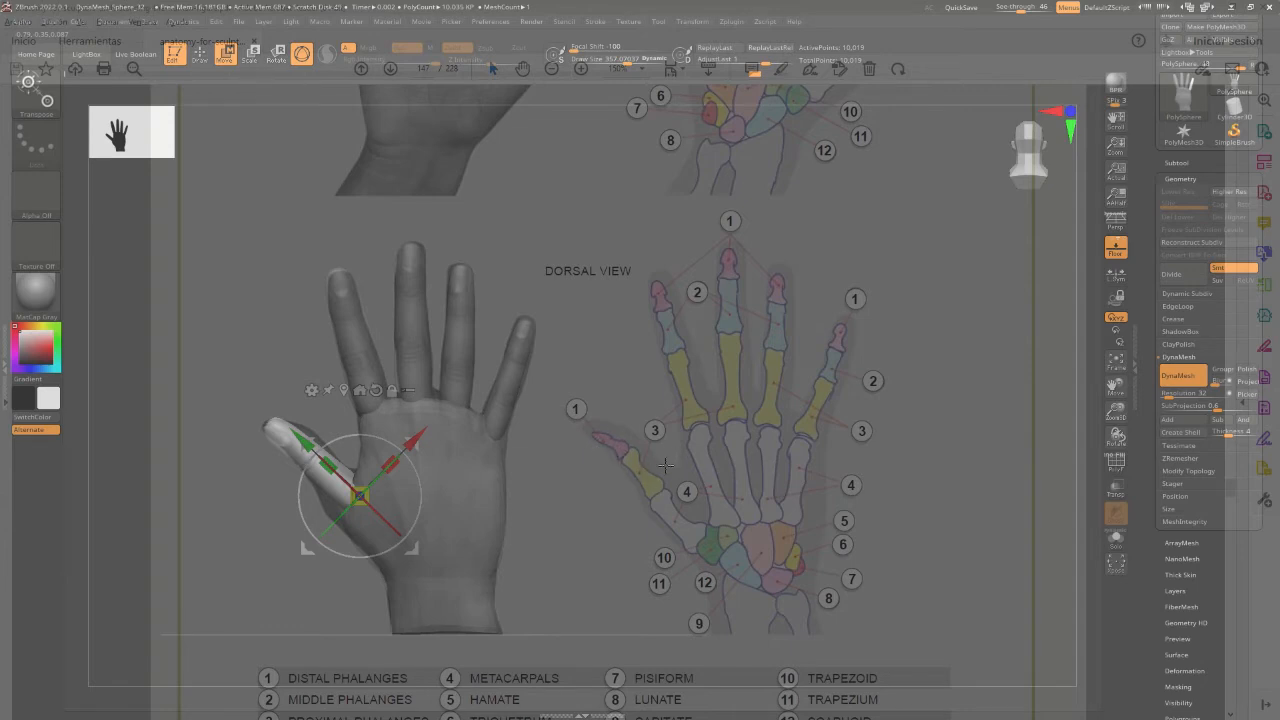
Stretch the thumb's base toward the wrist and shape its inner side with the Move brush to match the photo.
{"action": "key", "text": "q"}
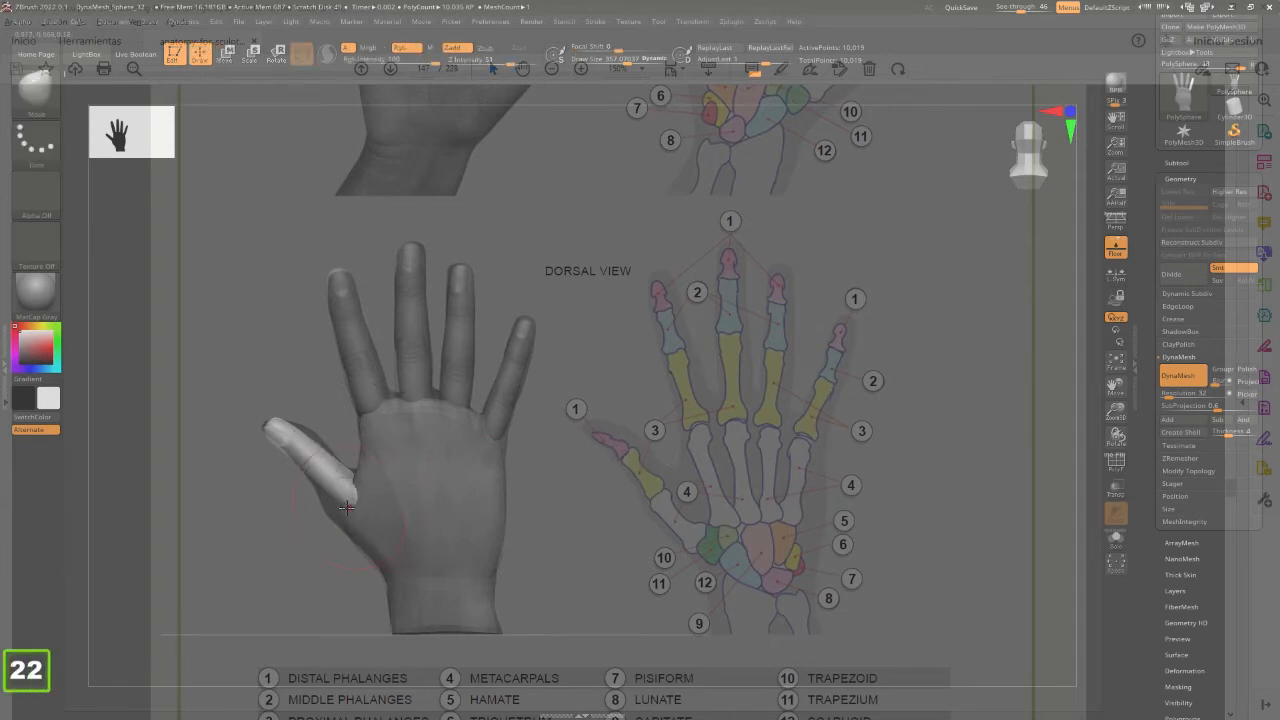
{"action": "left_click_drag", "start_coordinate": [347, 508], "coordinate": [356, 550]}
{"action": "left_click_drag", "start_coordinate": [362, 482], "coordinate": [337, 469]}
{"action": "left_click", "coordinate": [359, 480]}
{"action": "double_click", "coordinate": [347, 483]}
{"action": "left_click", "coordinate": [347, 483]}
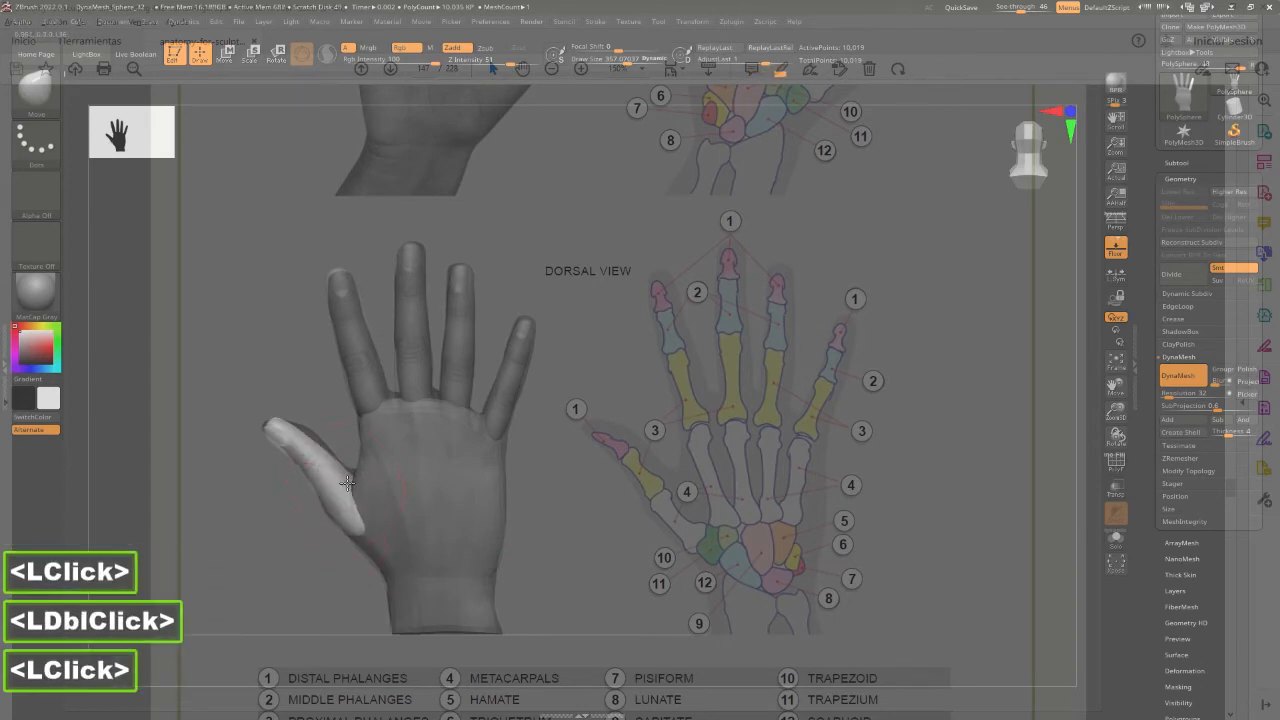
{"action": "double_click", "coordinate": [347, 483]}
{"action": "left_click", "coordinate": [347, 483]}
Reduce the Move brush's draw size to about 274 and shape the thumb's tip and sides to the photo's outline.
{"action": "key", "text": "space"}
{"action": "left_click_drag", "start_coordinate": [329, 437], "coordinate": [323, 434]}
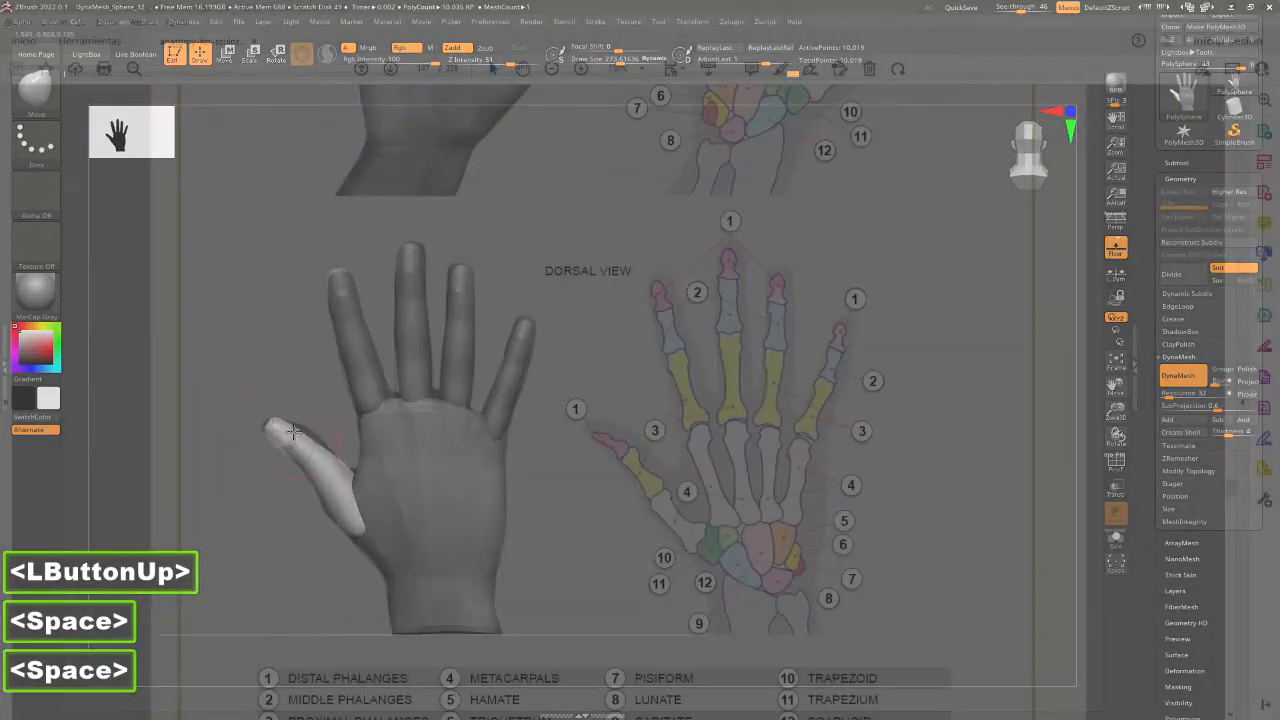
{"action": "double_click", "coordinate": [290, 433]}
{"action": "left_click", "coordinate": [282, 436]}
{"action": "left_click", "coordinate": [273, 440]}
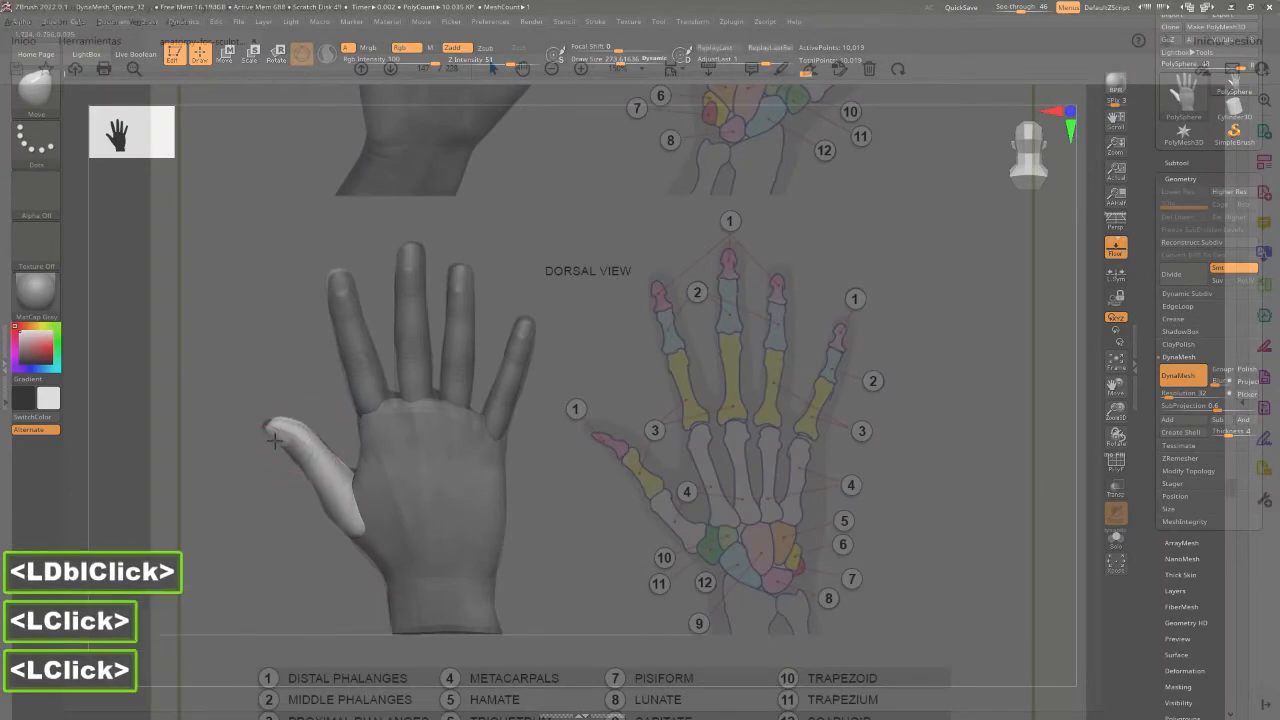
{"action": "left_click", "coordinate": [274, 440]}
{"action": "double_click", "coordinate": [273, 436]}
{"action": "left_click", "coordinate": [294, 460]}
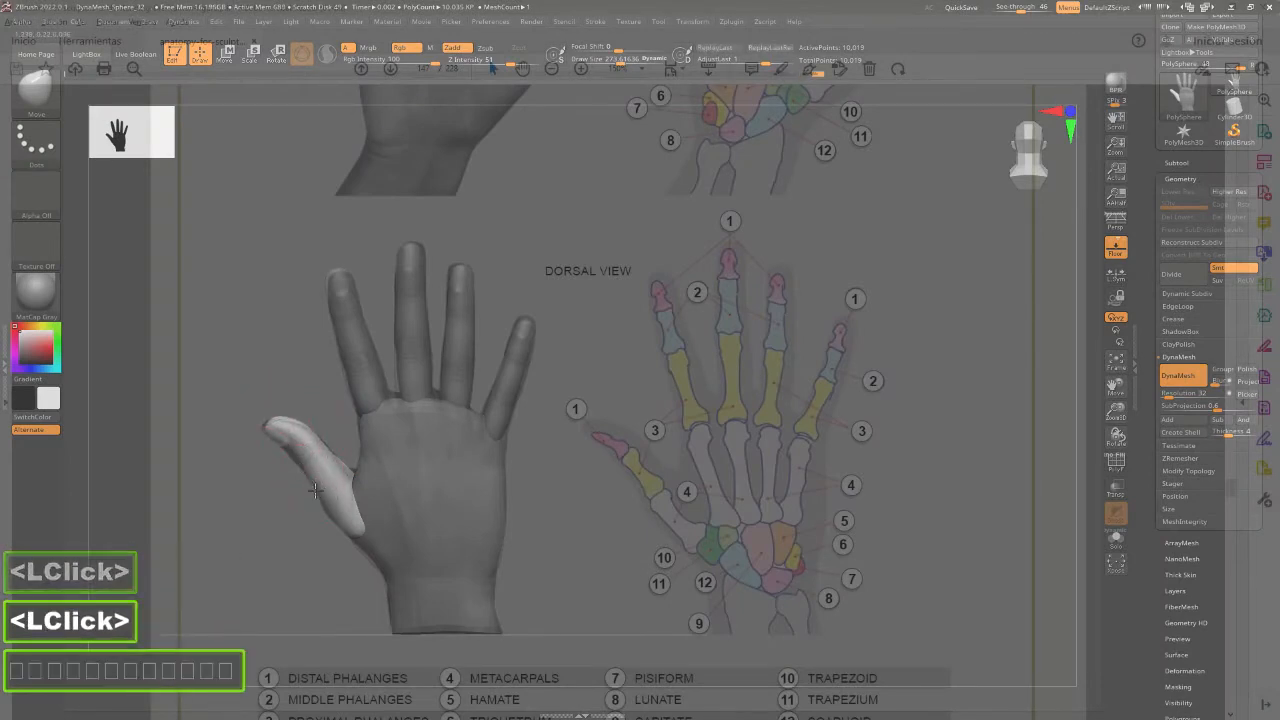
{"action": "left_click", "coordinate": [315, 491]}
{"action": "double_click", "coordinate": [280, 434]}
{"action": "left_click", "coordinate": [294, 435]}
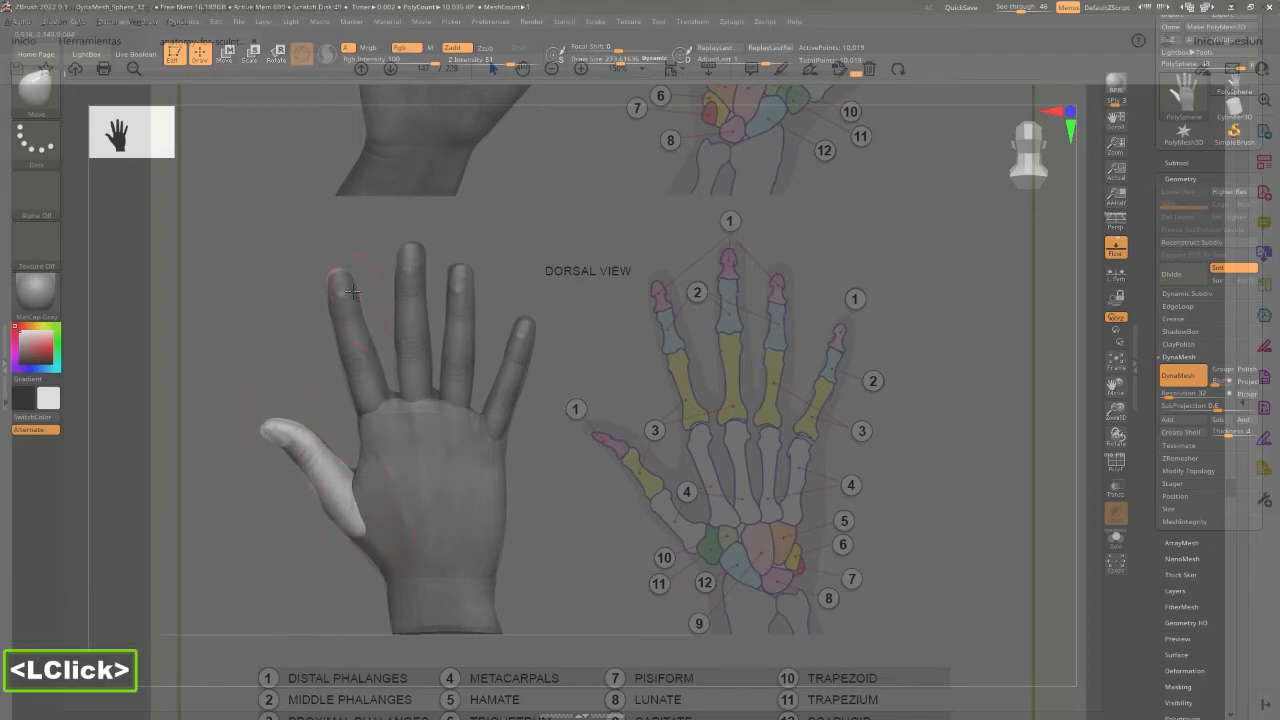
Capture the hand area and mark the thumb's outer and inner curves with short green arcs.
{"action": "key", "text": "Print"}
{"action": "mouse_move", "coordinate": [150, 130]}
{"action": "left_mouse_down"}
{"action": "mouse_move", "coordinate": [639, 647]}
{"action": "mouse_move", "coordinate": [762, 718]}
{"action": "left_mouse_up"}
{"action": "left_click", "coordinate": [774, 596]}
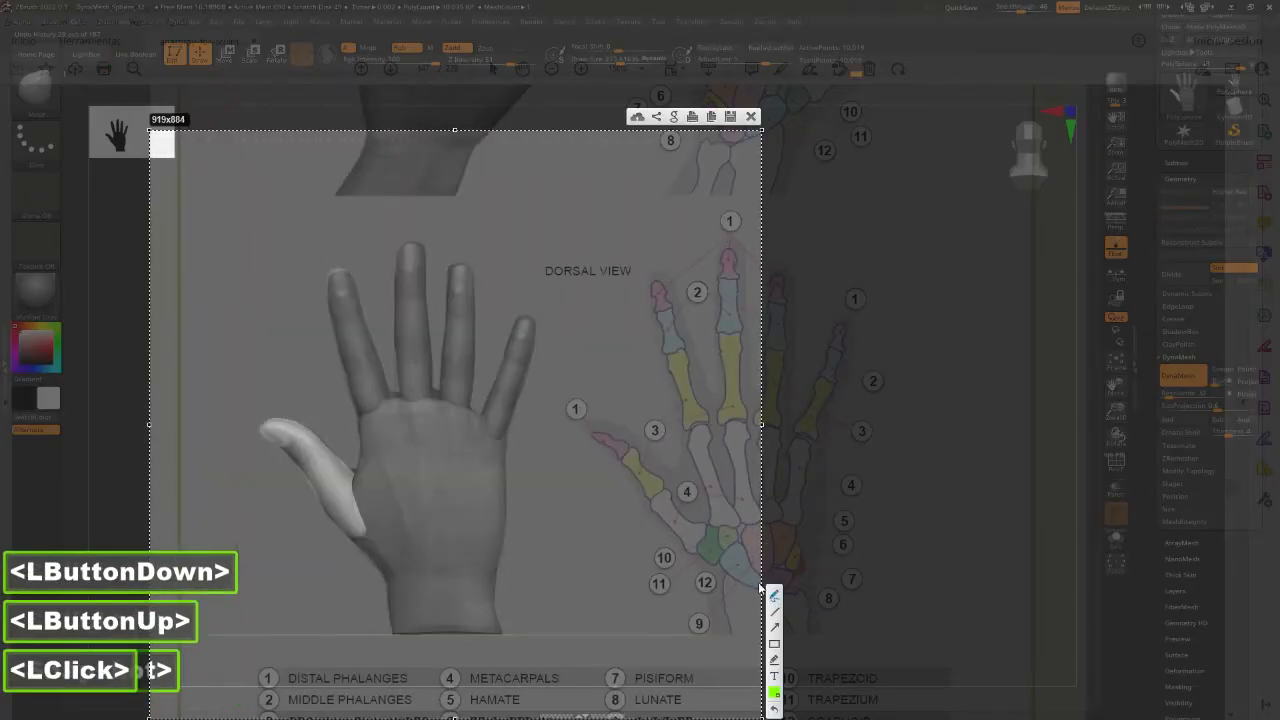
{"action": "left_click_drag", "start_coordinate": [244, 405], "coordinate": [326, 432]}
{"action": "key", "text": "ctrl+z"}
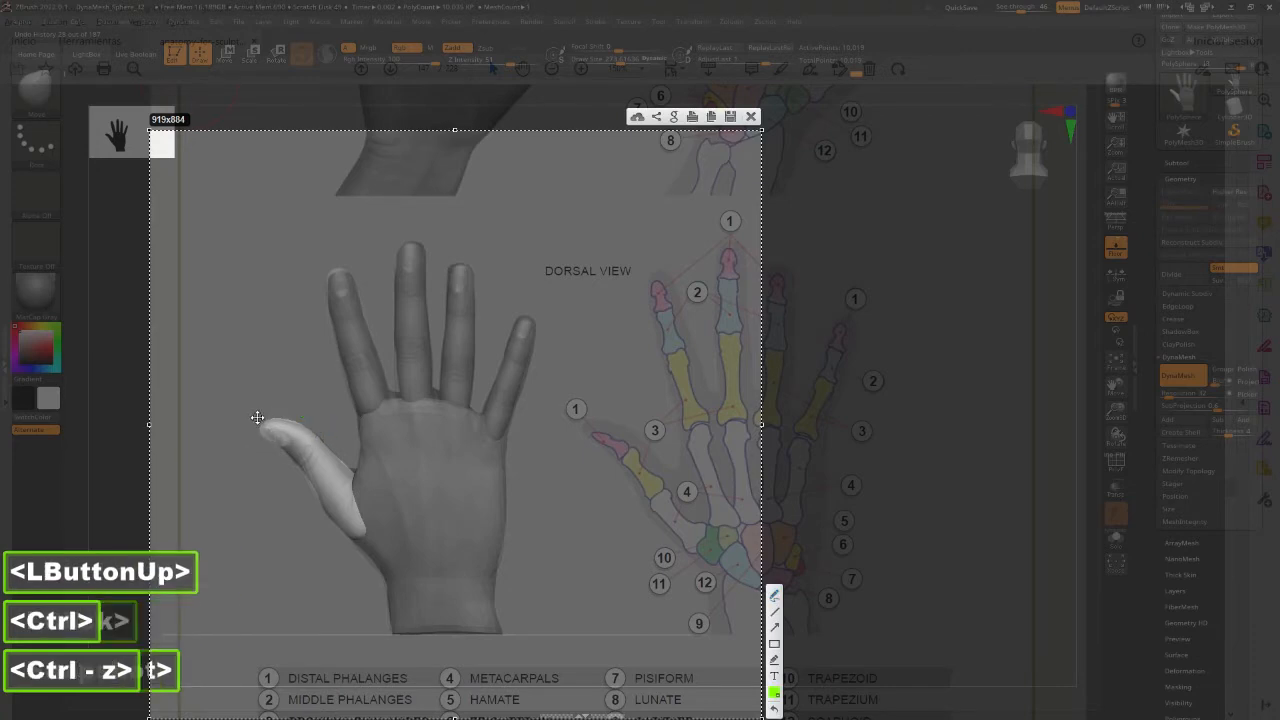
{"action": "left_click", "coordinate": [258, 419]}
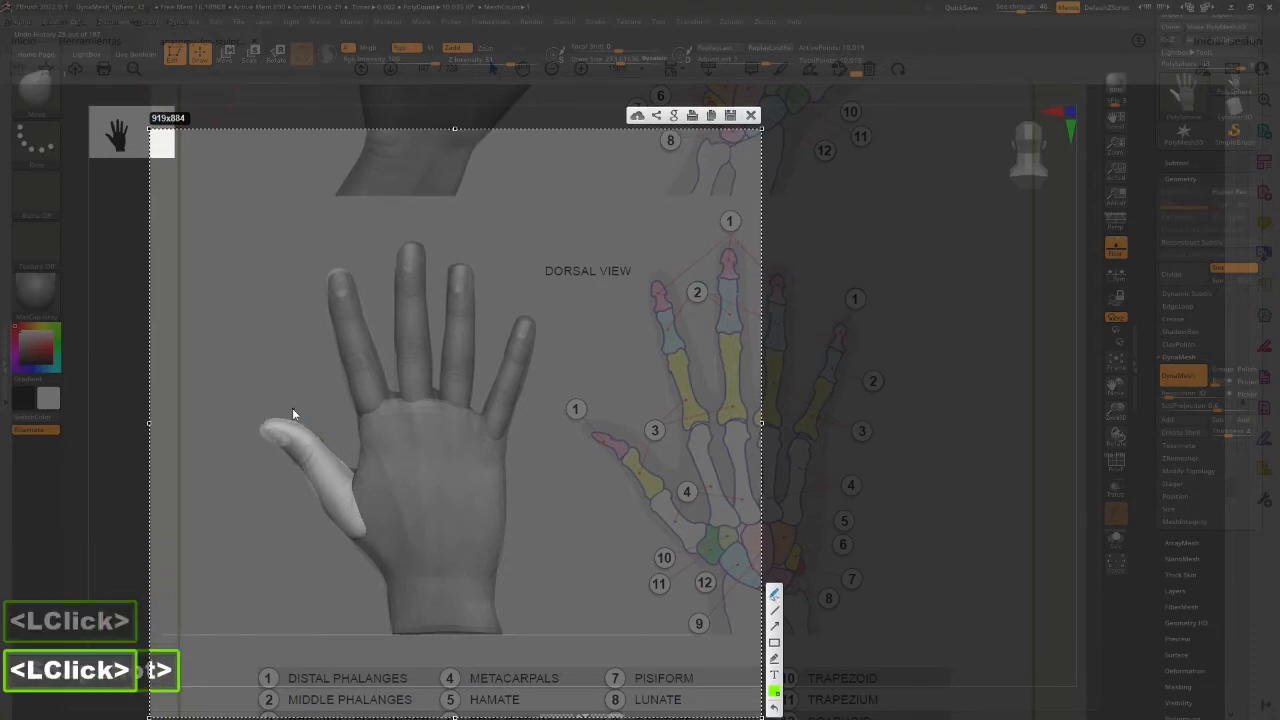
{"action": "left_click_drag", "start_coordinate": [253, 415], "coordinate": [312, 427]}
{"action": "mouse_move", "coordinate": [247, 451]}
{"action": "left_mouse_down"}
{"action": "mouse_move", "coordinate": [283, 468]}
{"action": "mouse_move", "coordinate": [342, 545]}
{"action": "left_mouse_up"}
{"action": "left_click_drag", "start_coordinate": [331, 437], "coordinate": [364, 451]}
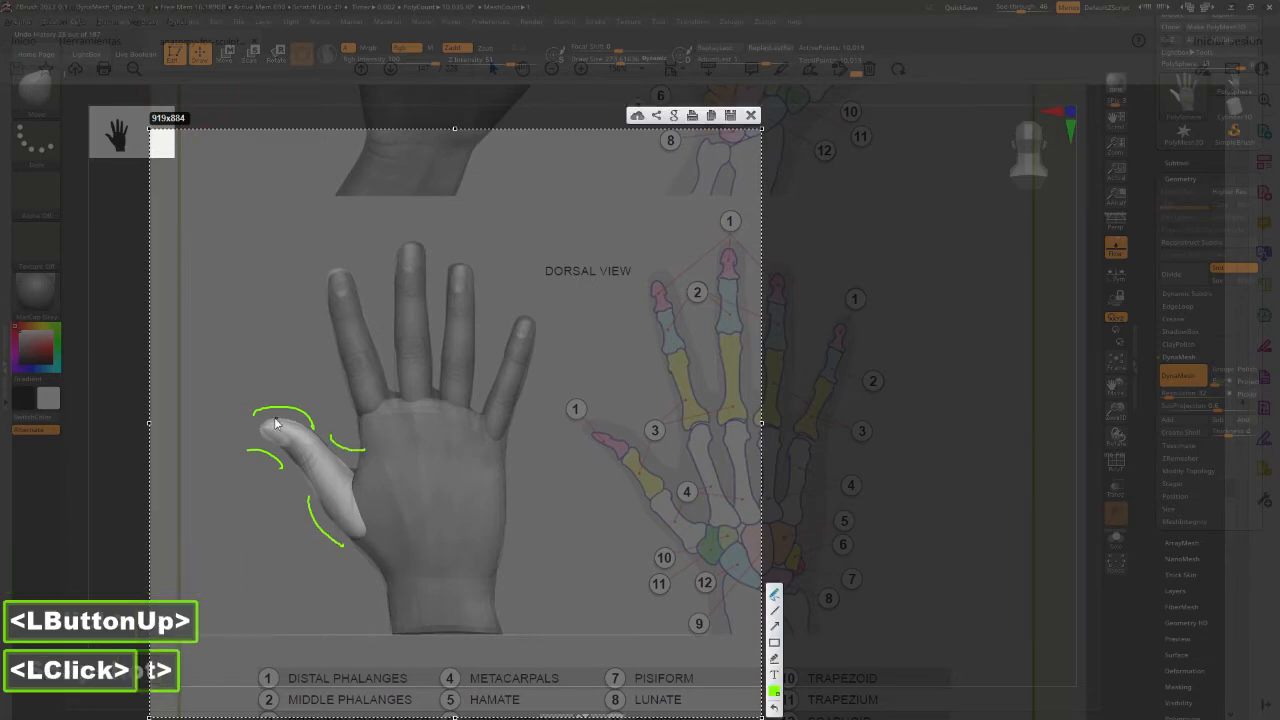
Draw arrows beside the underside of the thumb's tip and base, and close the capture.
{"action": "left_click_drag", "start_coordinate": [238, 503], "coordinate": [266, 458]}
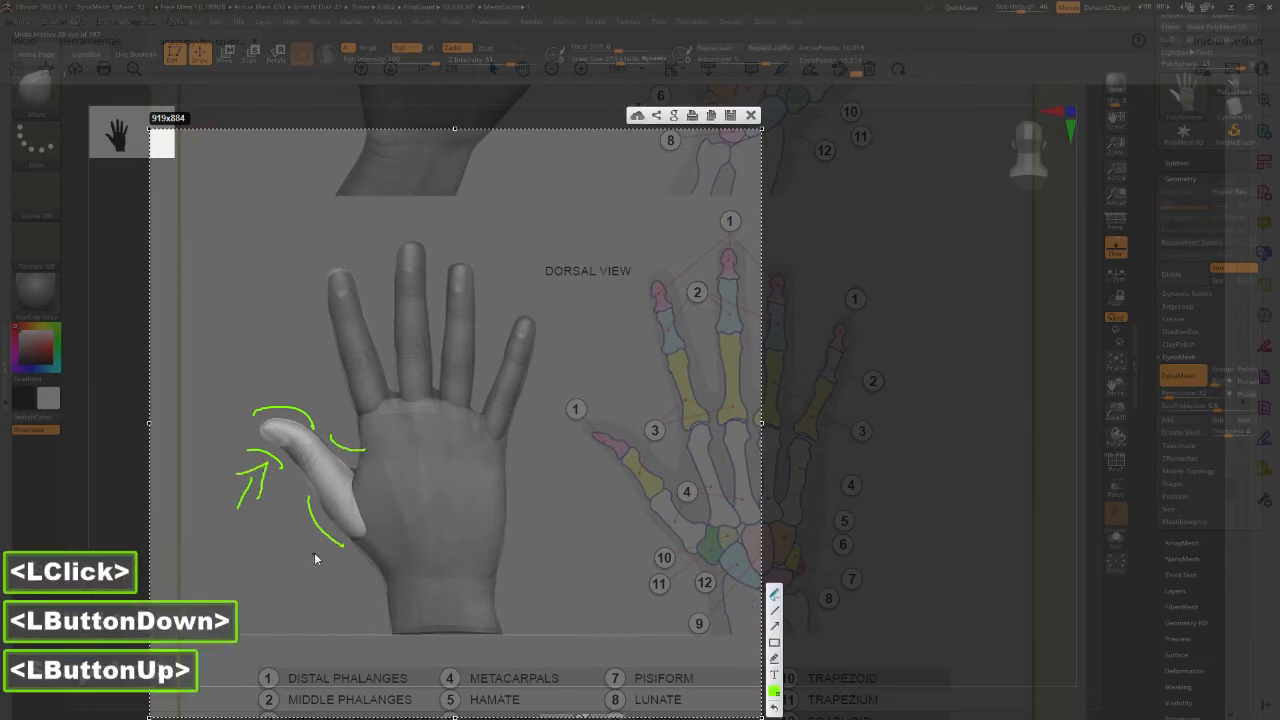
{"action": "mouse_move", "coordinate": [314, 552]}
{"action": "left_mouse_down"}
{"action": "mouse_move", "coordinate": [291, 597]}
{"action": "mouse_move", "coordinate": [318, 590]}
{"action": "left_mouse_up"}
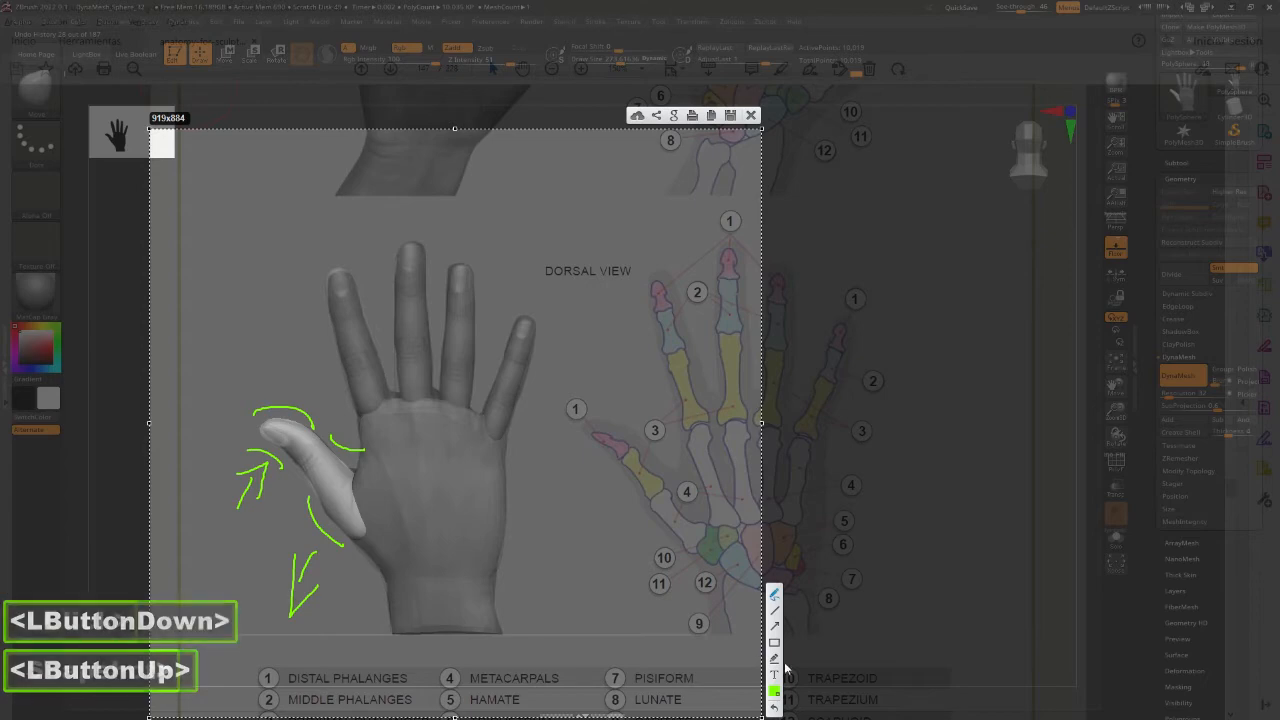
{"action": "left_click", "coordinate": [689, 206]}
{"action": "key", "text": "Print"}
{"action": "key", "text": "Escape"}
{"action": "key", "text": "Escape"}
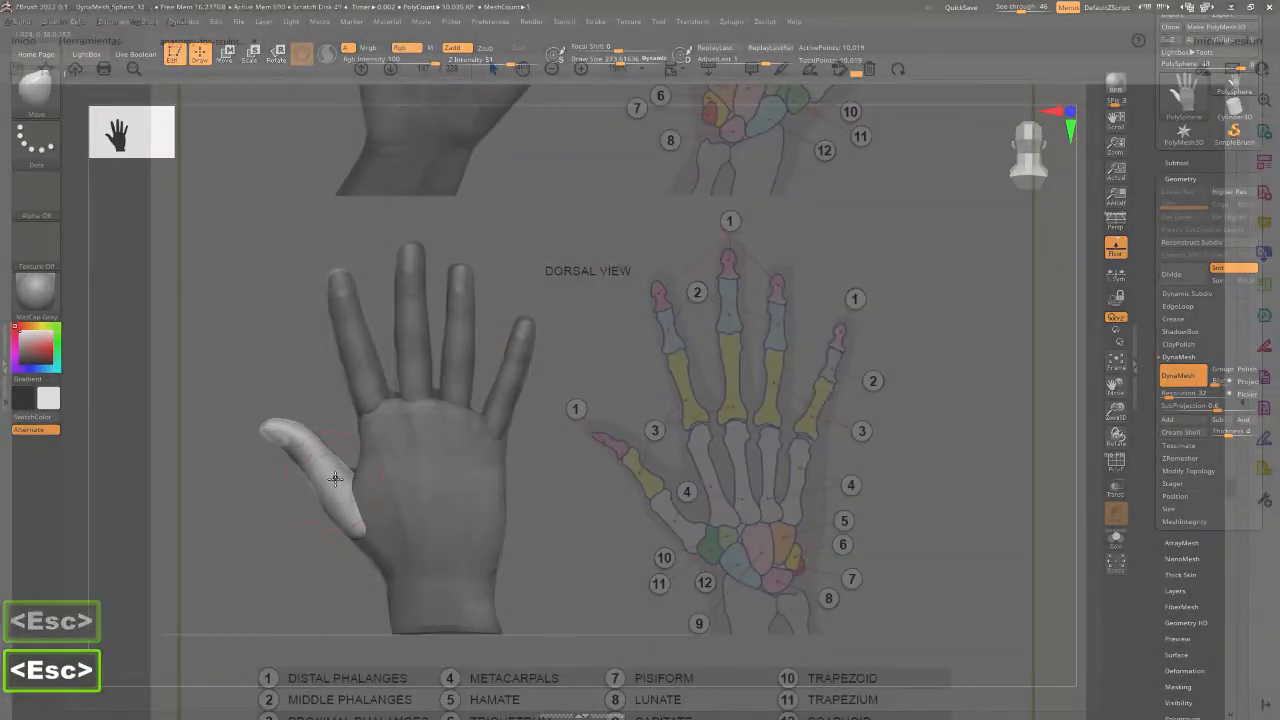
Widen the thumb's base and refine its inner and outer edges with the Move brush to follow the photo.
{"action": "mouse_move", "coordinate": [352, 482]}
{"action": "left_mouse_down"}
{"action": "mouse_move", "coordinate": [337, 466]}
{"action": "mouse_move", "coordinate": [365, 479]}
{"action": "left_mouse_up"}
{"action": "left_click", "coordinate": [340, 466]}
{"action": "double_click", "coordinate": [342, 466]}
{"action": "double_click", "coordinate": [325, 503]}
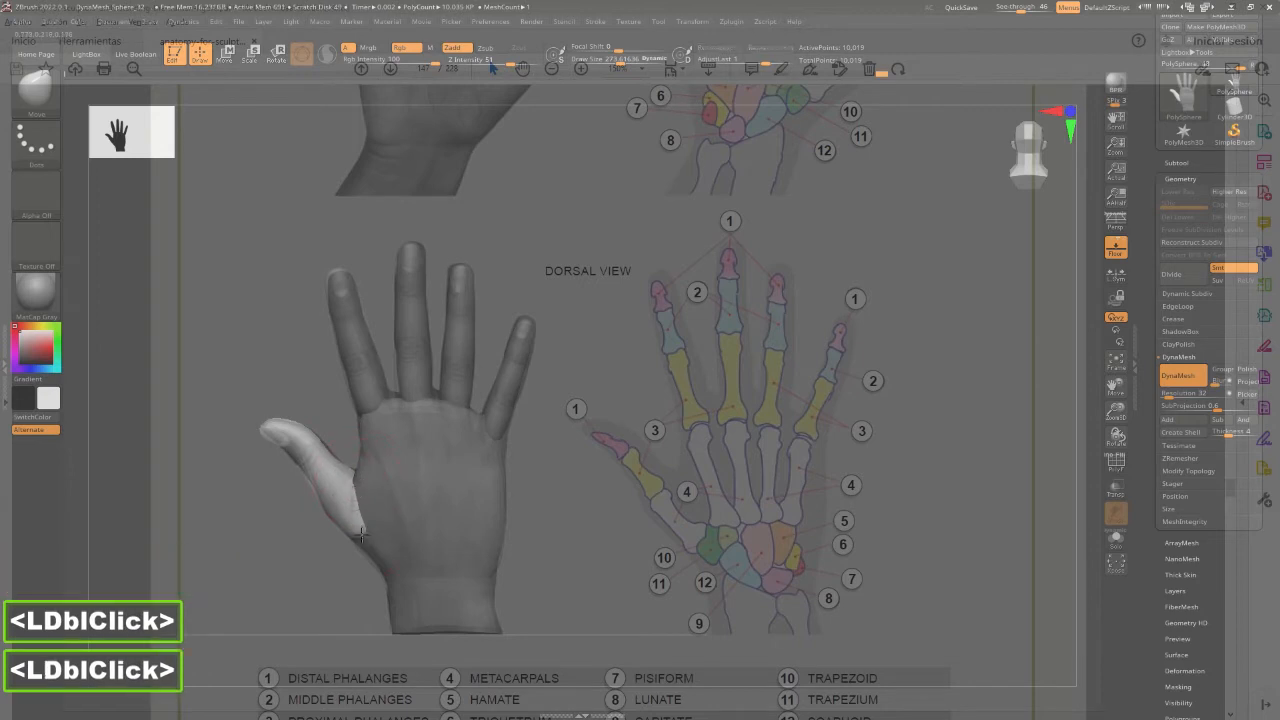
{"action": "double_click", "coordinate": [323, 506]}
{"action": "left_click", "coordinate": [310, 485]}
{"action": "left_click_drag", "start_coordinate": [296, 448], "coordinate": [293, 421]}
Clear the mask from the whole hand and set the see-through to 0.
{"action": "left_click", "coordinate": [643, 494], "text": "ctrl"}
{"action": "left_click_drag", "start_coordinate": [643, 494], "coordinate": [633, 437]}
{"action": "left_click_drag", "start_coordinate": [1022, 7], "coordinate": [993, 7]}
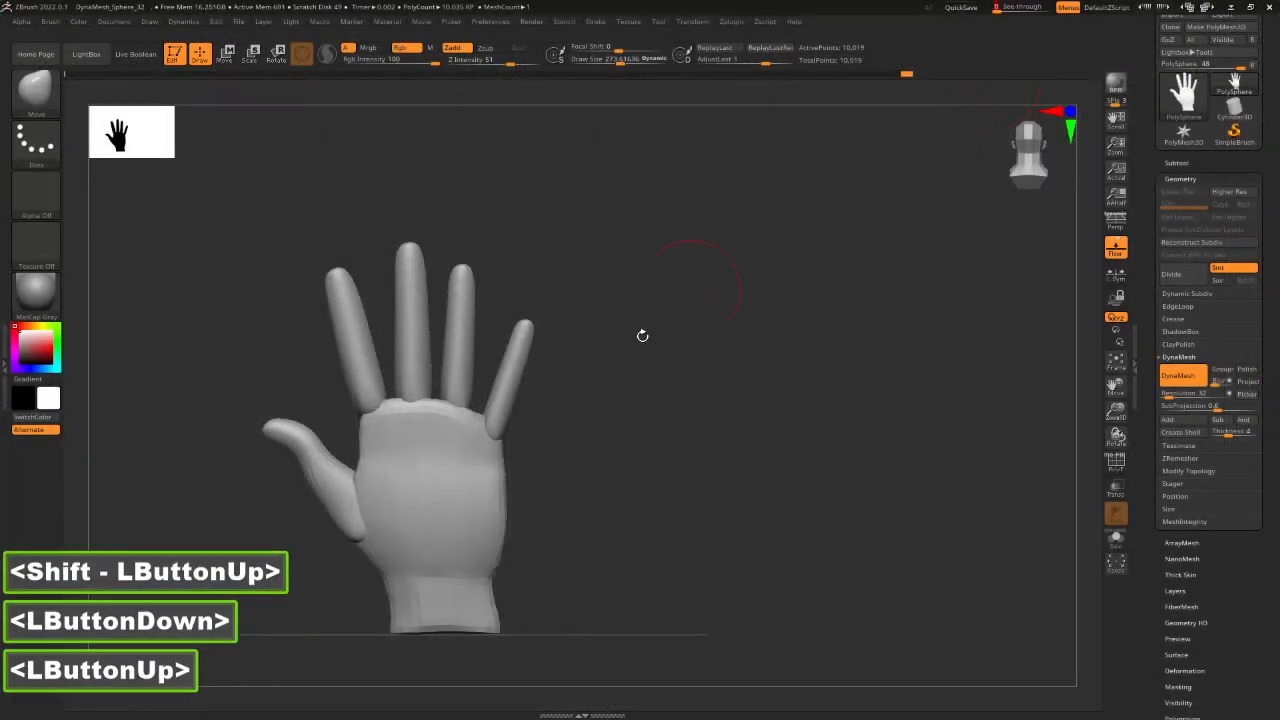
Refine the side profile of the palm and wrist with small Move brush adjustments.
{"action": "left_click_drag", "start_coordinate": [622, 380], "coordinate": [660, 374], "text": "shift"}
{"action": "left_click", "coordinate": [617, 397], "text": "alt"}
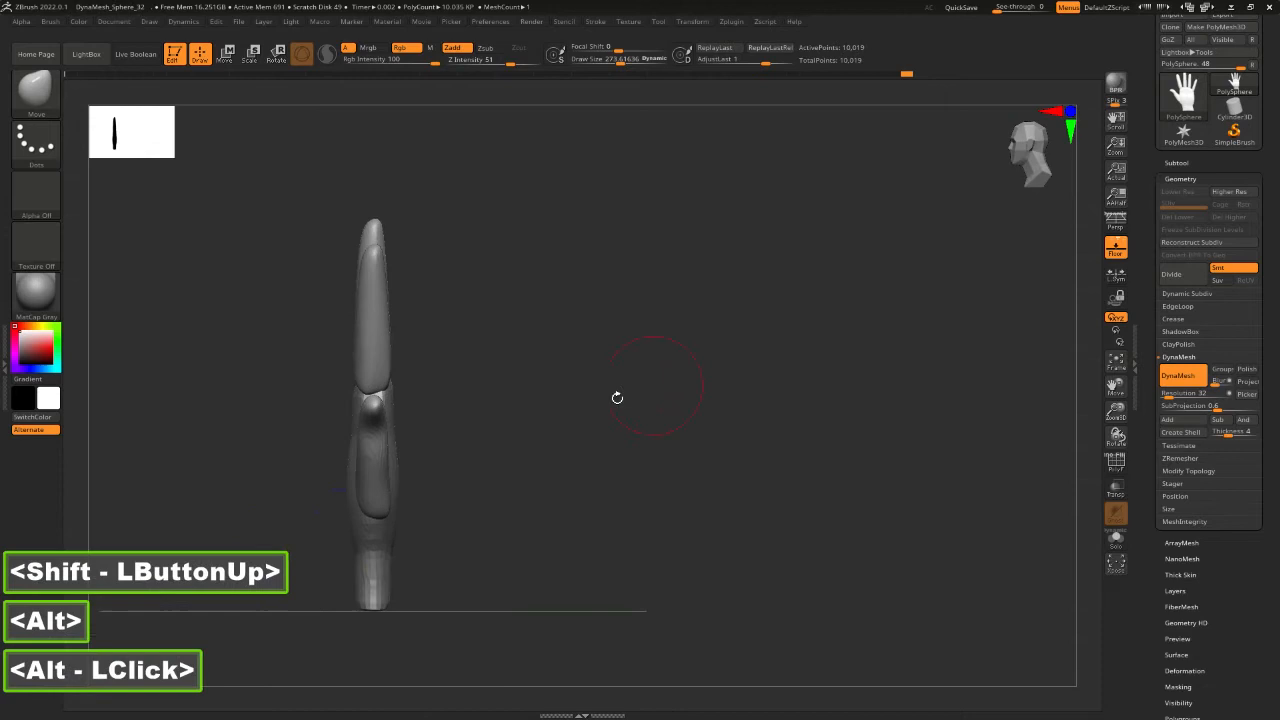
{"action": "left_click_drag", "start_coordinate": [387, 484], "coordinate": [389, 484]}
{"action": "left_click", "coordinate": [388, 484]}
{"action": "left_click_drag", "start_coordinate": [356, 546], "coordinate": [359, 549]}
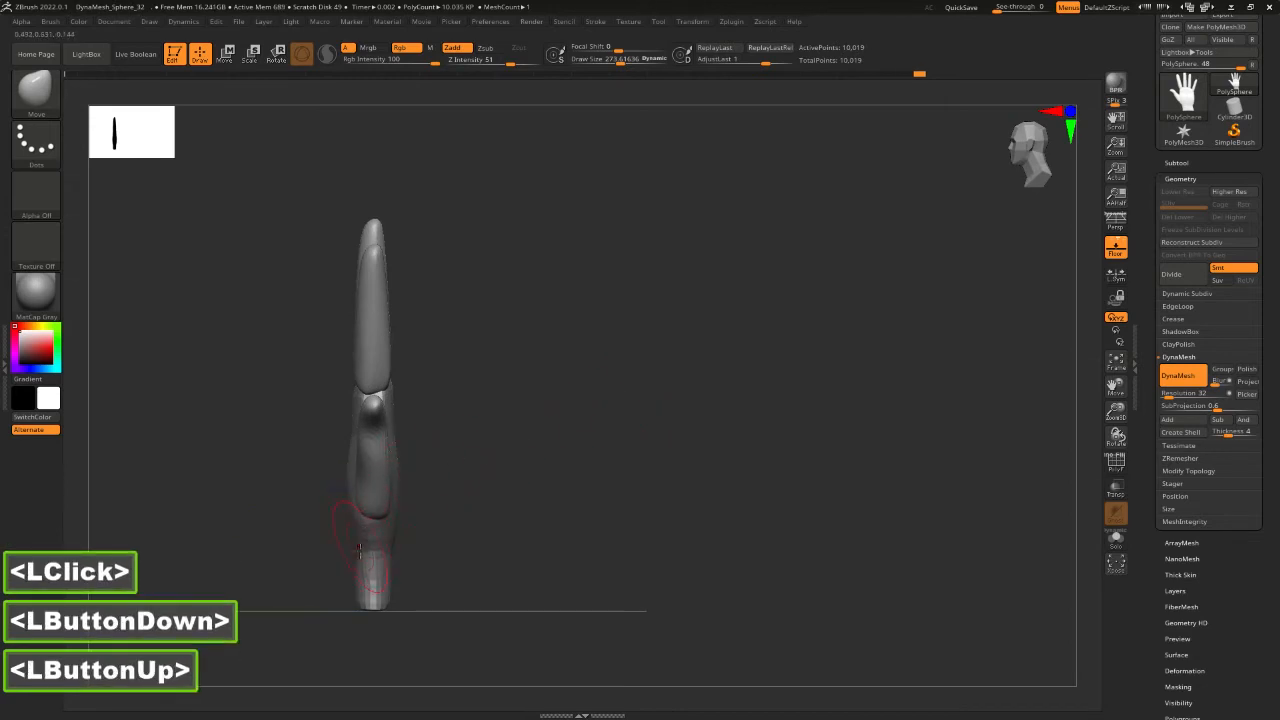
{"action": "left_click", "coordinate": [359, 552]}
{"action": "left_click_drag", "start_coordinate": [491, 497], "coordinate": [566, 457], "text": "shift"}
{"action": "left_click", "coordinate": [661, 472], "text": "alt"}
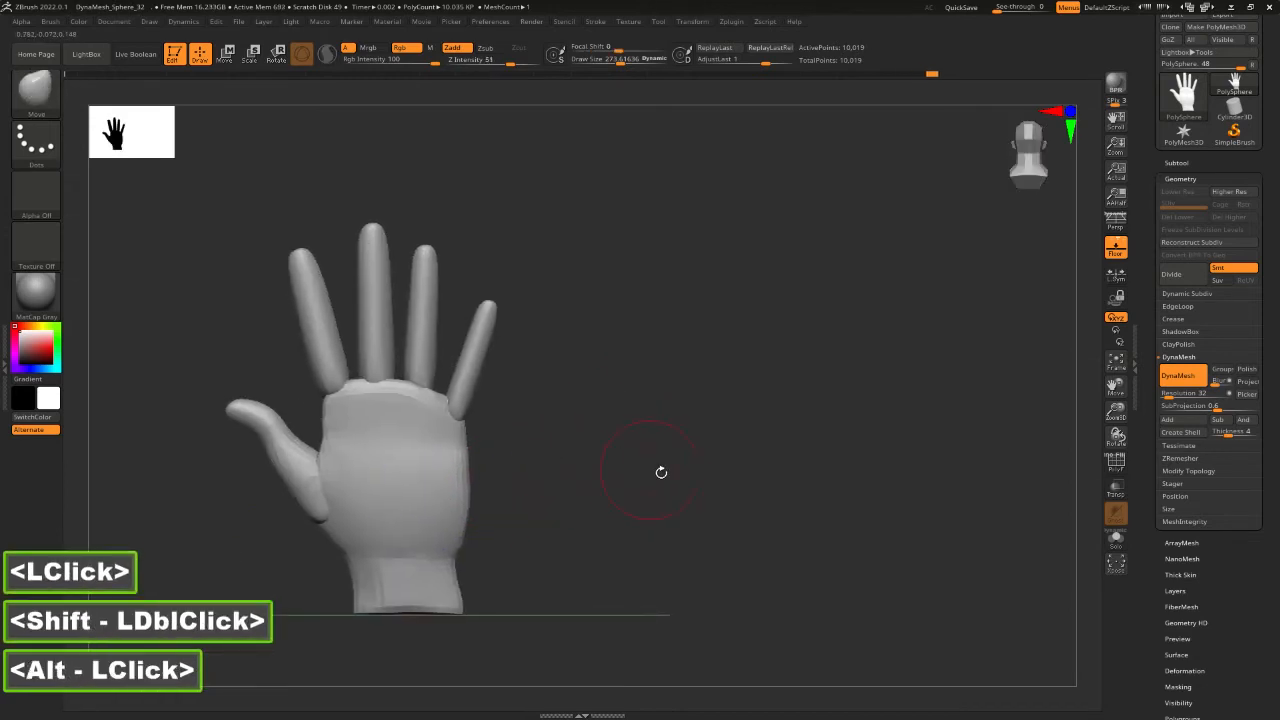
Open the subtool list and choose SelectRect as the selection brush.
{"action": "left_click", "coordinate": [1184, 162]}
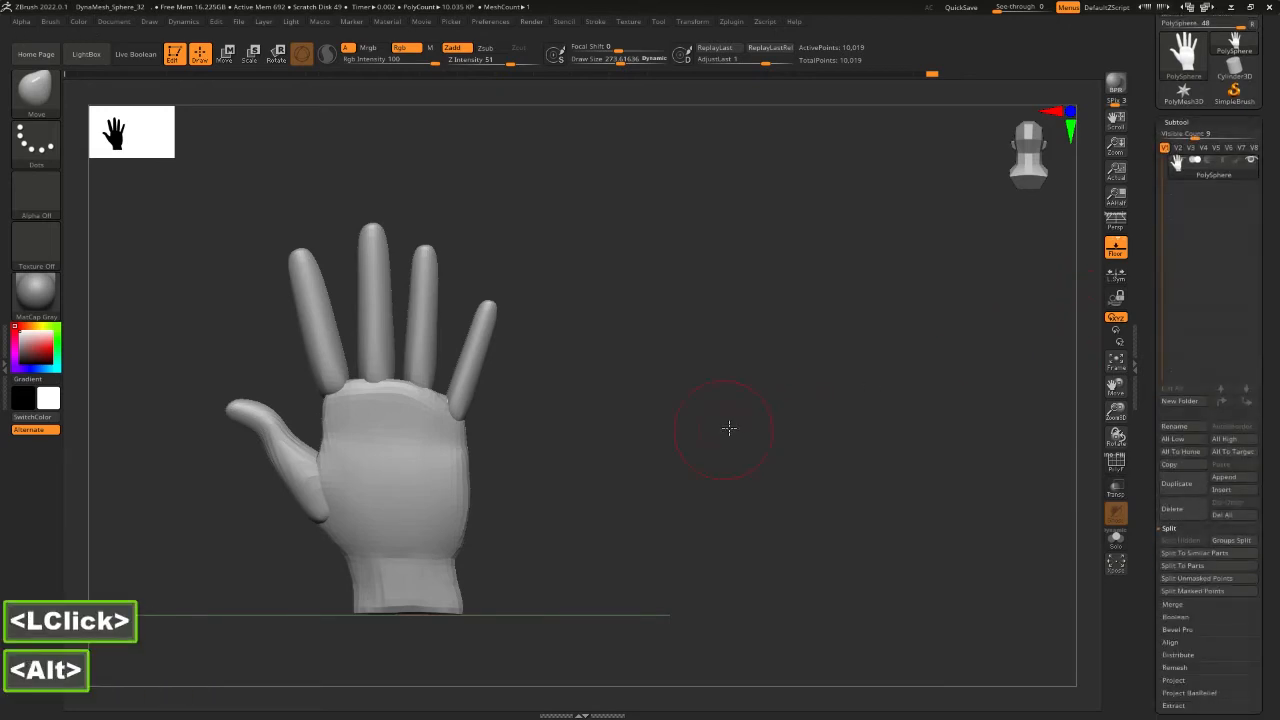
{"action": "left_click_drag", "start_coordinate": [729, 428], "coordinate": [754, 429], "text": "alt"}
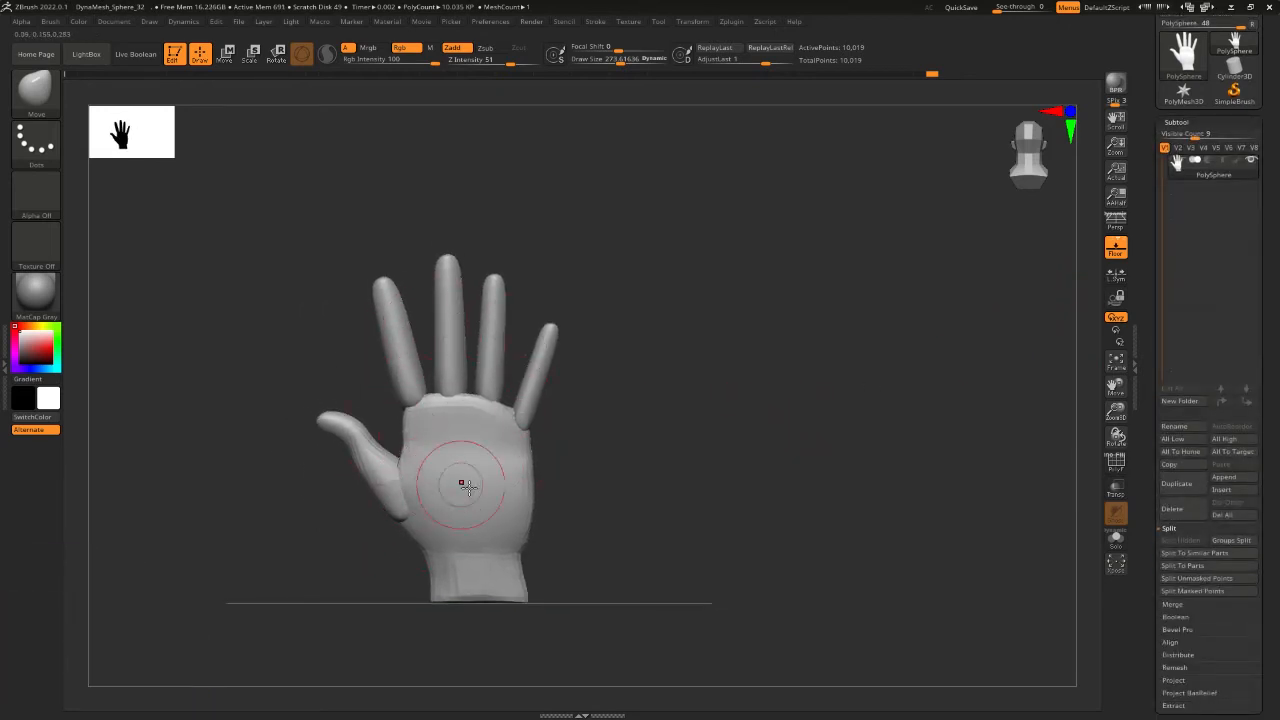
{"action": "left_click_drag", "start_coordinate": [585, 465], "coordinate": [611, 434], "text": "alt"}
{"action": "key", "text": "ctrl+shift"}
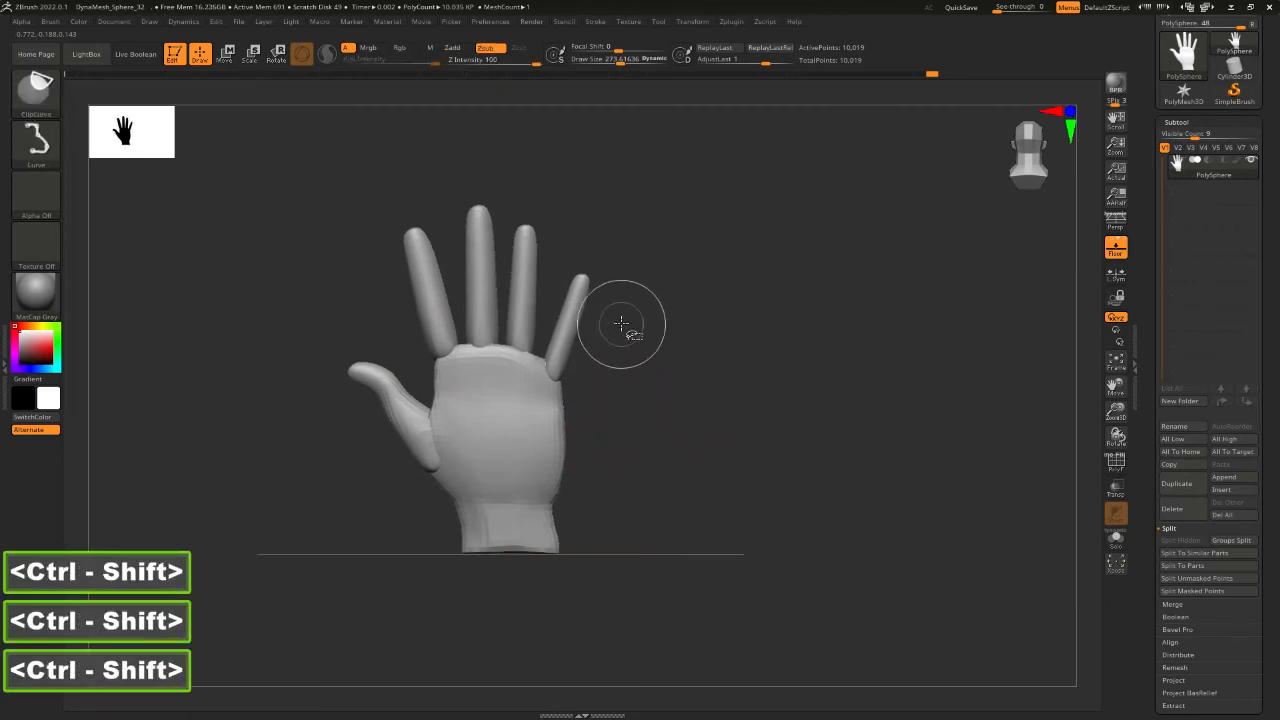
{"action": "left_click", "coordinate": [38, 87], "text": "ctrl+shift"}
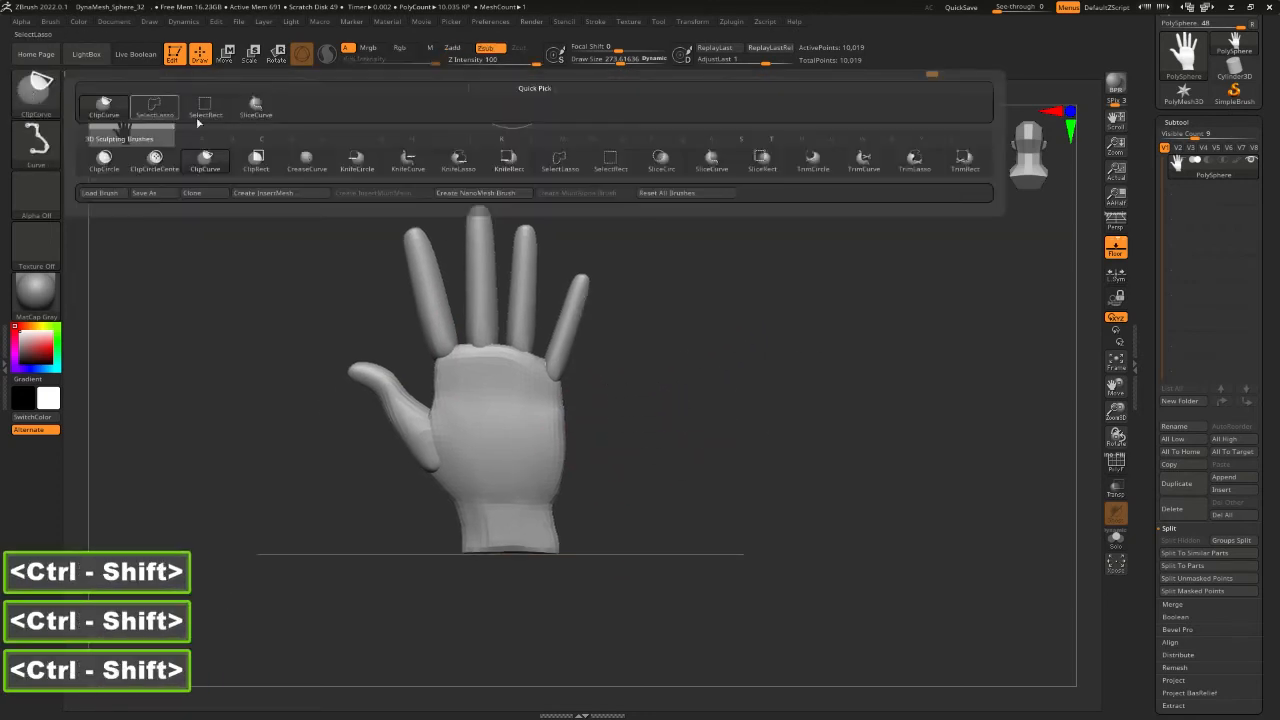
{"action": "left_click", "coordinate": [216, 113]}
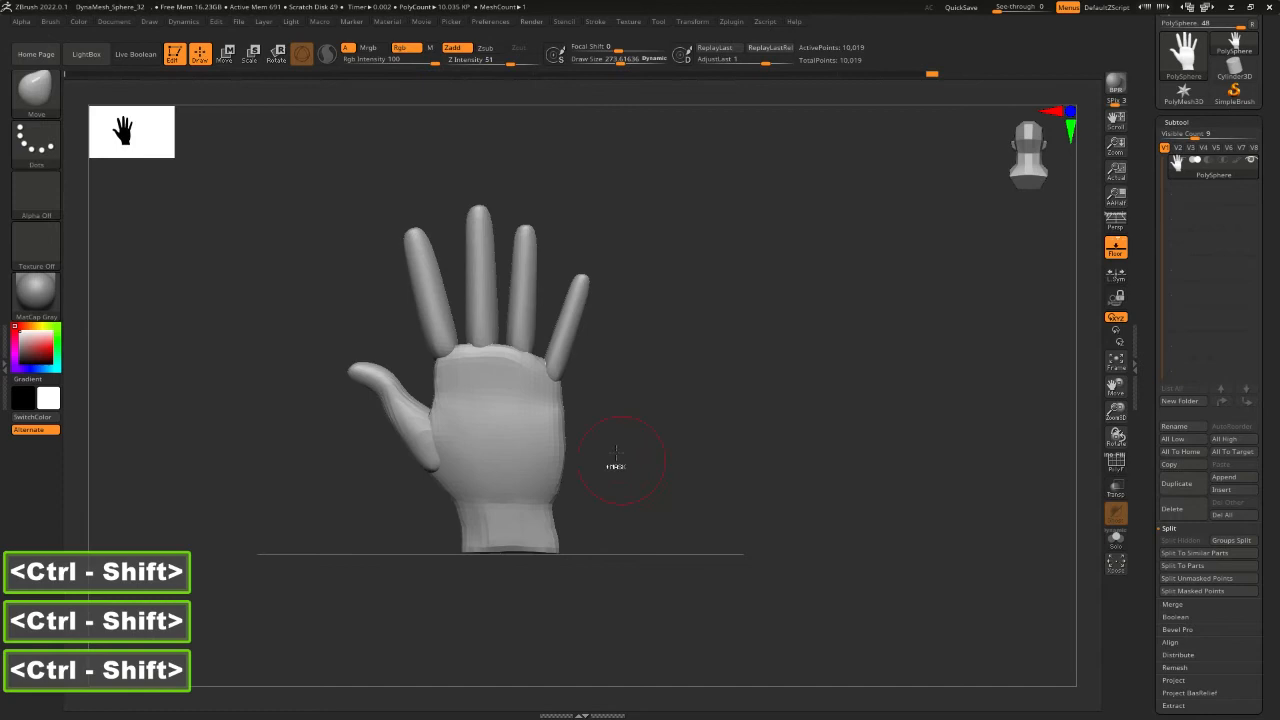
Isolate the palm, and invert the visibility to show only the fingers and thumb.
{"action": "left_click", "coordinate": [549, 432], "text": "ctrl+shift"}
{"action": "key", "text": "ctrl+shift"}
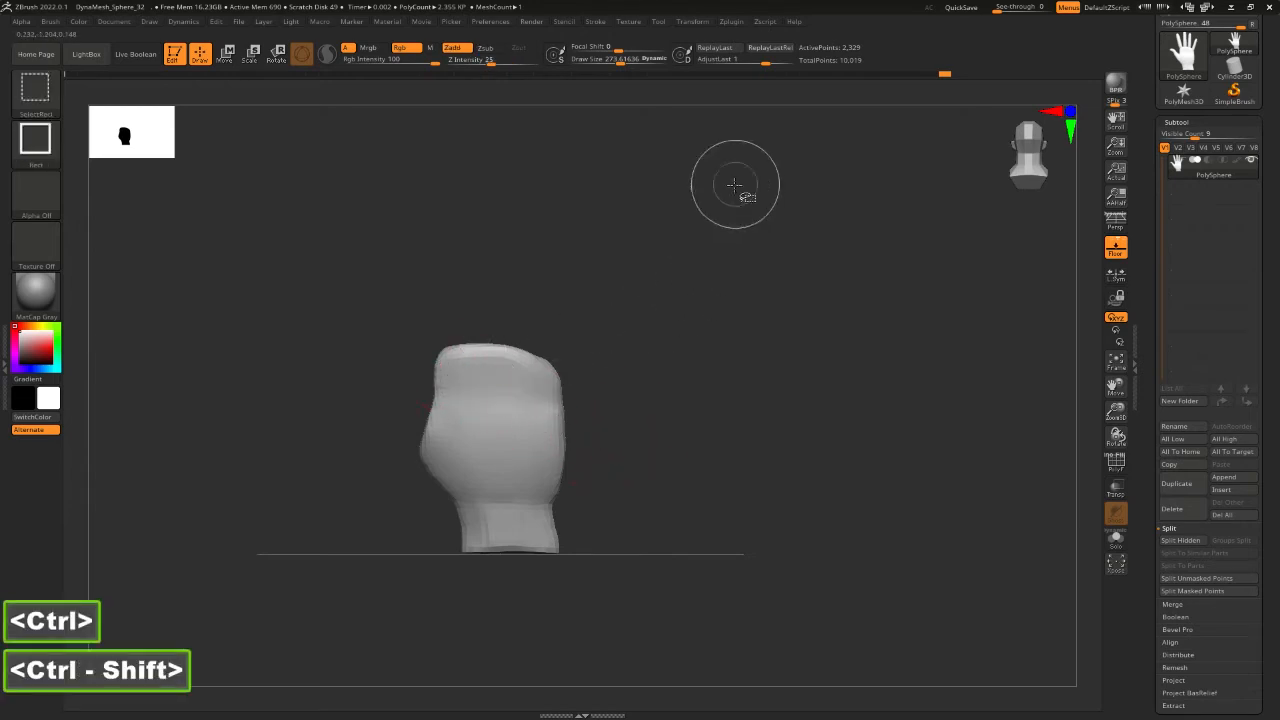
{"action": "left_click_drag", "start_coordinate": [700, 440], "coordinate": [679, 494], "text": "ctrl+shift"}
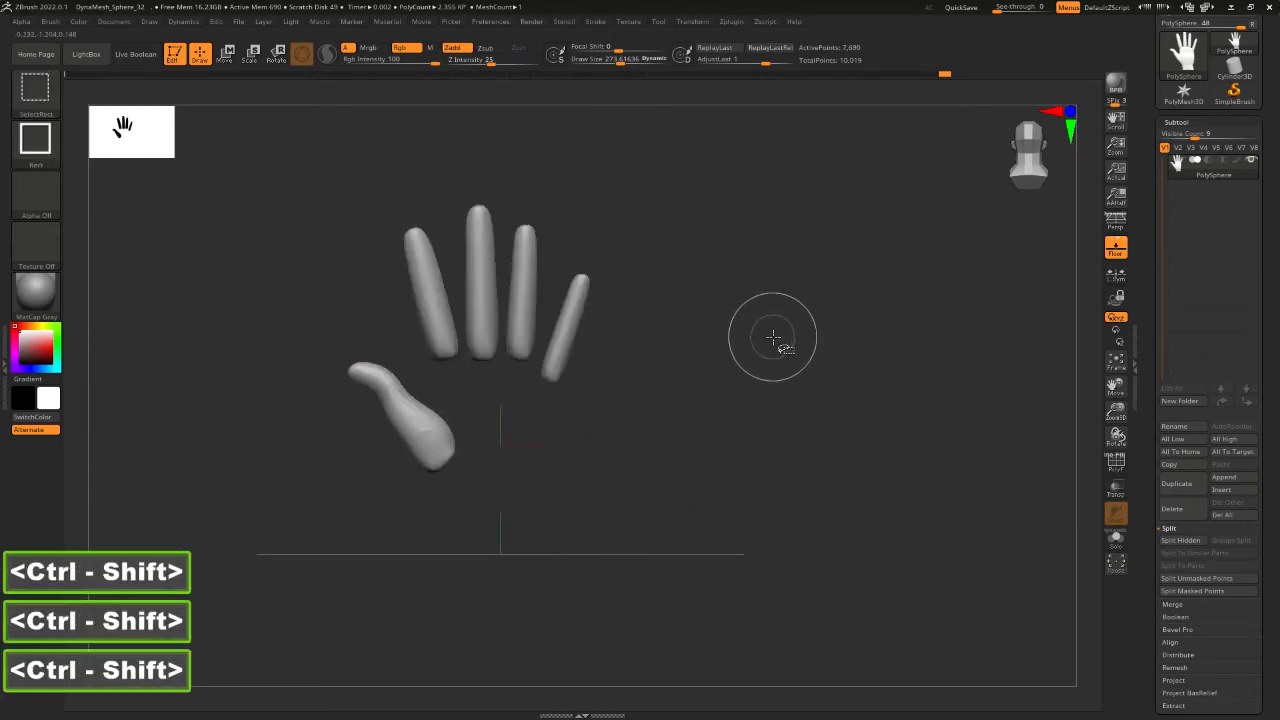
{"action": "left_click_drag", "start_coordinate": [868, 300], "coordinate": [800, 405], "text": "ctrl+shift"}
{"action": "left_click_drag", "start_coordinate": [850, 350], "coordinate": [805, 420], "text": "ctrl+shift"}
{"action": "mouse_move", "coordinate": [850, 355]}
{"action": "left_mouse_down", "text": "ctrl+shift"}
{"action": "mouse_move", "coordinate": [800, 423]}
{"action": "mouse_move", "coordinate": [836, 371]}
{"action": "left_mouse_up", "text": "ctrl+shift"}
{"action": "left_click_drag", "start_coordinate": [859, 326], "coordinate": [805, 415], "text": "ctrl+shift"}
{"action": "left_click_drag", "start_coordinate": [883, 306], "coordinate": [838, 371], "text": "ctrl+shift"}
{"action": "left_click_drag", "start_coordinate": [860, 330], "coordinate": [797, 449], "text": "ctrl+shift"}
{"action": "left_click_drag", "start_coordinate": [873, 307], "coordinate": [797, 402], "text": "ctrl+shift"}
{"action": "left_click_drag", "start_coordinate": [874, 306], "coordinate": [785, 446], "text": "ctrl+shift"}
{"action": "left_click_drag", "start_coordinate": [862, 303], "coordinate": [774, 465], "text": "ctrl+shift"}
{"action": "left_click_drag", "start_coordinate": [856, 316], "coordinate": [785, 431], "text": "ctrl+shift"}
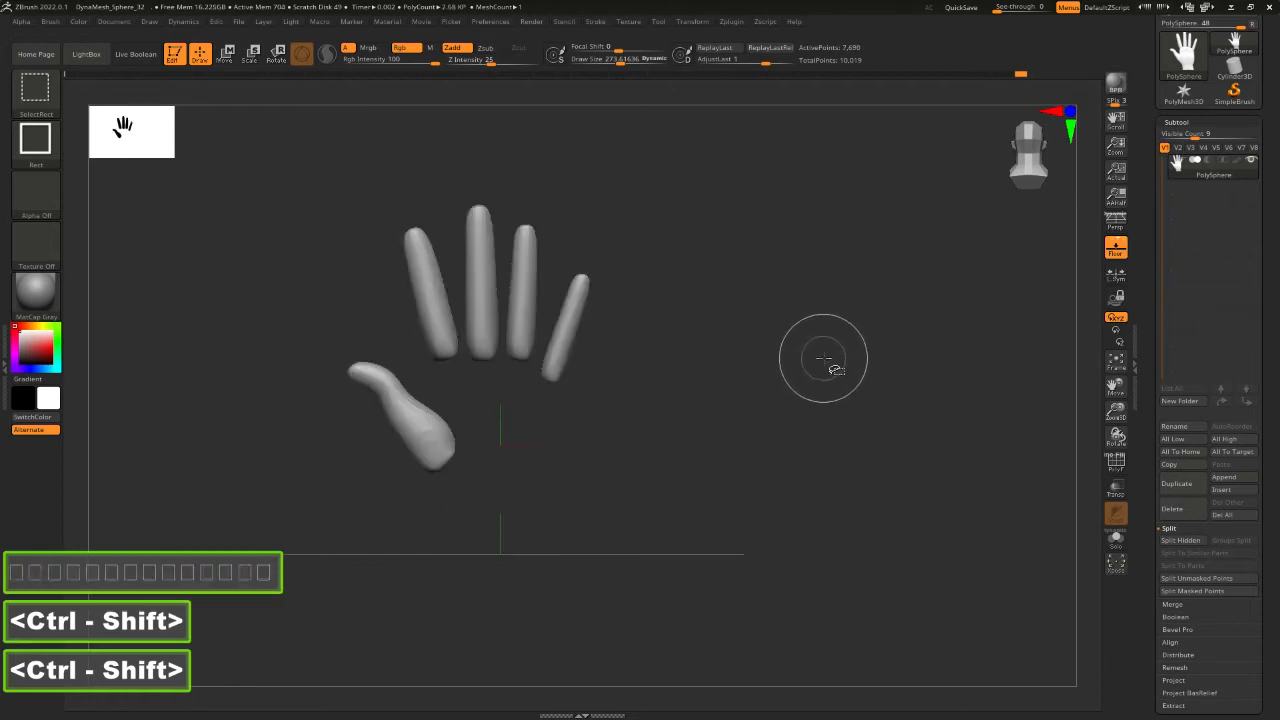
Unhide the palm and try isolating the ring and little finger side of the hand with a selection rectangle.
{"action": "left_click", "coordinate": [822, 361], "text": "ctrl+shift"}
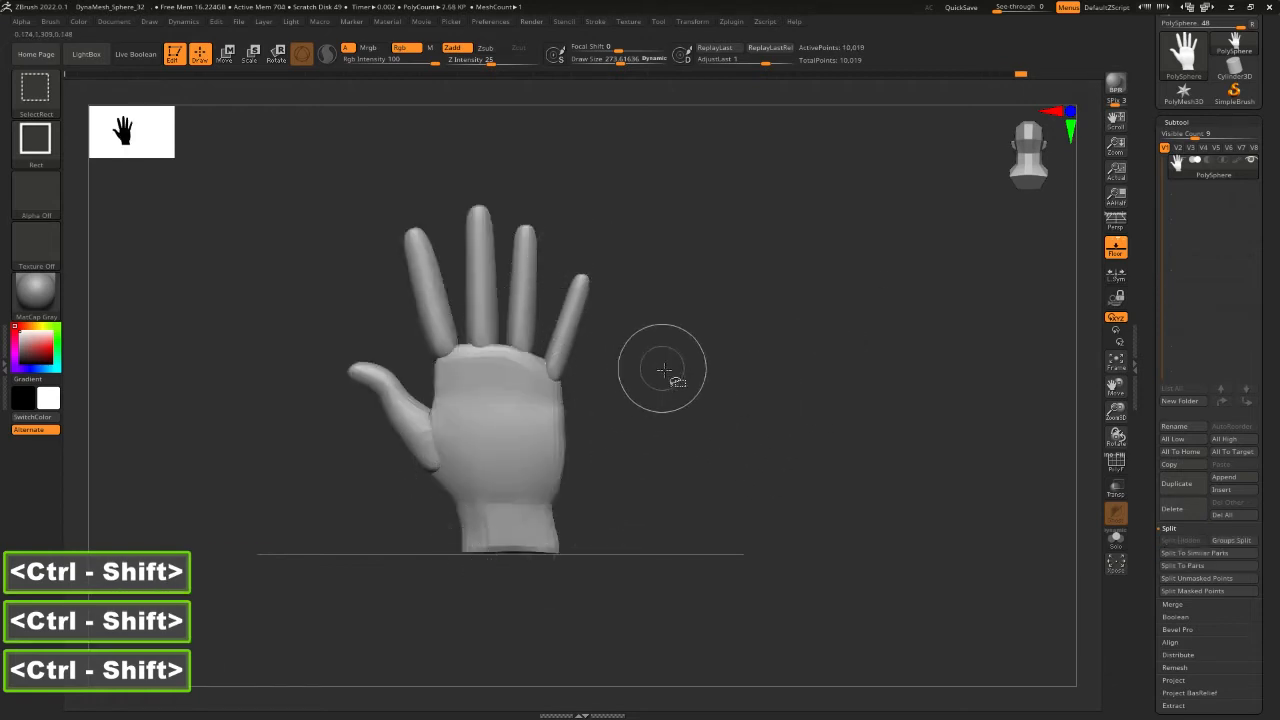
{"action": "left_click_drag", "start_coordinate": [822, 165], "coordinate": [522, 662], "text": "ctrl+shift"}
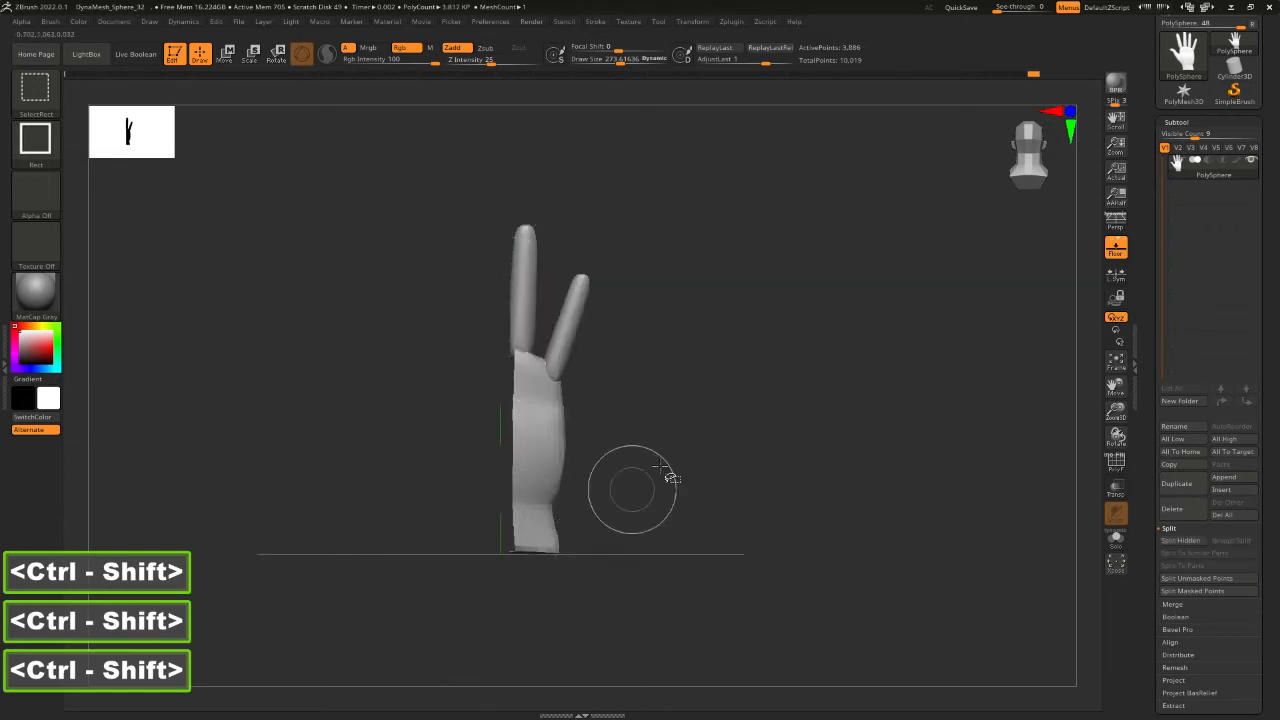
{"action": "left_click", "coordinate": [736, 414], "text": "ctrl+shift"}
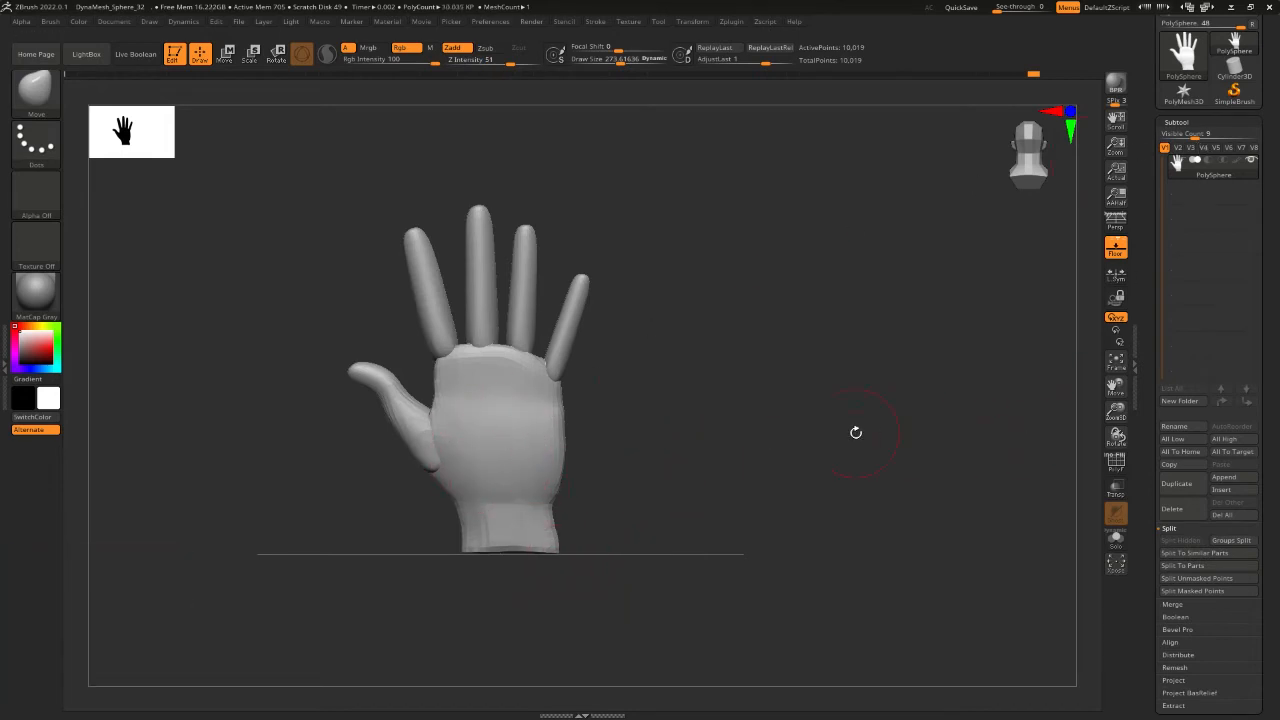
Isolate the palm and split the hidden fingers and thumb into a separate subtool.
{"action": "left_click", "coordinate": [536, 437], "text": "ctrl+shift"}
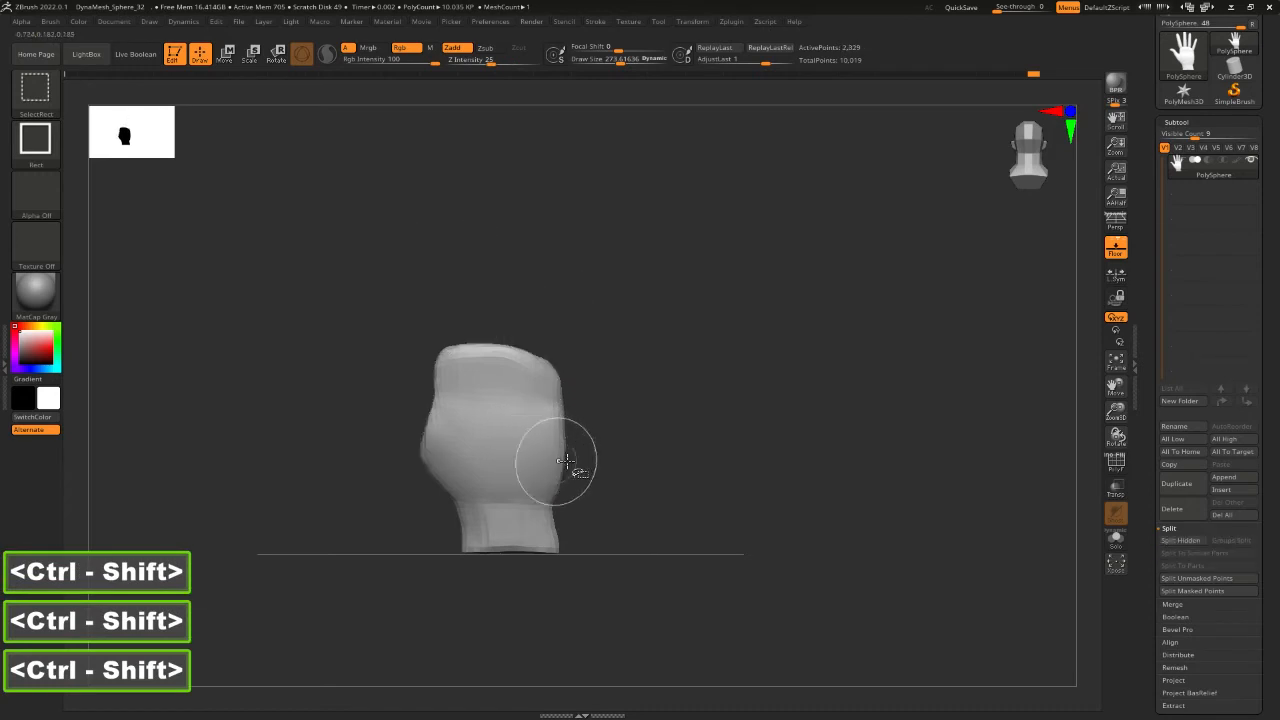
{"action": "left_click", "coordinate": [1172, 541]}
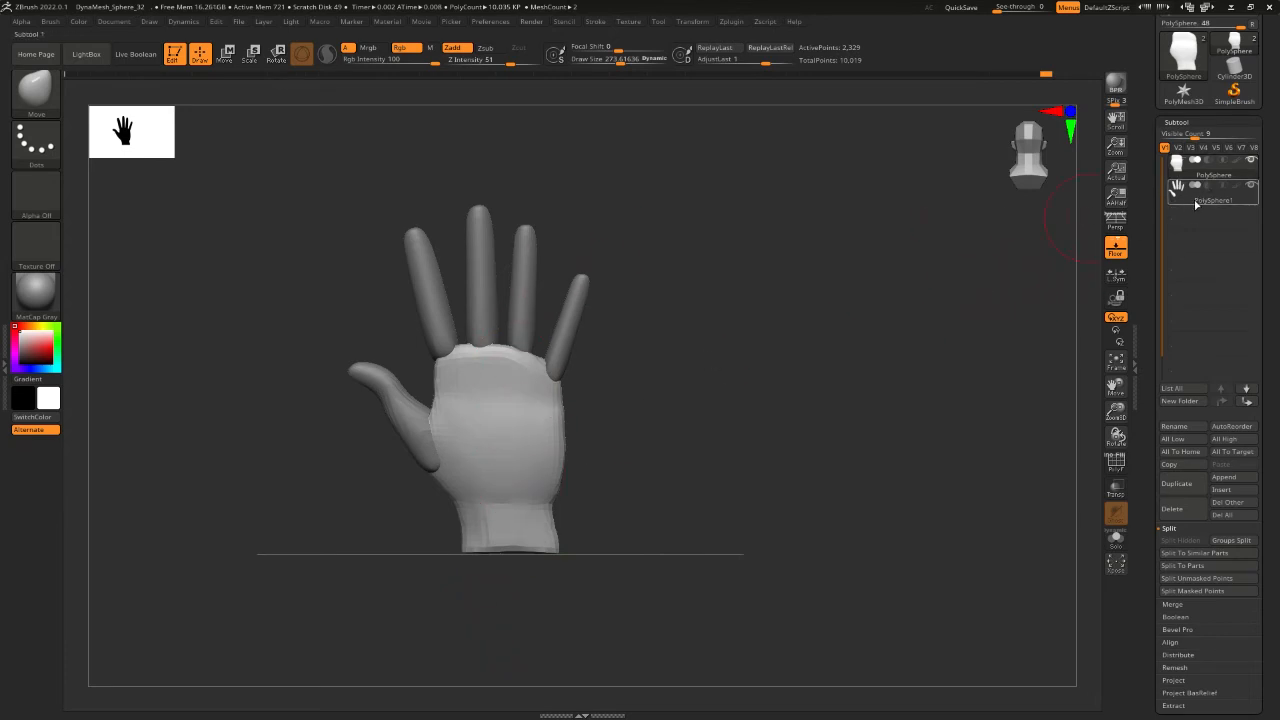
Inspect the separated finger and palm subtools by toggling their visibility, ending with the palm subtool active and both shown.
{"action": "left_click", "coordinate": [1246, 168]}
{"action": "left_click", "coordinate": [1212, 202]}
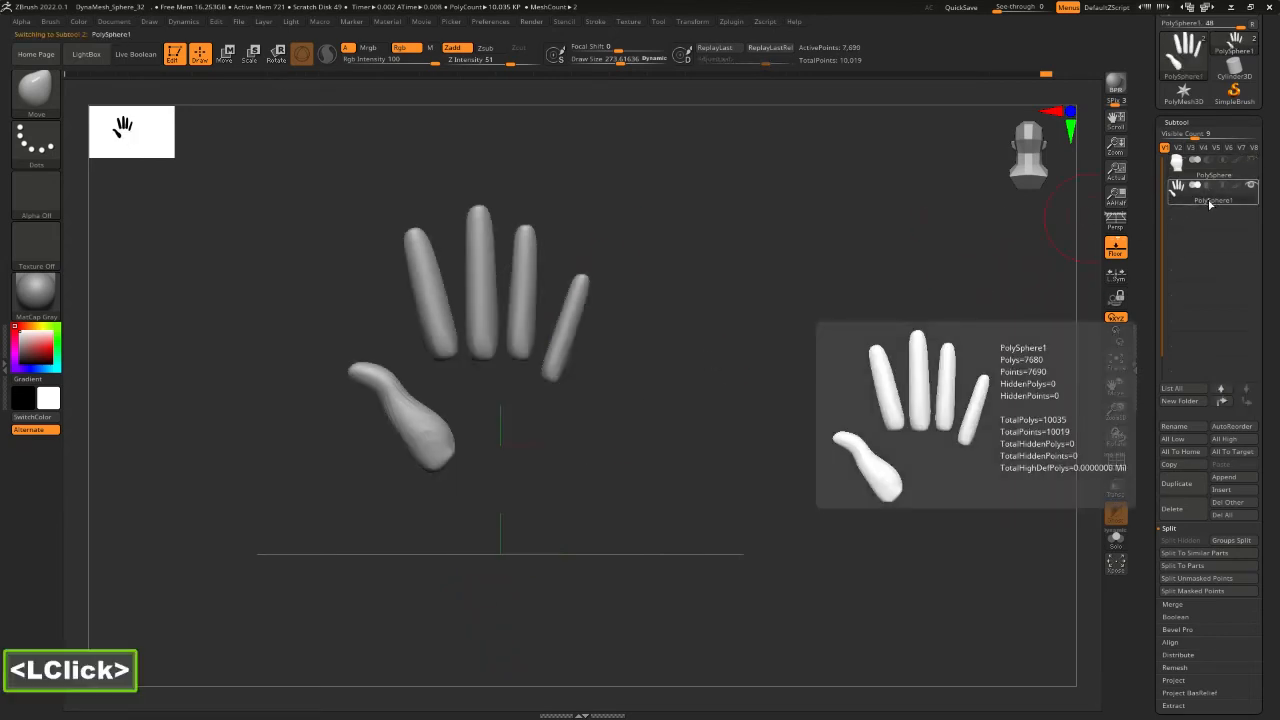
{"action": "left_click", "coordinate": [1251, 186]}
{"action": "left_click", "coordinate": [1218, 173]}
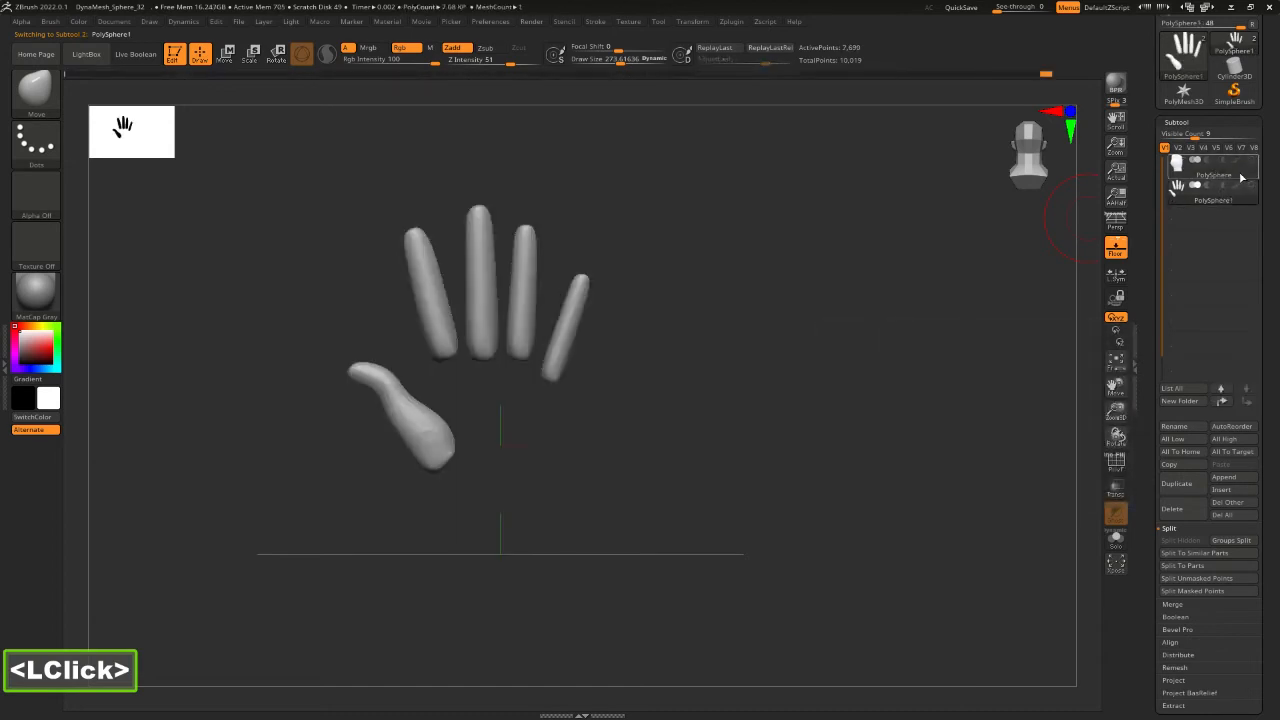
{"action": "left_click", "coordinate": [1251, 186]}
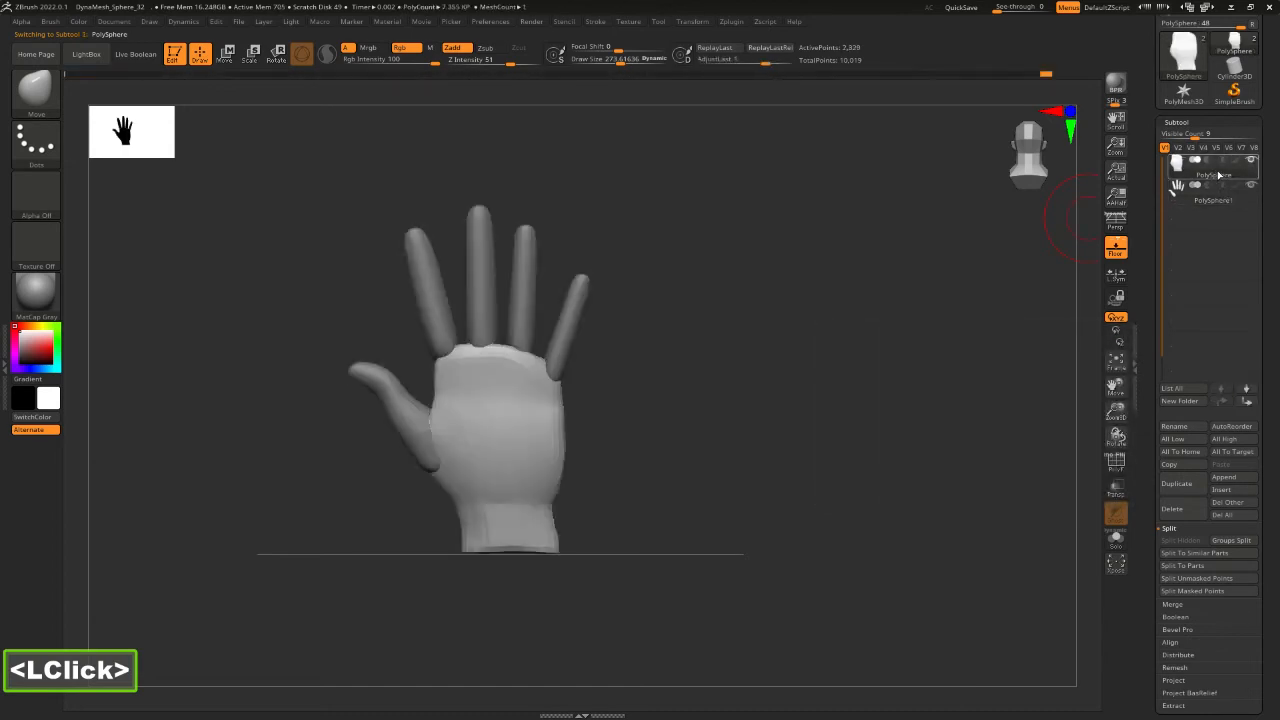
Increase the draw size to about 375 and refine the palm and wrist from the palm side with the Smooth and Move brushes.
{"action": "key", "text": "2"}
{"action": "key", "text": "space"}
{"action": "mouse_move", "coordinate": [526, 367]}
{"action": "left_mouse_down"}
{"action": "mouse_move", "coordinate": [674, 340]}
{"action": "mouse_move", "coordinate": [199, 384]}
{"action": "mouse_move", "coordinate": [834, 349]}
{"action": "mouse_move", "coordinate": [251, 514]}
{"action": "mouse_move", "coordinate": [1044, 404]}
{"action": "mouse_move", "coordinate": [940, 305]}
{"action": "left_mouse_up"}
{"action": "key", "text": "ctrl+z"}
{"action": "left_click_drag", "start_coordinate": [591, 403], "coordinate": [563, 423]}
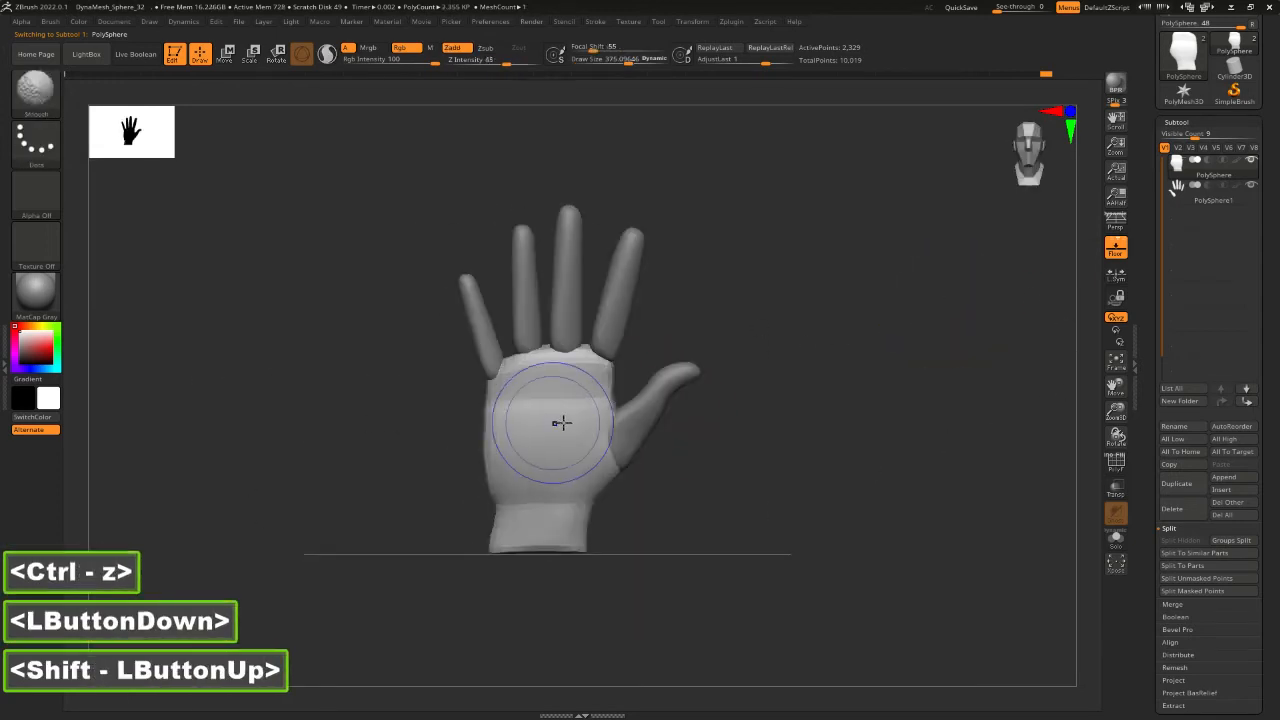
{"action": "left_click", "coordinate": [510, 546], "text": "shift"}
{"action": "left_click", "coordinate": [545, 538]}
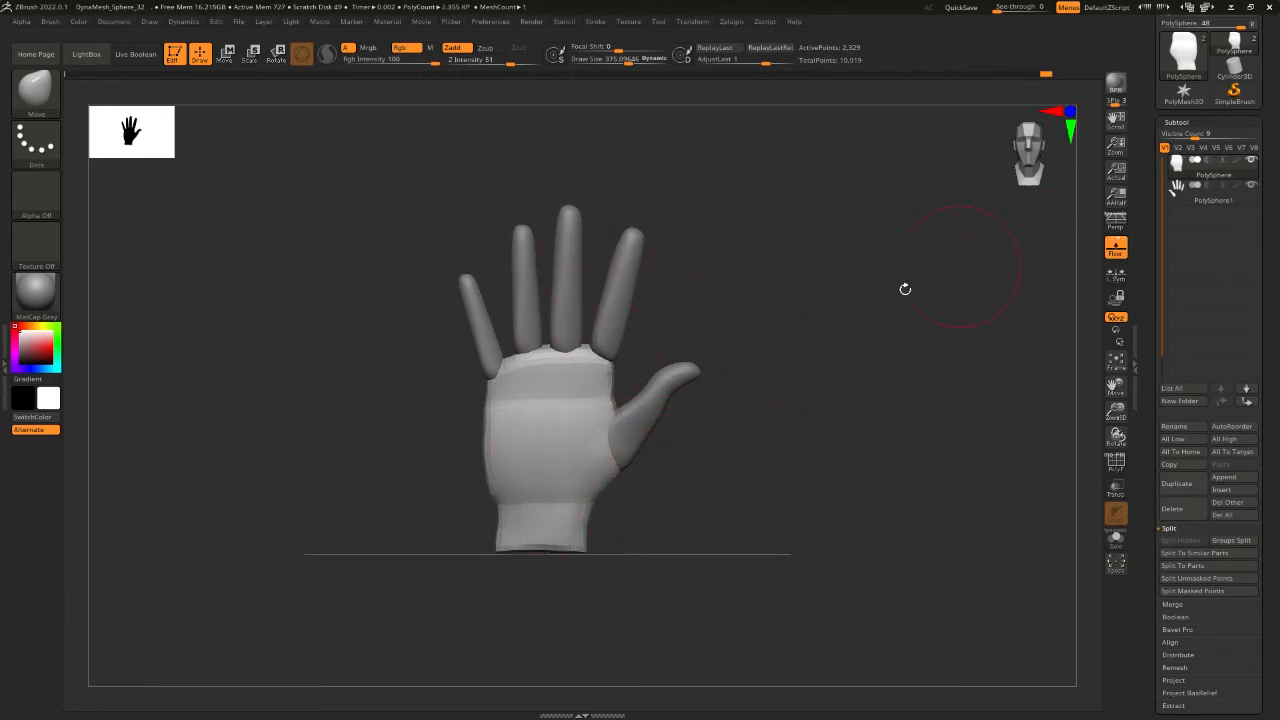
{"action": "left_click_drag", "start_coordinate": [757, 443], "coordinate": [465, 456], "text": "alt"}
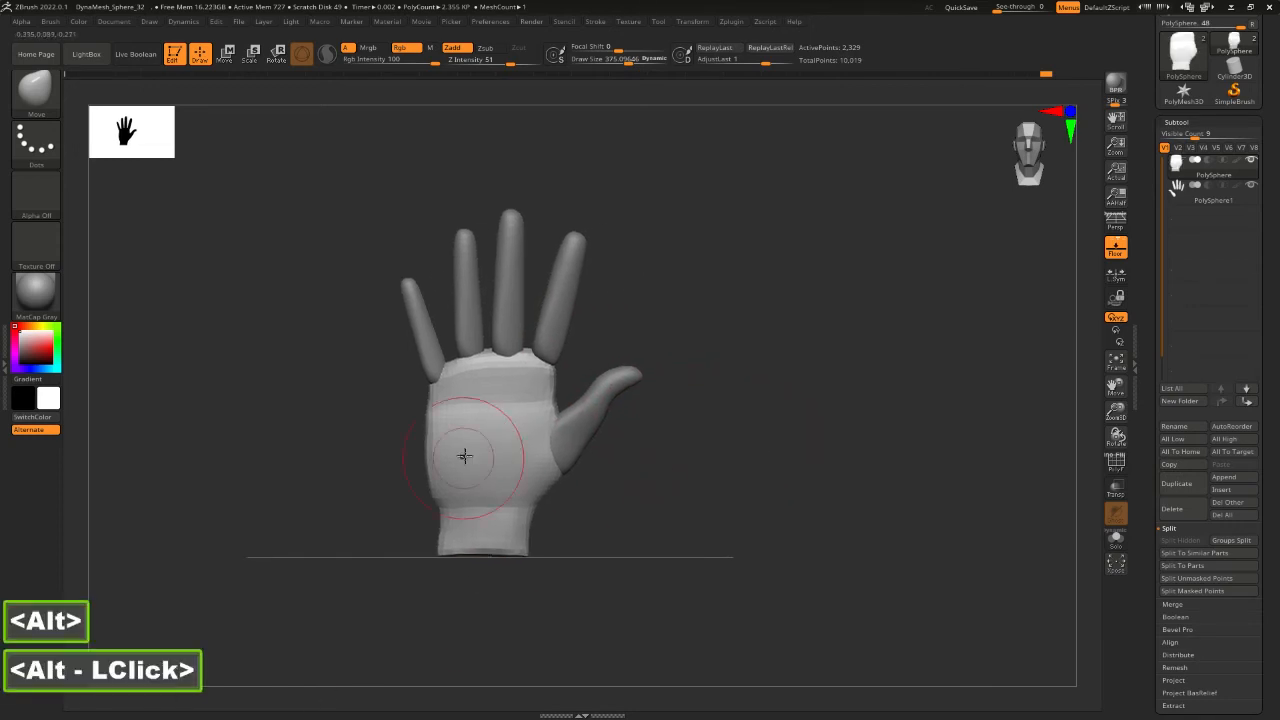
{"action": "left_click", "coordinate": [557, 470]}
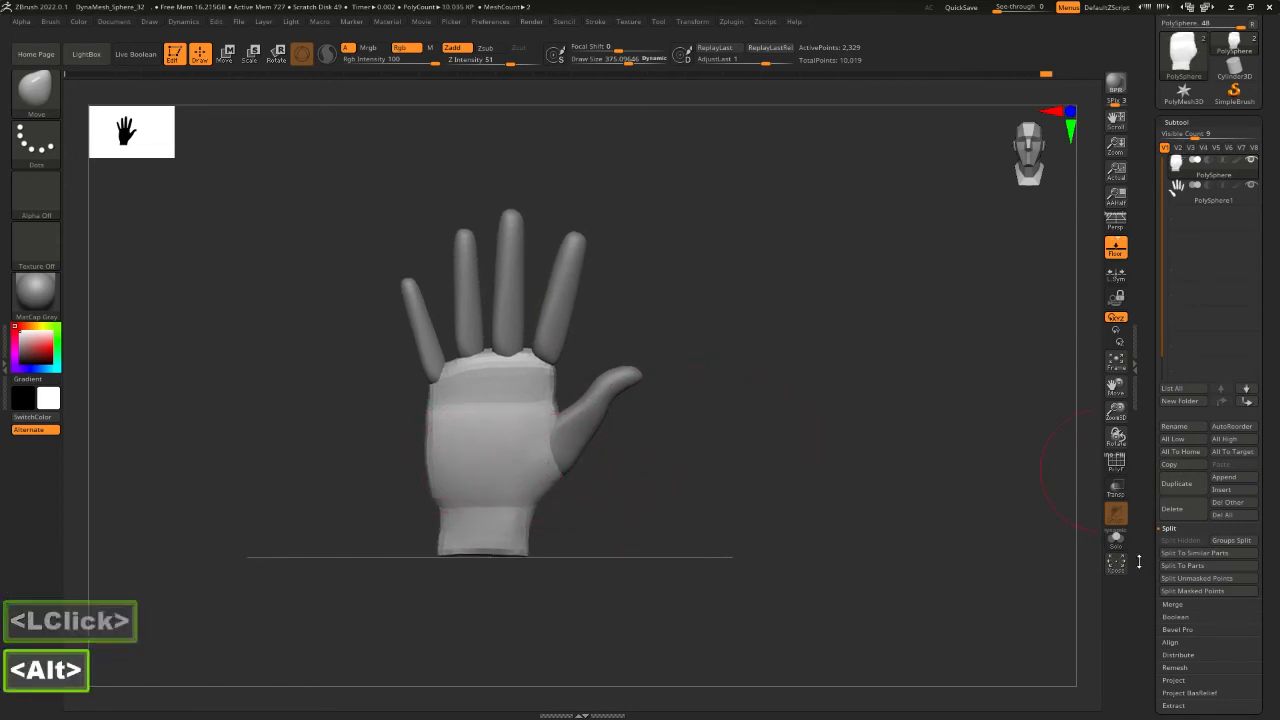
Set the palm subtool's DynaMesh resolution to 64 and remesh the palm.
{"action": "left_click_drag", "start_coordinate": [1137, 560], "coordinate": [1137, 515]}
{"action": "left_click", "coordinate": [540, 459], "text": "alt"}
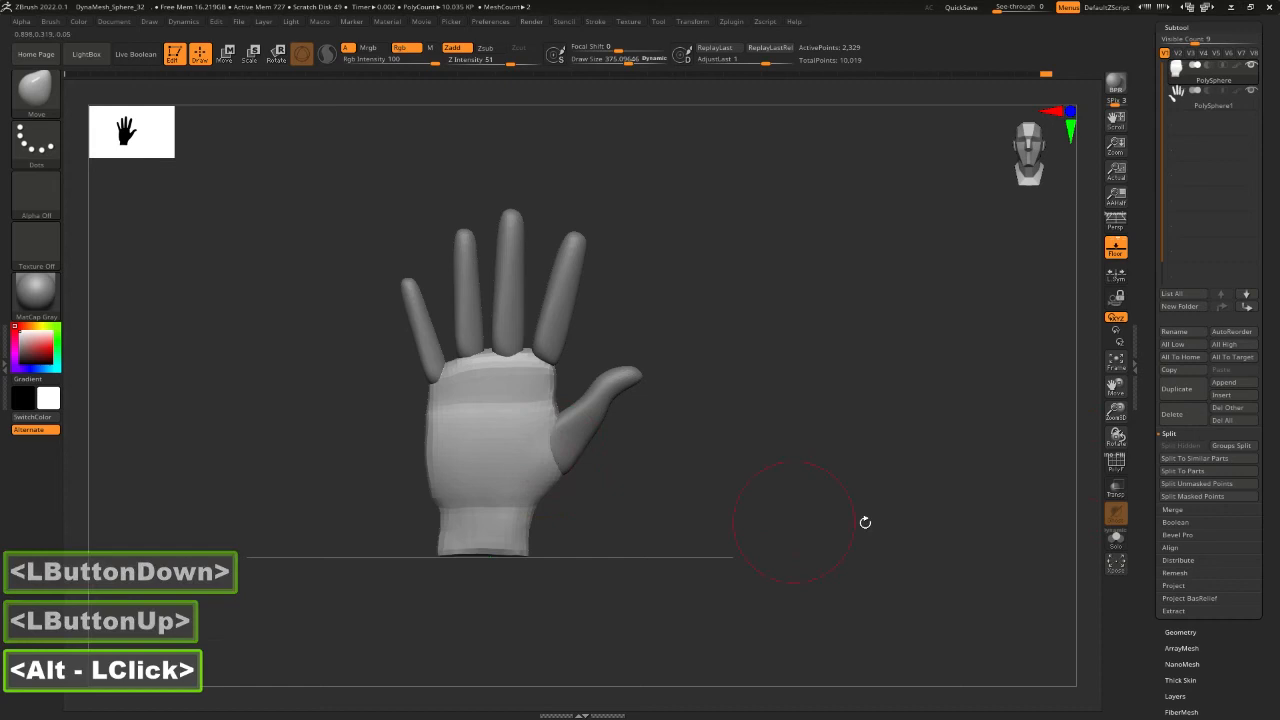
{"action": "left_click", "coordinate": [1138, 606]}
{"action": "left_click", "coordinate": [1156, 591]}
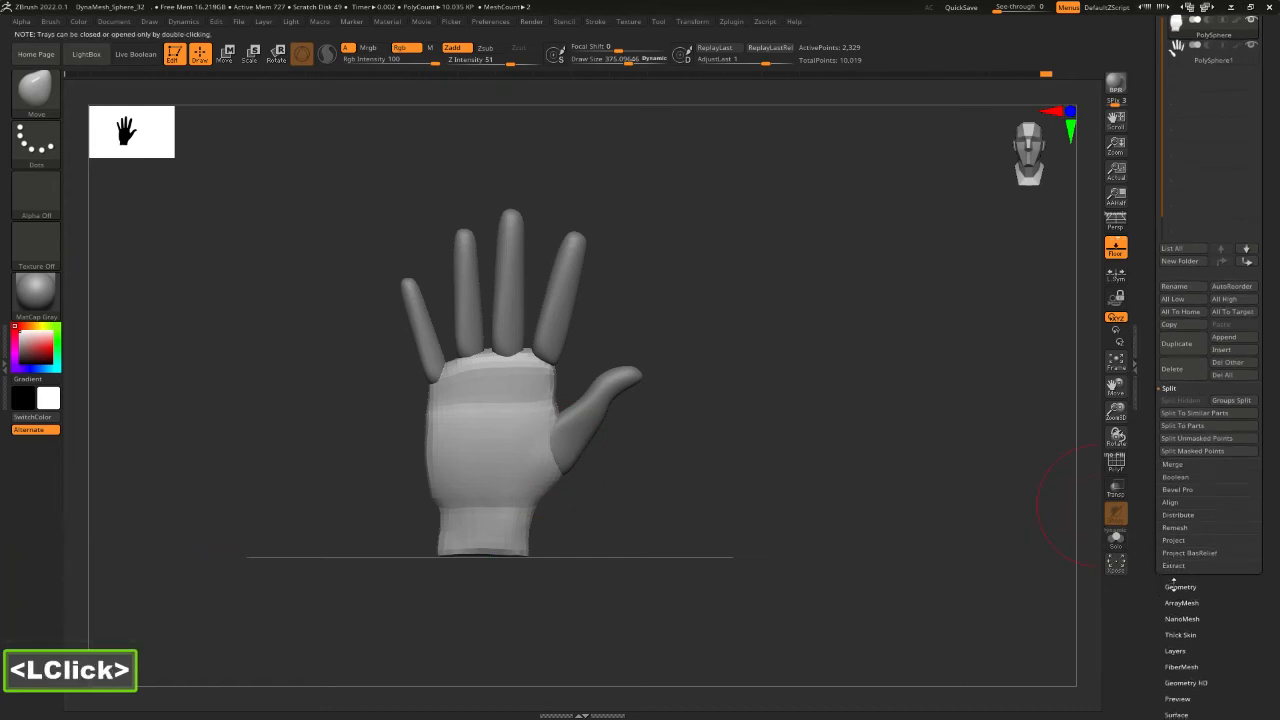
{"action": "double_click", "coordinate": [1160, 583]}
{"action": "left_click_drag", "start_coordinate": [1160, 384], "coordinate": [1187, 468]}
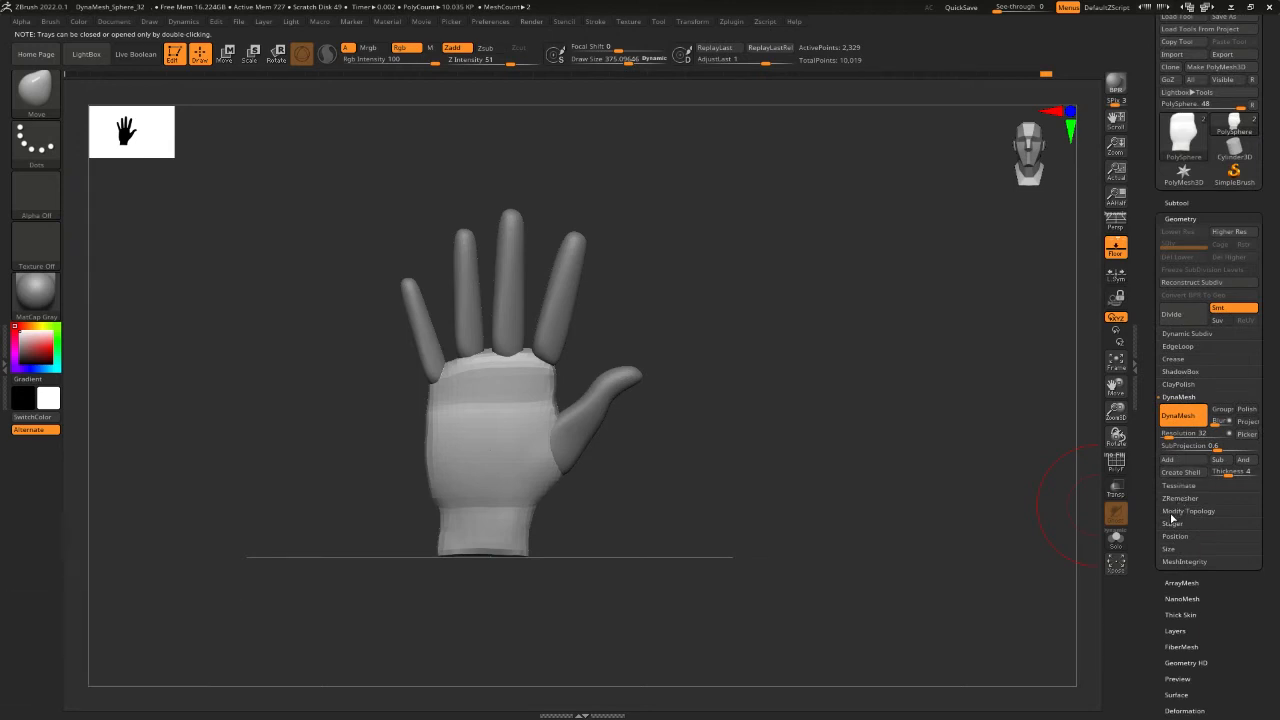
{"action": "left_click", "coordinate": [1180, 511]}
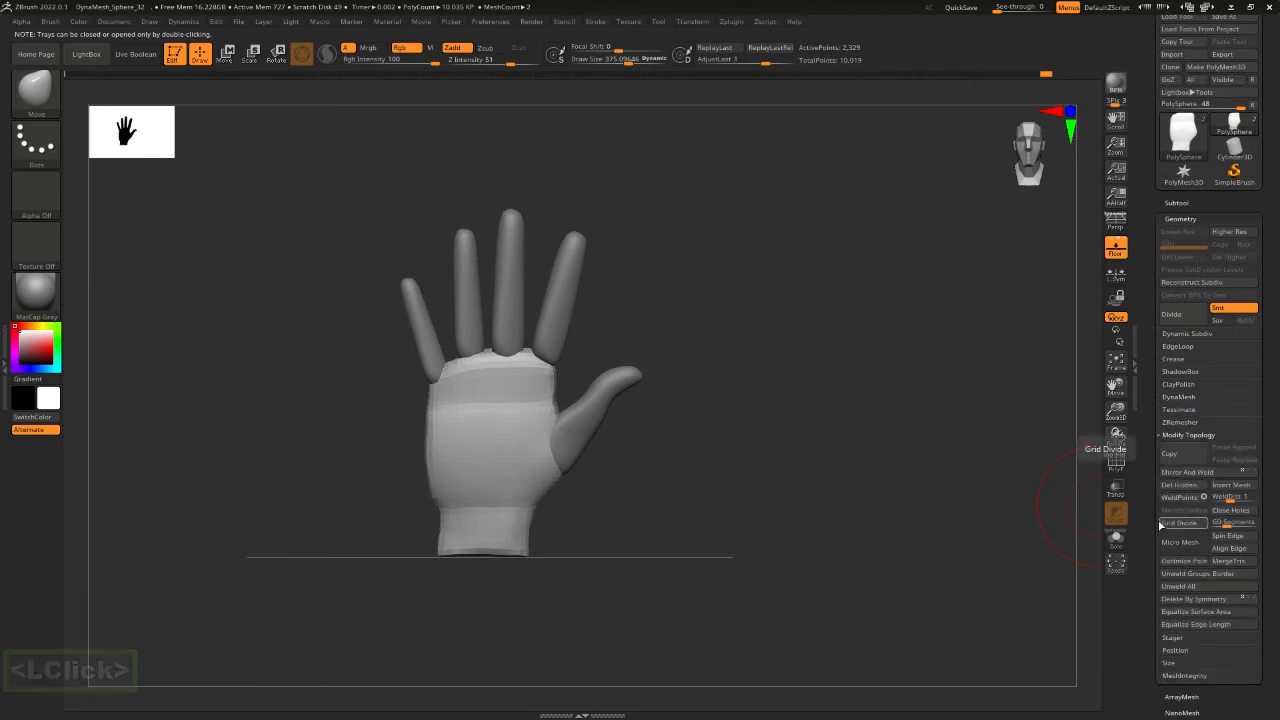
{"action": "left_click", "coordinate": [1184, 436]}
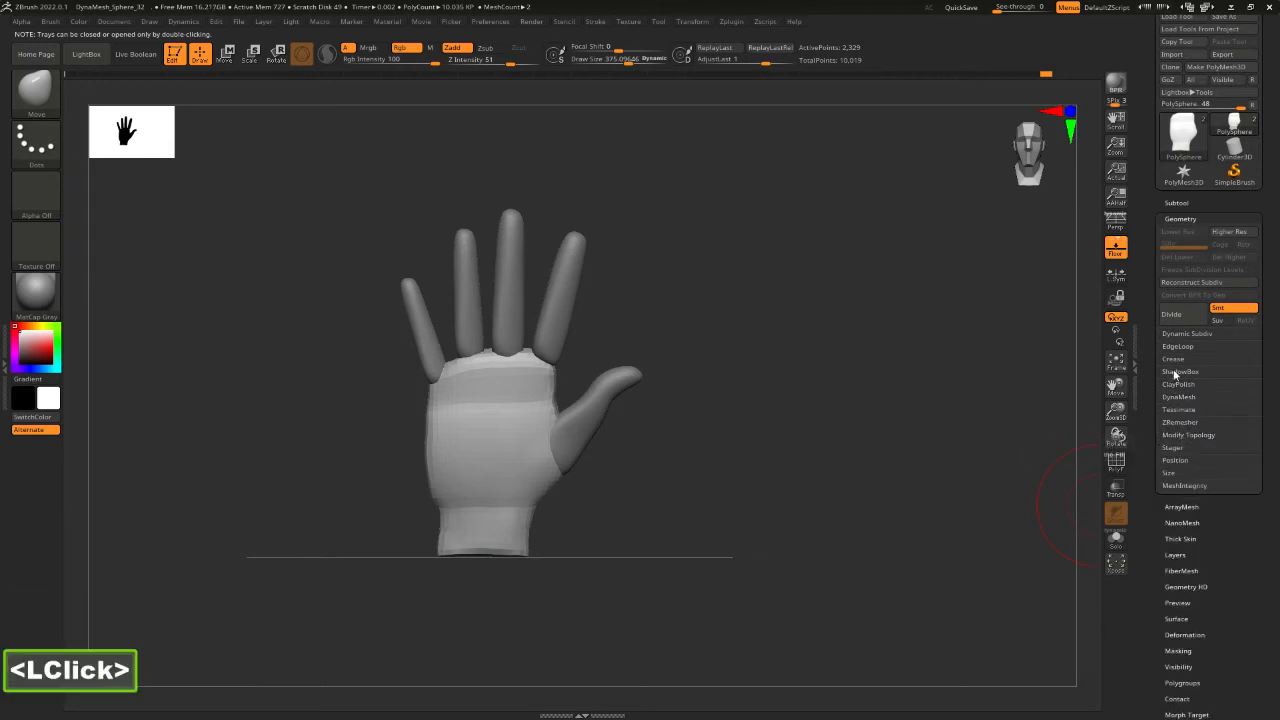
{"action": "left_click", "coordinate": [1178, 397]}
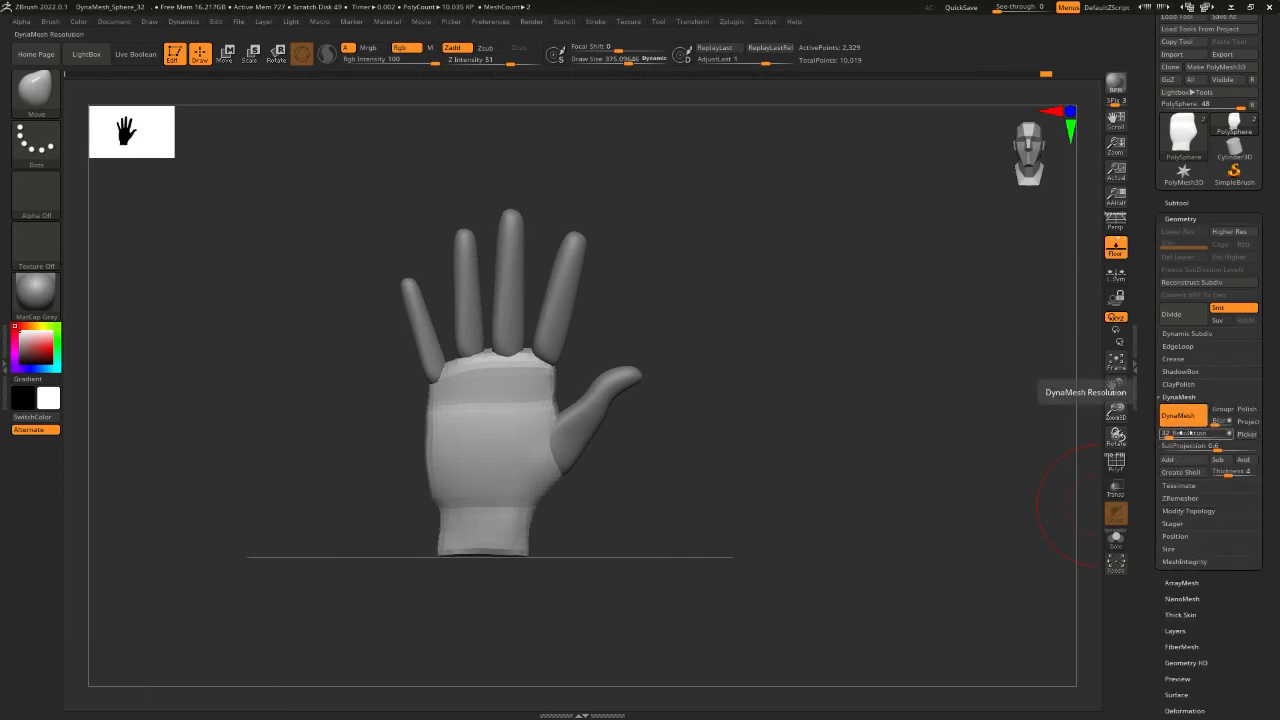
{"action": "left_click", "coordinate": [1184, 432]}
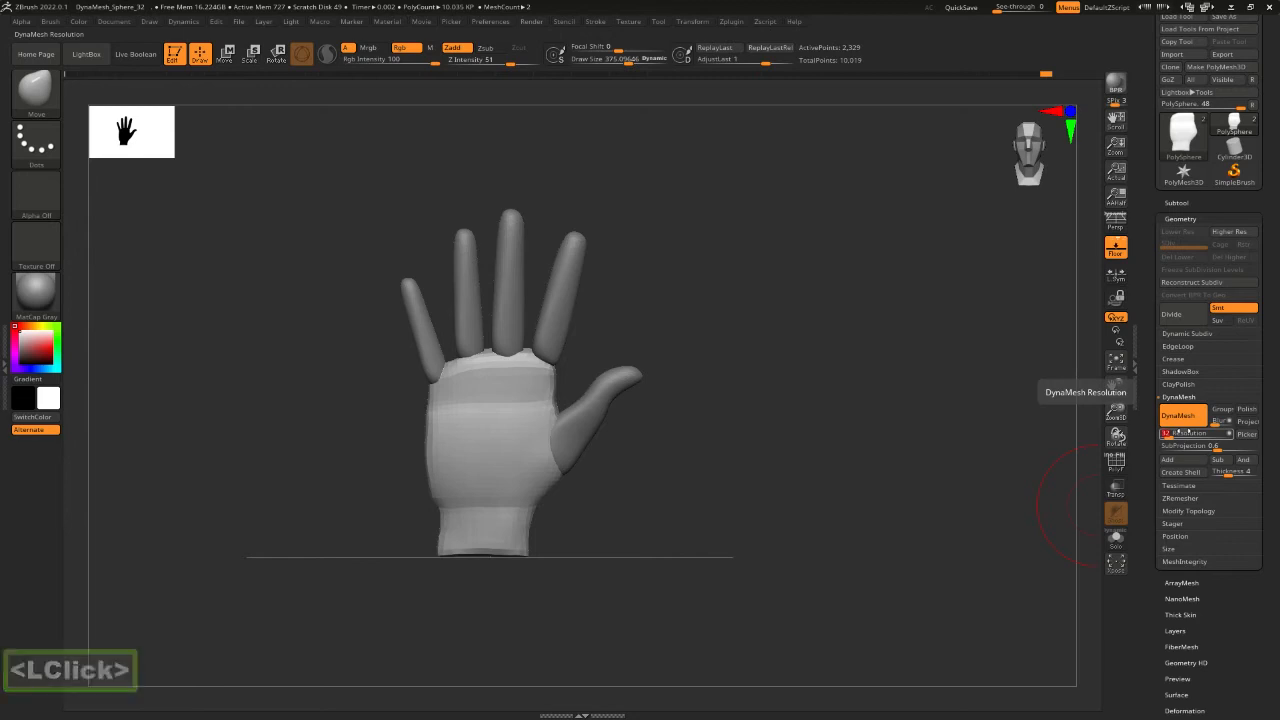
{"action": "type", "text": "64"}
{"action": "key", "text": "Return"}
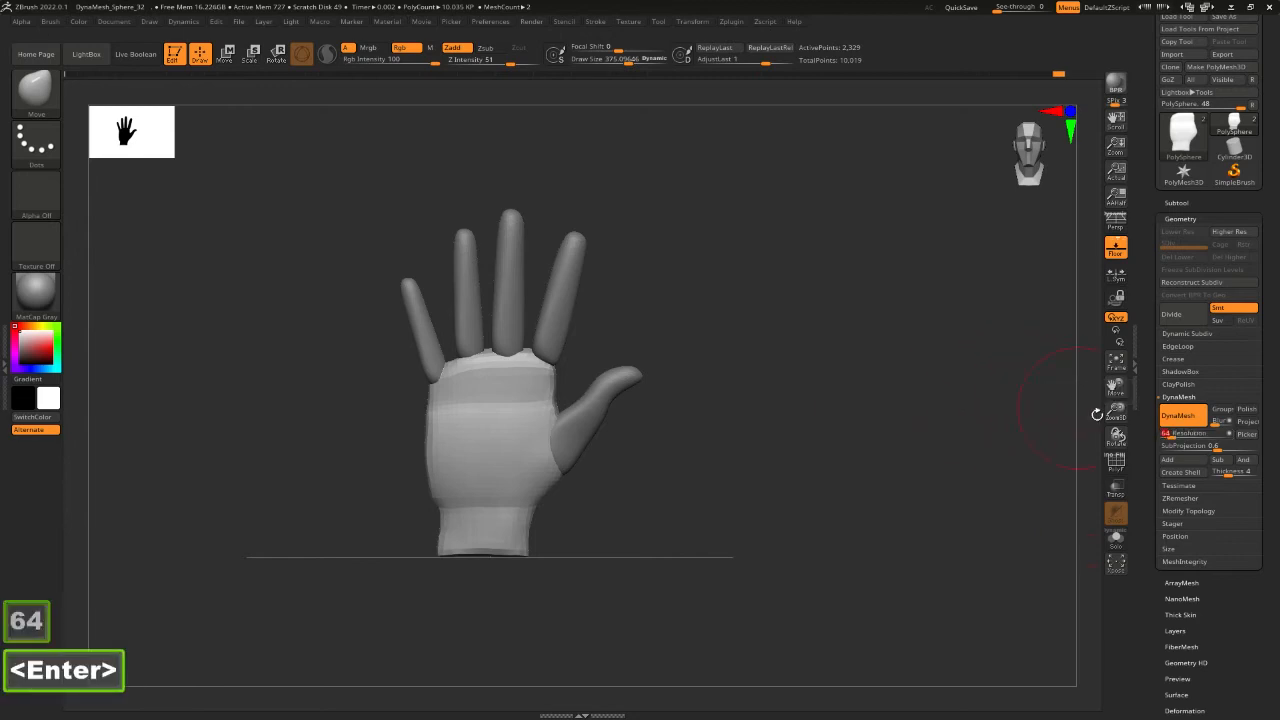
{"action": "left_click", "coordinate": [1212, 440]}
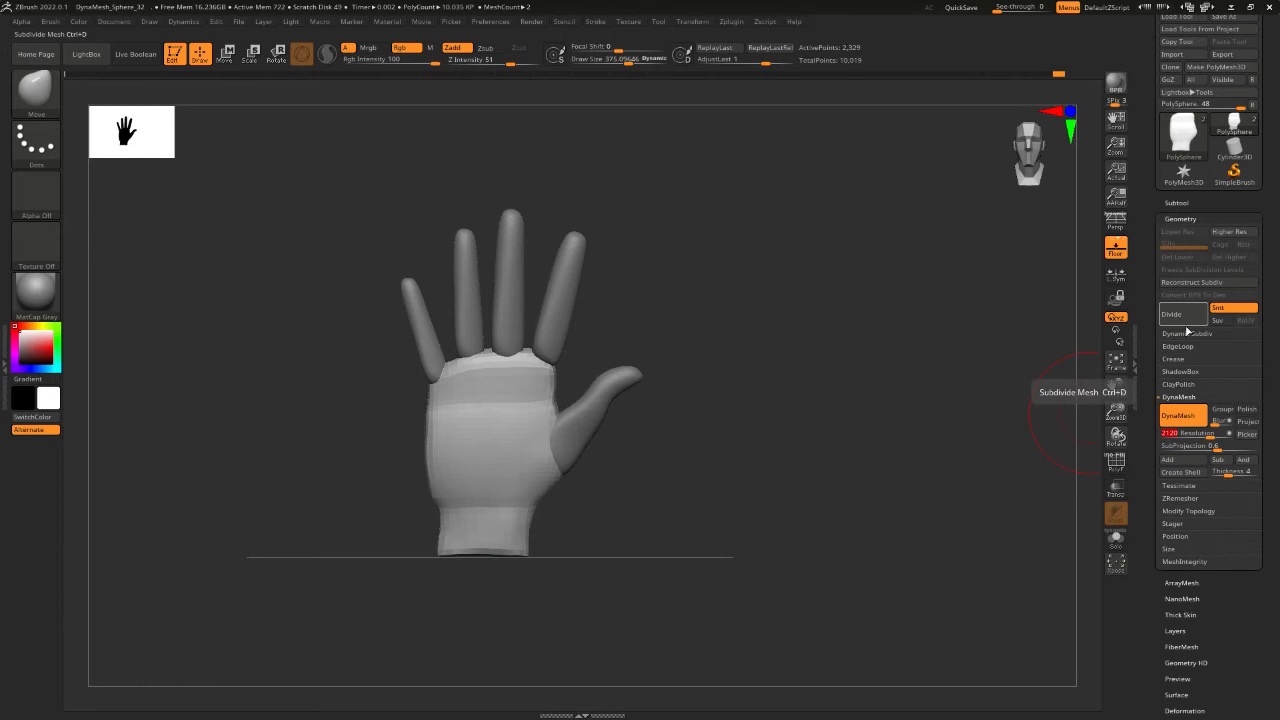
{"action": "type", "text": "64"}
{"action": "key", "text": "Return"}
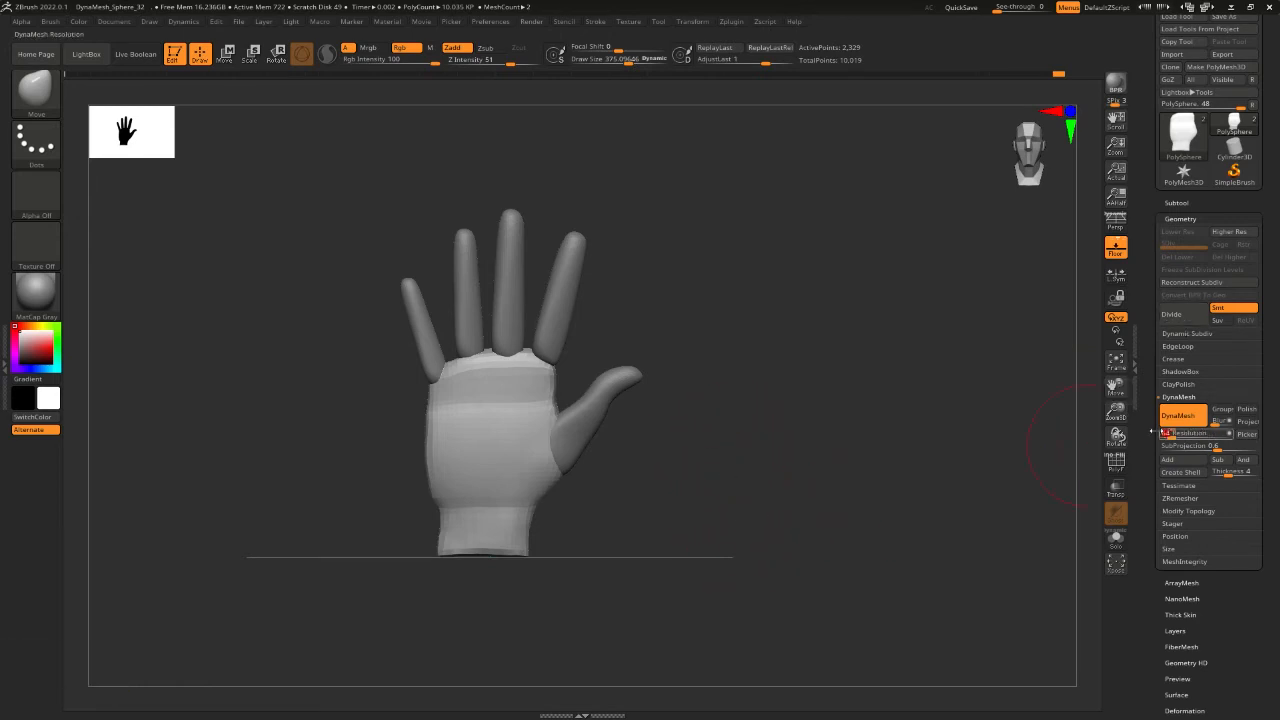
{"action": "left_click", "coordinate": [1176, 416]}
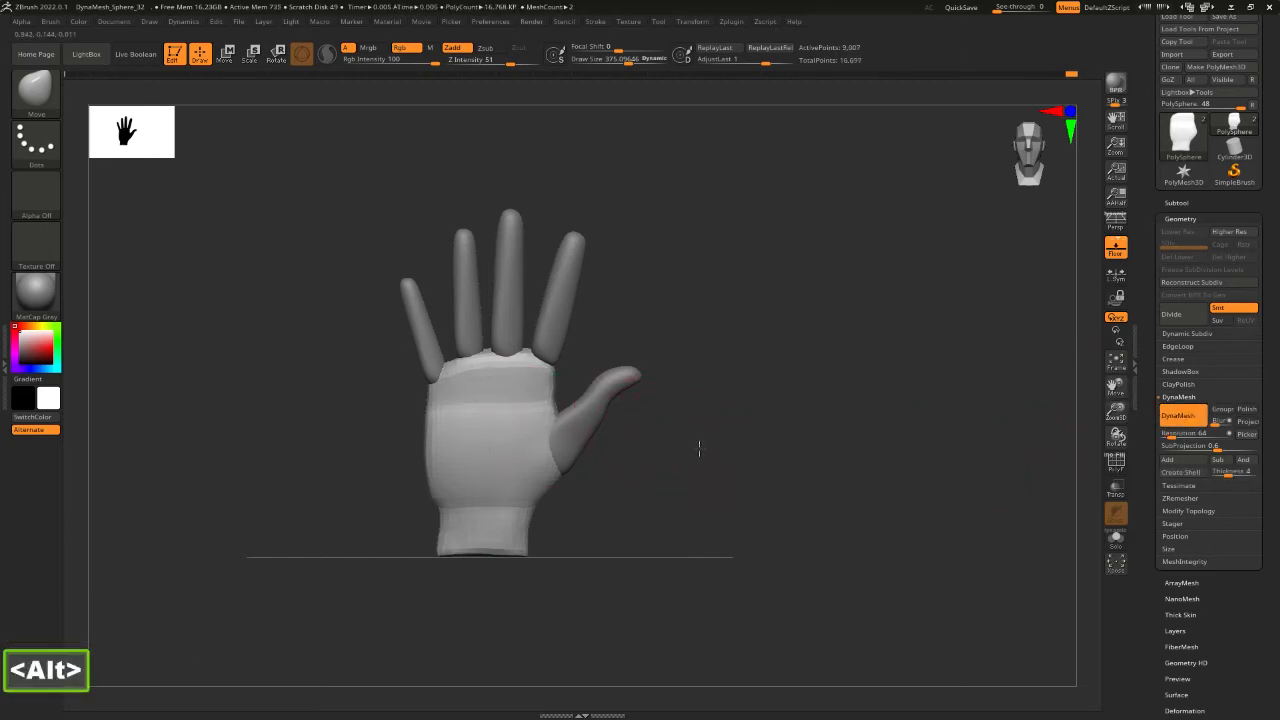
{"action": "left_click_drag", "start_coordinate": [697, 446], "coordinate": [857, 143], "text": "alt"}
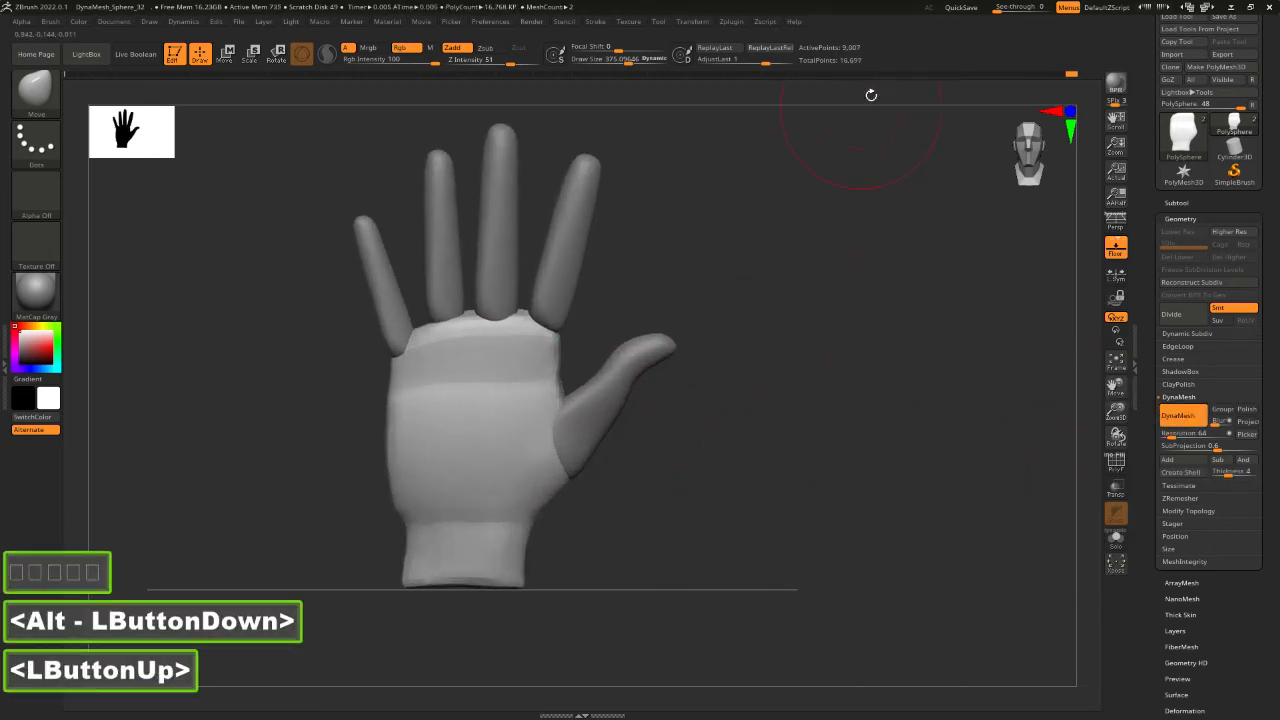
Build up the pad across the palm just below the fingers with the ClayBuildup brush at a draw size of about 201.
{"action": "left_click", "coordinate": [1068, 76]}
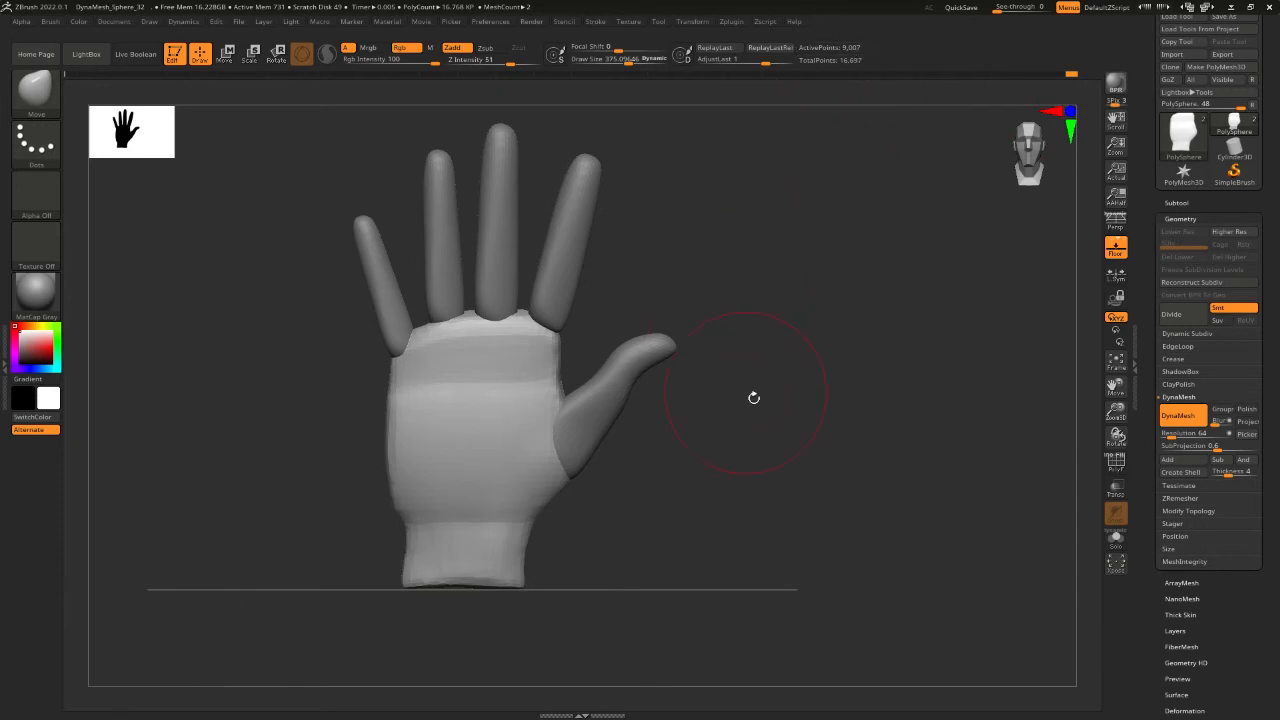
{"action": "left_click", "coordinate": [646, 403], "text": "shift"}
{"action": "key", "text": "3"}
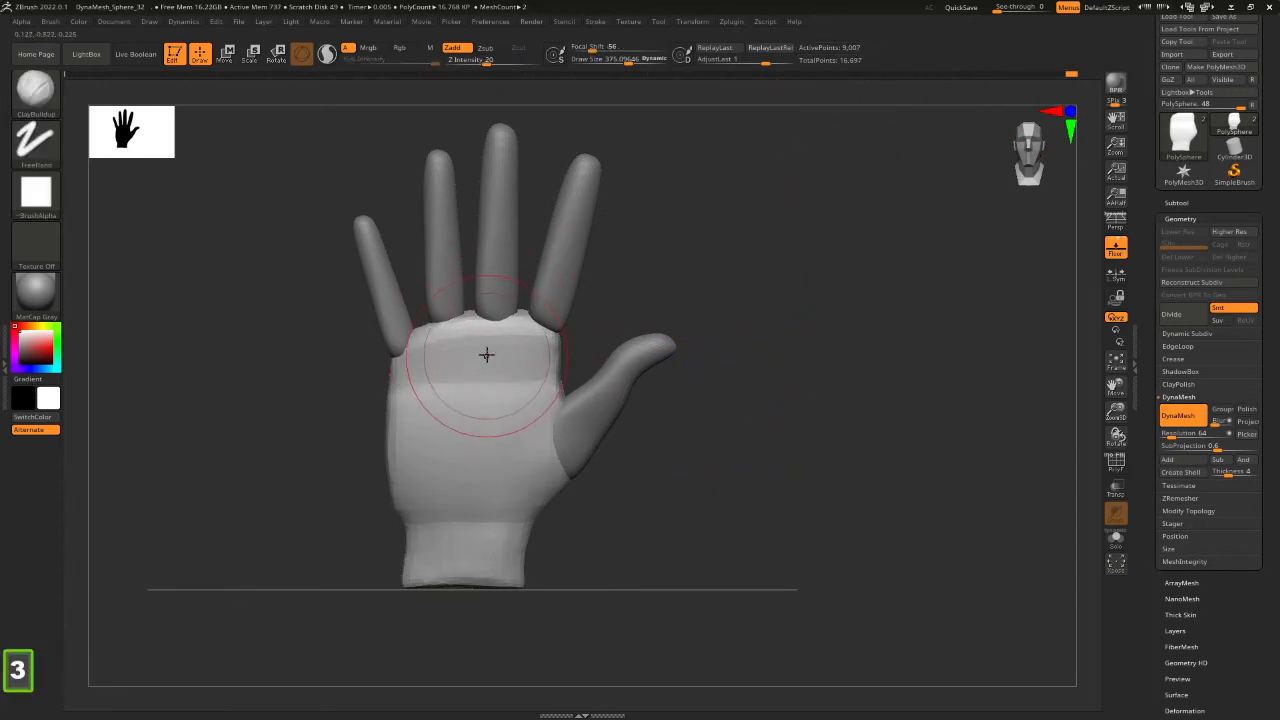
{"action": "key", "text": "space"}
{"action": "left_click_drag", "start_coordinate": [488, 354], "coordinate": [412, 360]}
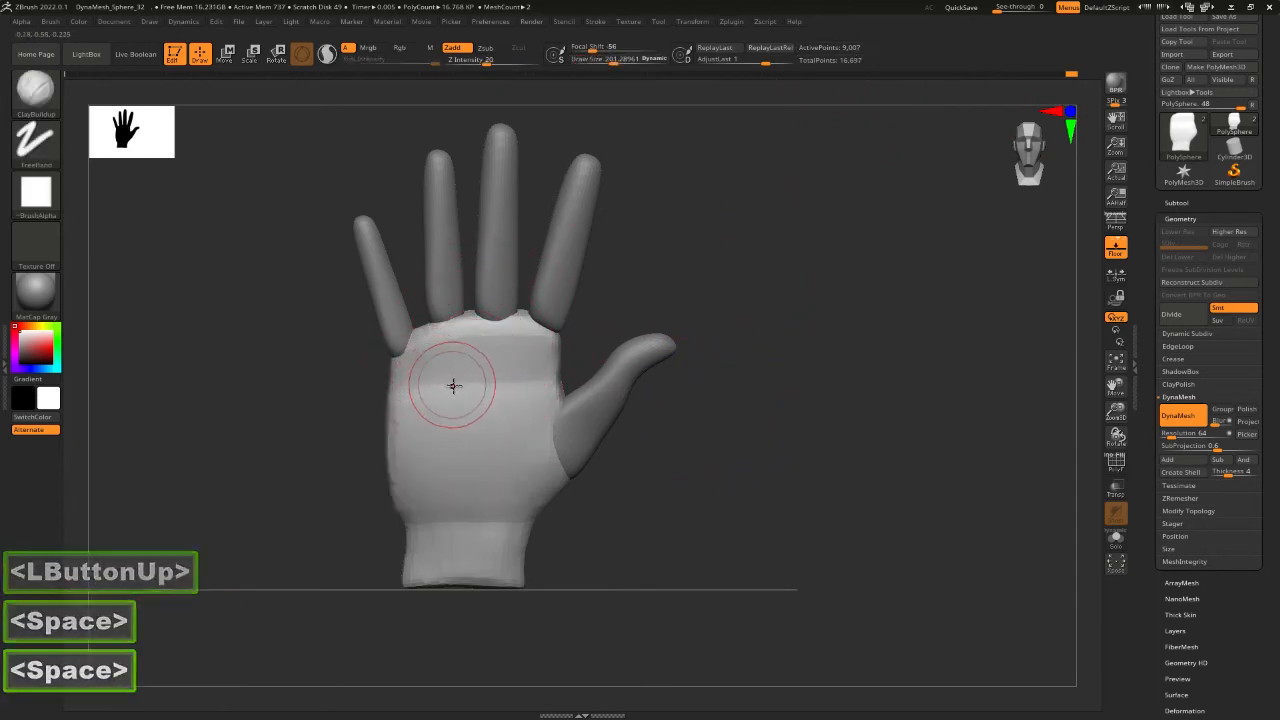
{"action": "left_click", "coordinate": [303, 317]}
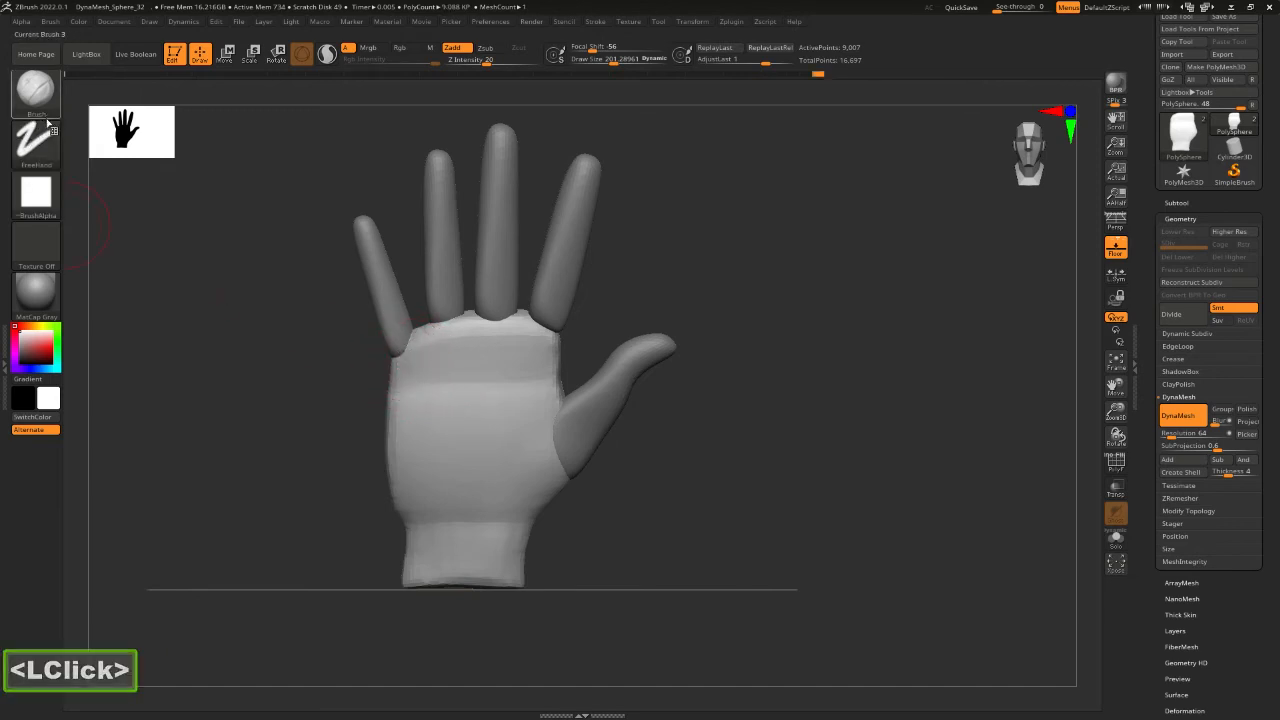
{"action": "left_click_drag", "start_coordinate": [412, 366], "coordinate": [421, 350]}
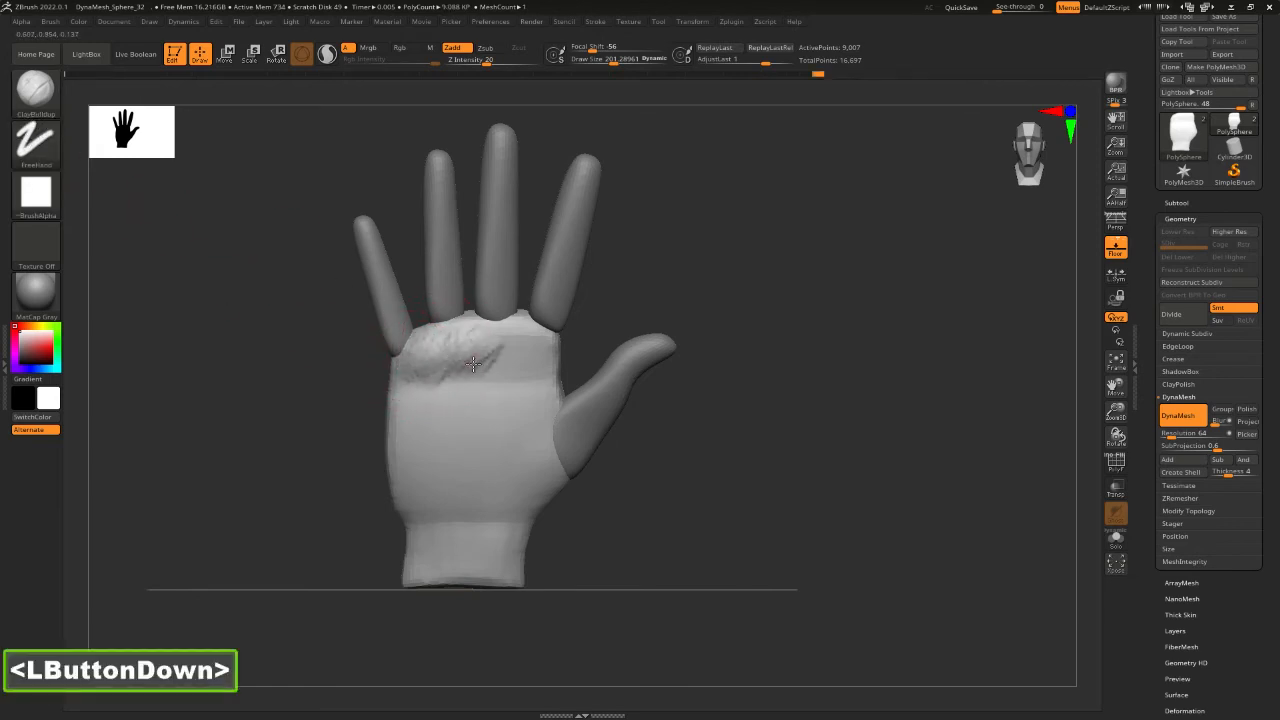
{"action": "left_click_drag", "start_coordinate": [522, 357], "coordinate": [527, 369]}
Build up the fleshy mound at the base of the thumb on the palm side with ClayBuildup strokes.
{"action": "mouse_move", "coordinate": [531, 435]}
{"action": "left_mouse_down"}
{"action": "mouse_move", "coordinate": [502, 422]}
{"action": "mouse_move", "coordinate": [492, 472]}
{"action": "mouse_move", "coordinate": [532, 498]}
{"action": "mouse_move", "coordinate": [511, 425]}
{"action": "left_mouse_up"}
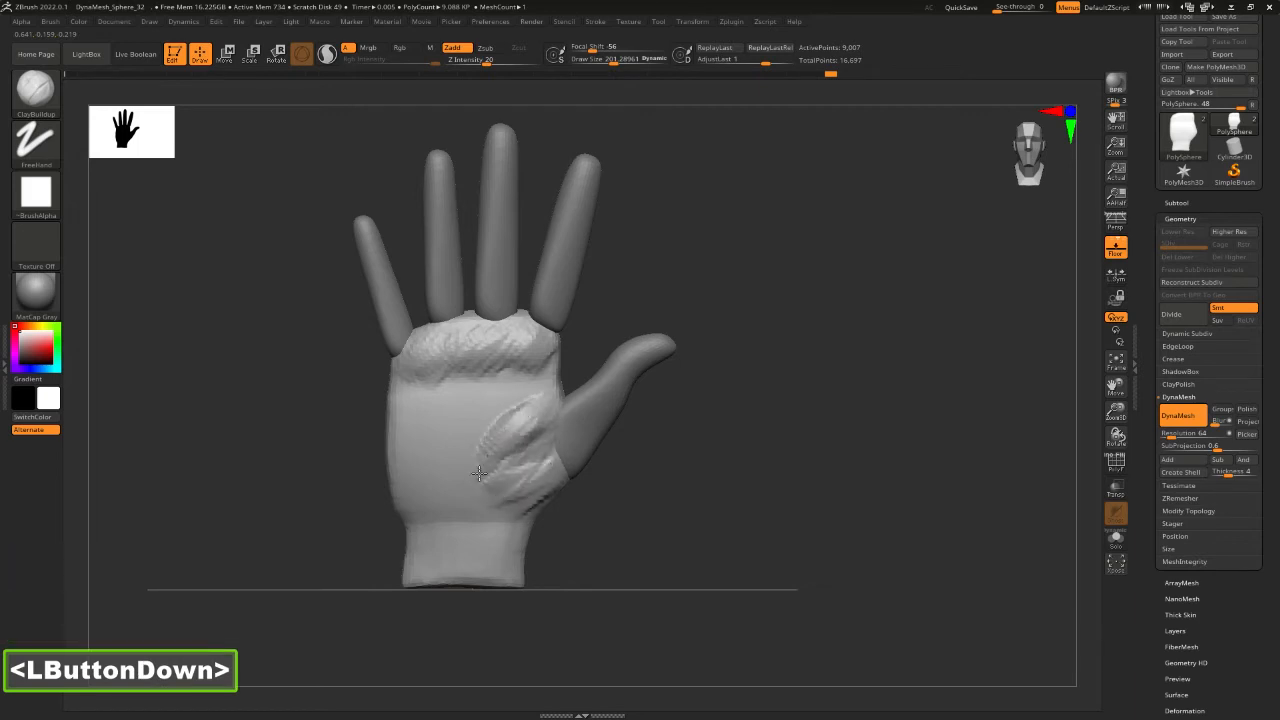
{"action": "left_click_drag", "start_coordinate": [479, 473], "coordinate": [494, 440]}
{"action": "mouse_move", "coordinate": [488, 442]}
{"action": "left_mouse_down"}
{"action": "mouse_move", "coordinate": [480, 466]}
{"action": "mouse_move", "coordinate": [508, 478]}
{"action": "left_mouse_up"}
{"action": "mouse_move", "coordinate": [522, 442]}
{"action": "left_mouse_down"}
{"action": "mouse_move", "coordinate": [517, 474]}
{"action": "mouse_move", "coordinate": [541, 485]}
{"action": "mouse_move", "coordinate": [557, 410]}
{"action": "mouse_move", "coordinate": [466, 471]}
{"action": "mouse_move", "coordinate": [425, 413]}
{"action": "left_mouse_up"}
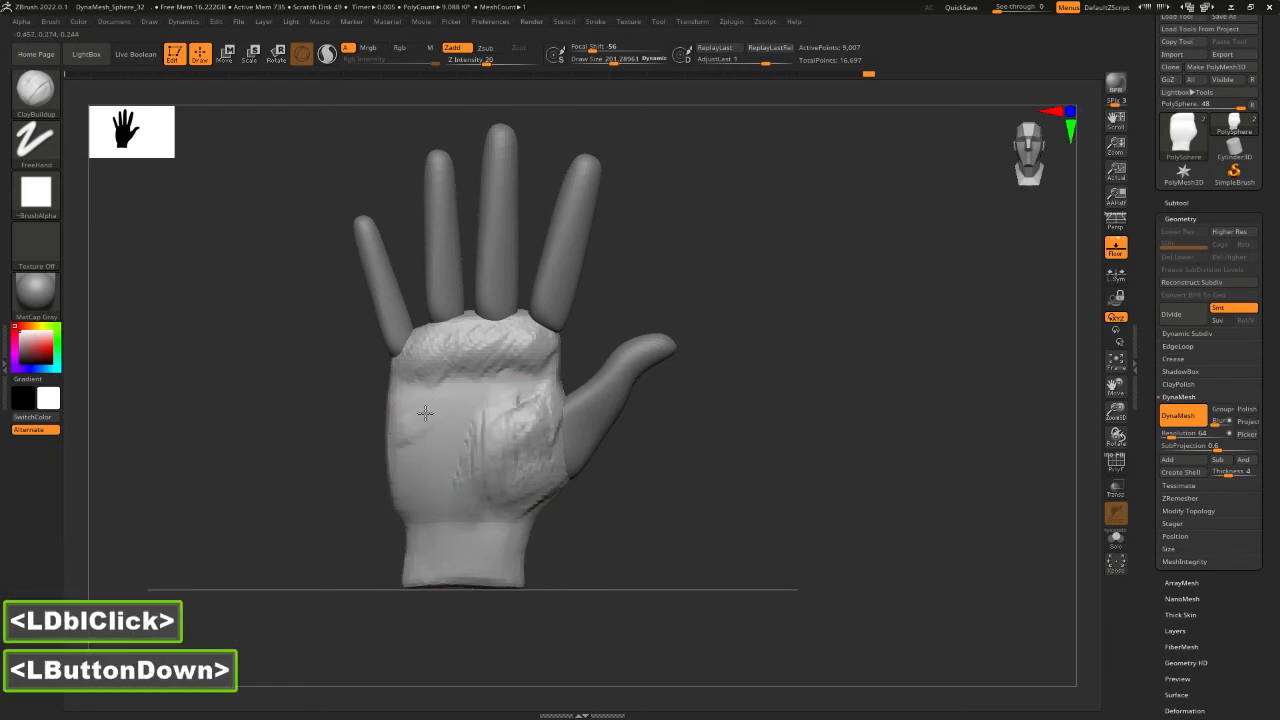
Build up the mound along the little-finger side of the palm and fill toward the palm's centre with ClayBuildup.
{"action": "left_click_drag", "start_coordinate": [436, 481], "coordinate": [439, 482]}
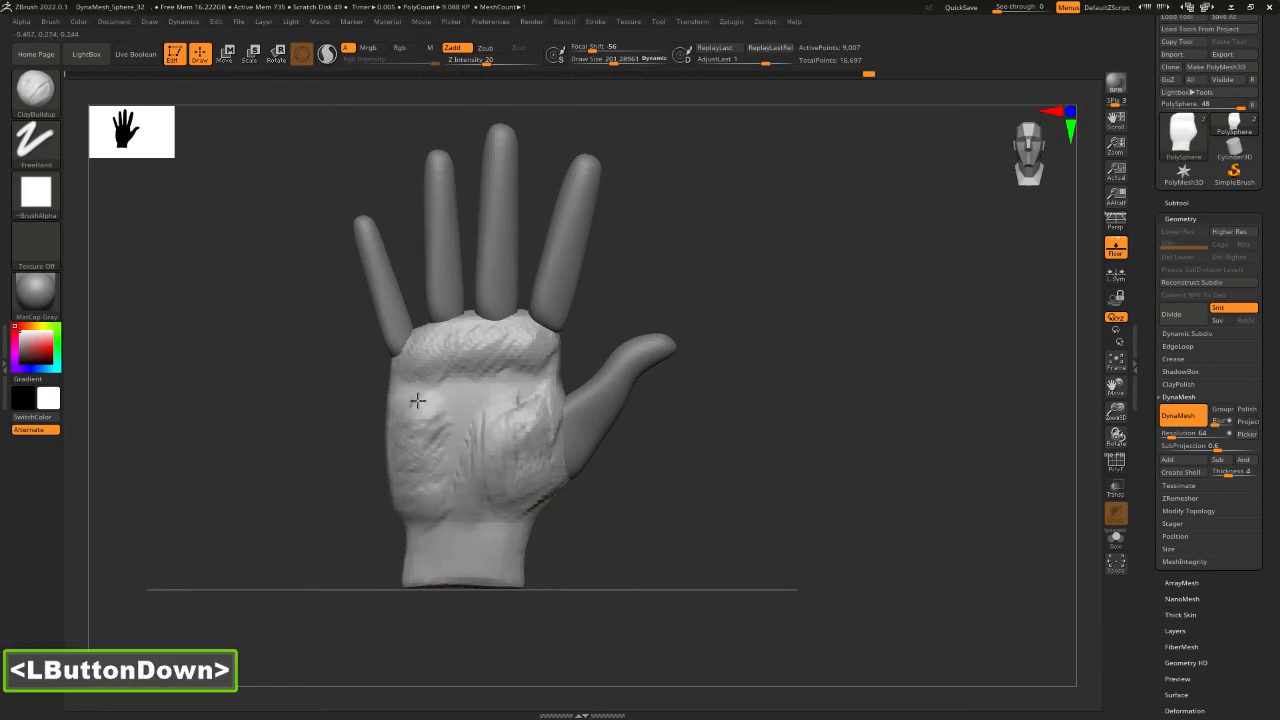
{"action": "left_click_drag", "start_coordinate": [418, 401], "coordinate": [414, 436]}
{"action": "mouse_move", "coordinate": [432, 420]}
{"action": "left_mouse_down"}
{"action": "mouse_move", "coordinate": [434, 449]}
{"action": "mouse_move", "coordinate": [456, 454]}
{"action": "left_mouse_up"}
{"action": "left_click_drag", "start_coordinate": [472, 410], "coordinate": [484, 484]}
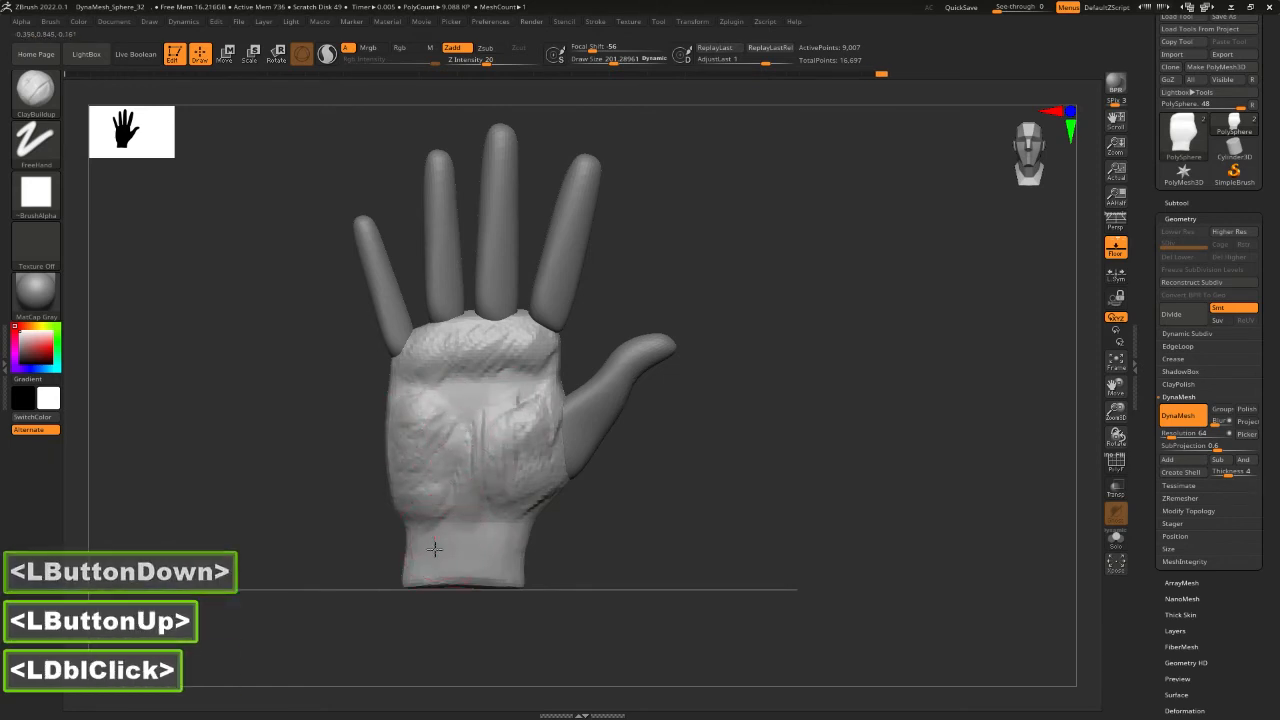
Reshape the wrist's thickness from both side views, using the Move brush to pull its front and back contours outward.
{"action": "left_click_drag", "start_coordinate": [597, 537], "coordinate": [720, 540]}
{"action": "left_click_drag", "start_coordinate": [526, 554], "coordinate": [549, 540], "text": "alt"}
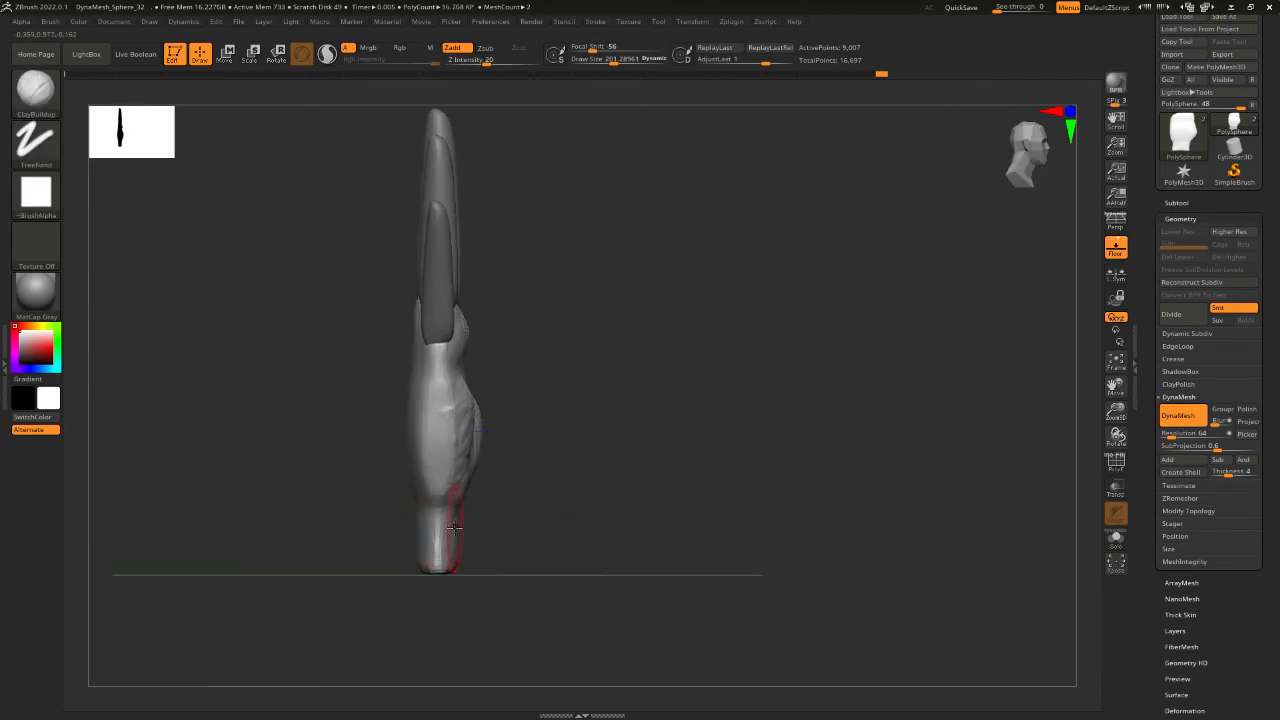
{"action": "mouse_move", "coordinate": [460, 527]}
{"action": "left_mouse_down"}
{"action": "mouse_move", "coordinate": [600, 530]}
{"action": "mouse_move", "coordinate": [657, 514]}
{"action": "mouse_move", "coordinate": [462, 541]}
{"action": "mouse_move", "coordinate": [463, 567]}
{"action": "left_mouse_up"}
{"action": "key", "text": "2"}
{"action": "key", "text": "2"}
{"action": "mouse_move", "coordinate": [526, 534]}
{"action": "left_mouse_down", "text": "shift"}
{"action": "mouse_move", "coordinate": [431, 543]}
{"action": "mouse_move", "coordinate": [449, 517]}
{"action": "left_mouse_up", "text": "shift"}
{"action": "left_click", "coordinate": [456, 528]}
{"action": "left_click", "coordinate": [452, 525]}
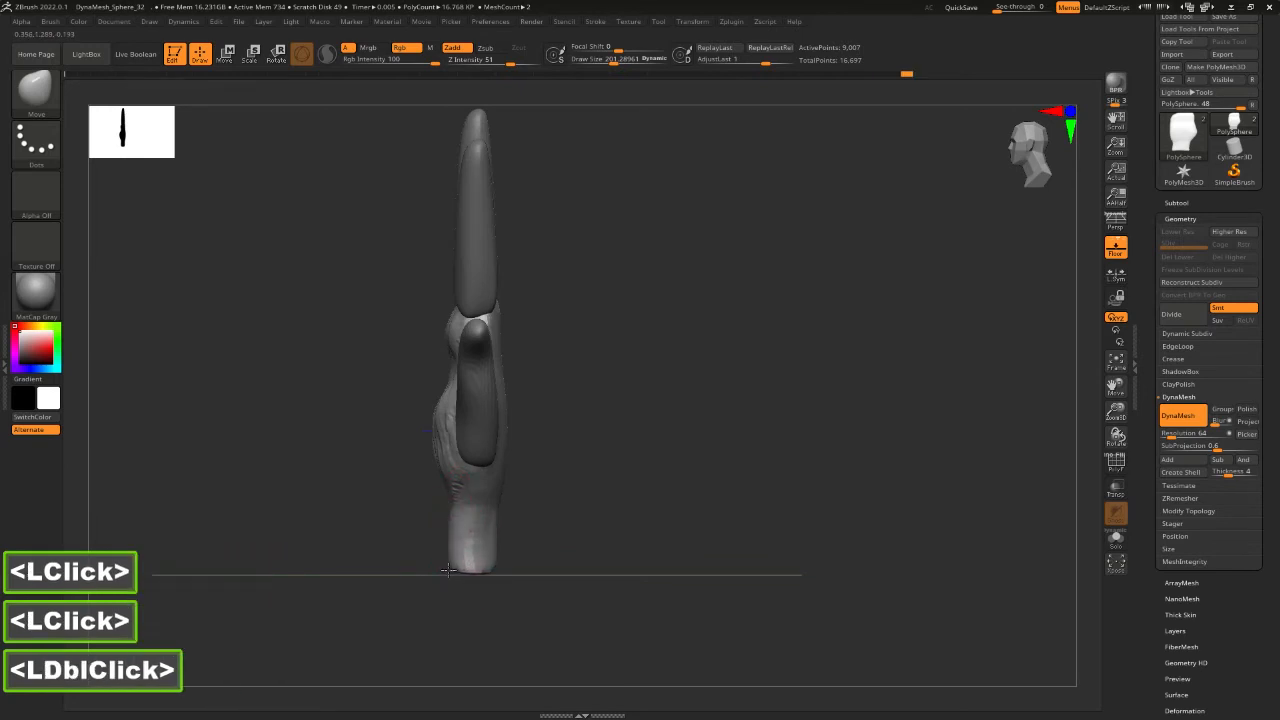
{"action": "left_click", "coordinate": [497, 543]}
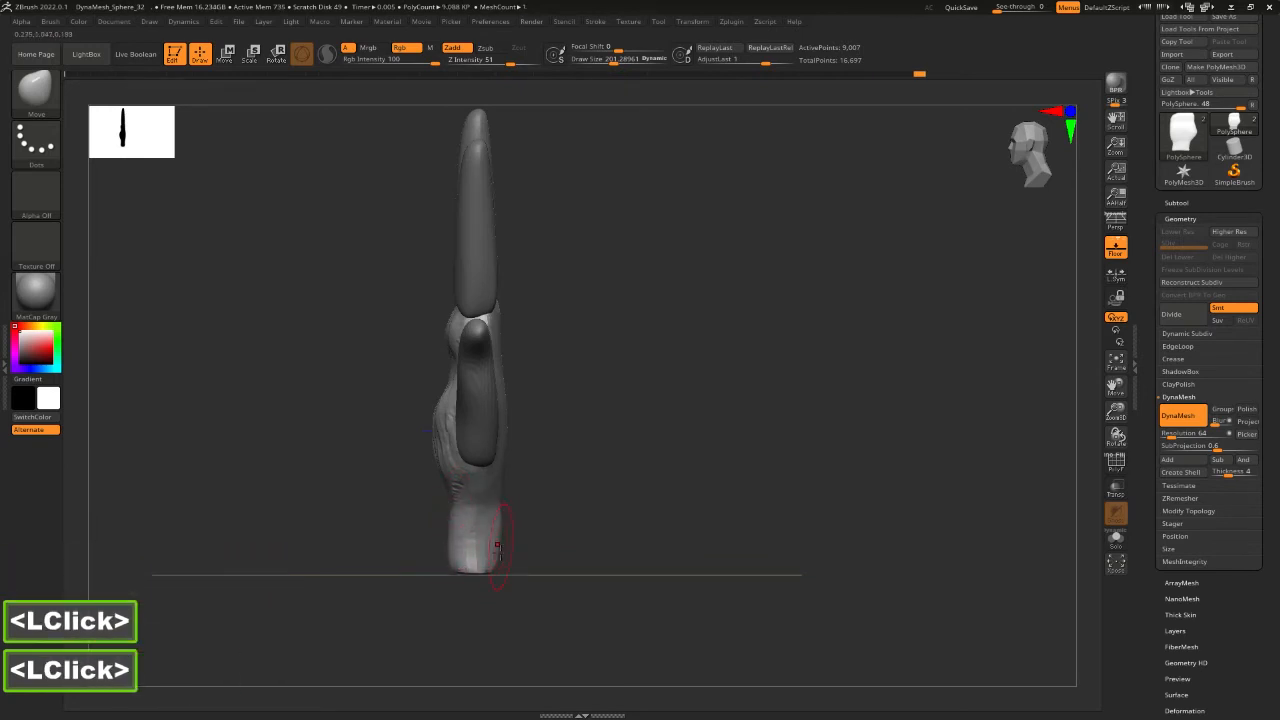
{"action": "mouse_move", "coordinate": [518, 546]}
{"action": "left_mouse_down"}
{"action": "mouse_move", "coordinate": [424, 548]}
{"action": "mouse_move", "coordinate": [494, 551]}
{"action": "left_mouse_up"}
{"action": "double_click", "coordinate": [496, 540]}
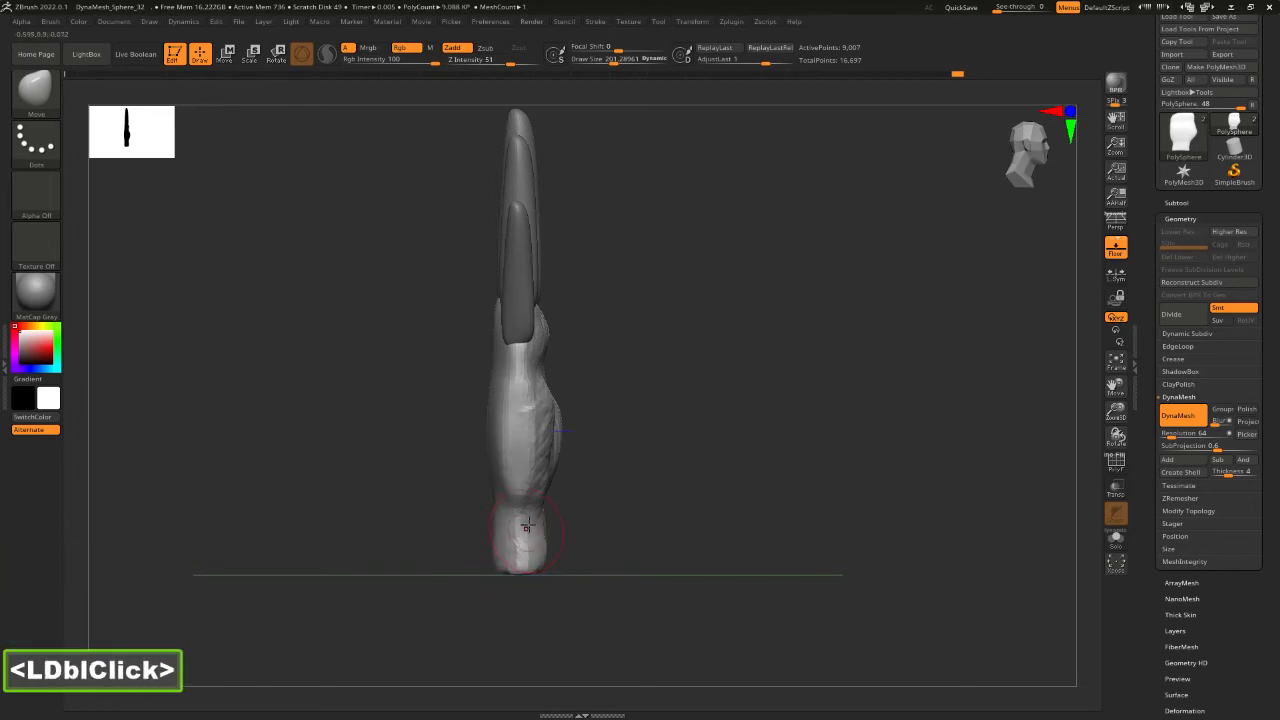
Adjust the wrist from the little-finger side and the back of the hand with the Move brush.
{"action": "left_click", "coordinate": [497, 518]}
{"action": "mouse_move", "coordinate": [443, 520]}
{"action": "left_mouse_down"}
{"action": "mouse_move", "coordinate": [510, 540]}
{"action": "mouse_move", "coordinate": [414, 529]}
{"action": "mouse_move", "coordinate": [467, 512]}
{"action": "mouse_move", "coordinate": [463, 558]}
{"action": "left_mouse_up"}
{"action": "left_click", "coordinate": [424, 534], "text": "alt"}
{"action": "left_click", "coordinate": [470, 550], "text": "alt"}
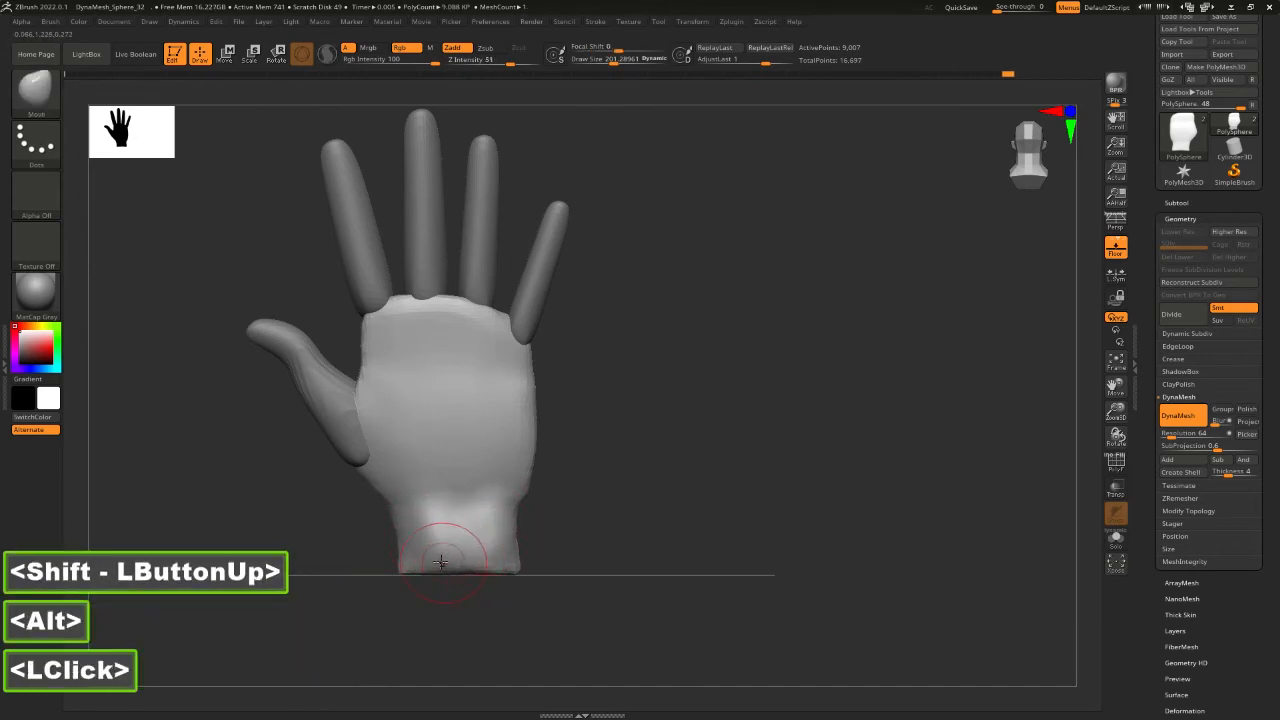
{"action": "double_click", "coordinate": [462, 552]}
{"action": "double_click", "coordinate": [470, 557]}
Smooth and reshape the palm side of the wrist with the Smooth and Move brushes, checking it from the side.
{"action": "left_click_drag", "start_coordinate": [606, 524], "coordinate": [499, 544]}
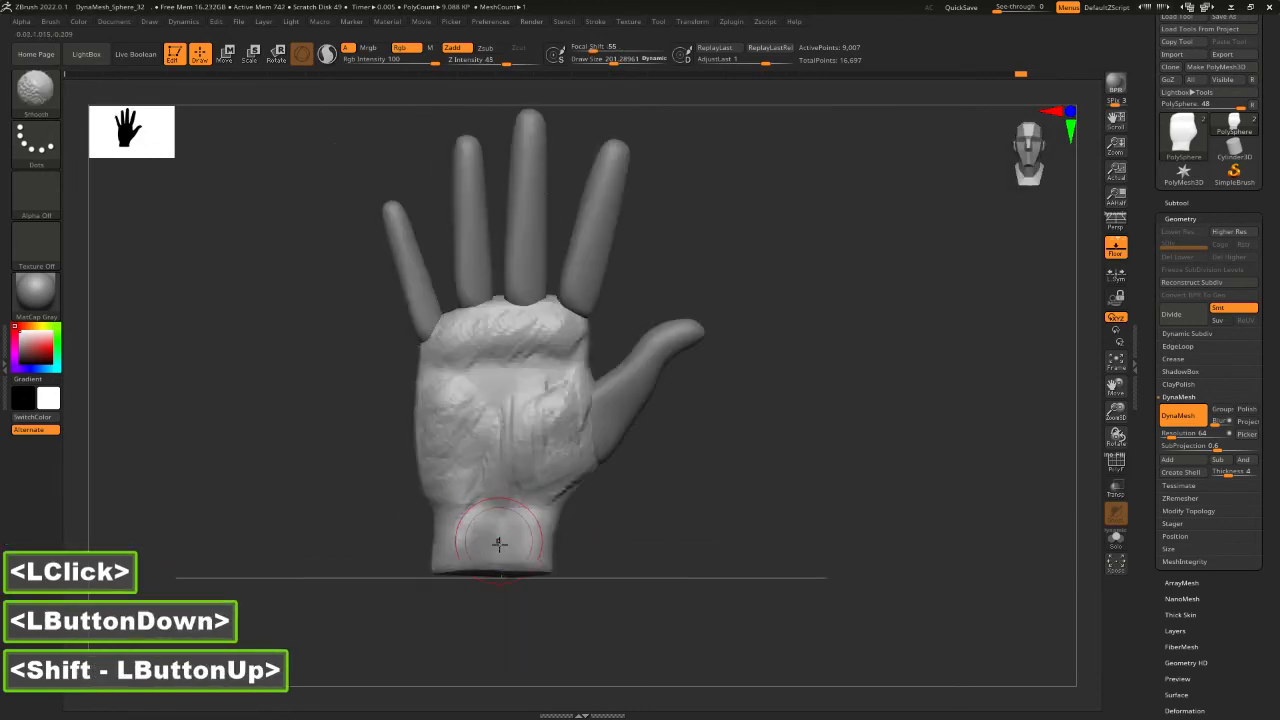
{"action": "double_click", "coordinate": [469, 560]}
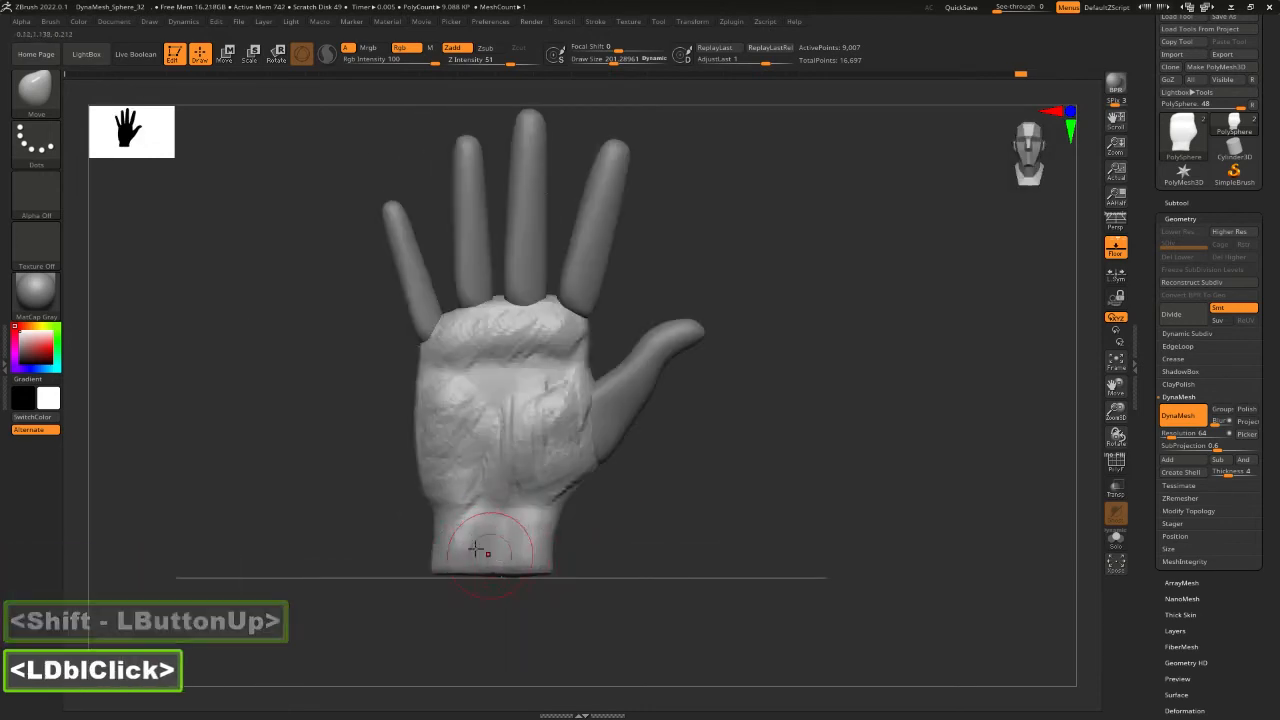
{"action": "left_click", "coordinate": [495, 540], "text": "alt"}
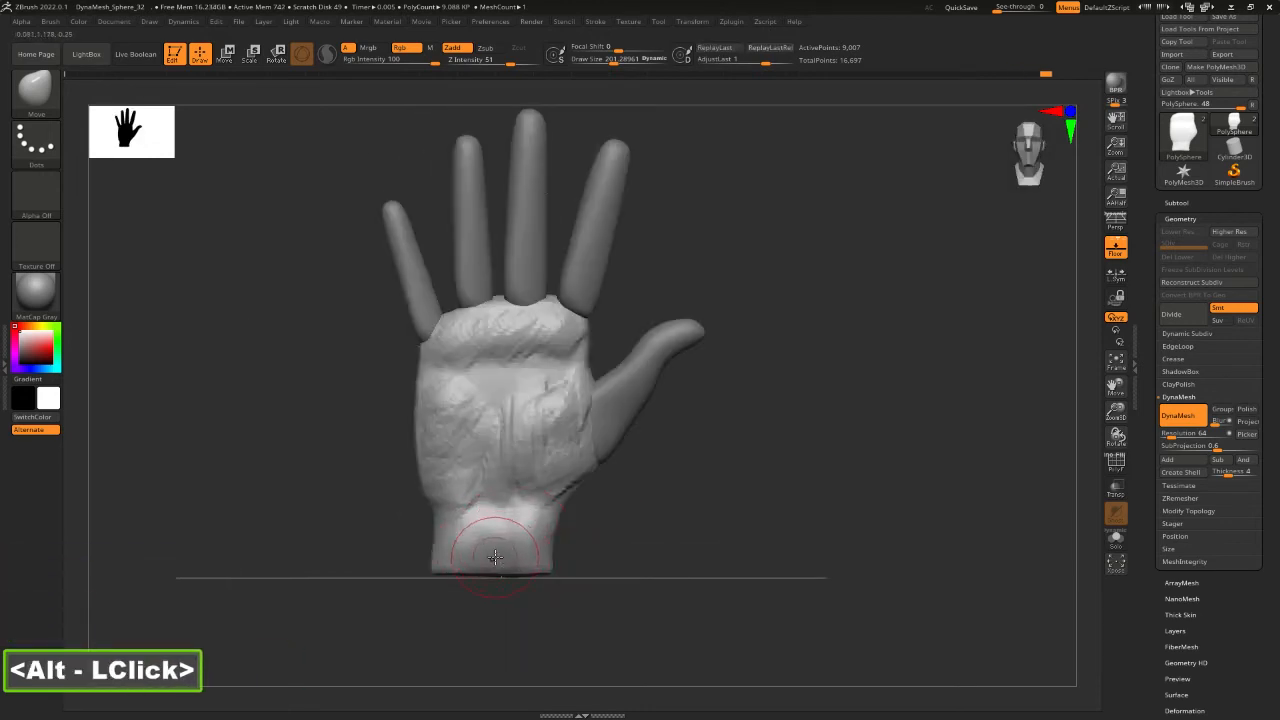
{"action": "left_click", "coordinate": [464, 555], "text": "alt"}
{"action": "left_click_drag", "start_coordinate": [486, 539], "coordinate": [523, 560], "text": "shift"}
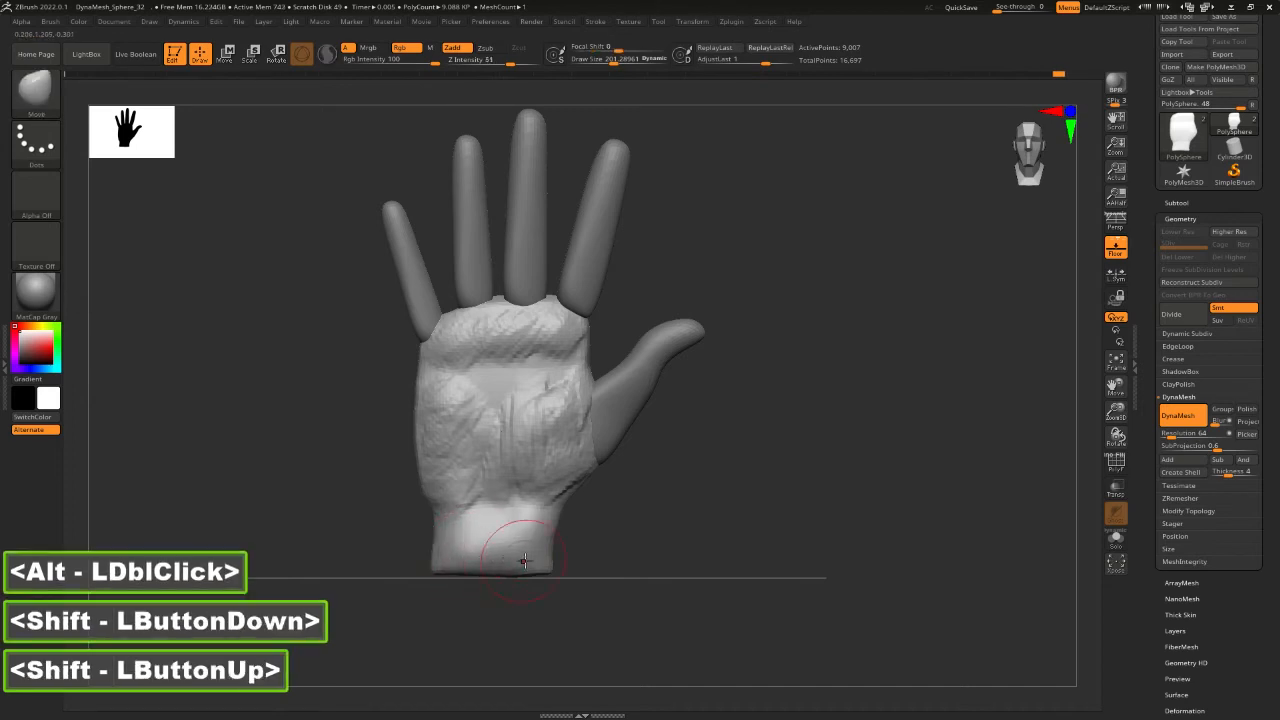
{"action": "left_click", "coordinate": [520, 560]}
{"action": "left_click", "coordinate": [597, 547]}
{"action": "left_click_drag", "start_coordinate": [597, 547], "coordinate": [490, 560], "text": "shift"}
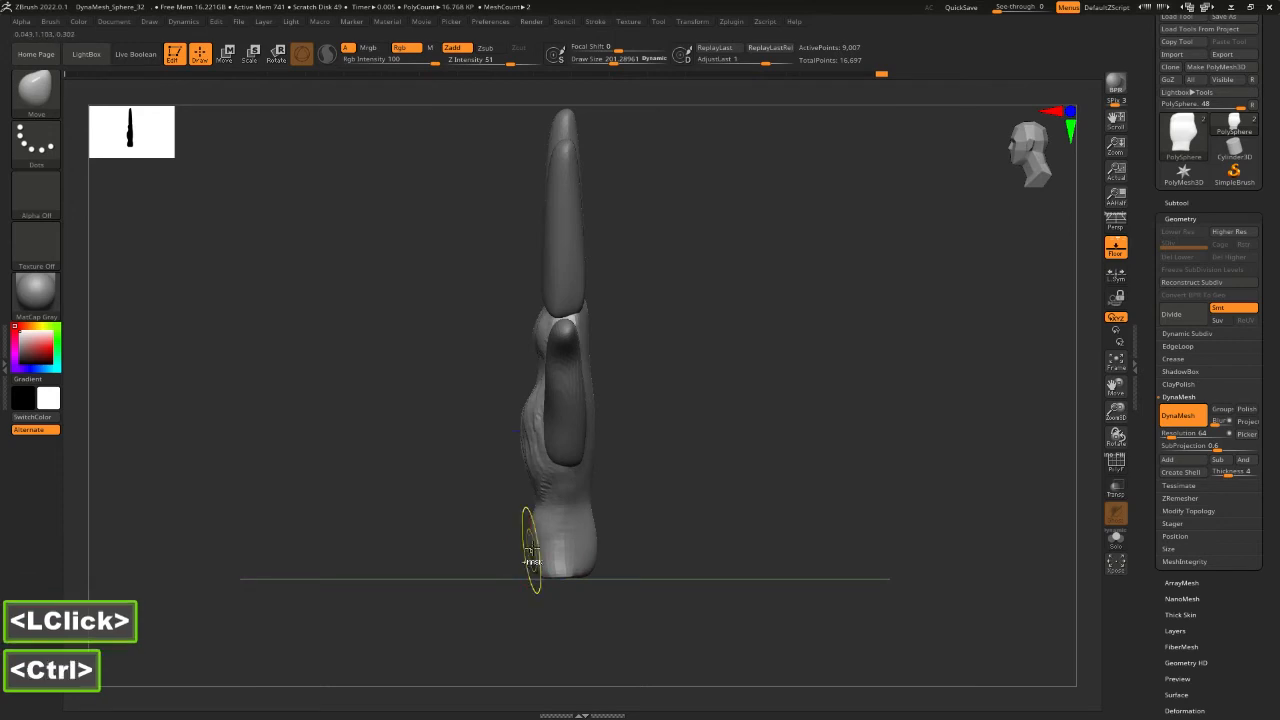
Undo the last two wrist edits and flatten the palm side of the wrist with the TrimDynamic brush.
{"action": "key", "text": "ctrl+z"}
{"action": "key", "text": "ctrl+z"}
{"action": "left_click_drag", "start_coordinate": [626, 503], "coordinate": [510, 545], "text": "shift"}
{"action": "key", "text": "4"}
{"action": "left_click_drag", "start_coordinate": [582, 560], "coordinate": [494, 545]}
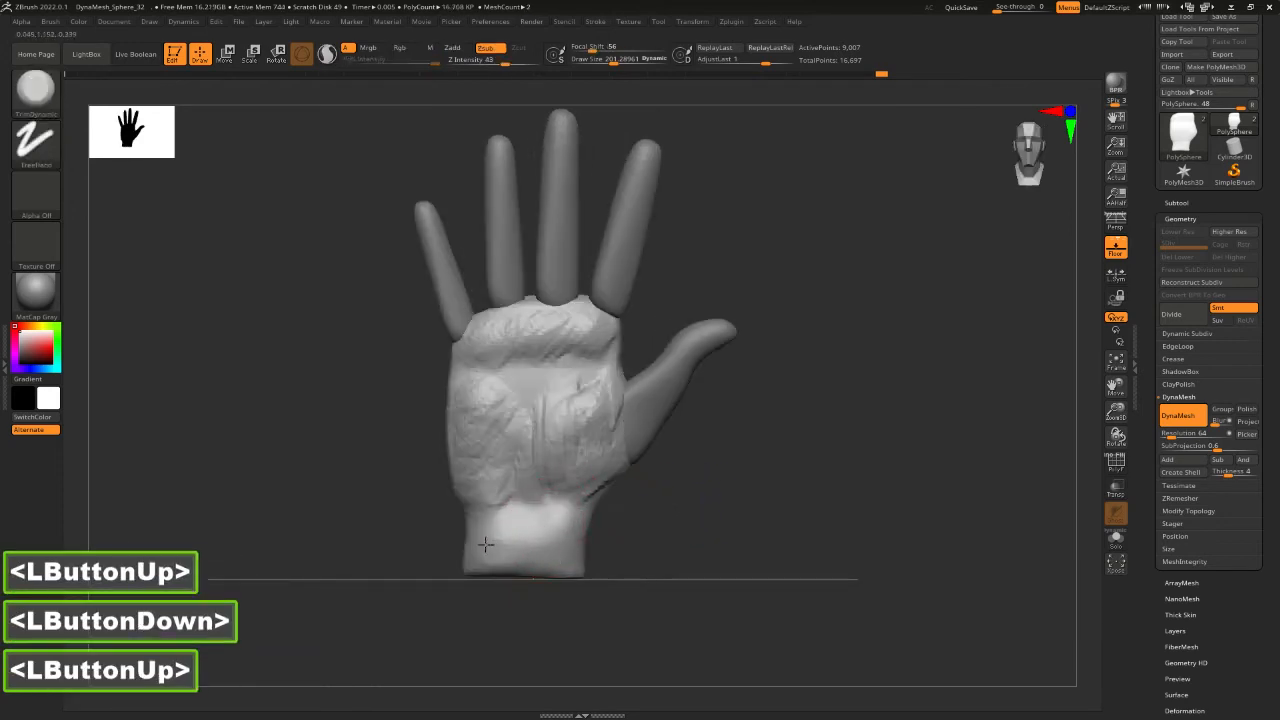
{"action": "left_click", "coordinate": [586, 530]}
{"action": "mouse_move", "coordinate": [576, 533]}
{"action": "left_mouse_down"}
{"action": "mouse_move", "coordinate": [500, 528]}
{"action": "mouse_move", "coordinate": [517, 548]}
{"action": "mouse_move", "coordinate": [553, 551]}
{"action": "left_mouse_up"}
{"action": "mouse_move", "coordinate": [553, 551]}
{"action": "left_mouse_down"}
{"action": "mouse_move", "coordinate": [497, 554]}
{"action": "mouse_move", "coordinate": [508, 536]}
{"action": "left_mouse_up"}
Trim the little-finger side and back edge of the wrist with the TrimDynamic brush.
{"action": "mouse_move", "coordinate": [634, 548]}
{"action": "left_mouse_down"}
{"action": "mouse_move", "coordinate": [527, 550]}
{"action": "mouse_move", "coordinate": [541, 525]}
{"action": "mouse_move", "coordinate": [637, 523]}
{"action": "mouse_move", "coordinate": [629, 549]}
{"action": "mouse_move", "coordinate": [548, 555]}
{"action": "mouse_move", "coordinate": [520, 597]}
{"action": "mouse_move", "coordinate": [576, 566]}
{"action": "mouse_move", "coordinate": [572, 550]}
{"action": "mouse_move", "coordinate": [631, 541]}
{"action": "mouse_move", "coordinate": [590, 530]}
{"action": "mouse_move", "coordinate": [634, 518]}
{"action": "left_mouse_up"}
{"action": "double_click", "coordinate": [637, 523], "text": "alt"}
{"action": "left_click", "coordinate": [629, 549], "text": "alt"}
{"action": "left_click", "coordinate": [588, 519]}
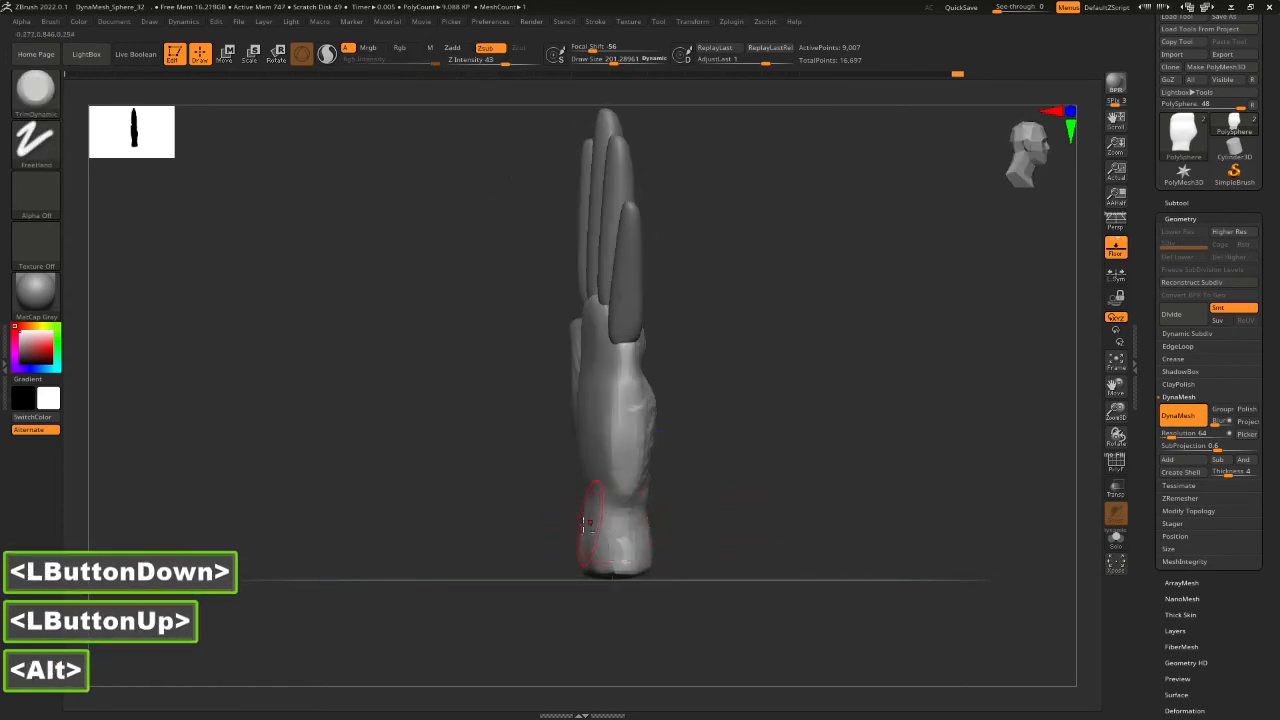
{"action": "mouse_move", "coordinate": [480, 550]}
{"action": "left_mouse_down"}
{"action": "mouse_move", "coordinate": [626, 574]}
{"action": "mouse_move", "coordinate": [646, 543]}
{"action": "mouse_move", "coordinate": [591, 503]}
{"action": "left_mouse_up"}
Refine the back contour of the wrist and lower hand in the side views with the Move brush.
{"action": "key", "text": "2"}
{"action": "key", "text": "2"}
{"action": "left_click", "coordinate": [590, 500]}
{"action": "left_click", "coordinate": [587, 493]}
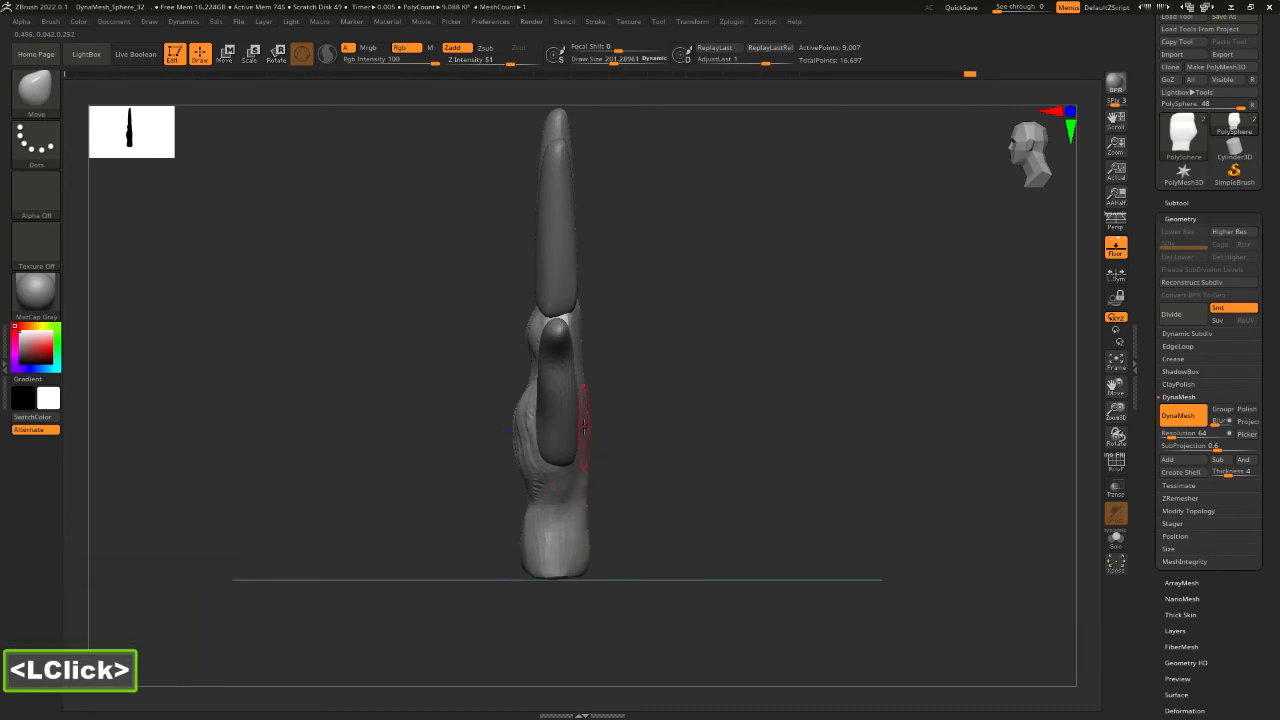
{"action": "mouse_move", "coordinate": [668, 387]}
{"action": "left_mouse_down"}
{"action": "mouse_move", "coordinate": [532, 450]}
{"action": "mouse_move", "coordinate": [520, 470]}
{"action": "left_mouse_up"}
{"action": "left_click", "coordinate": [589, 506]}
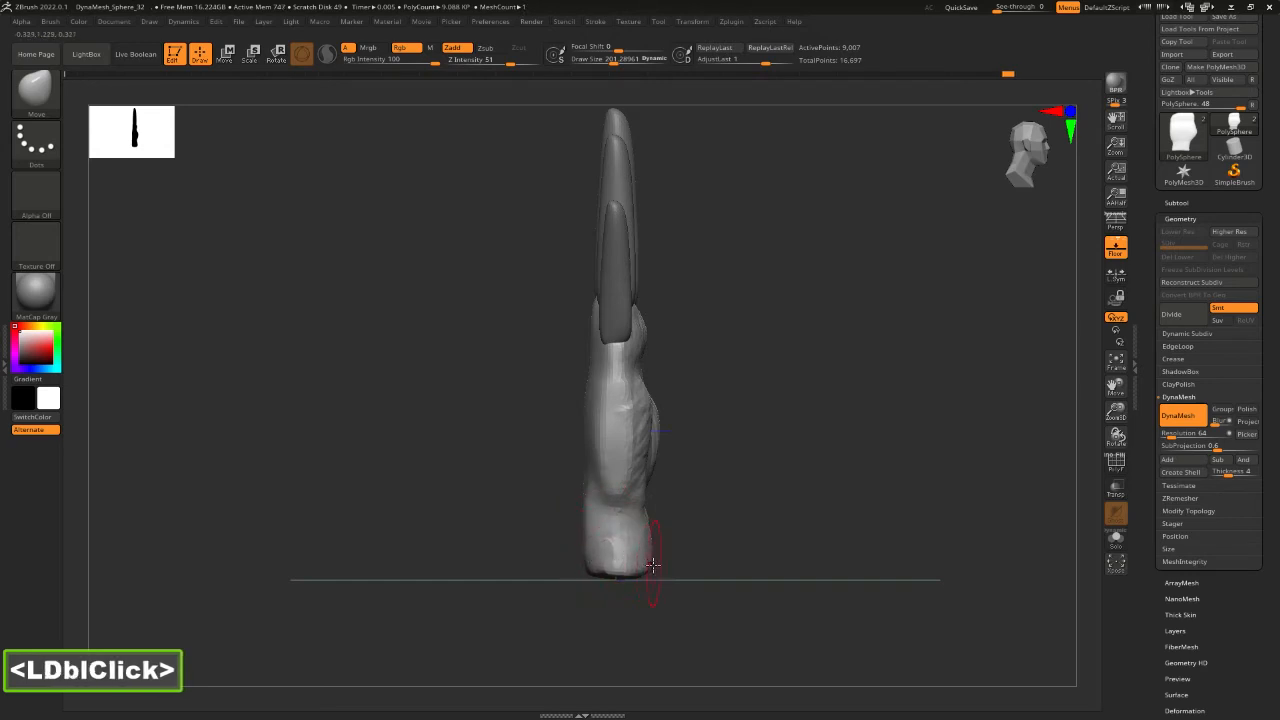
Adjust the base and outline of the wrist from the palm side with the Move brush.
{"action": "mouse_move", "coordinate": [605, 563]}
{"action": "left_mouse_down"}
{"action": "mouse_move", "coordinate": [709, 534]}
{"action": "mouse_move", "coordinate": [643, 546]}
{"action": "left_mouse_up"}
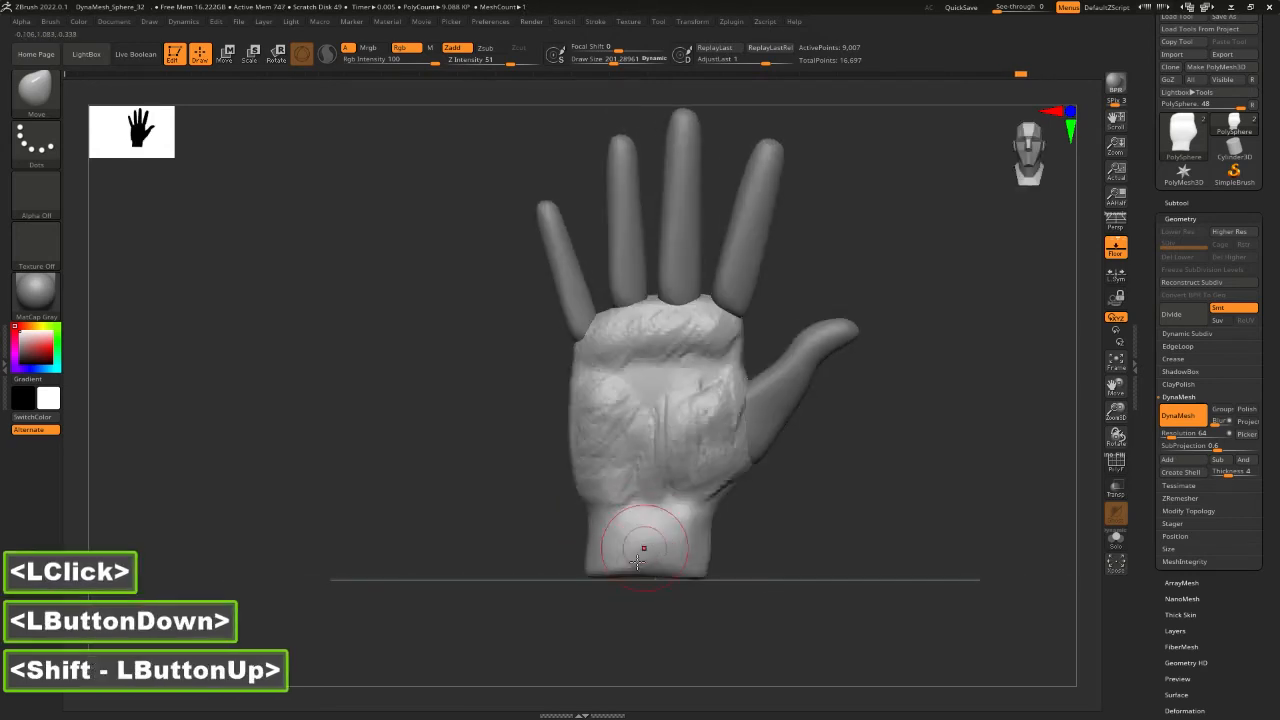
{"action": "left_click", "coordinate": [646, 549]}
{"action": "left_click_drag", "start_coordinate": [747, 550], "coordinate": [654, 550], "text": "alt"}
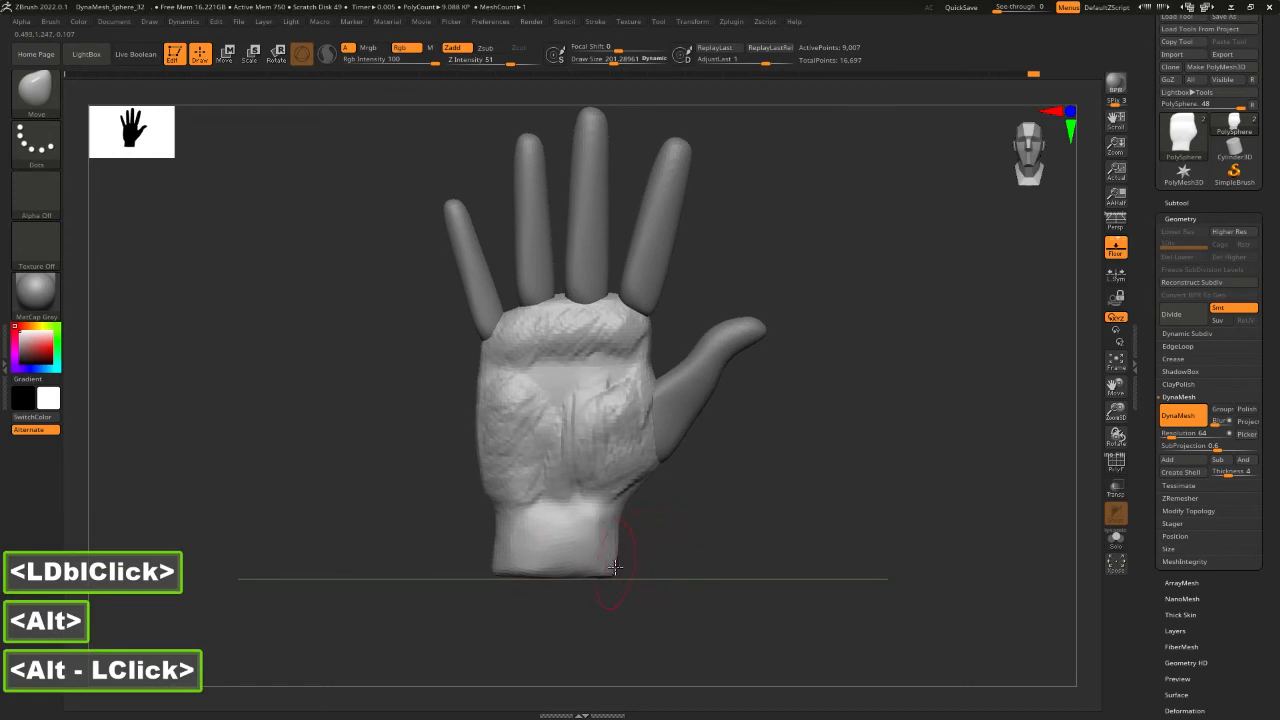
{"action": "left_click", "coordinate": [615, 567]}
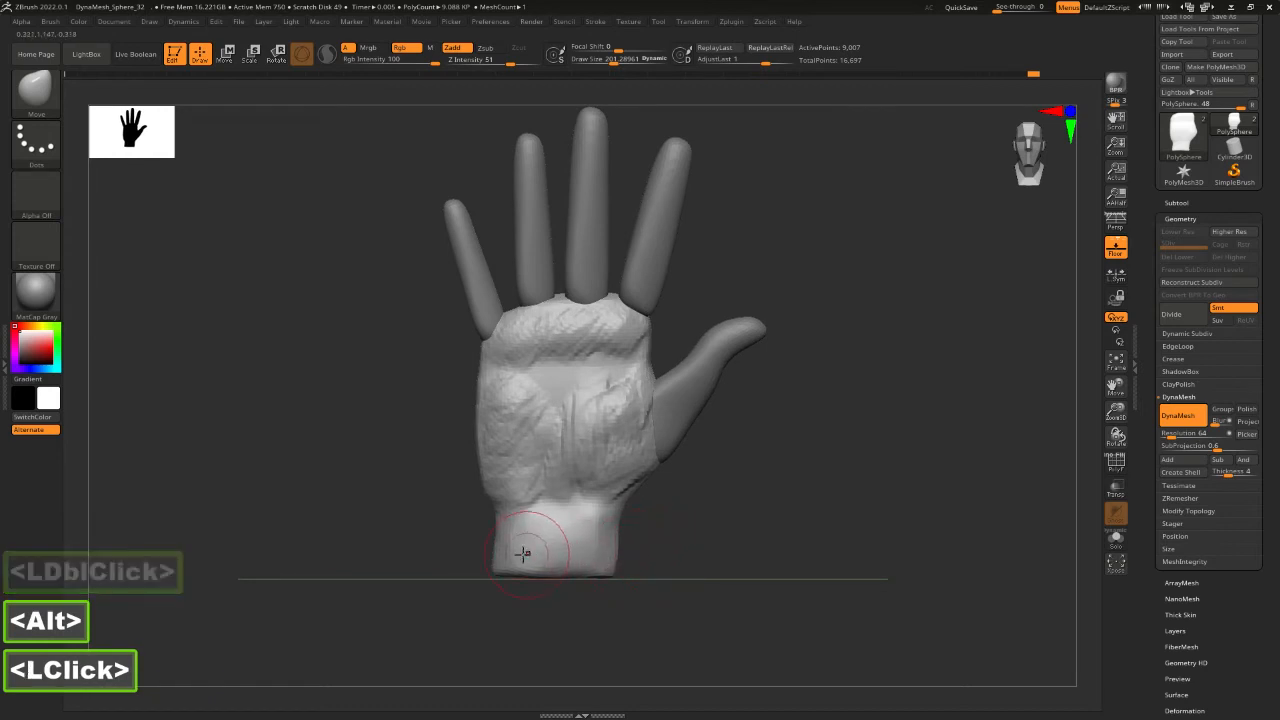
{"action": "double_click", "coordinate": [579, 556]}
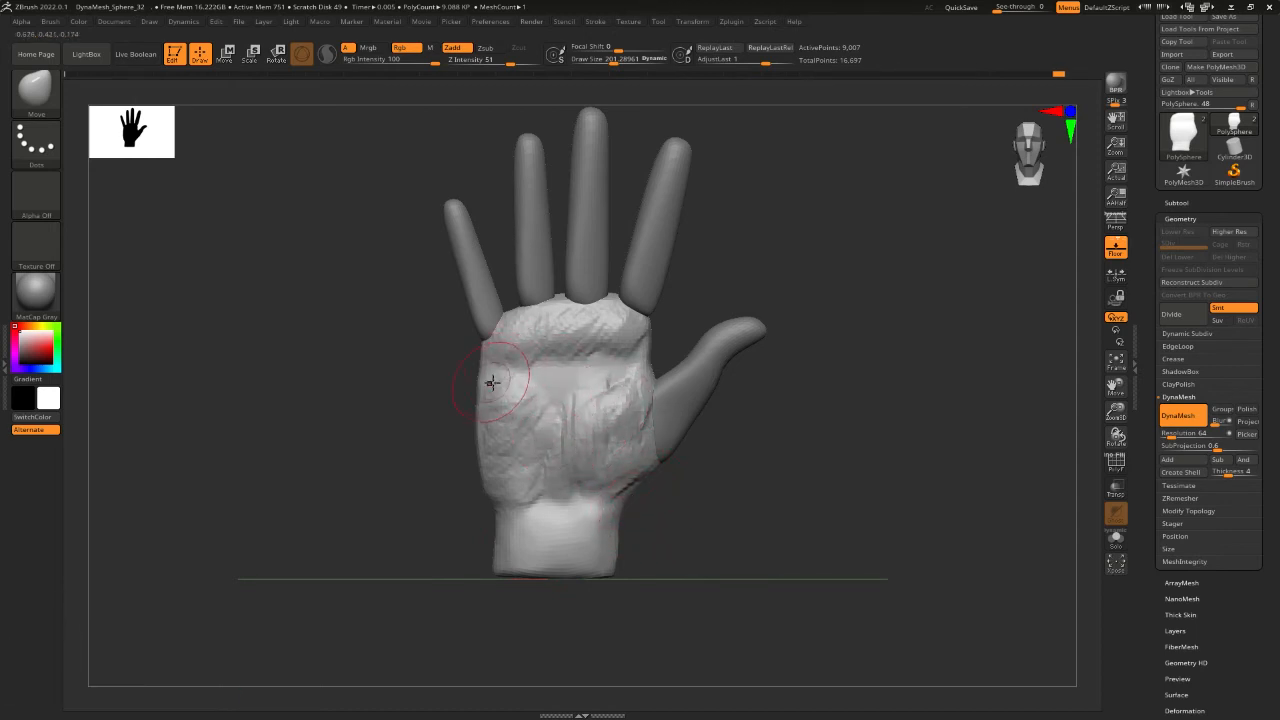
Refine the outer edge of the palm where it meets the wrist and the wrist's lower corners with the Move brush.
{"action": "left_click", "coordinate": [496, 480]}
{"action": "left_click_drag", "start_coordinate": [494, 485], "coordinate": [497, 495]}
{"action": "left_click", "coordinate": [497, 495]}
{"action": "left_click", "coordinate": [505, 503]}
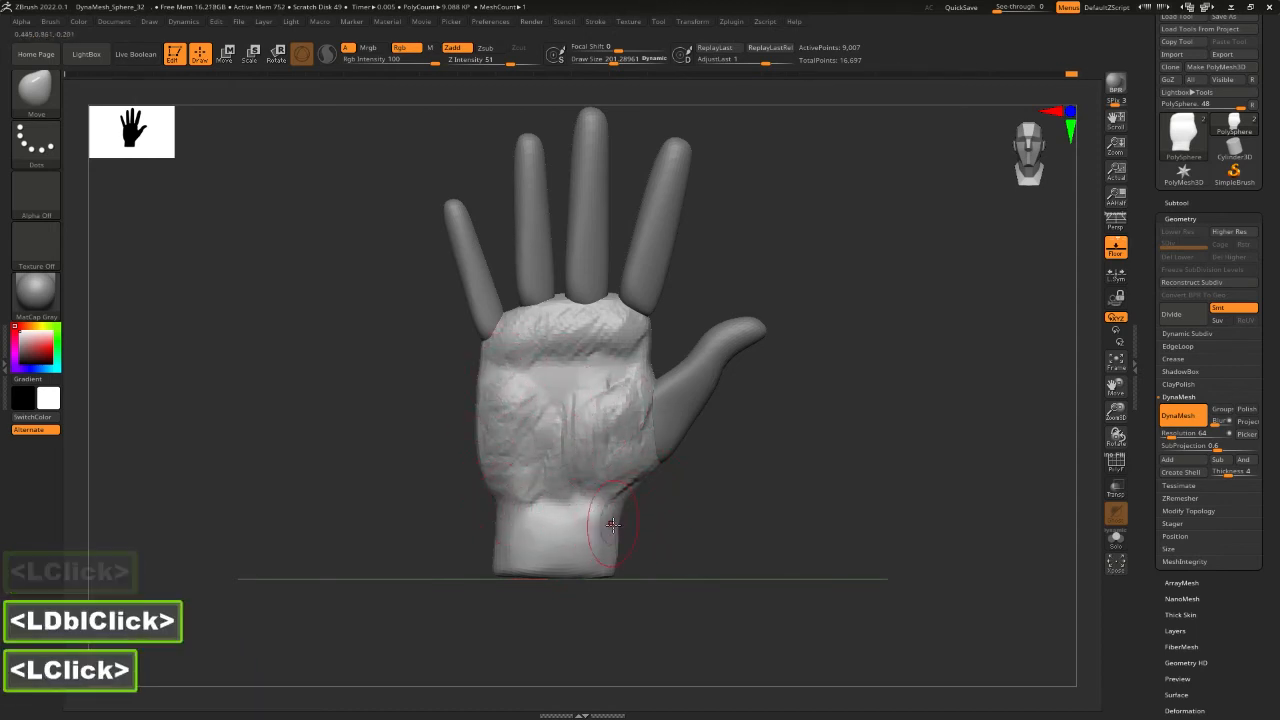
{"action": "left_click", "coordinate": [604, 566]}
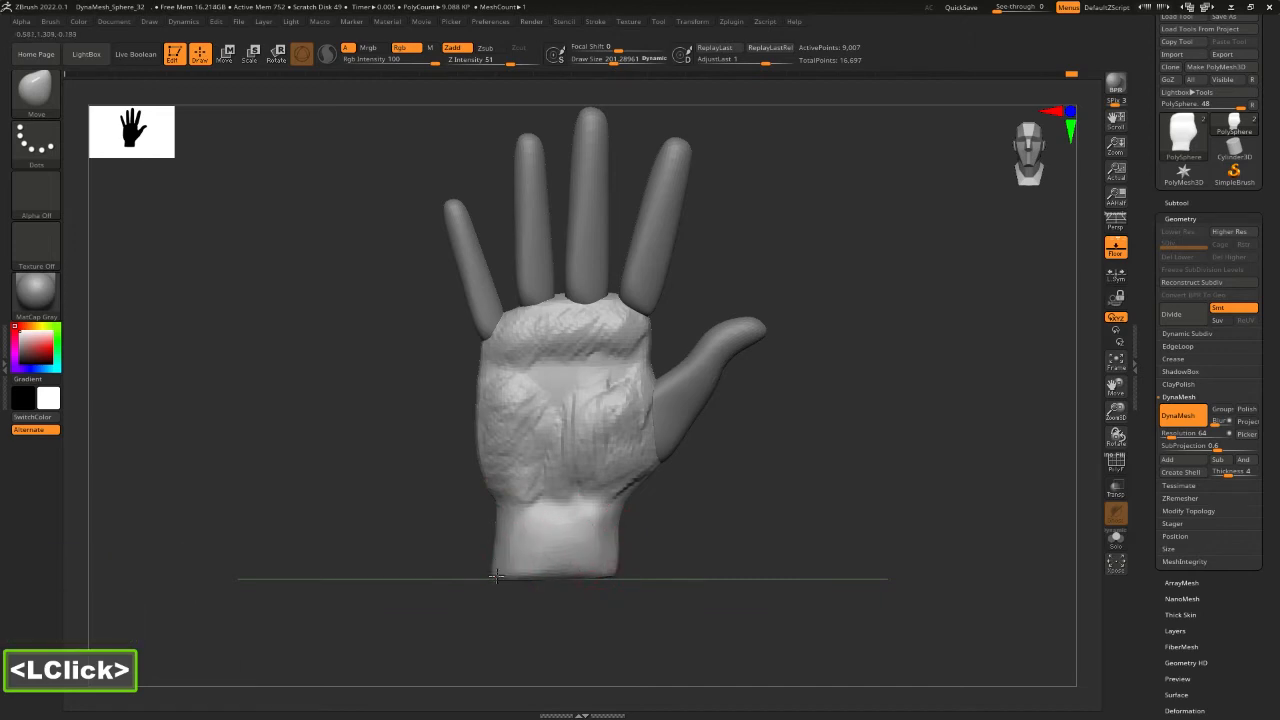
Carve the crease under the finger pad with the DamStandard brush, undoing the first stroke and reducing the draw size to about 151.
{"action": "double_click", "coordinate": [643, 506], "text": "alt"}
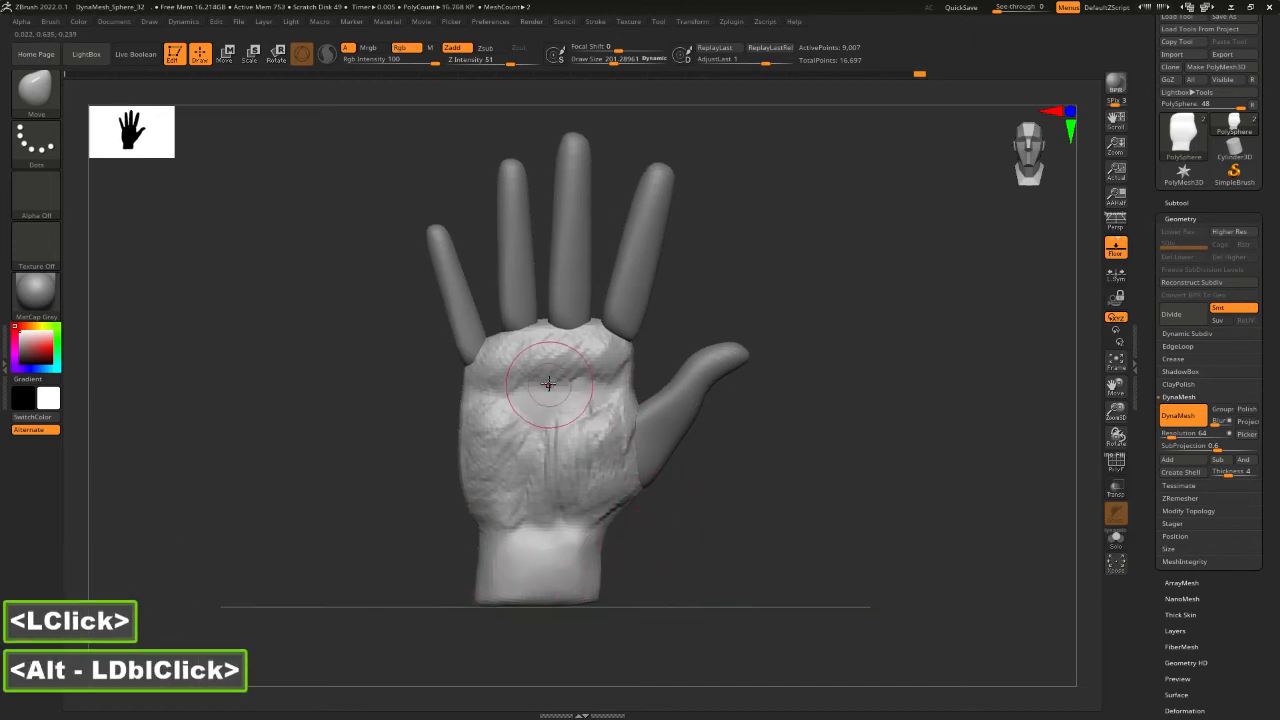
{"action": "key", "text": "1"}
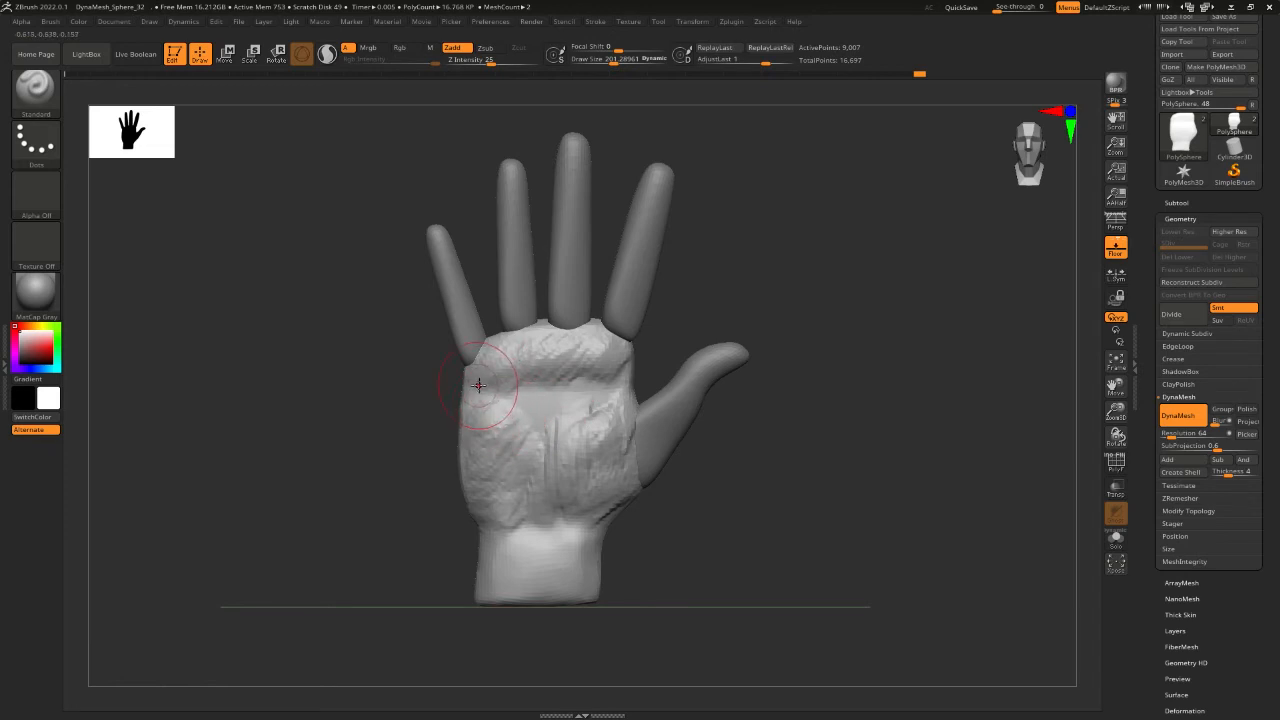
{"action": "key", "text": "5"}
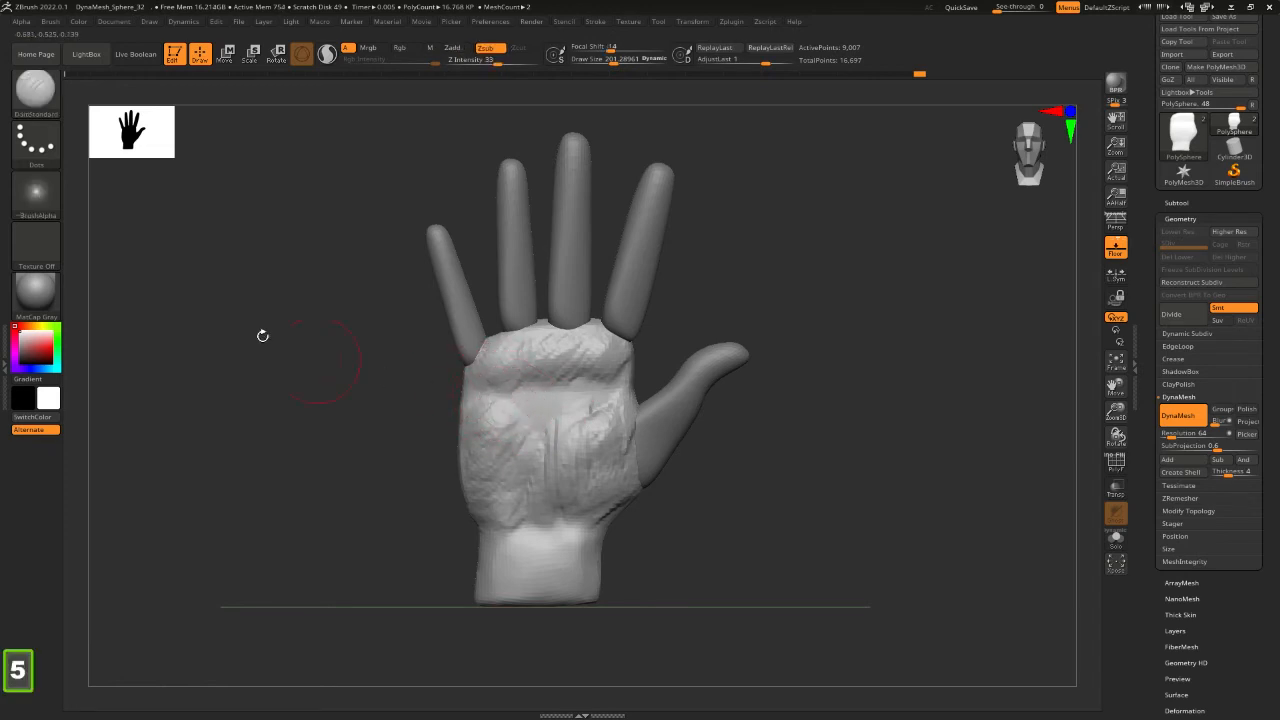
{"action": "left_click_drag", "start_coordinate": [500, 400], "coordinate": [640, 379]}
{"action": "key", "text": "ctrl+z"}
{"action": "key", "text": "space"}
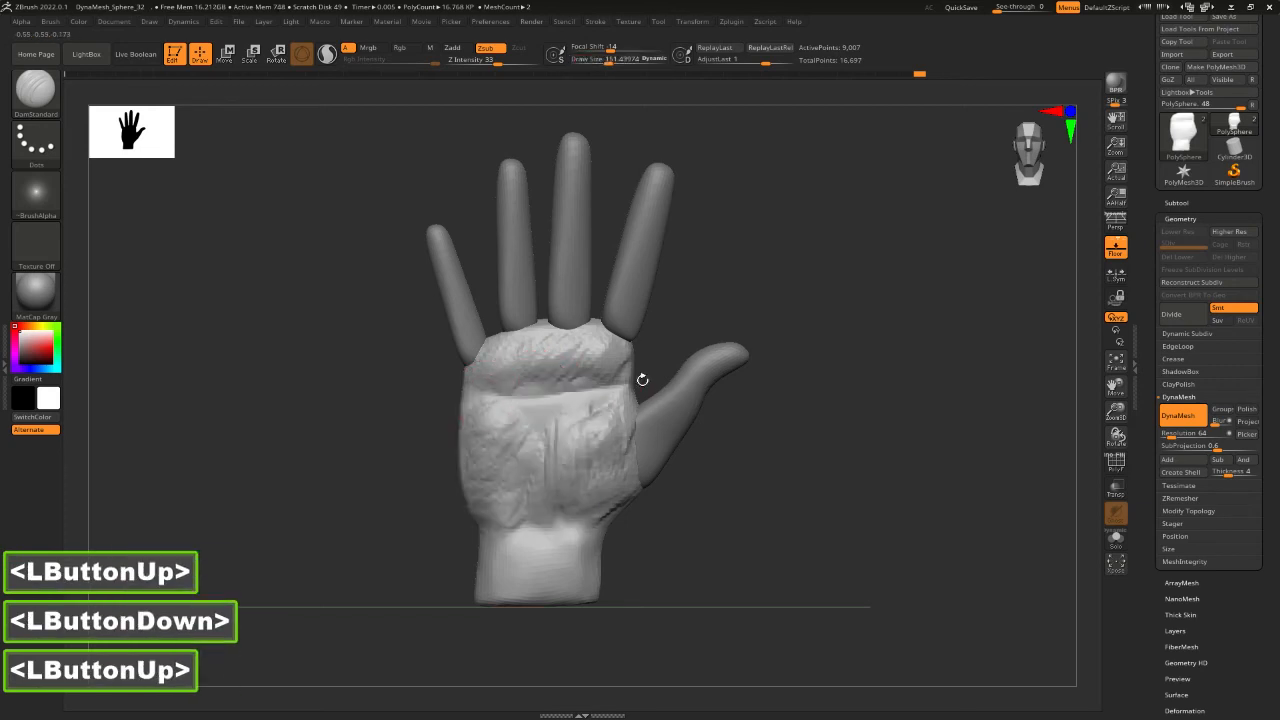
Carve the curved crease around the thumb mound and deepen the remaining palm creases with DamStandard, then turn to the back of the hand.
{"action": "mouse_move", "coordinate": [471, 400]}
{"action": "left_mouse_down"}
{"action": "mouse_move", "coordinate": [632, 392]}
{"action": "mouse_move", "coordinate": [557, 460]}
{"action": "left_mouse_up"}
{"action": "left_click_drag", "start_coordinate": [584, 414], "coordinate": [546, 507]}
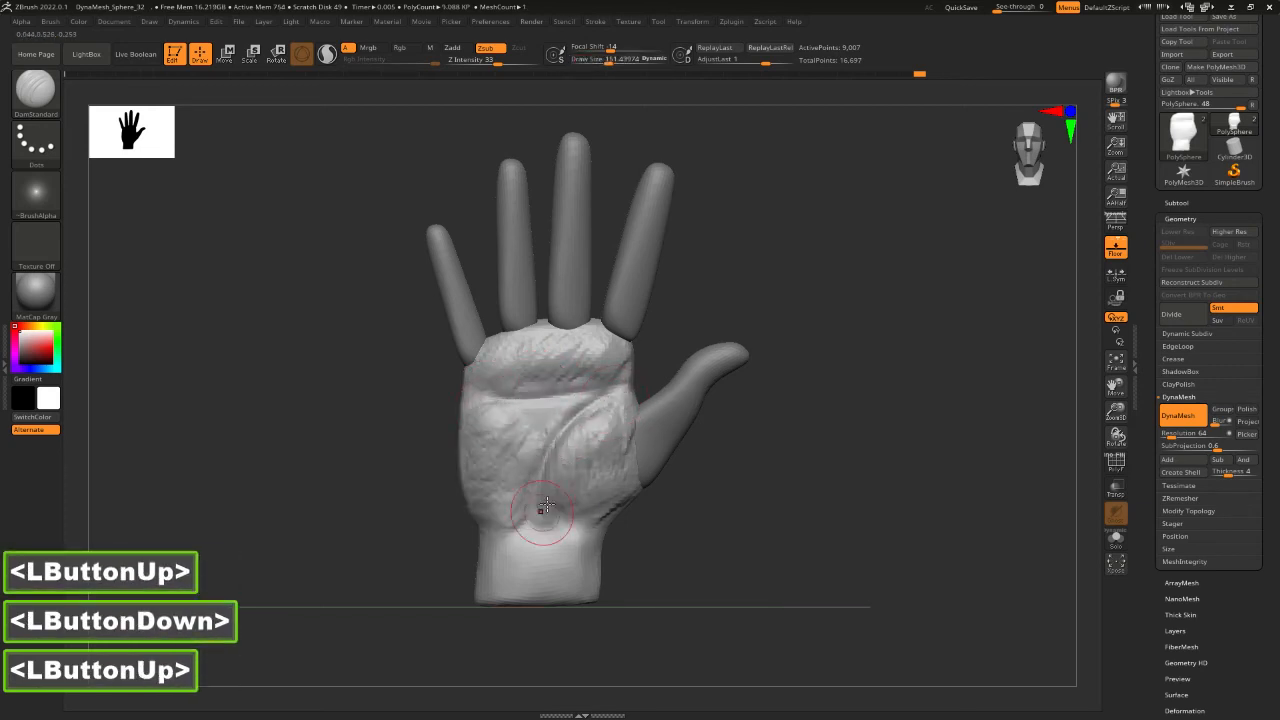
{"action": "left_click", "coordinate": [496, 415]}
{"action": "mouse_move", "coordinate": [511, 409]}
{"action": "left_mouse_down"}
{"action": "mouse_move", "coordinate": [619, 386]}
{"action": "mouse_move", "coordinate": [463, 410]}
{"action": "left_mouse_up"}
{"action": "left_click_drag", "start_coordinate": [533, 471], "coordinate": [526, 525]}
{"action": "mouse_move", "coordinate": [760, 440]}
{"action": "left_mouse_down"}
{"action": "mouse_move", "coordinate": [694, 455]}
{"action": "mouse_move", "coordinate": [591, 446]}
{"action": "left_mouse_up"}
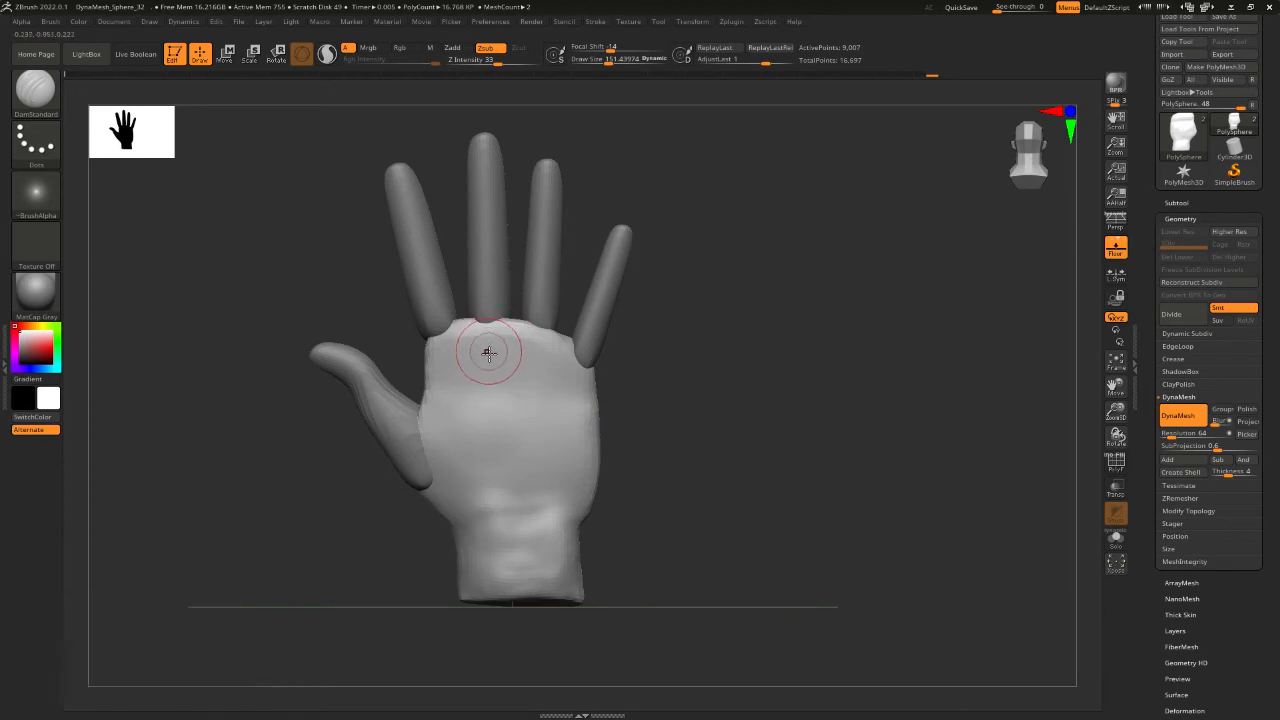
Build up the knuckles and the index finger's tendon ridge on the back of the hand with ClayBuildup, redoing one tendon stroke.
{"action": "key", "text": "3"}
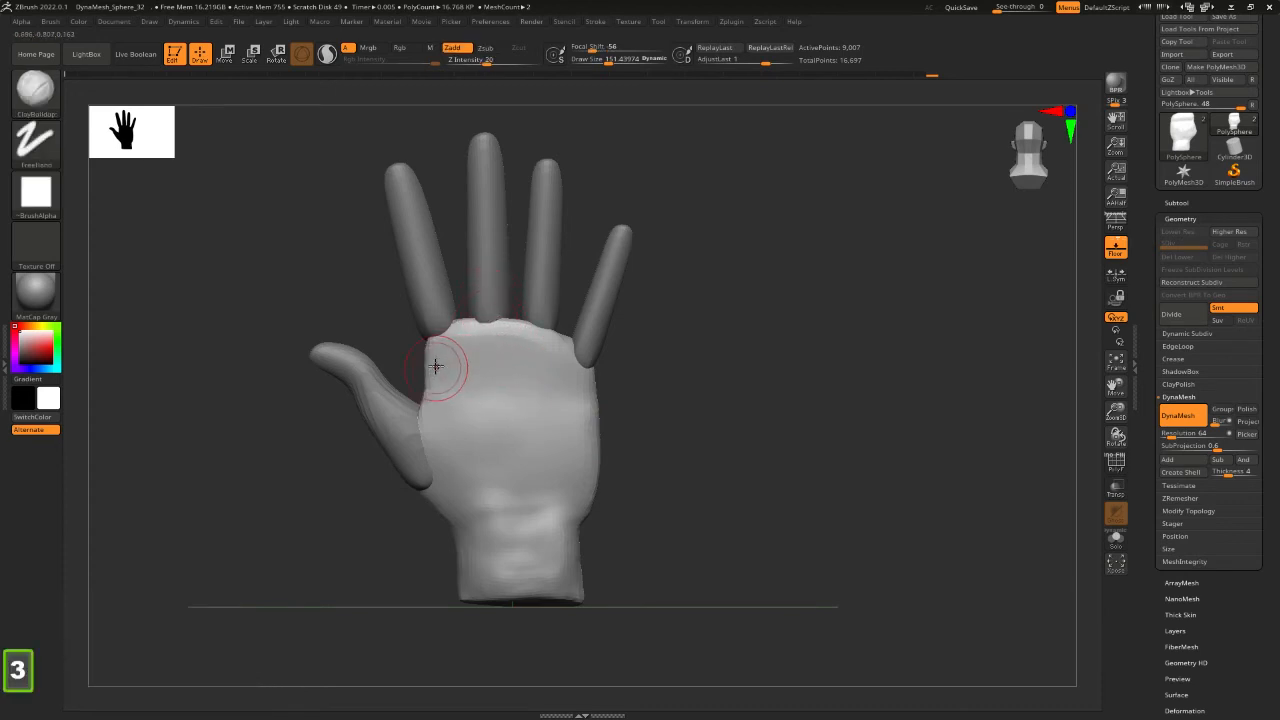
{"action": "mouse_move", "coordinate": [436, 367]}
{"action": "left_mouse_down"}
{"action": "mouse_move", "coordinate": [451, 343]}
{"action": "mouse_move", "coordinate": [537, 334]}
{"action": "mouse_move", "coordinate": [590, 346]}
{"action": "mouse_move", "coordinate": [586, 368]}
{"action": "left_mouse_up"}
{"action": "left_click_drag", "start_coordinate": [451, 360], "coordinate": [471, 474]}
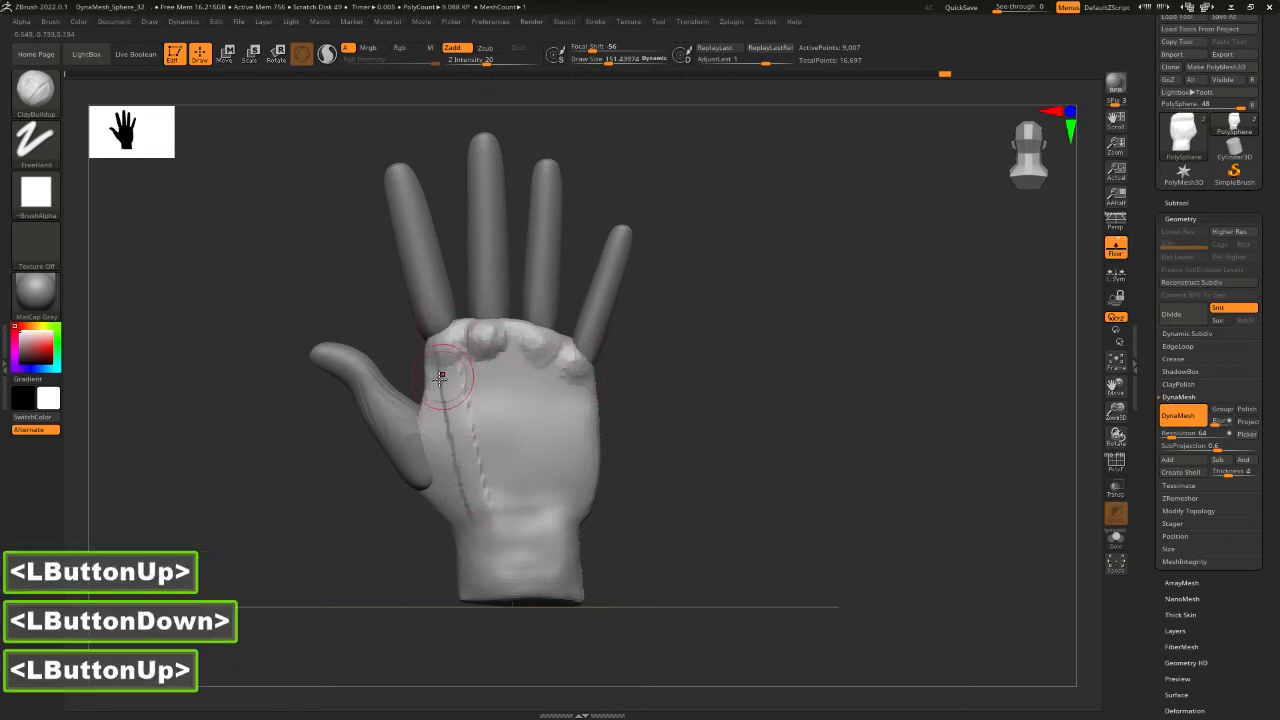
{"action": "key", "text": "ctrl+z"}
{"action": "left_click_drag", "start_coordinate": [449, 365], "coordinate": [478, 491]}
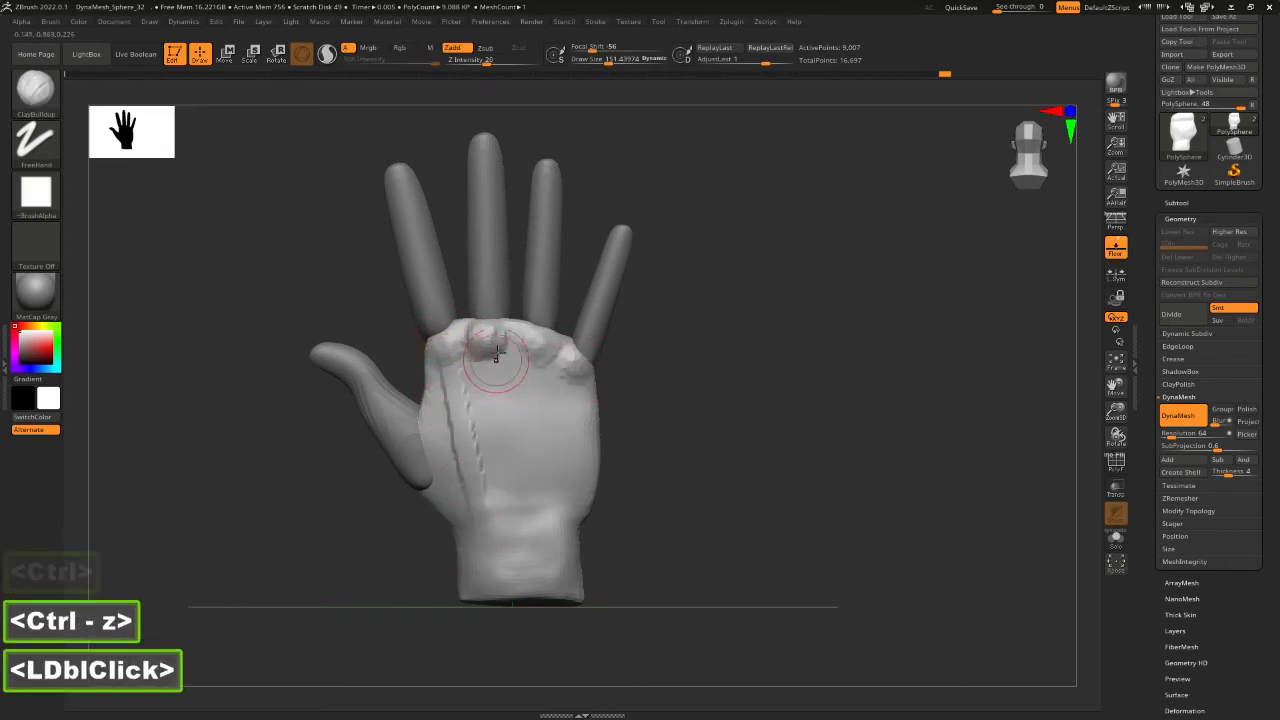
Sculpt tendon ridges from the middle, ring and little finger knuckles toward the wrist with ClayBuildup, undoing misplaced strokes and repeating them.
{"action": "left_click_drag", "start_coordinate": [495, 354], "coordinate": [503, 509]}
{"action": "key", "text": "ctrl+z"}
{"action": "left_click_drag", "start_coordinate": [491, 365], "coordinate": [500, 512]}
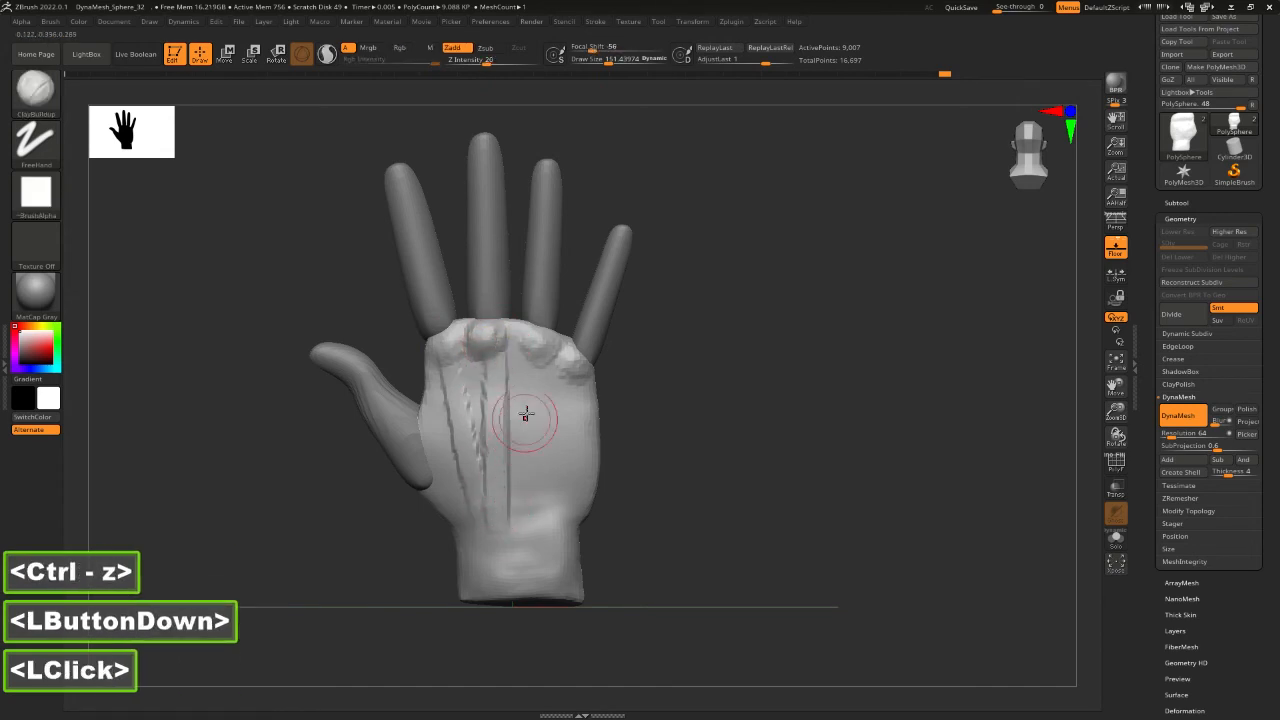
{"action": "left_click_drag", "start_coordinate": [532, 360], "coordinate": [513, 525]}
{"action": "key", "text": "ctrl+z"}
{"action": "left_click_drag", "start_coordinate": [532, 365], "coordinate": [515, 495]}
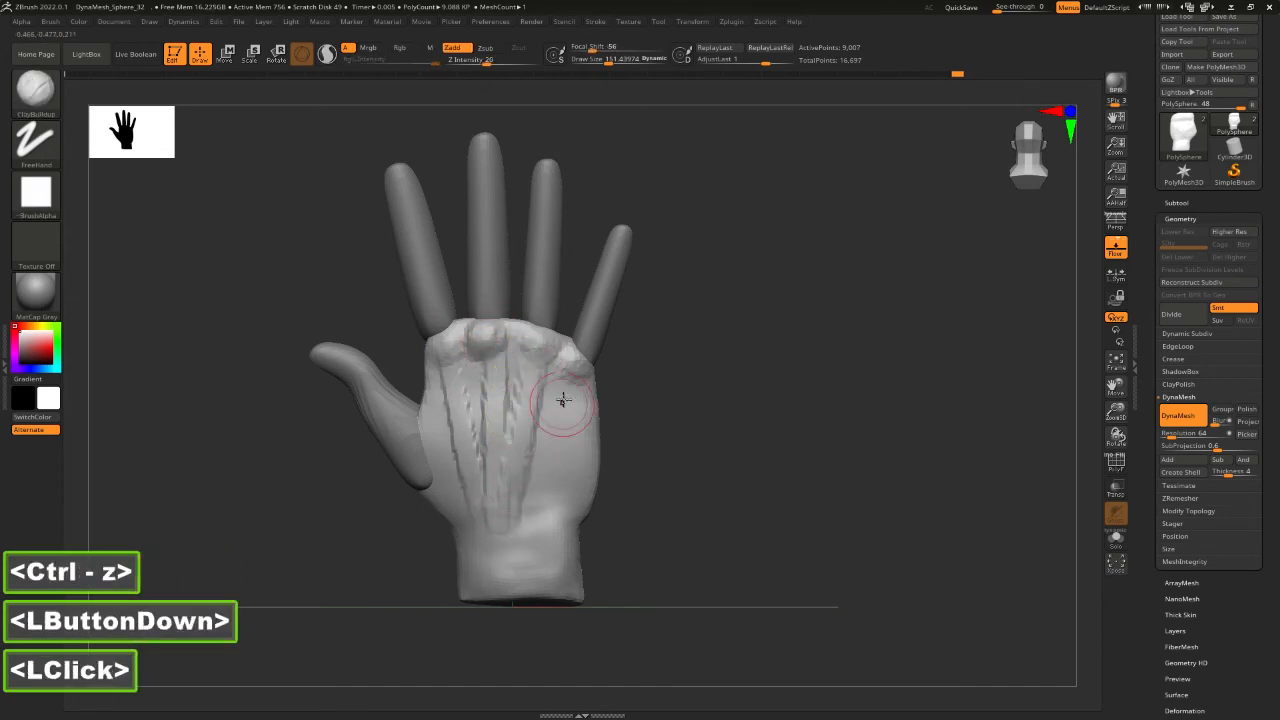
{"action": "left_click_drag", "start_coordinate": [563, 385], "coordinate": [551, 471]}
{"action": "key", "text": "ctrl+z"}
{"action": "left_click_drag", "start_coordinate": [564, 394], "coordinate": [540, 529]}
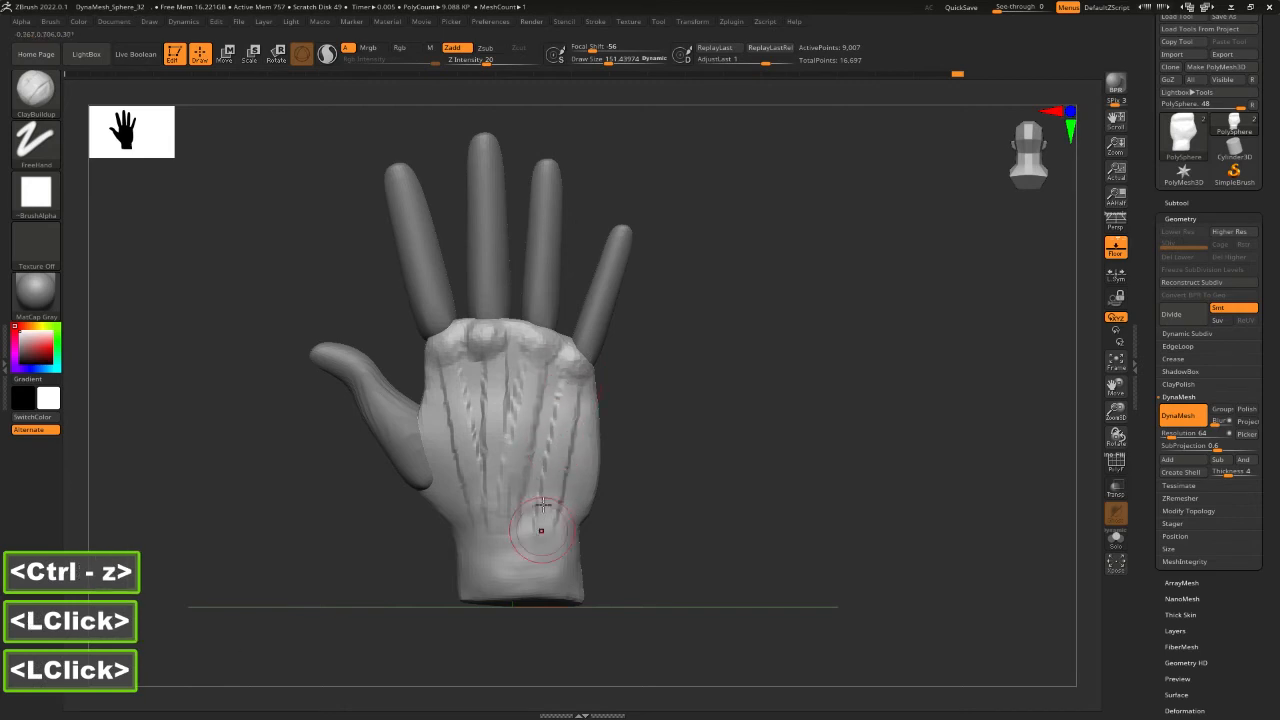
Carve along the little-finger edge of the hand and build up the back of the wrist with ClayBuildup, undoing two strokes.
{"action": "left_click_drag", "start_coordinate": [578, 405], "coordinate": [575, 520], "text": "alt"}
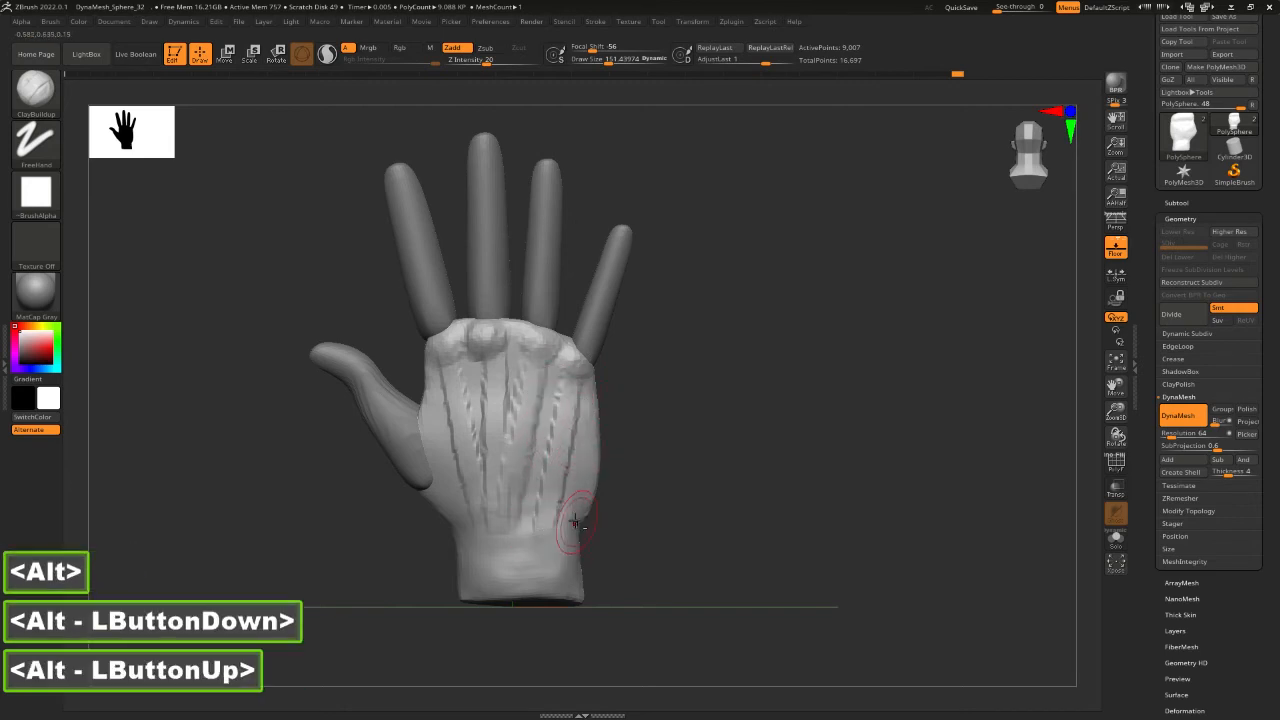
{"action": "left_click", "coordinate": [505, 538]}
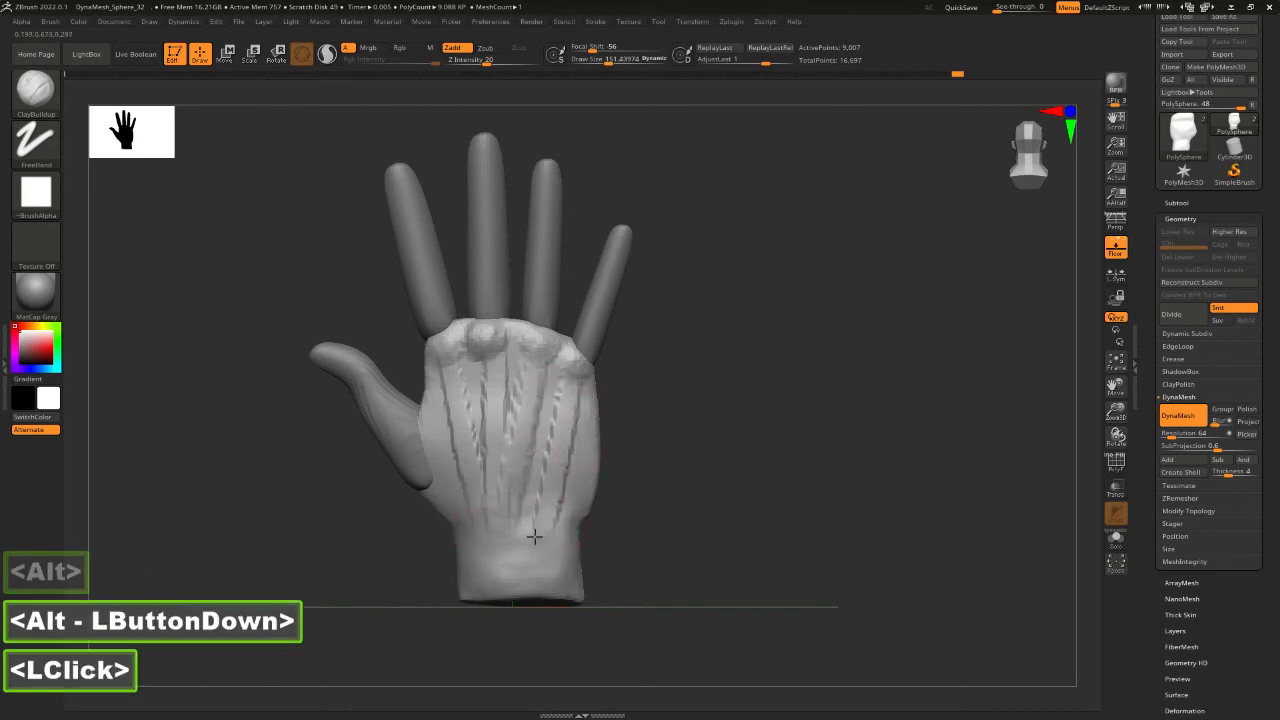
{"action": "double_click", "coordinate": [484, 554], "text": "alt"}
{"action": "key", "text": "ctrl+z"}
{"action": "key", "text": "ctrl+z"}
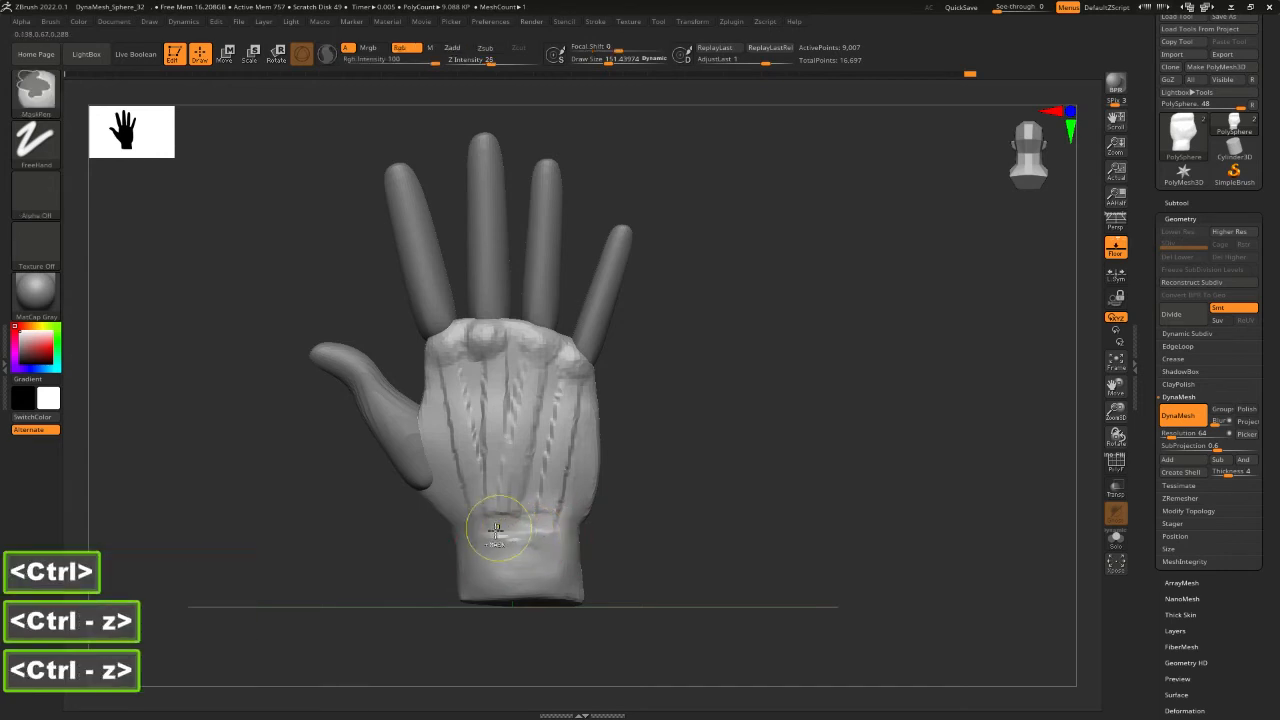
{"action": "left_click", "coordinate": [497, 555]}
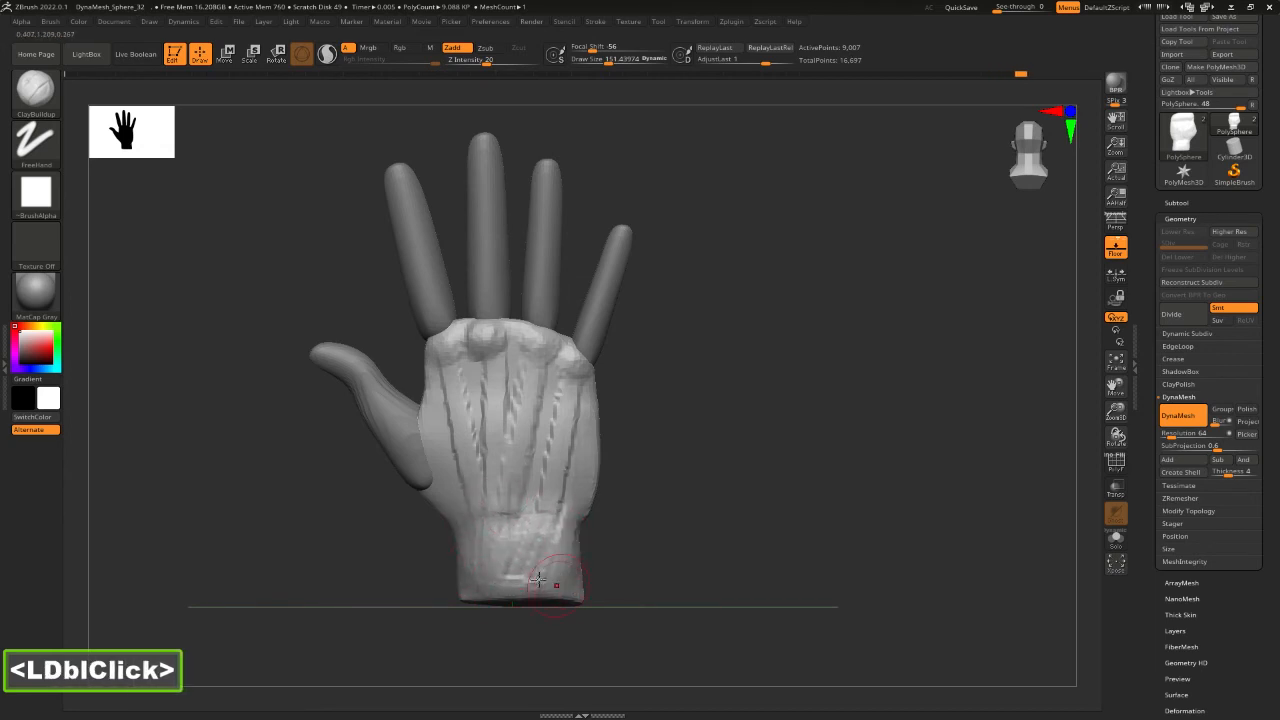
Thicken the tendon ridges, undo one stroke, and carve the thumb-side edge below the index knuckle with ClayBuildup.
{"action": "left_click_drag", "start_coordinate": [467, 457], "coordinate": [489, 339]}
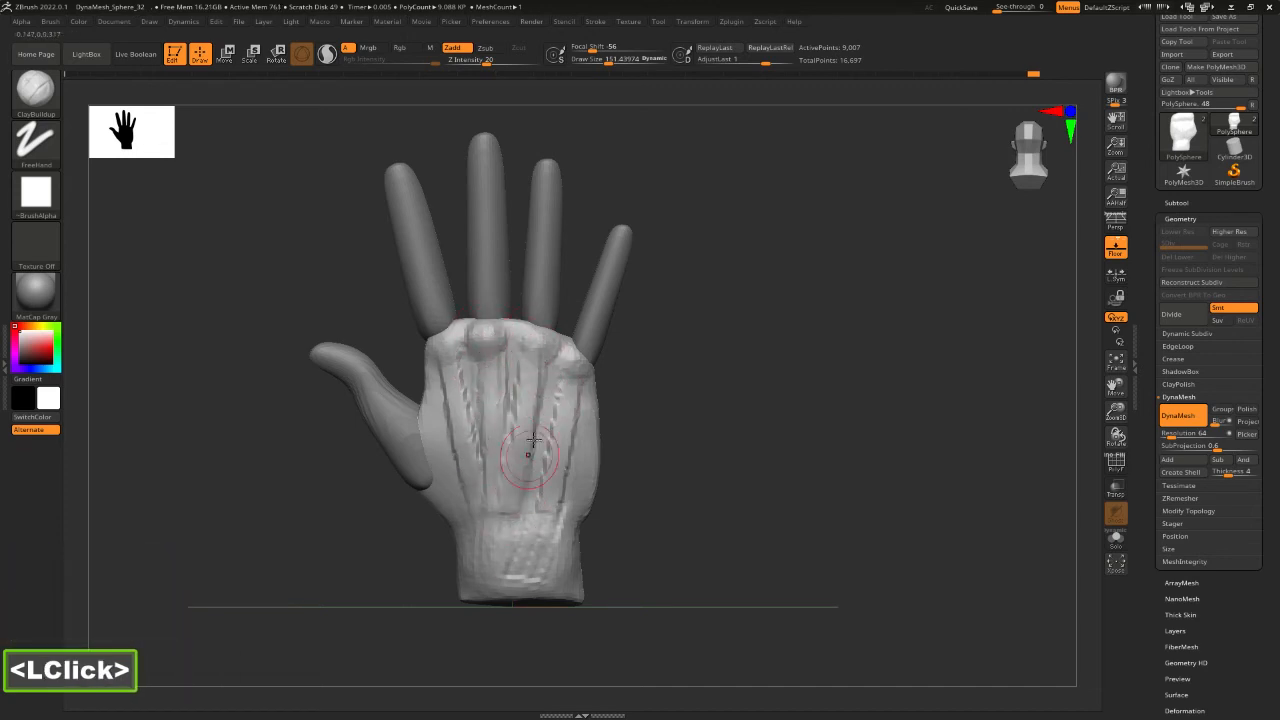
{"action": "key", "text": "ctrl+z"}
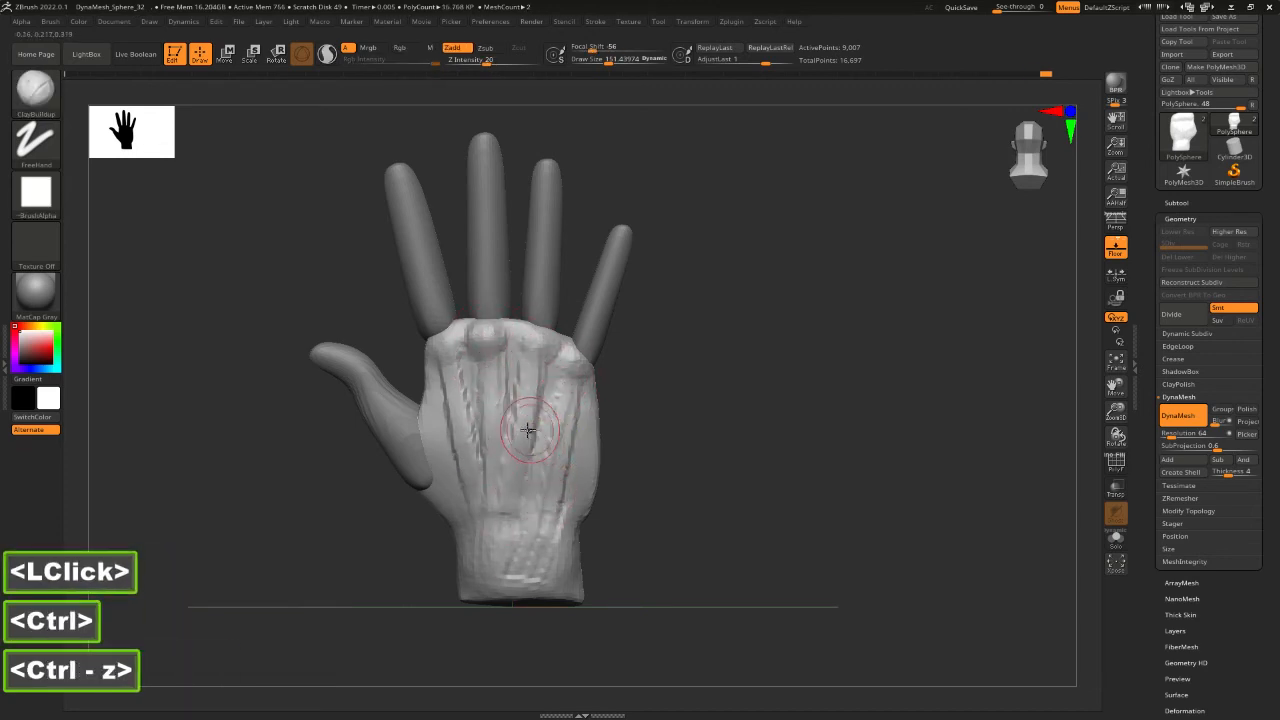
{"action": "left_click", "coordinate": [440, 398], "text": "alt"}
{"action": "left_click", "coordinate": [425, 403], "text": "alt"}
{"action": "left_click", "coordinate": [425, 403], "text": "alt"}
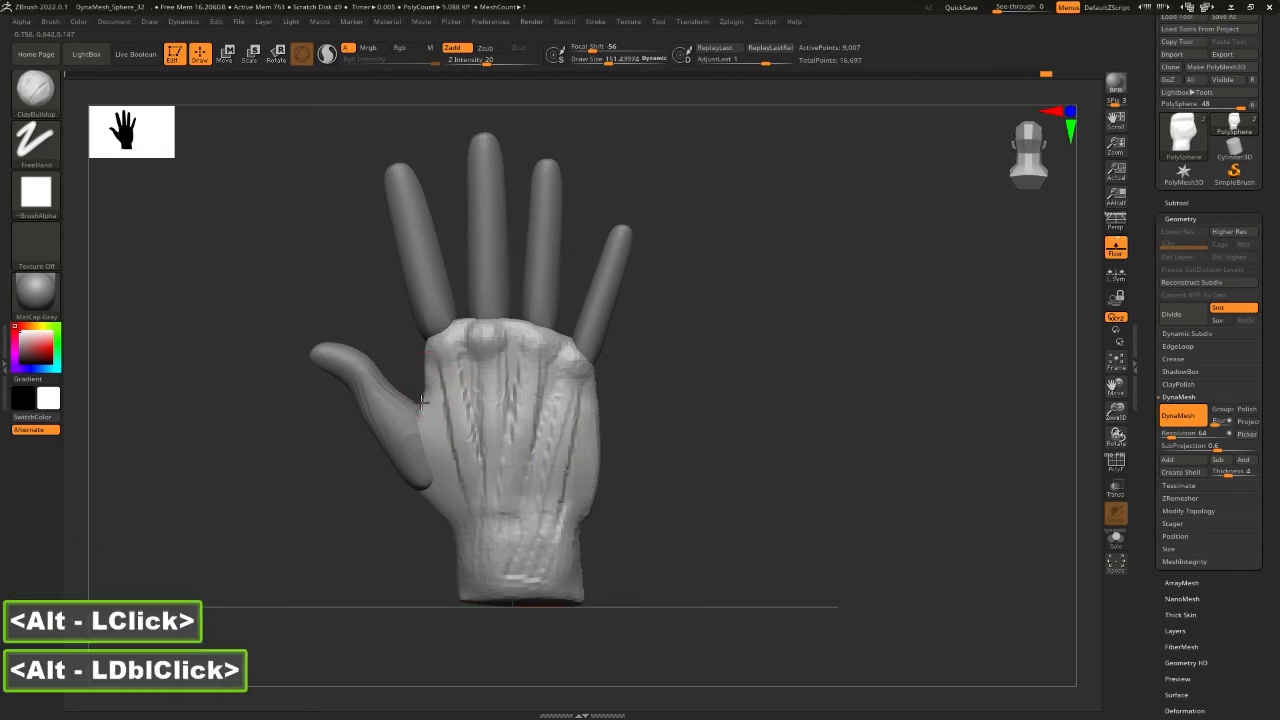
{"action": "left_click_drag", "start_coordinate": [680, 450], "coordinate": [620, 458]}
{"action": "left_click", "coordinate": [425, 370], "text": "alt"}
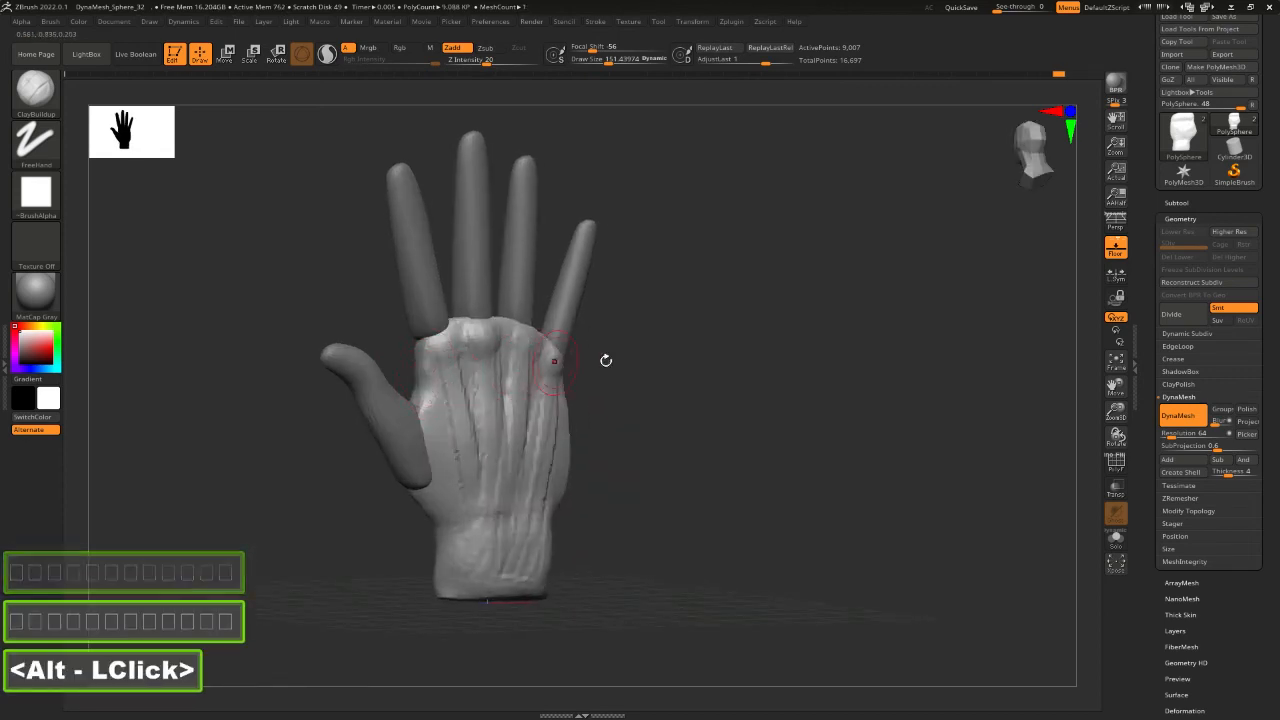
Carve the gaps between the knuckles and the little-finger edge of the back of the hand with inverted ClayBuildup strokes.
{"action": "left_click_drag", "start_coordinate": [606, 357], "coordinate": [560, 362], "text": "shift"}
{"action": "double_click", "coordinate": [481, 336], "text": "alt"}
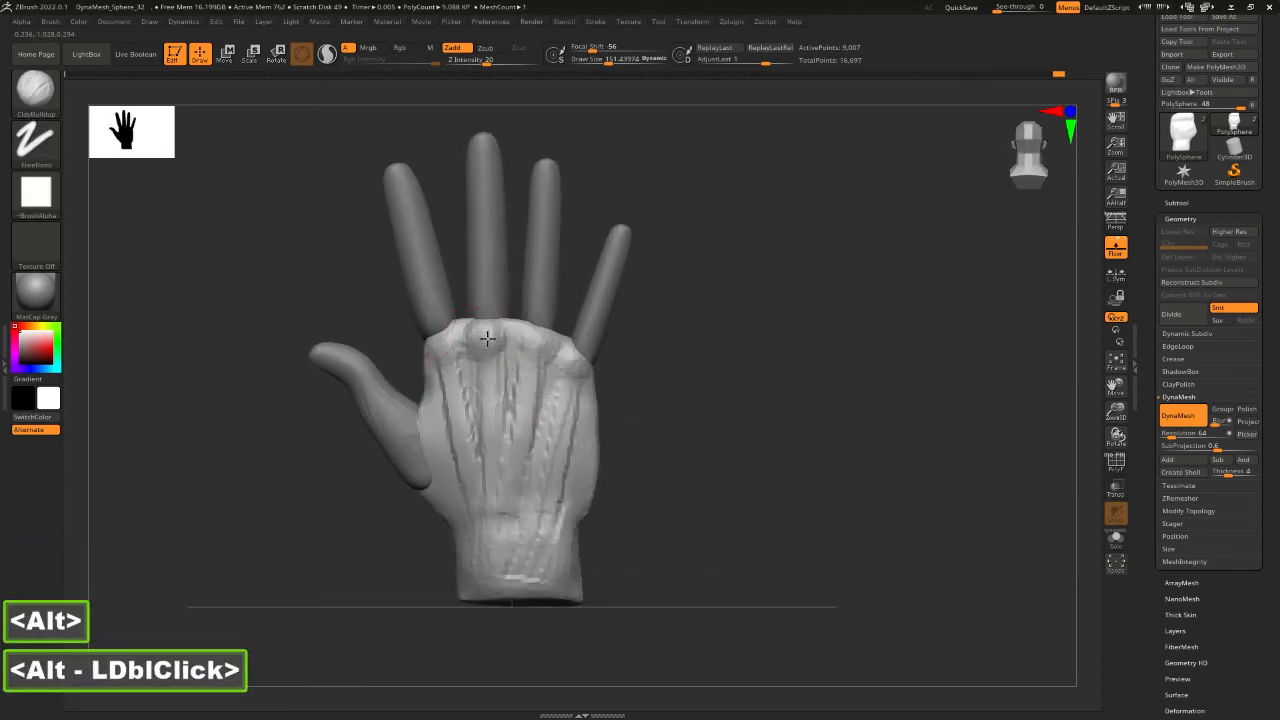
{"action": "left_click_drag", "start_coordinate": [489, 340], "coordinate": [515, 342], "text": "alt"}
{"action": "double_click", "coordinate": [556, 349], "text": "alt"}
{"action": "left_click", "coordinate": [580, 440], "text": "alt"}
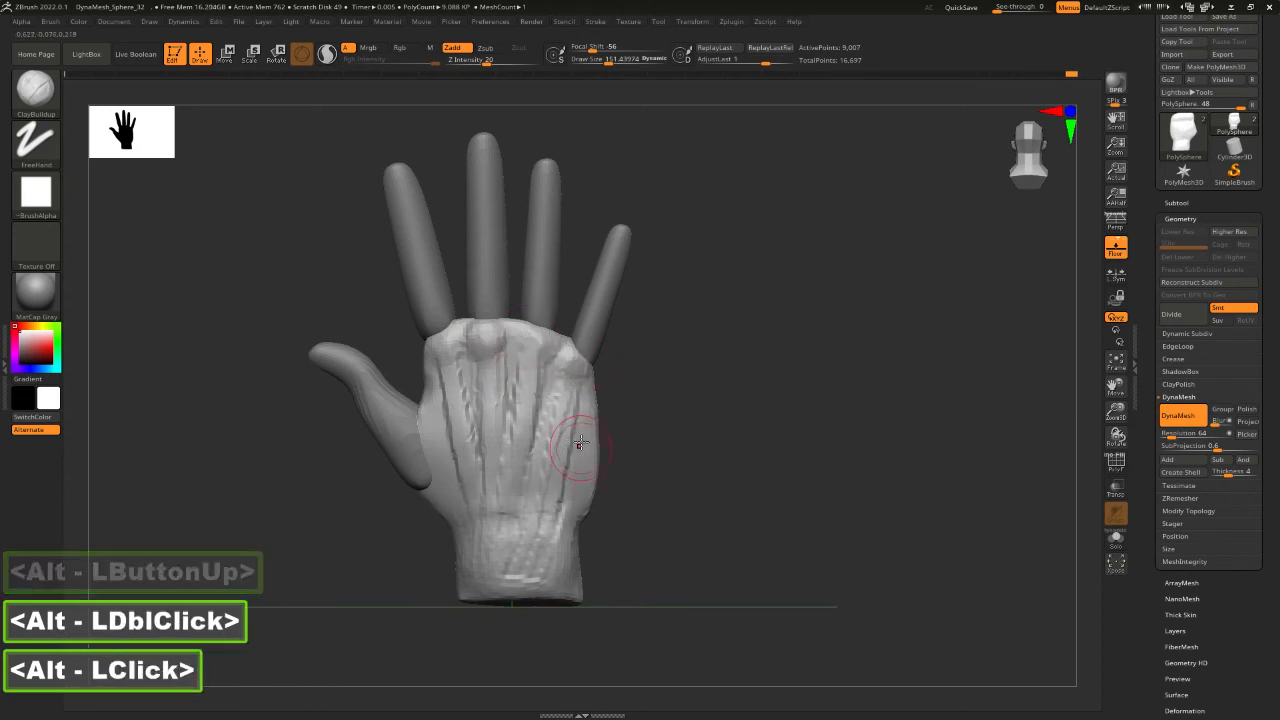
{"action": "left_click", "coordinate": [563, 523], "text": "alt"}
Reshape the little-finger side profile of the hand's back and wrist with the Move brush at a draw size of about 289.
{"action": "mouse_move", "coordinate": [700, 450]}
{"action": "left_mouse_down"}
{"action": "mouse_move", "coordinate": [594, 429]}
{"action": "mouse_move", "coordinate": [648, 406]}
{"action": "mouse_move", "coordinate": [592, 390]}
{"action": "left_mouse_up"}
{"action": "left_click", "coordinate": [586, 532], "text": "alt"}
{"action": "left_click", "coordinate": [711, 391], "text": "shift"}
{"action": "key", "text": "2"}
{"action": "key", "text": "space"}
{"action": "left_click_drag", "start_coordinate": [586, 388], "coordinate": [586, 452]}
{"action": "left_click_drag", "start_coordinate": [582, 476], "coordinate": [581, 498]}
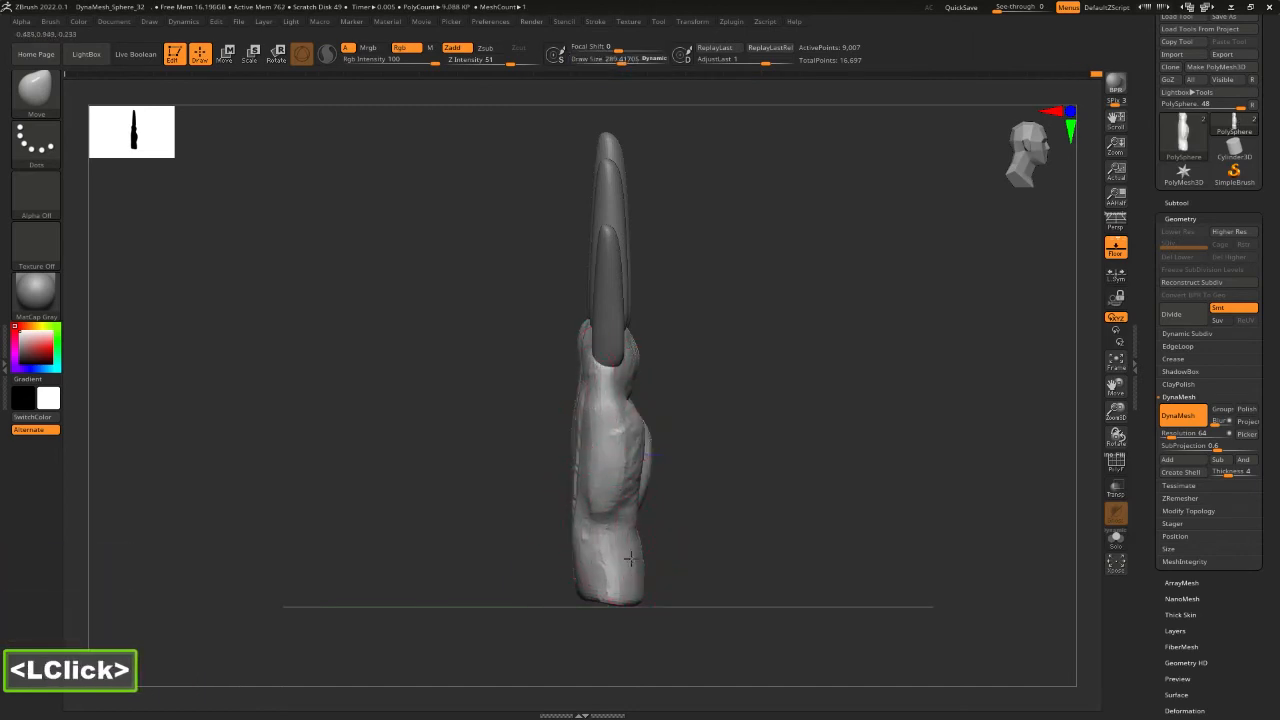
{"action": "left_click_drag", "start_coordinate": [591, 591], "coordinate": [585, 592]}
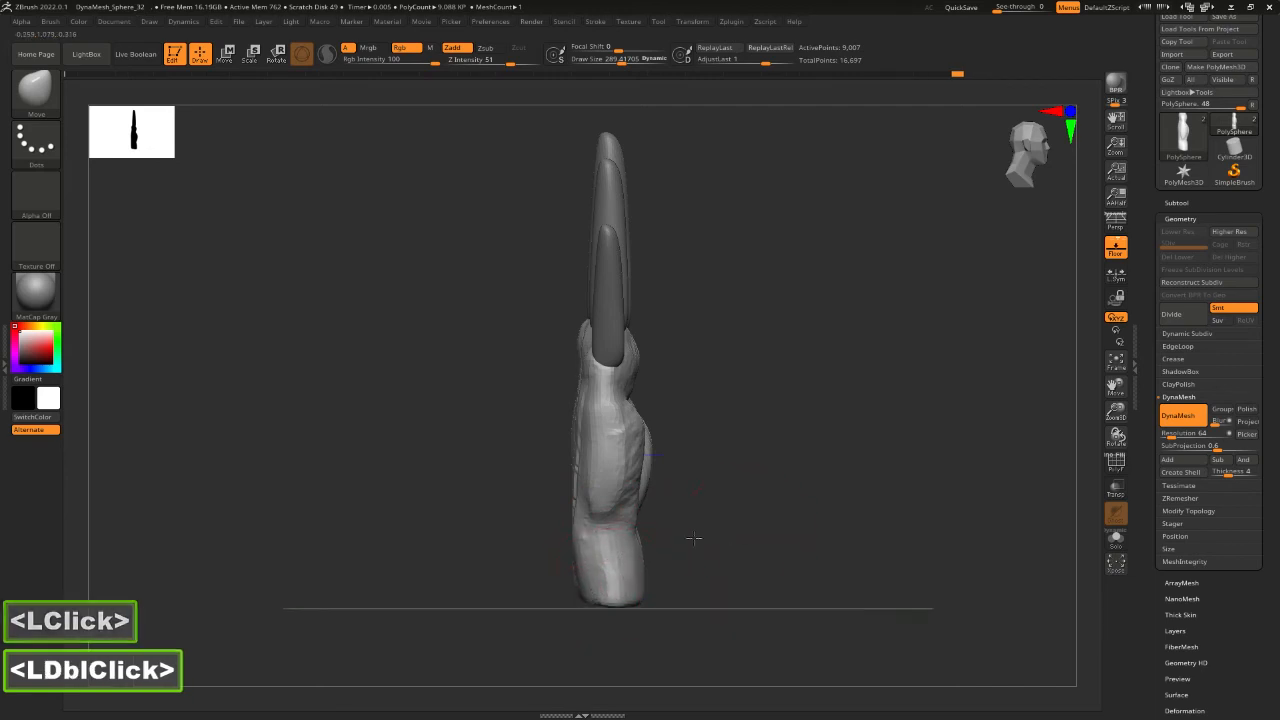
Adjust the little-finger edge of the palm just above the wrist from the palm side with the Move brush.
{"action": "mouse_move", "coordinate": [692, 537]}
{"action": "left_mouse_down", "text": "shift"}
{"action": "mouse_move", "coordinate": [749, 555]}
{"action": "mouse_move", "coordinate": [715, 558]}
{"action": "left_mouse_up", "text": "shift"}
{"action": "left_click_drag", "start_coordinate": [651, 583], "coordinate": [546, 598]}
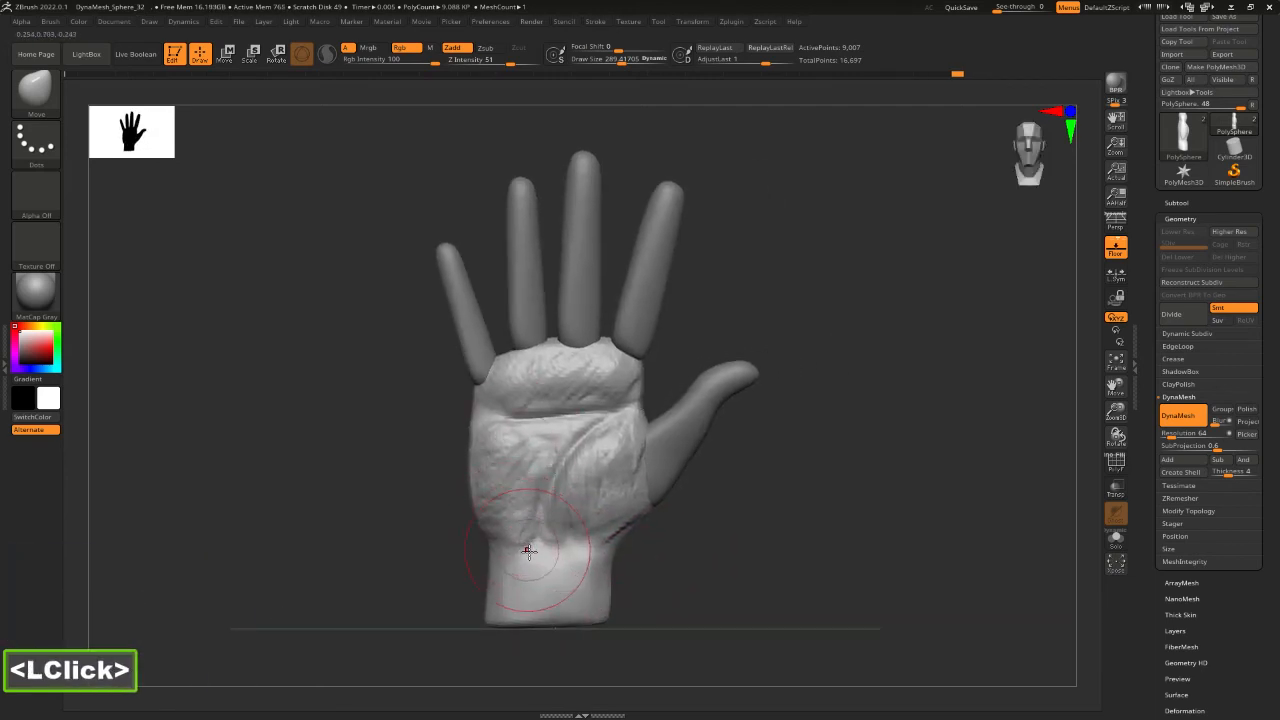
{"action": "left_click_drag", "start_coordinate": [477, 505], "coordinate": [480, 525]}
{"action": "left_click", "coordinate": [478, 530]}
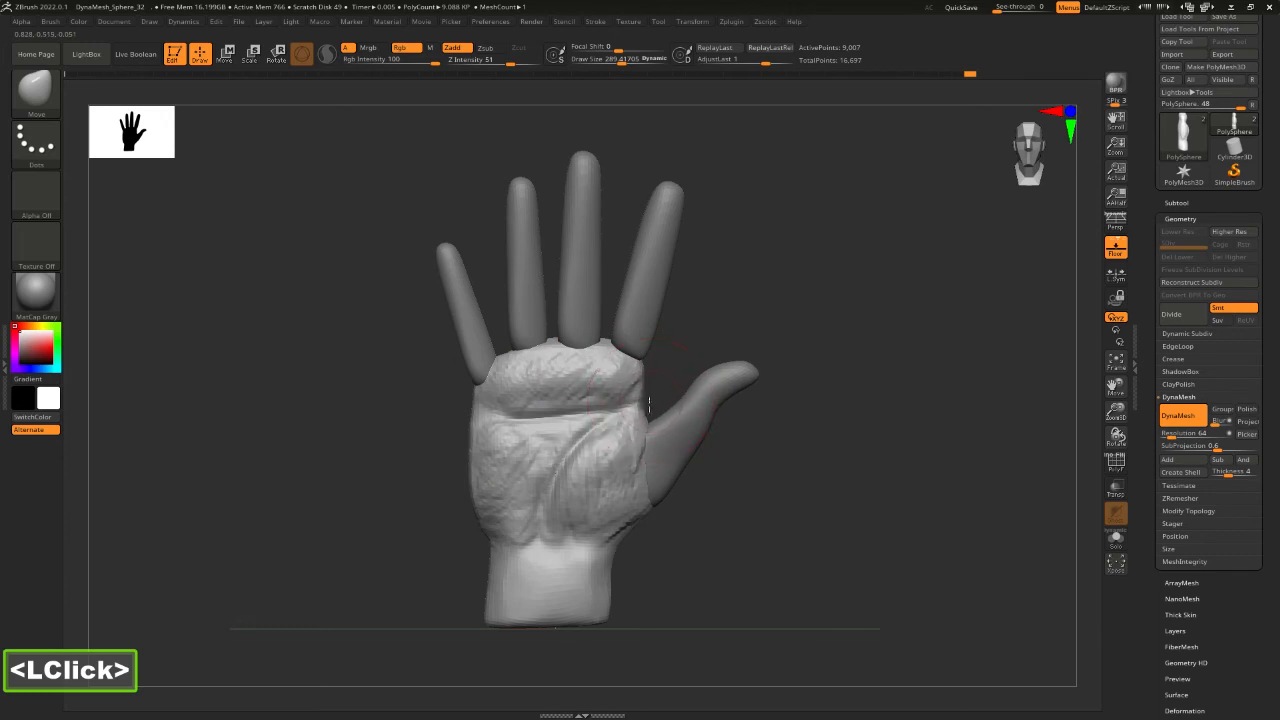
Refine the hand's profile around the knuckles, palm and wrist base from both sides with the Move brush.
{"action": "left_click", "coordinate": [677, 340], "text": "shift"}
{"action": "left_click_drag", "start_coordinate": [677, 340], "coordinate": [618, 372], "text": "shift"}
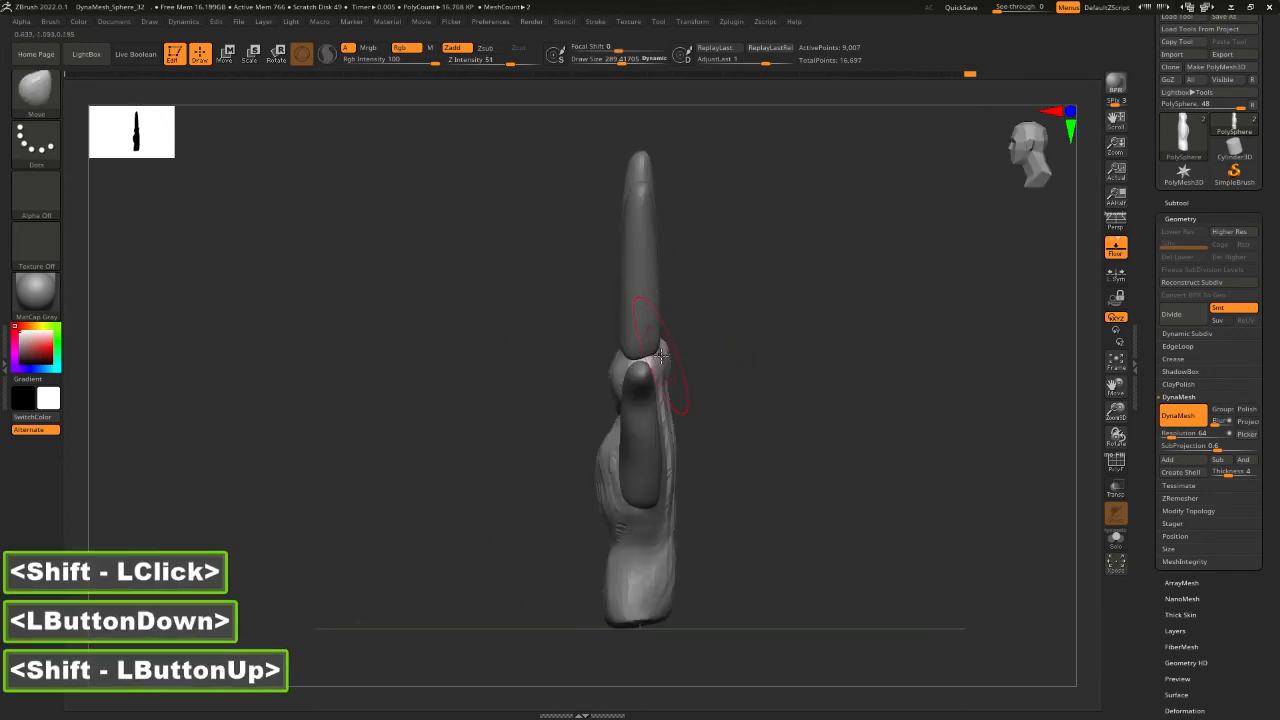
{"action": "left_click_drag", "start_coordinate": [693, 391], "coordinate": [723, 380], "text": "shift"}
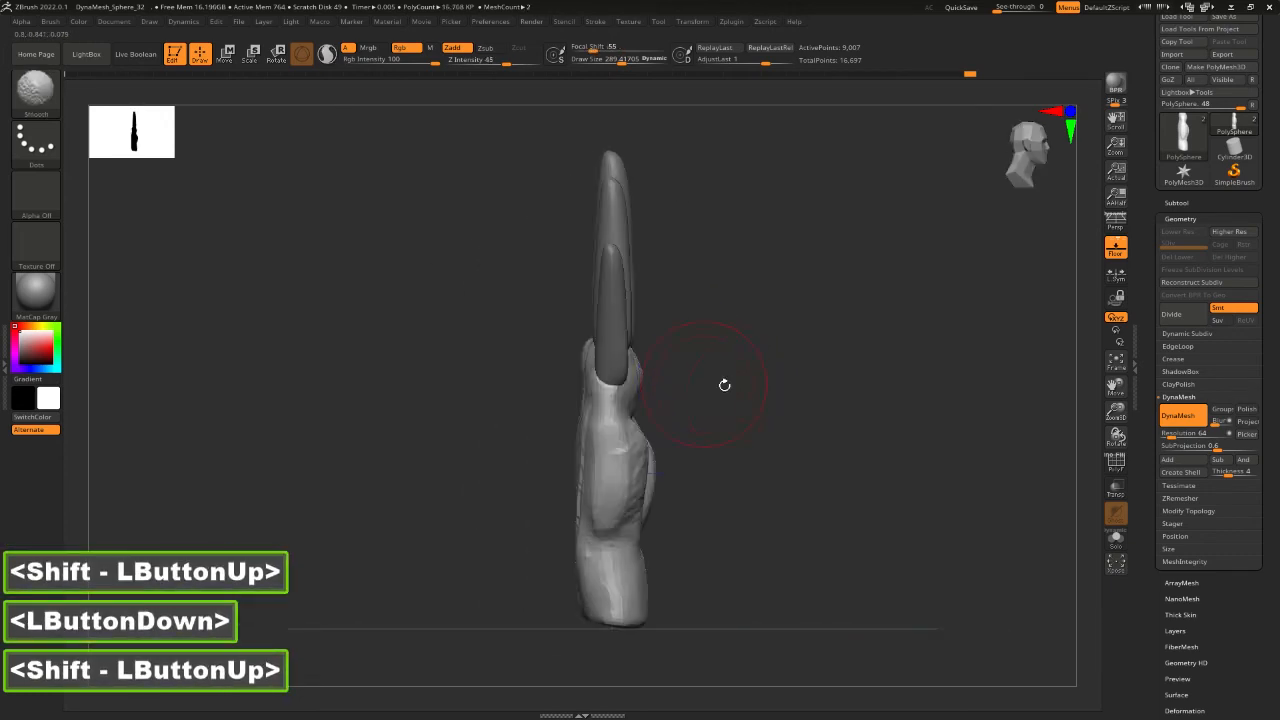
{"action": "left_click", "coordinate": [634, 374], "text": "alt"}
{"action": "left_click_drag", "start_coordinate": [560, 391], "coordinate": [560, 400]}
{"action": "left_click", "coordinate": [574, 422], "text": "alt"}
{"action": "left_click", "coordinate": [642, 386], "text": "alt"}
{"action": "left_click", "coordinate": [642, 386], "text": "alt"}
{"action": "left_click_drag", "start_coordinate": [642, 386], "coordinate": [656, 402], "text": "shift"}
{"action": "left_click", "coordinate": [644, 382]}
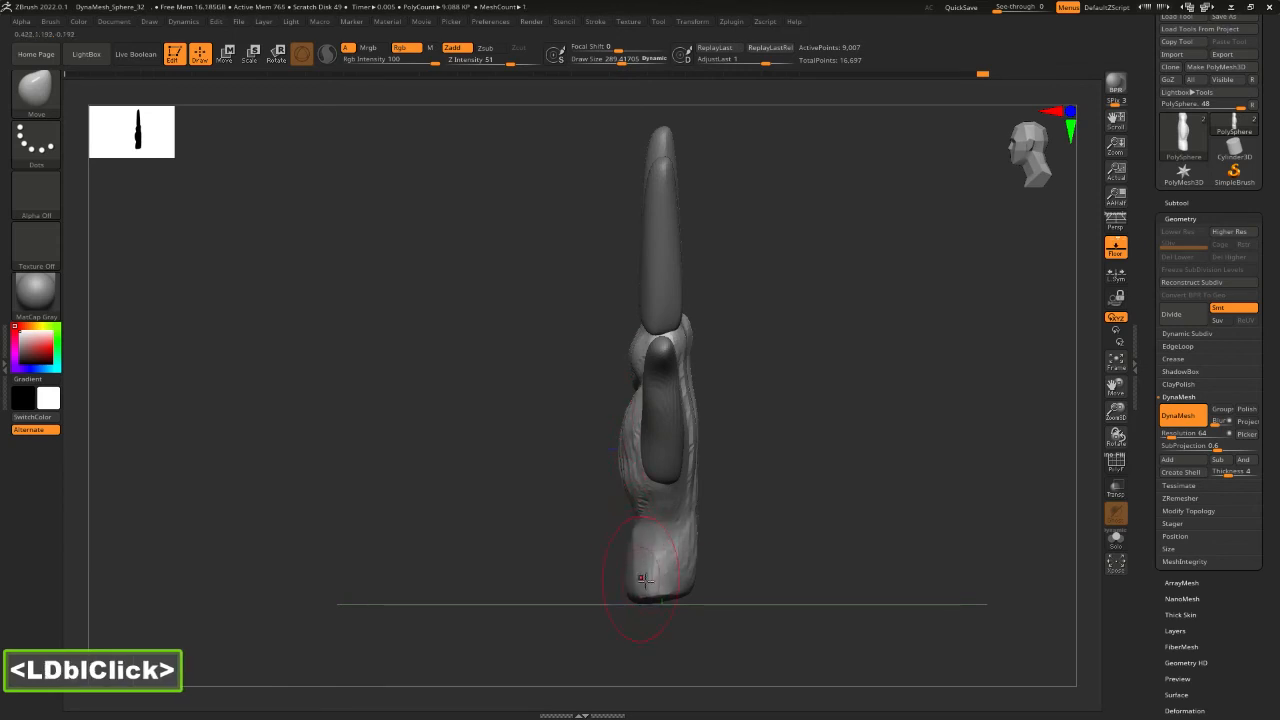
{"action": "mouse_move", "coordinate": [768, 556]}
{"action": "left_mouse_down"}
{"action": "mouse_move", "coordinate": [646, 555]}
{"action": "mouse_move", "coordinate": [608, 572]}
{"action": "left_mouse_up"}
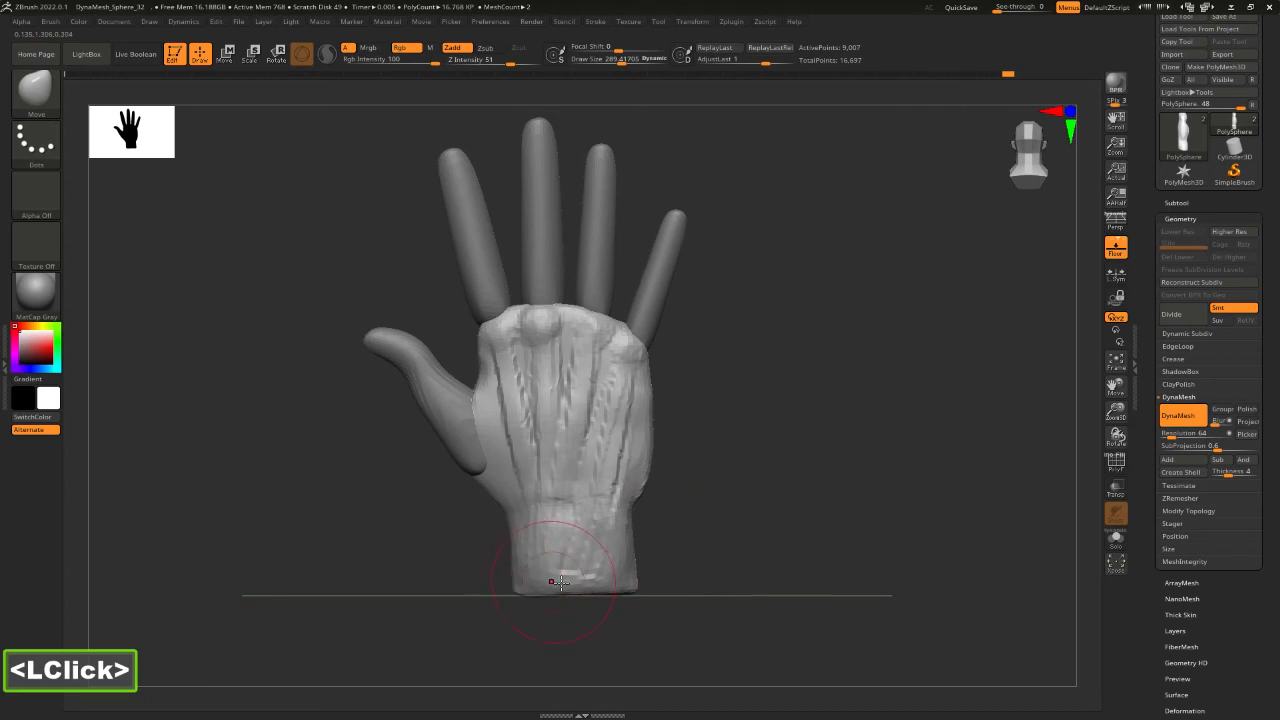
Reduce the ClayBuildup draw size to about 169 and rework the ridge below the middle finger's knuckle.
{"action": "left_click_drag", "start_coordinate": [711, 442], "coordinate": [666, 477], "text": "alt"}
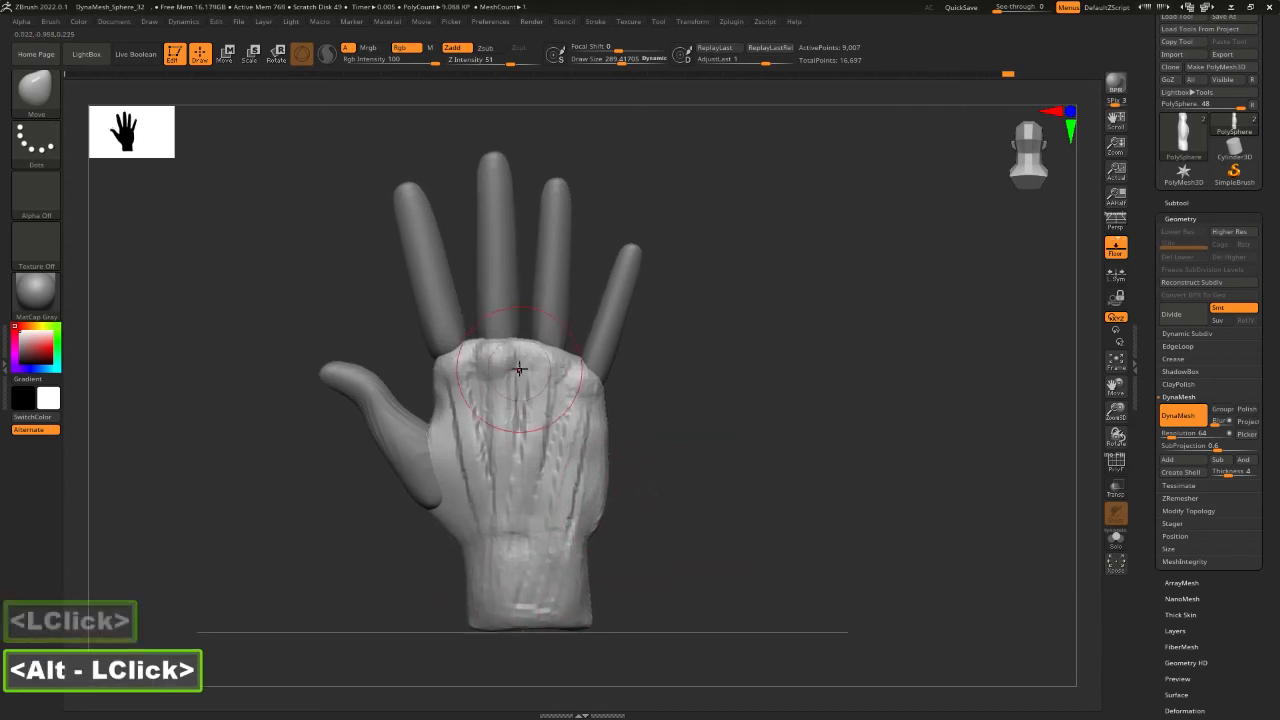
{"action": "key", "text": "3"}
{"action": "key", "text": "space"}
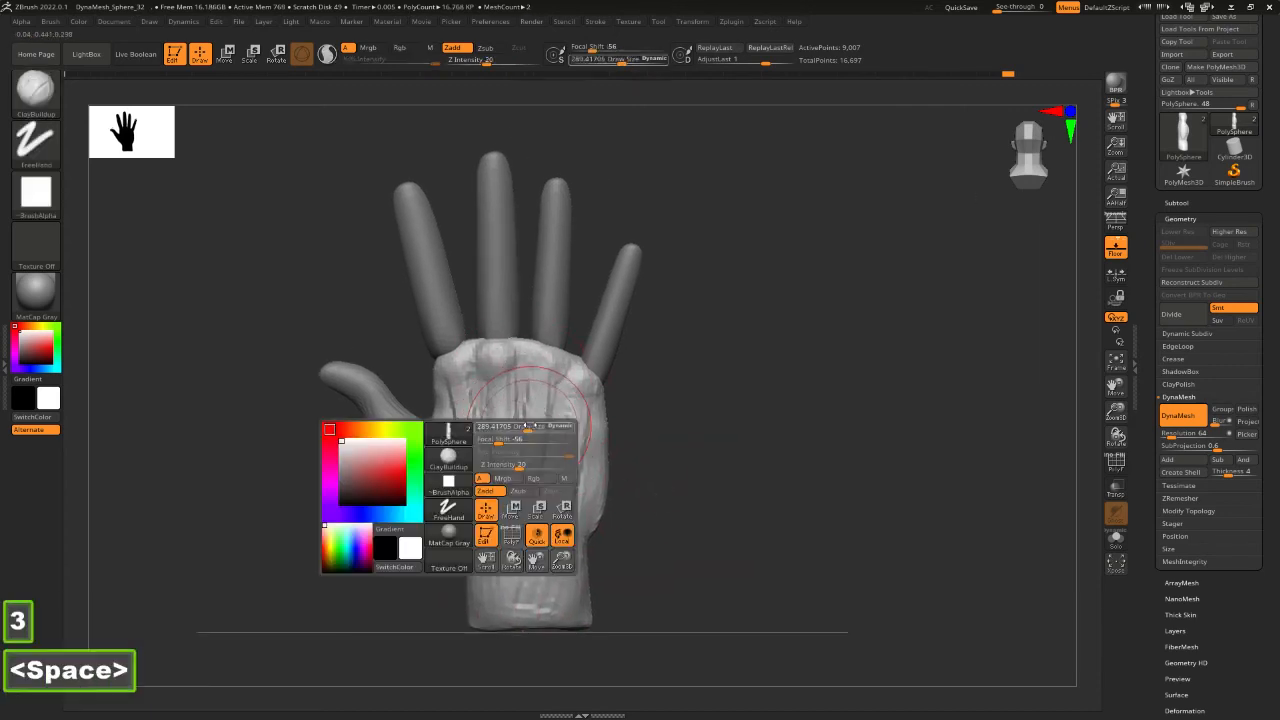
{"action": "left_click_drag", "start_coordinate": [525, 428], "coordinate": [505, 428]}
{"action": "left_click_drag", "start_coordinate": [493, 351], "coordinate": [498, 487], "text": "alt"}
{"action": "mouse_move", "coordinate": [496, 362]}
{"action": "left_mouse_down"}
{"action": "mouse_move", "coordinate": [491, 512]}
{"action": "mouse_move", "coordinate": [499, 455]}
{"action": "left_mouse_up"}
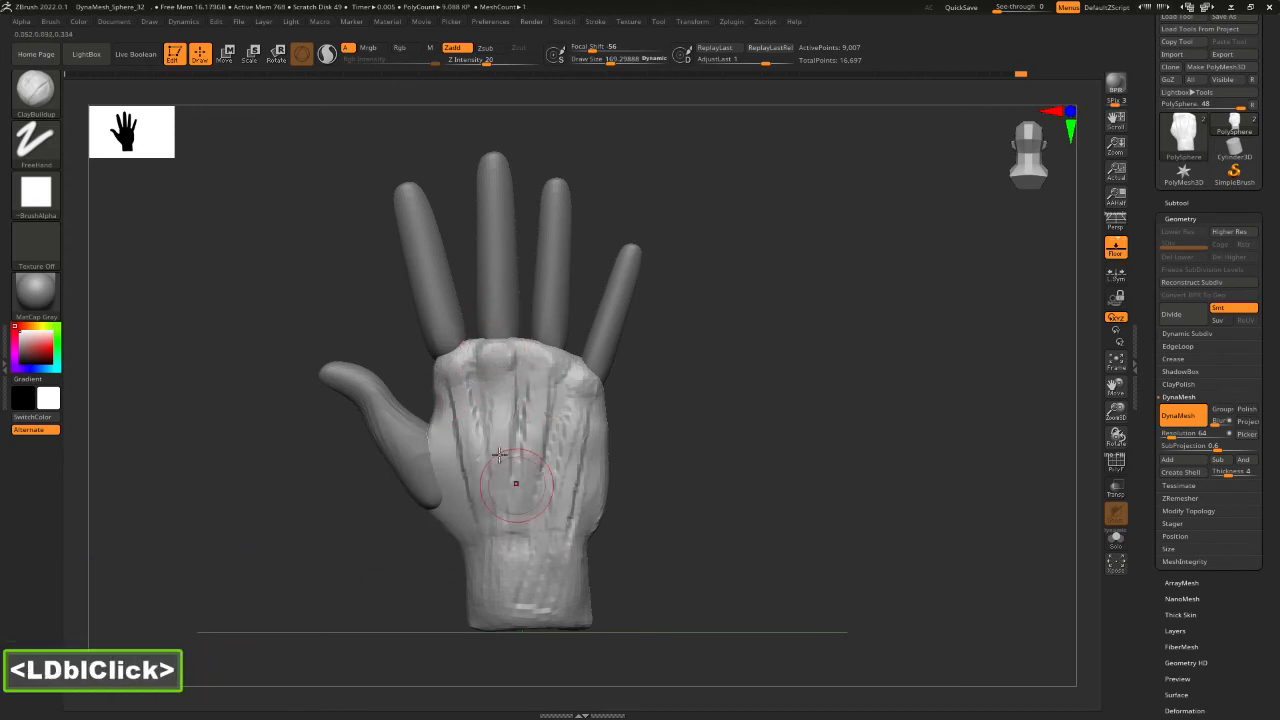
Even out the knuckles and tendon ridges on the back of the hand with TrimDynamic at a draw size of about 201.
{"action": "key", "text": "4"}
{"action": "key", "text": "space"}
{"action": "left_click_drag", "start_coordinate": [464, 381], "coordinate": [480, 450]}
{"action": "left_click_drag", "start_coordinate": [472, 390], "coordinate": [474, 420], "text": "alt"}
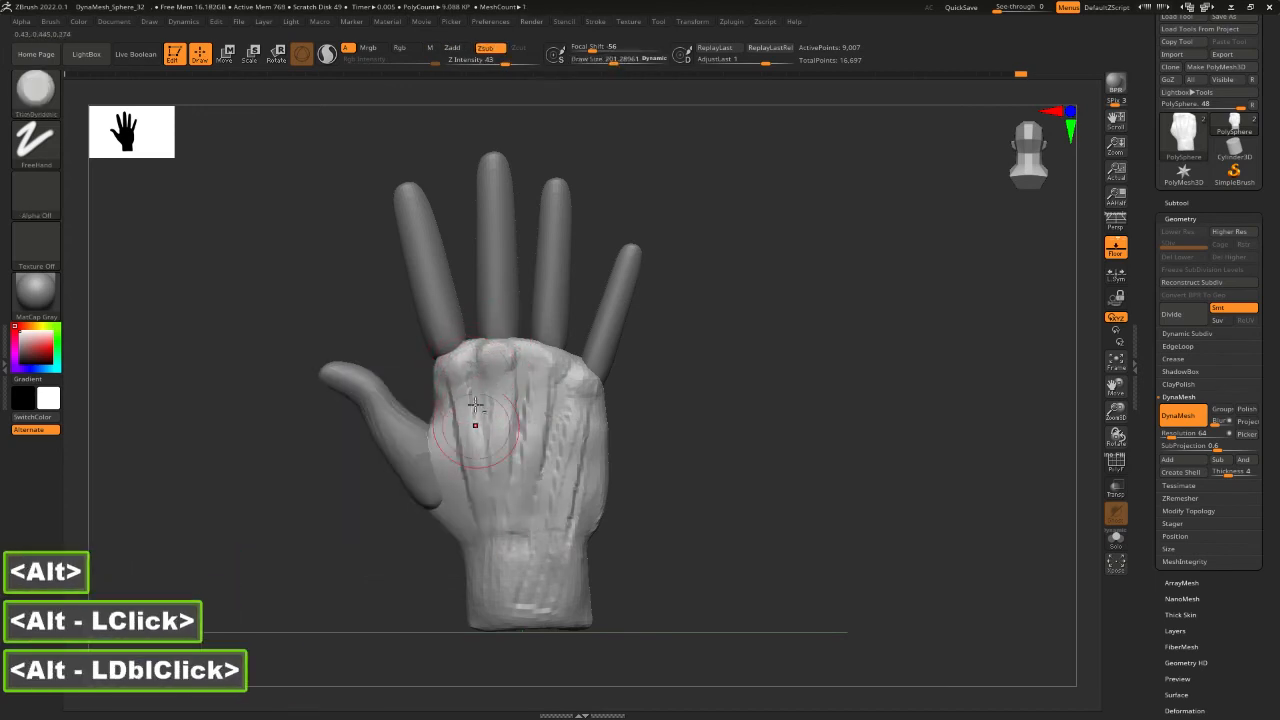
{"action": "mouse_move", "coordinate": [495, 480]}
{"action": "left_mouse_down", "text": "alt"}
{"action": "mouse_move", "coordinate": [483, 412]}
{"action": "mouse_move", "coordinate": [549, 370]}
{"action": "left_mouse_up", "text": "alt"}
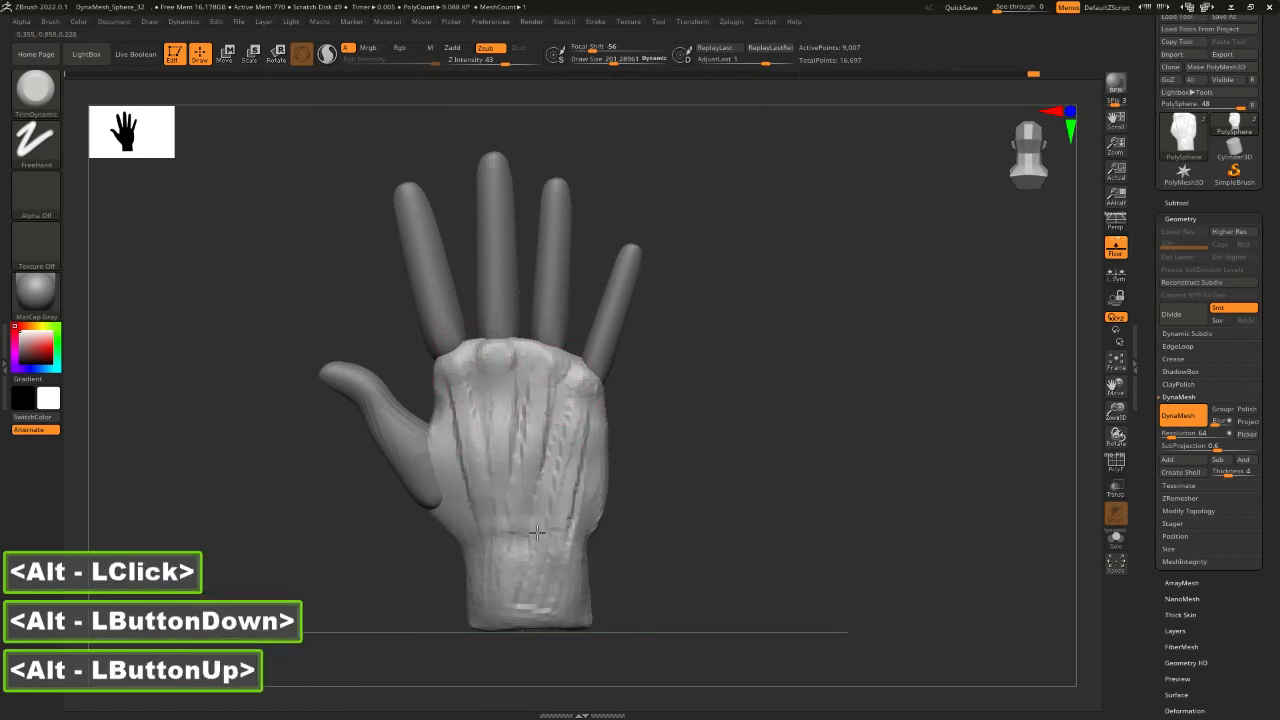
{"action": "left_click_drag", "start_coordinate": [537, 532], "coordinate": [571, 428], "text": "alt"}
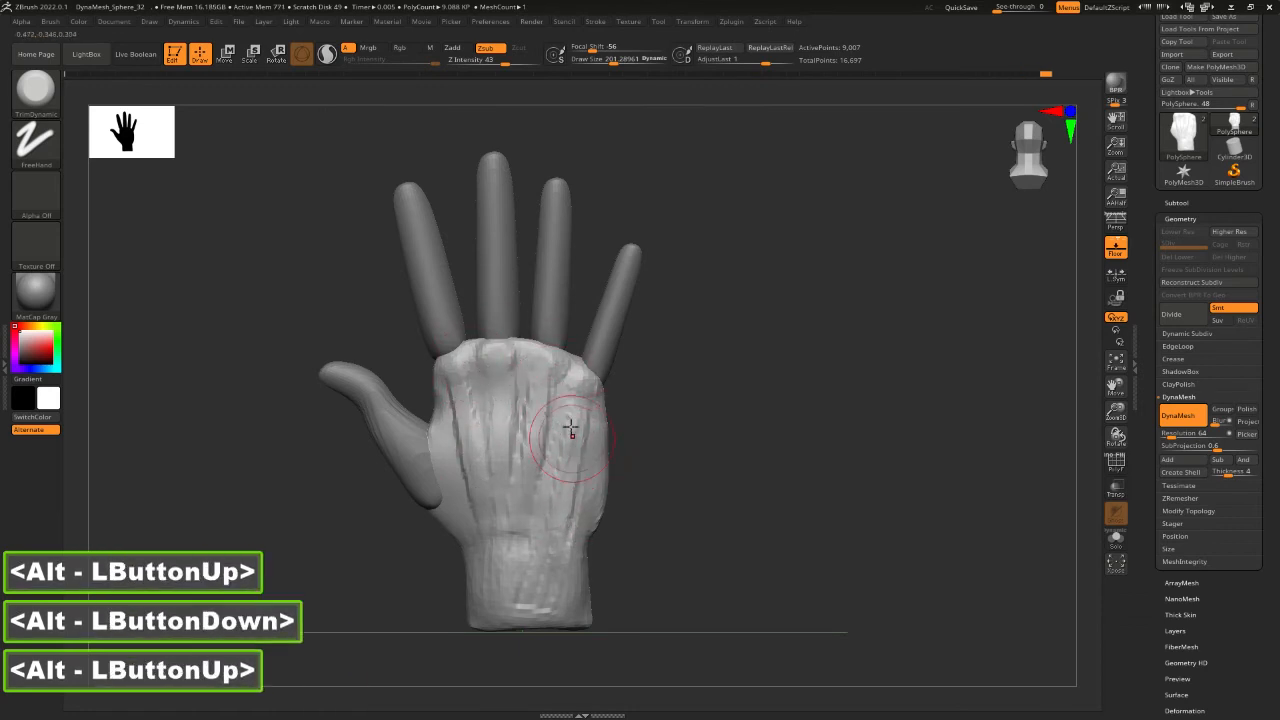
{"action": "left_click", "coordinate": [479, 443]}
{"action": "left_click", "coordinate": [470, 492]}
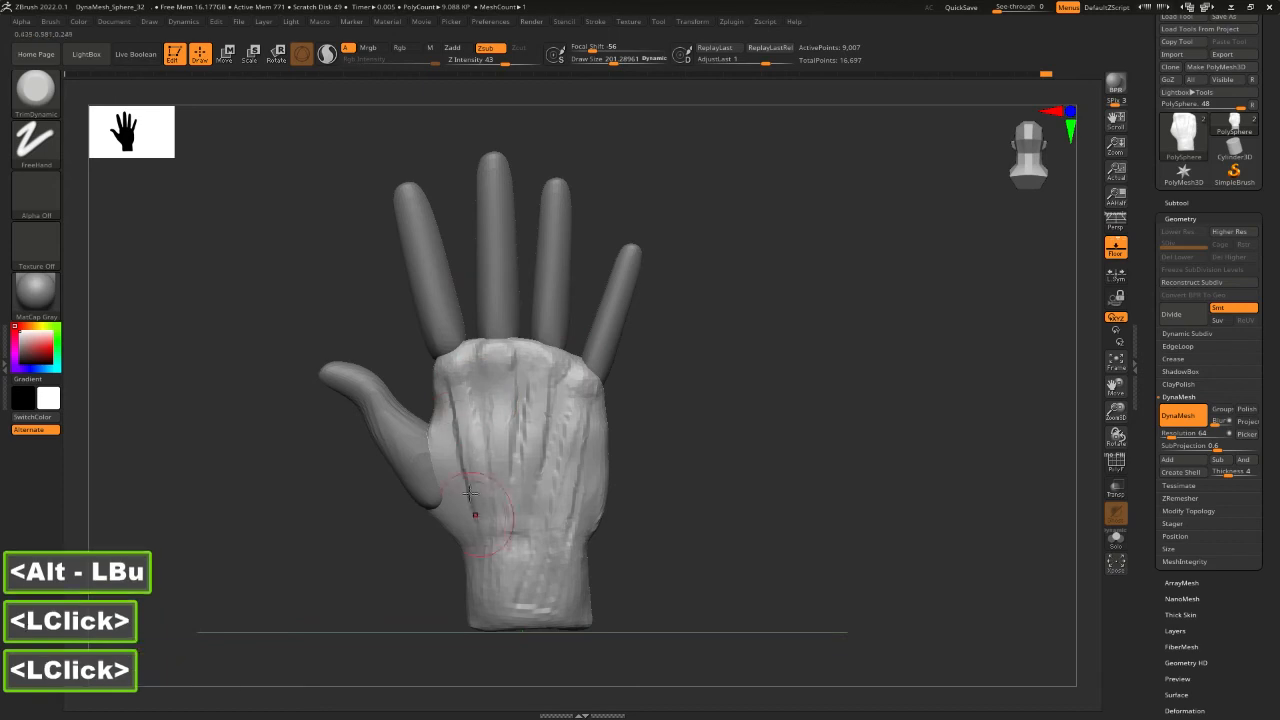
{"action": "mouse_move", "coordinate": [497, 500]}
{"action": "left_mouse_down"}
{"action": "mouse_move", "coordinate": [491, 417]}
{"action": "mouse_move", "coordinate": [480, 446]}
{"action": "left_mouse_up"}
Reduce the TrimDynamic draw size to about 163 and level the grooves between the tendons and the back of the wrist with inverted strokes.
{"action": "key", "text": "space"}
{"action": "left_click", "coordinate": [460, 451], "text": "alt"}
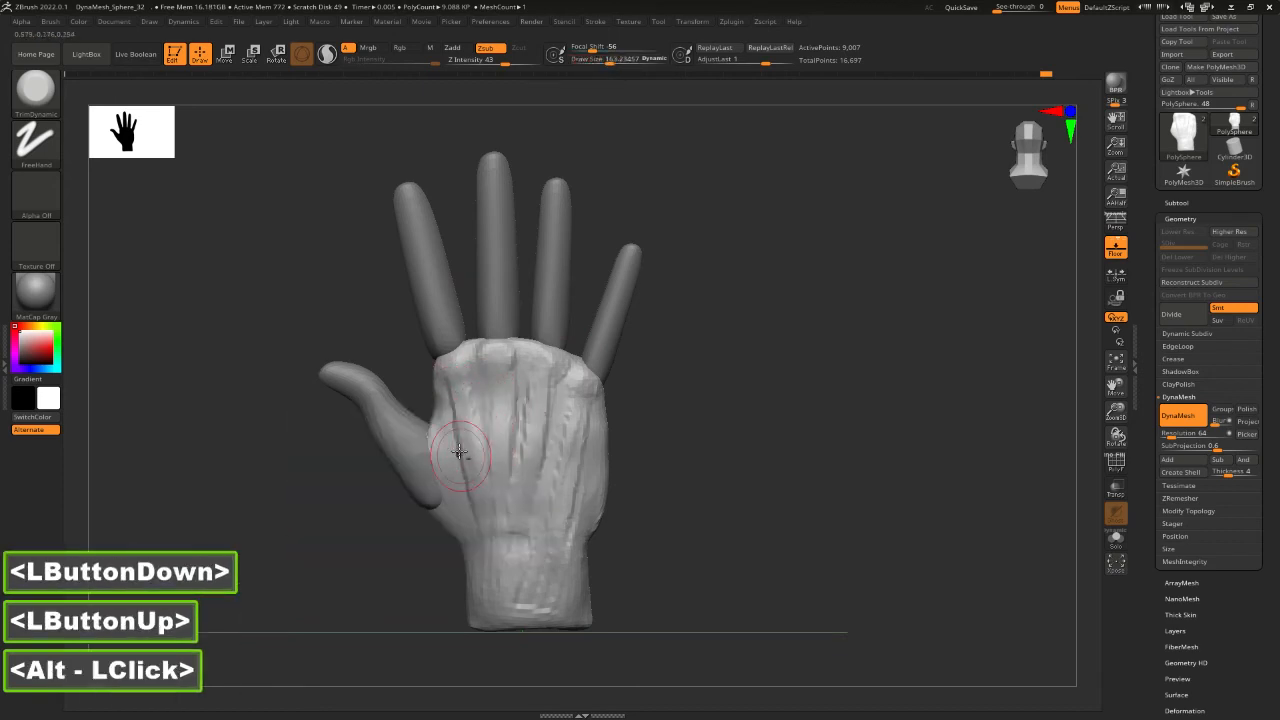
{"action": "left_click", "coordinate": [454, 440], "text": "alt"}
{"action": "left_click", "coordinate": [483, 540], "text": "alt"}
{"action": "left_click", "coordinate": [483, 540], "text": "alt"}
{"action": "left_click_drag", "start_coordinate": [508, 553], "coordinate": [521, 421], "text": "alt"}
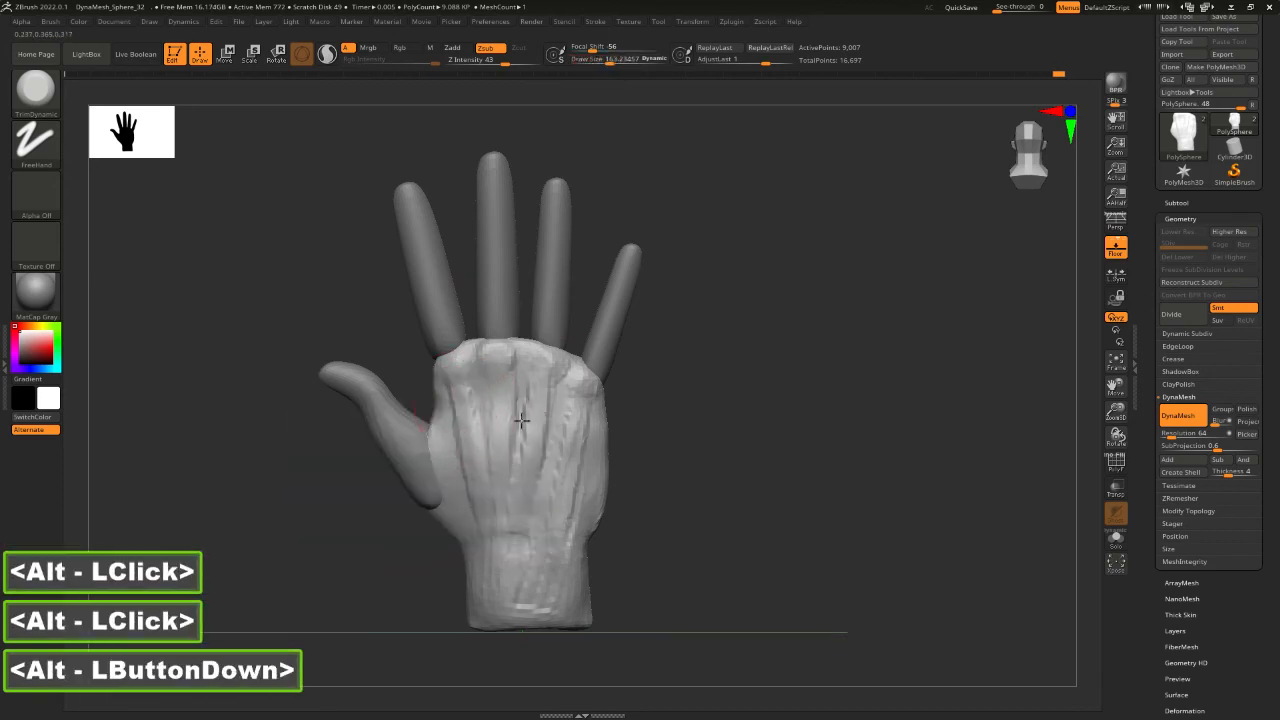
{"action": "left_click_drag", "start_coordinate": [561, 481], "coordinate": [580, 491], "text": "alt"}
{"action": "mouse_move", "coordinate": [567, 581]}
{"action": "left_mouse_down", "text": "alt"}
{"action": "mouse_move", "coordinate": [504, 596]}
{"action": "mouse_move", "coordinate": [513, 608]}
{"action": "mouse_move", "coordinate": [485, 552]}
{"action": "mouse_move", "coordinate": [490, 478]}
{"action": "mouse_move", "coordinate": [452, 393]}
{"action": "left_mouse_up", "text": "alt"}
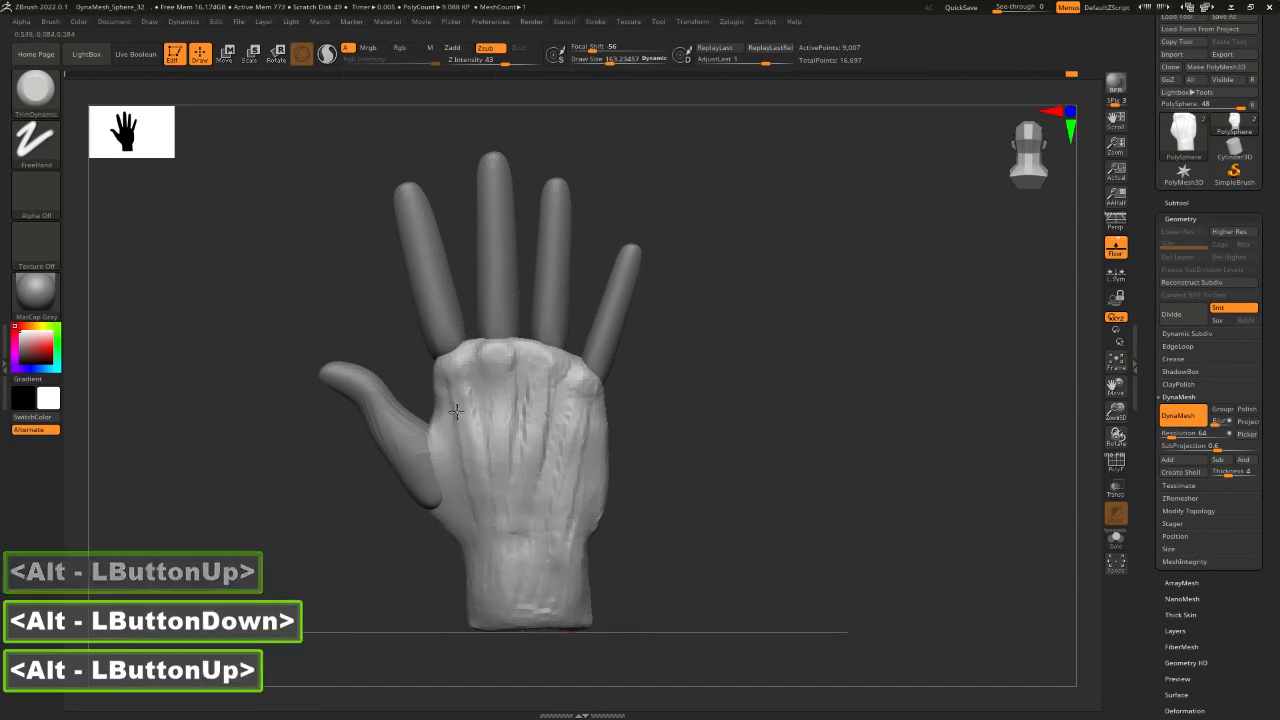
{"action": "left_click", "coordinate": [472, 443], "text": "alt"}
{"action": "left_click", "coordinate": [519, 442], "text": "alt"}
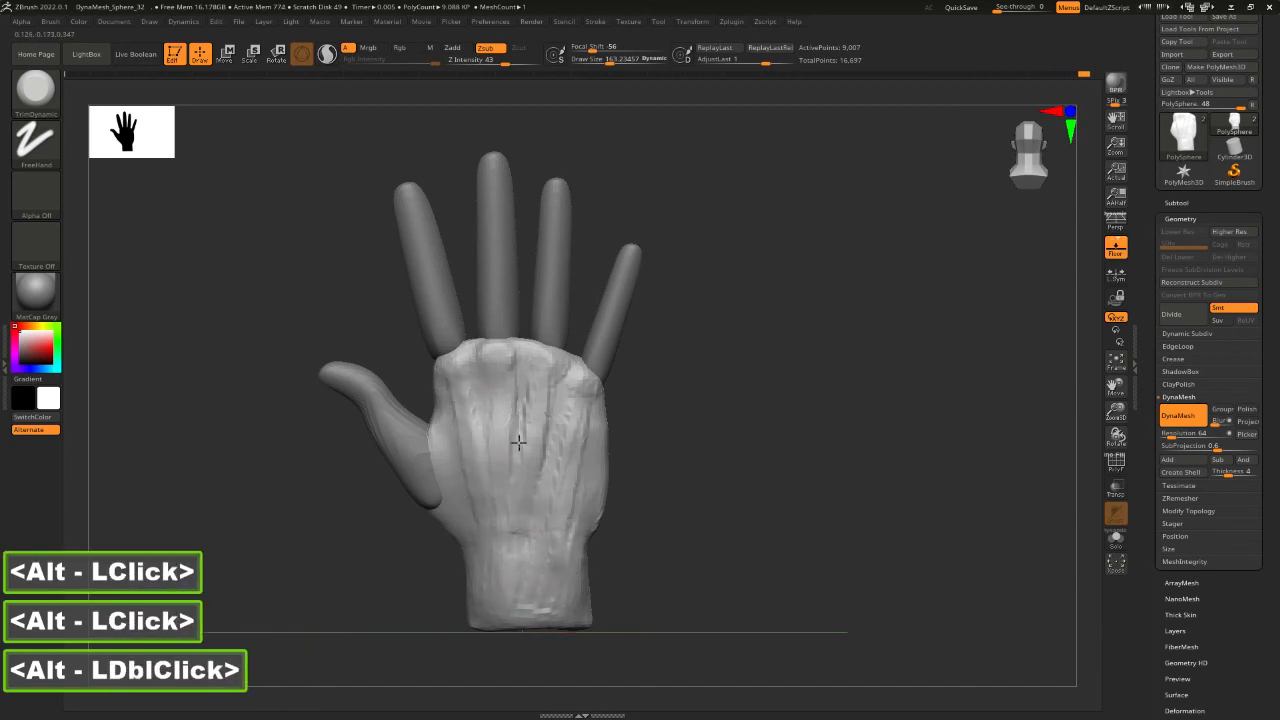
Level the tendons below the little finger and the base of the back of the wrist with TrimDynamic strokes.
{"action": "left_click", "coordinate": [571, 416], "text": "alt"}
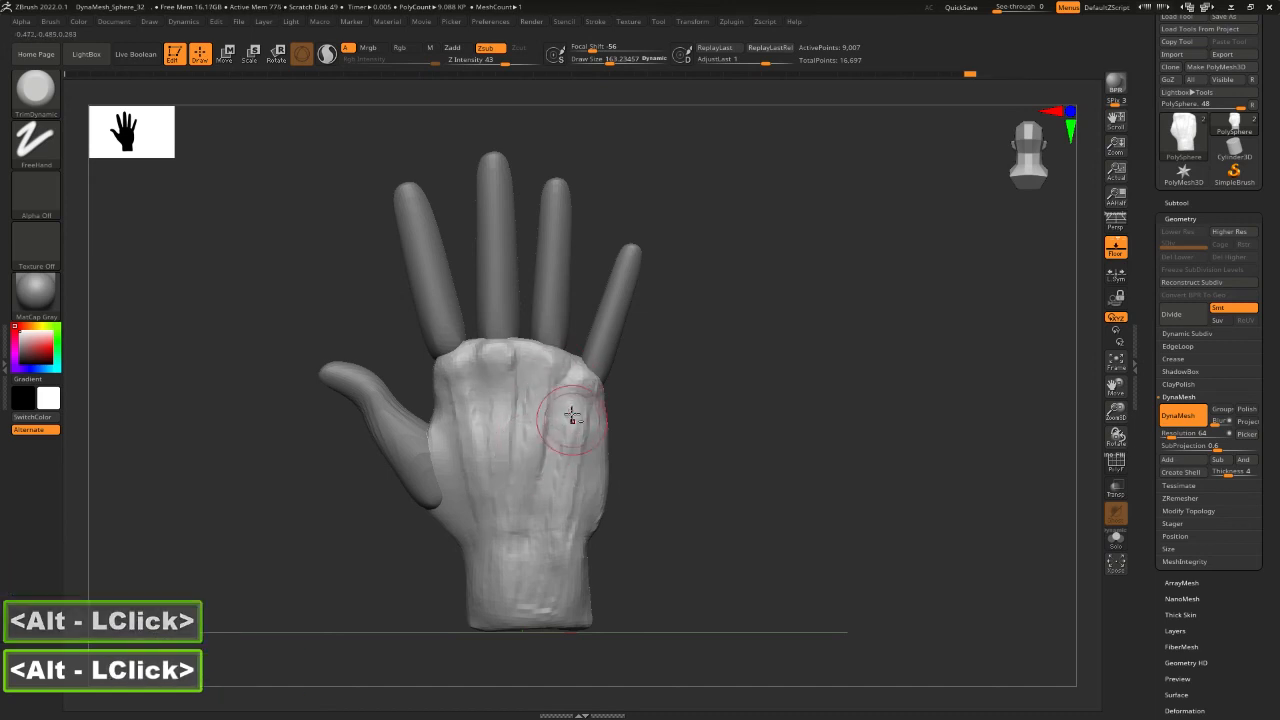
{"action": "left_click", "coordinate": [568, 426], "text": "alt"}
{"action": "left_click", "coordinate": [571, 554], "text": "alt"}
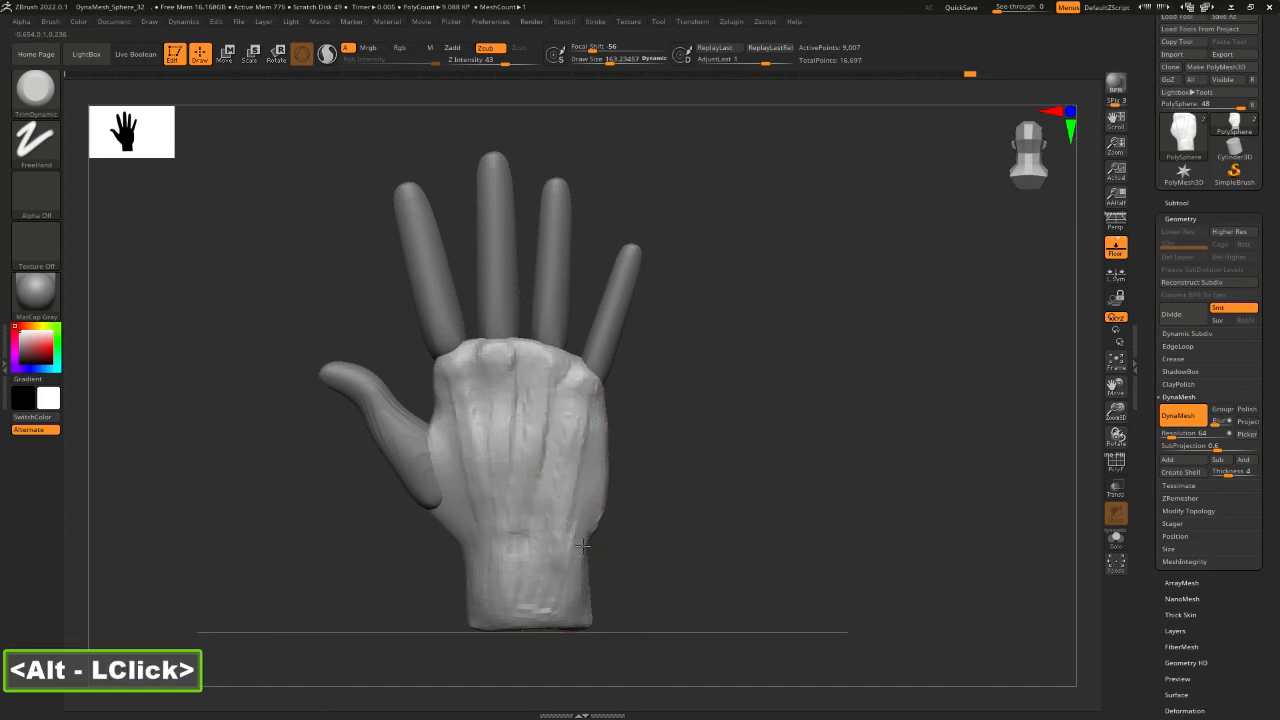
{"action": "left_click", "coordinate": [562, 550], "text": "alt"}
{"action": "left_click", "coordinate": [551, 540], "text": "alt"}
{"action": "left_click", "coordinate": [535, 606], "text": "alt"}
{"action": "double_click", "coordinate": [540, 608]}
{"action": "left_click", "coordinate": [547, 609]}
{"action": "double_click", "coordinate": [551, 609]}
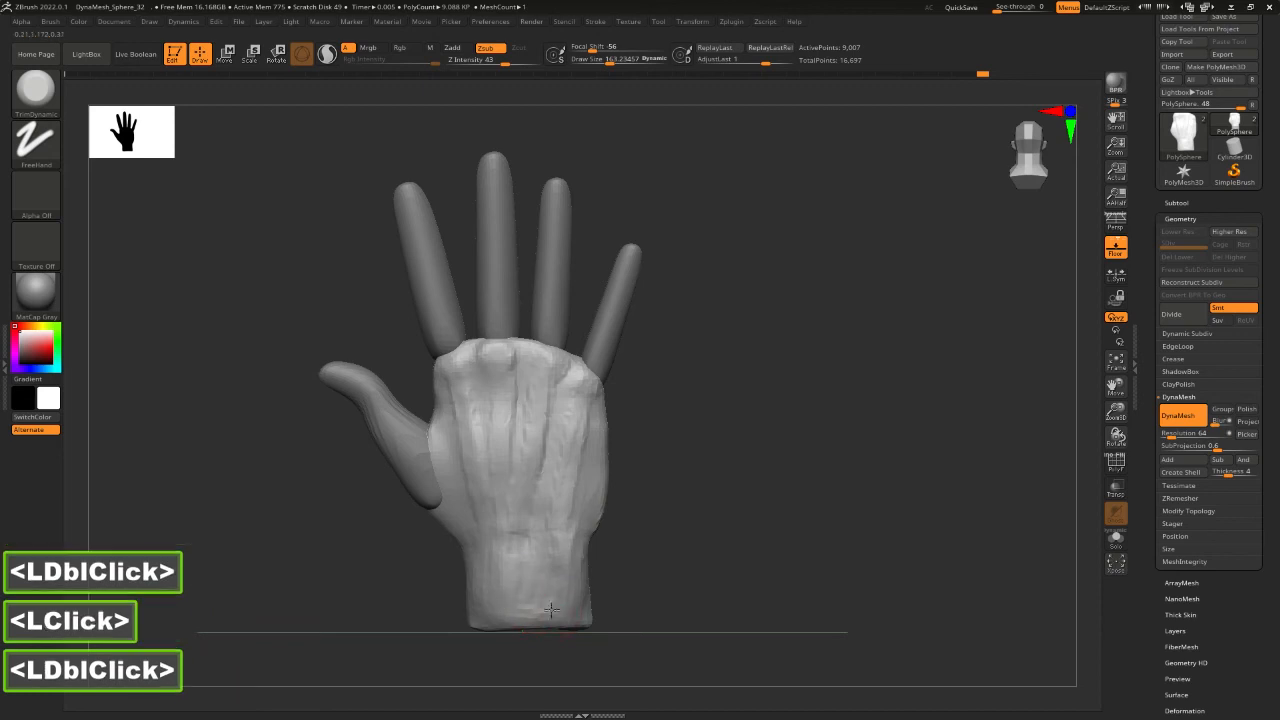
Flatten the central tendon grooves and the middle finger's knuckle on the back of the hand with TrimDynamic.
{"action": "left_click", "coordinate": [526, 520]}
{"action": "left_click_drag", "start_coordinate": [526, 520], "coordinate": [540, 542]}
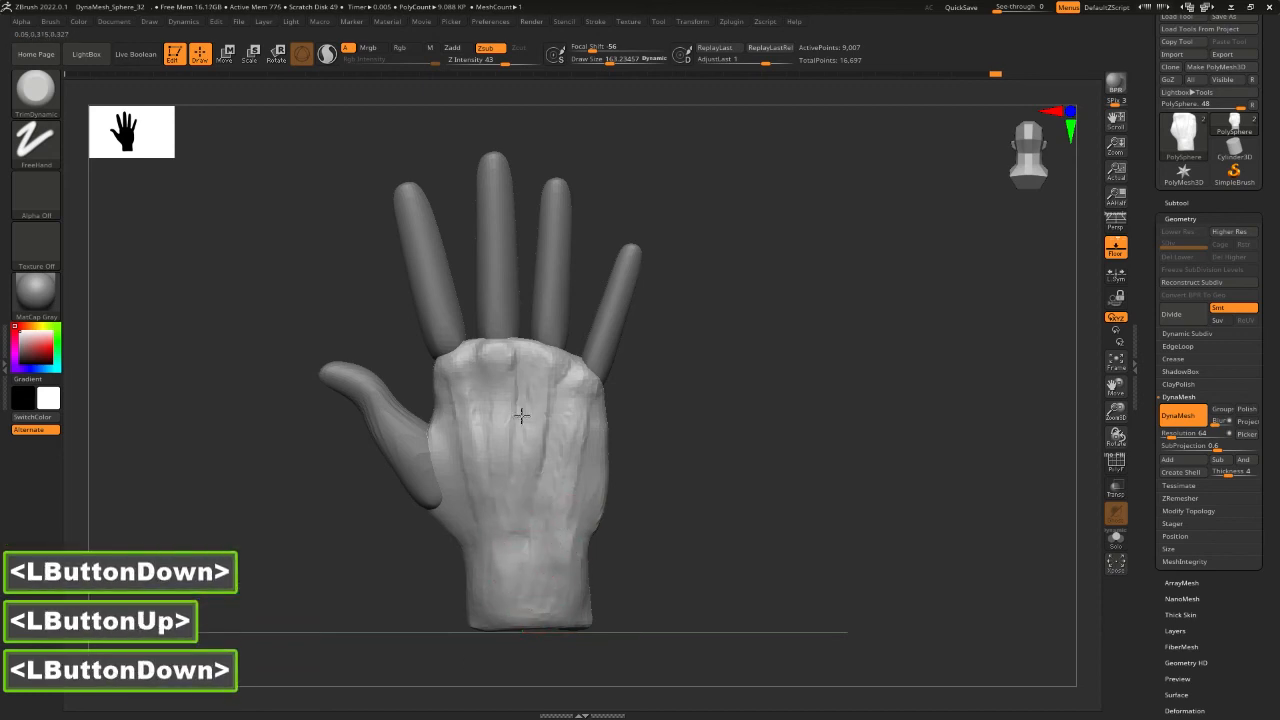
{"action": "mouse_move", "coordinate": [522, 370]}
{"action": "left_mouse_down"}
{"action": "mouse_move", "coordinate": [520, 357]}
{"action": "mouse_move", "coordinate": [471, 345]}
{"action": "left_mouse_up"}
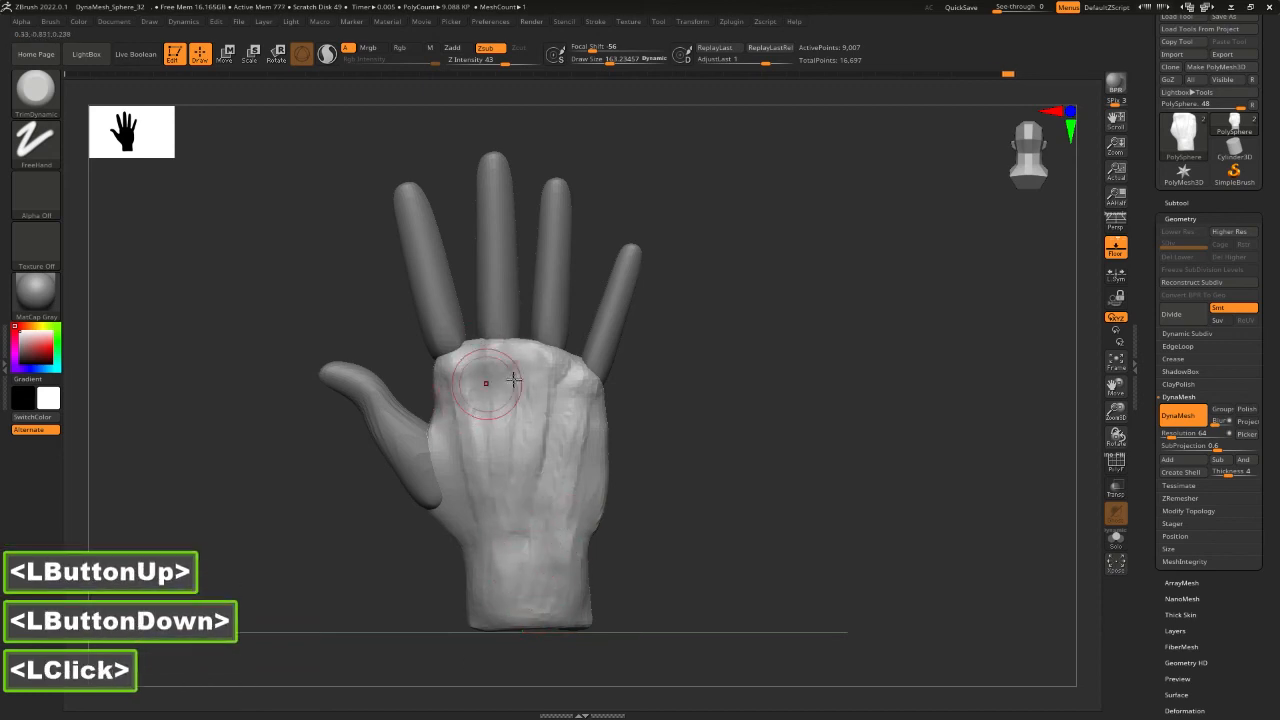
{"action": "left_click_drag", "start_coordinate": [595, 405], "coordinate": [575, 480]}
Turn to the palm side, raise the TrimDynamic draw size to about 201 and flatten the palm's little-finger side.
{"action": "mouse_move", "coordinate": [708, 470]}
{"action": "left_mouse_down"}
{"action": "mouse_move", "coordinate": [622, 440]}
{"action": "mouse_move", "coordinate": [606, 494]}
{"action": "left_mouse_up"}
{"action": "left_click", "coordinate": [613, 400]}
{"action": "left_click_drag", "start_coordinate": [730, 494], "coordinate": [625, 493]}
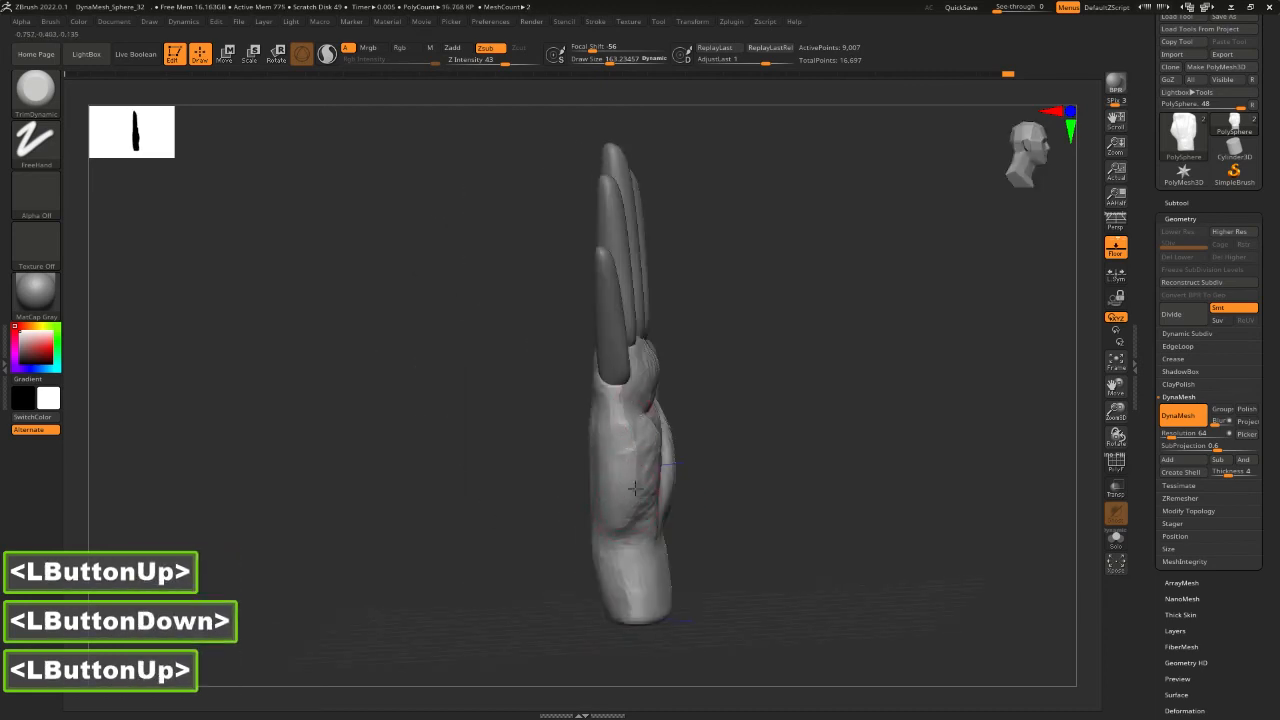
{"action": "left_click_drag", "start_coordinate": [717, 538], "coordinate": [761, 466], "text": "shift"}
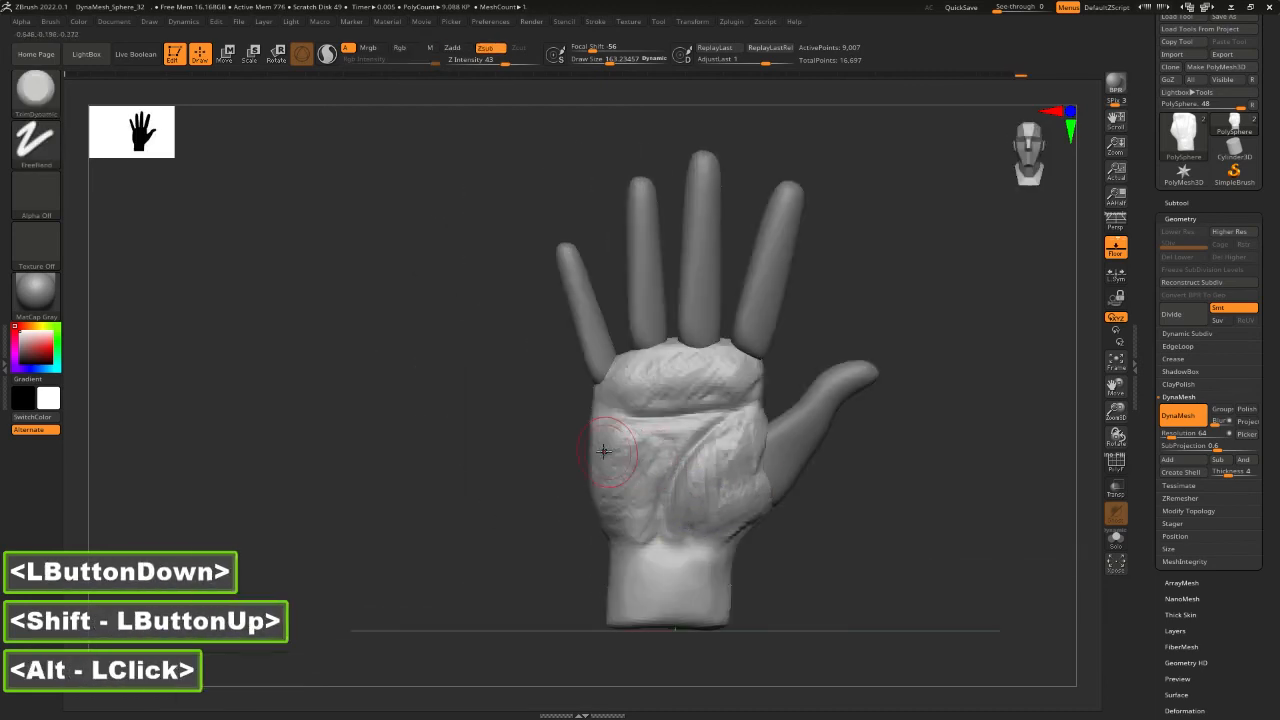
{"action": "key", "text": "ctrl+z"}
{"action": "left_click_drag", "start_coordinate": [826, 496], "coordinate": [749, 467], "text": "alt"}
{"action": "key", "text": "space"}
{"action": "left_click_drag", "start_coordinate": [597, 431], "coordinate": [617, 431]}
{"action": "mouse_move", "coordinate": [836, 463]}
{"action": "left_mouse_down"}
{"action": "mouse_move", "coordinate": [886, 463]}
{"action": "mouse_move", "coordinate": [820, 443]}
{"action": "left_mouse_up"}
{"action": "key", "text": "space"}
{"action": "left_click", "coordinate": [557, 414]}
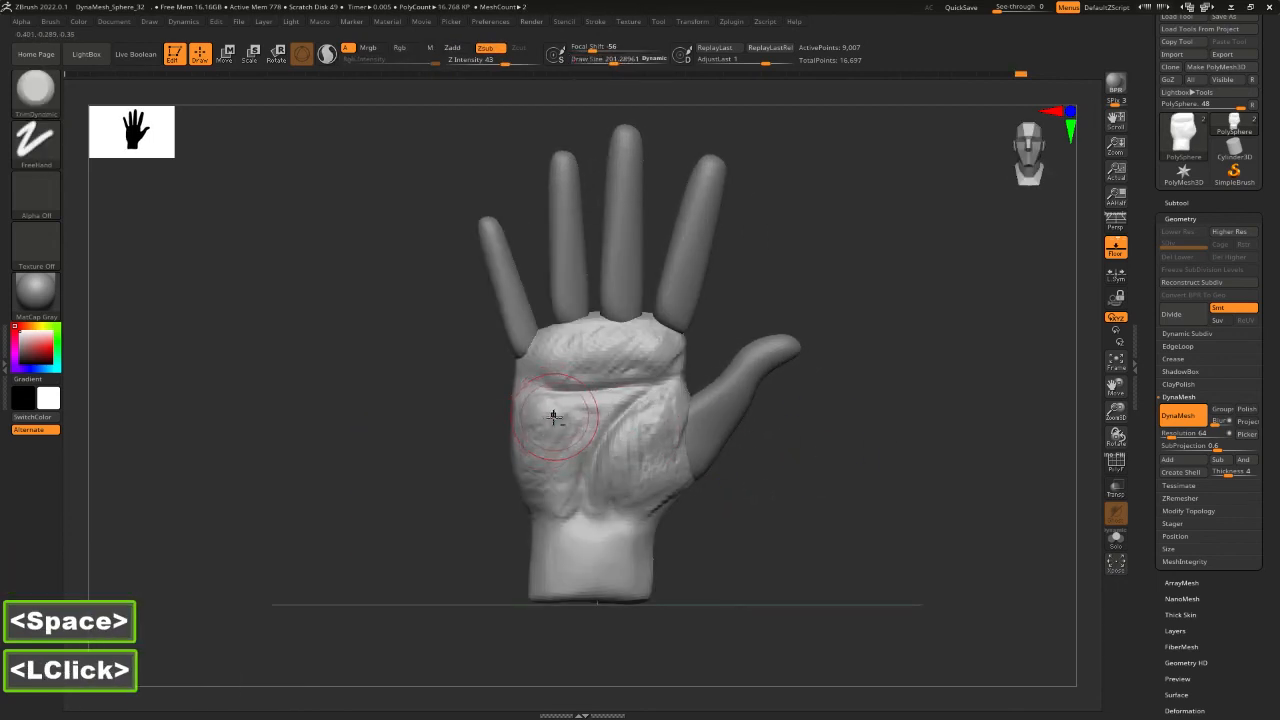
Even out the middle of the palm, the thumb mound and the pad below the fingers with TrimDynamic.
{"action": "key", "text": "space"}
{"action": "left_click", "coordinate": [546, 415]}
{"action": "left_click", "coordinate": [573, 407], "text": "alt"}
{"action": "left_click_drag", "start_coordinate": [573, 409], "coordinate": [576, 432], "text": "alt"}
{"action": "mouse_move", "coordinate": [578, 416]}
{"action": "left_mouse_down", "text": "alt"}
{"action": "mouse_move", "coordinate": [536, 463]}
{"action": "mouse_move", "coordinate": [553, 424]}
{"action": "mouse_move", "coordinate": [572, 444]}
{"action": "left_mouse_up", "text": "alt"}
{"action": "mouse_move", "coordinate": [632, 478]}
{"action": "left_mouse_down"}
{"action": "mouse_move", "coordinate": [665, 468]}
{"action": "mouse_move", "coordinate": [670, 498]}
{"action": "left_mouse_up"}
{"action": "mouse_move", "coordinate": [693, 423]}
{"action": "left_mouse_down"}
{"action": "mouse_move", "coordinate": [689, 374]}
{"action": "mouse_move", "coordinate": [603, 355]}
{"action": "mouse_move", "coordinate": [643, 343]}
{"action": "left_mouse_up"}
Try smoothing the palm's creases and mounds with the Smooth brush at a draw size of about 258.
{"action": "key", "text": "space"}
{"action": "left_click", "coordinate": [608, 354]}
{"action": "left_click_drag", "start_coordinate": [611, 453], "coordinate": [562, 449], "text": "shift"}
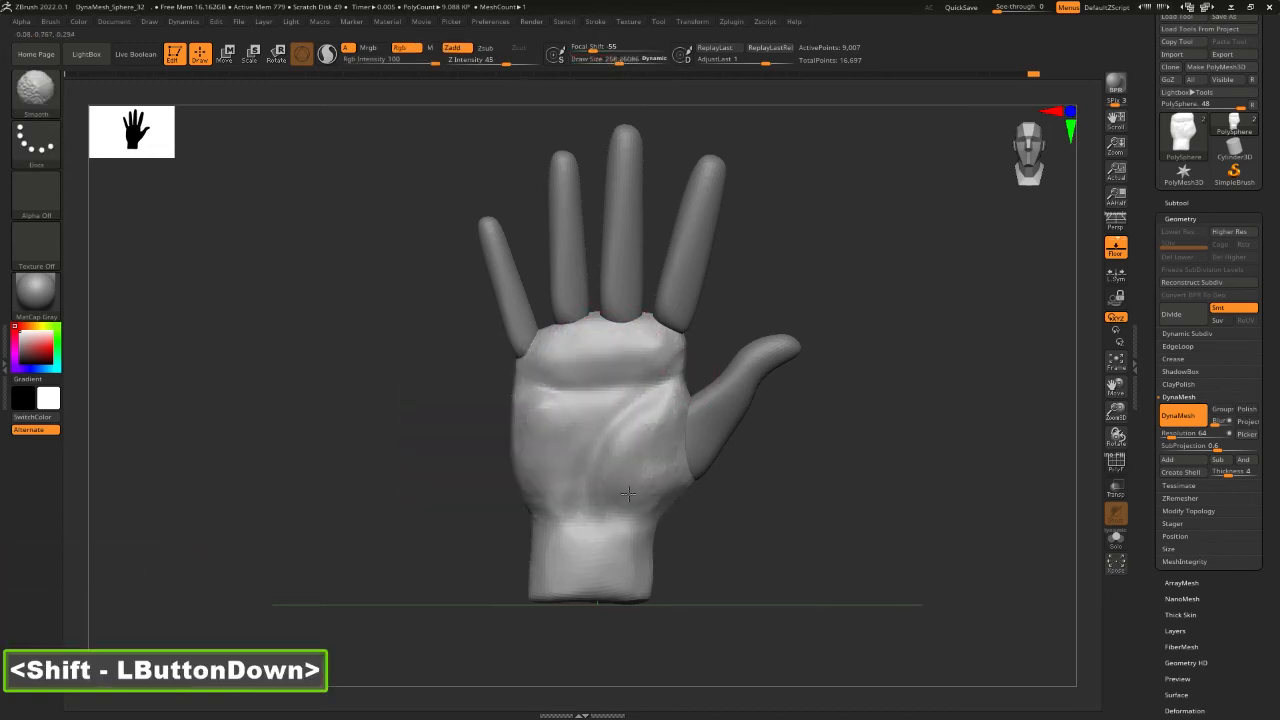
{"action": "left_click_drag", "start_coordinate": [660, 296], "coordinate": [700, 285], "text": "shift"}
{"action": "mouse_move", "coordinate": [800, 283]}
{"action": "left_mouse_down"}
{"action": "mouse_move", "coordinate": [903, 317]}
{"action": "mouse_move", "coordinate": [814, 294]}
{"action": "left_mouse_up"}
{"action": "mouse_move", "coordinate": [868, 350]}
{"action": "left_mouse_down"}
{"action": "mouse_move", "coordinate": [900, 351]}
{"action": "mouse_move", "coordinate": [829, 355]}
{"action": "left_mouse_up"}
{"action": "key", "text": "ctrl+z"}
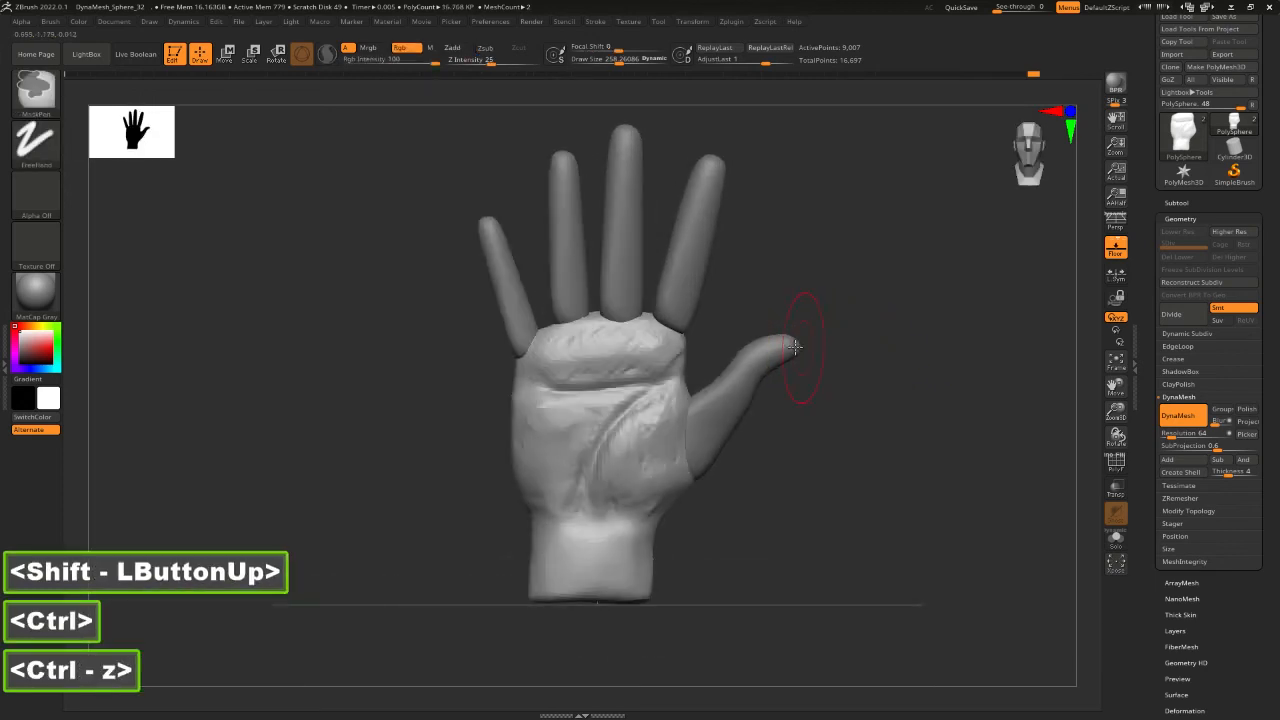
{"action": "key", "text": "space"}
{"action": "left_click", "coordinate": [646, 385]}
{"action": "key", "text": "6"}
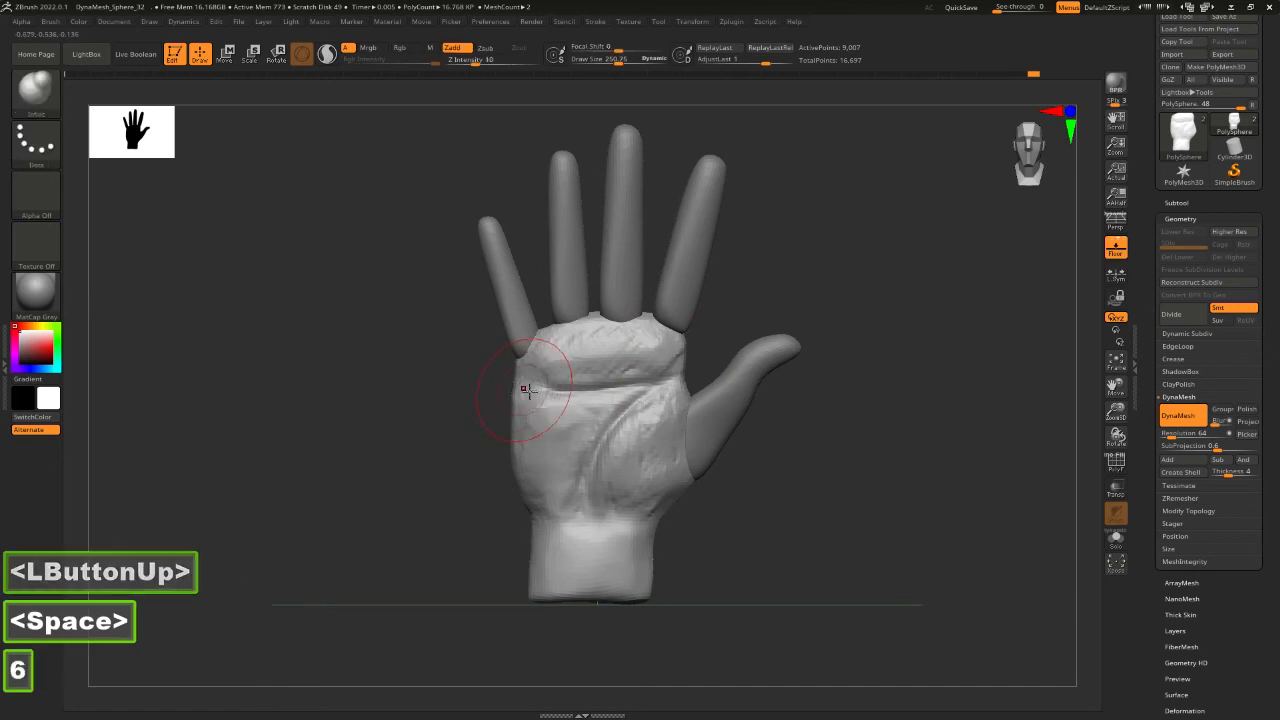
{"action": "key", "text": "space"}
{"action": "left_click_drag", "start_coordinate": [556, 398], "coordinate": [539, 404]}
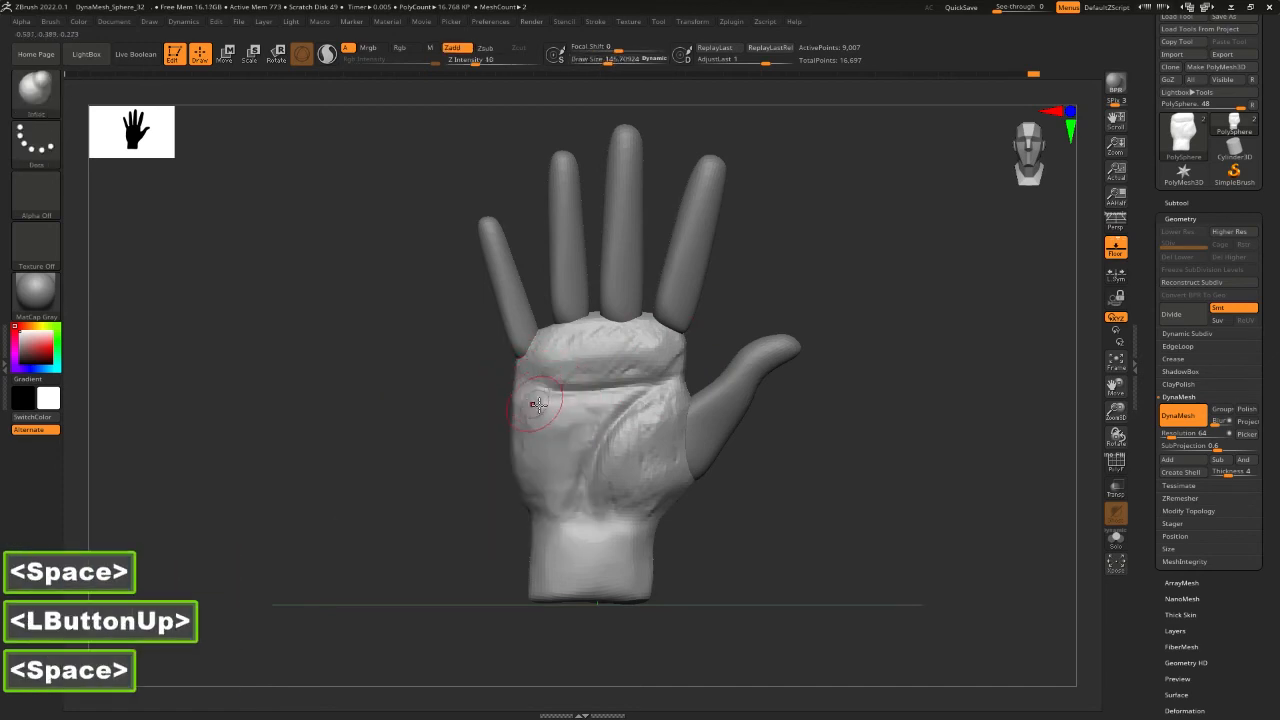
Sharpen the palm's horizontal crease and the curved crease around the thumb mound with the Pinch brush at a draw size of about 281.
{"action": "key", "text": "7"}
{"action": "key", "text": "space"}
{"action": "left_click", "coordinate": [586, 366]}
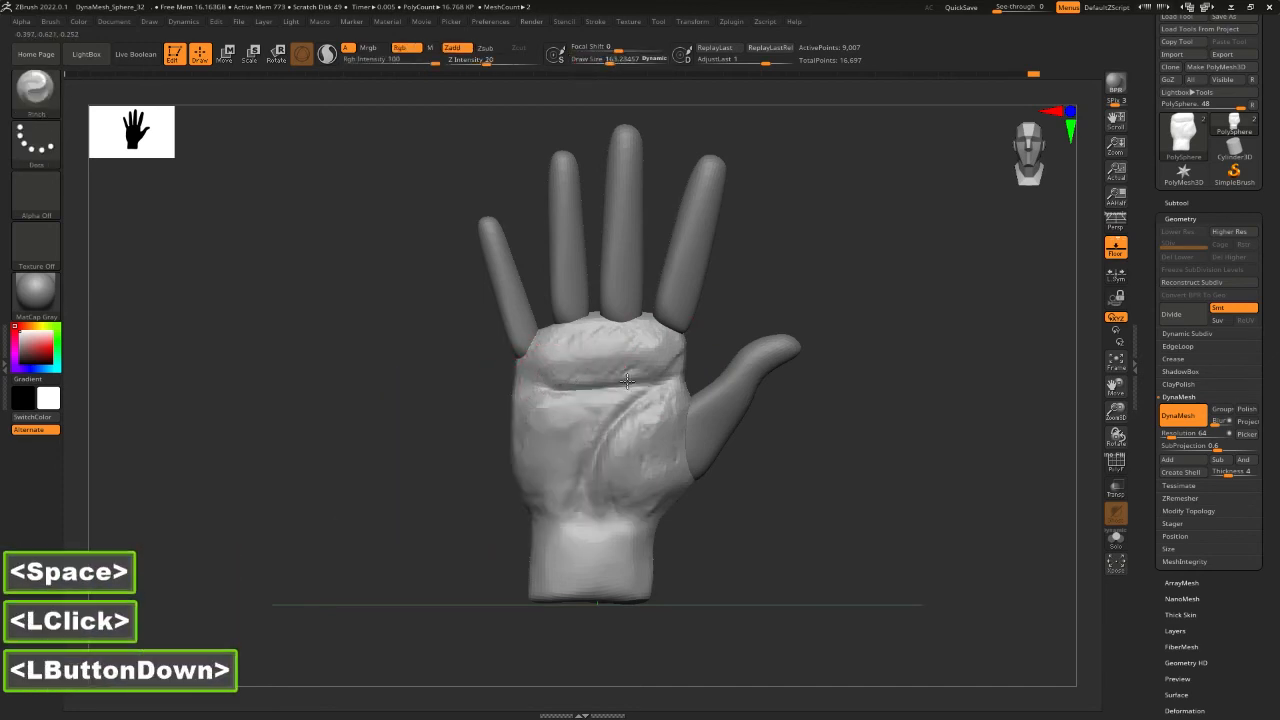
{"action": "key", "text": "space"}
{"action": "mouse_move", "coordinate": [627, 381]}
{"action": "left_mouse_down"}
{"action": "mouse_move", "coordinate": [650, 390]}
{"action": "mouse_move", "coordinate": [610, 430]}
{"action": "left_mouse_up"}
{"action": "left_click", "coordinate": [610, 380]}
{"action": "mouse_move", "coordinate": [600, 450]}
{"action": "left_mouse_down"}
{"action": "mouse_move", "coordinate": [582, 484]}
{"action": "mouse_move", "coordinate": [636, 398]}
{"action": "mouse_move", "coordinate": [539, 373]}
{"action": "mouse_move", "coordinate": [640, 380]}
{"action": "left_mouse_up"}
{"action": "double_click", "coordinate": [603, 443]}
{"action": "left_click", "coordinate": [600, 390]}
{"action": "left_click", "coordinate": [651, 389]}
{"action": "double_click", "coordinate": [625, 410]}
{"action": "left_click", "coordinate": [598, 452]}
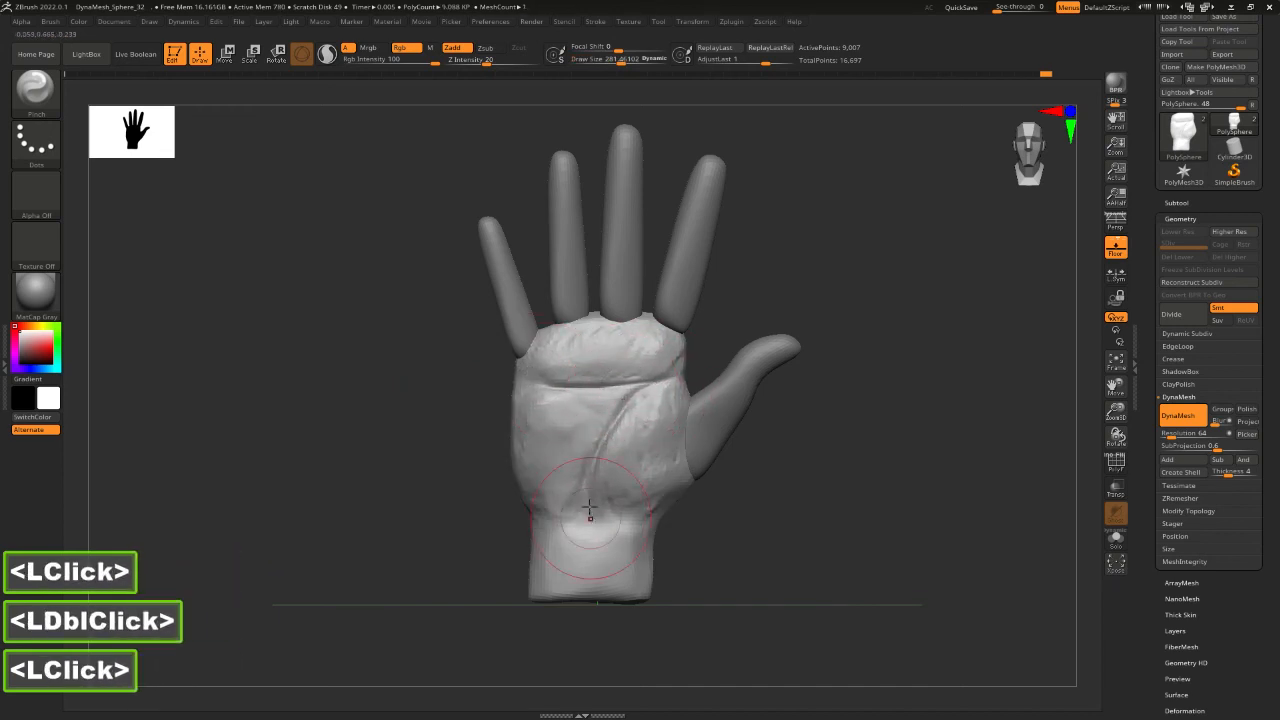
Tighten the outer palm edge and the little-finger end of the horizontal crease with the Pinch brush.
{"action": "left_click", "coordinate": [533, 443]}
{"action": "left_click", "coordinate": [523, 397]}
{"action": "double_click", "coordinate": [521, 384]}
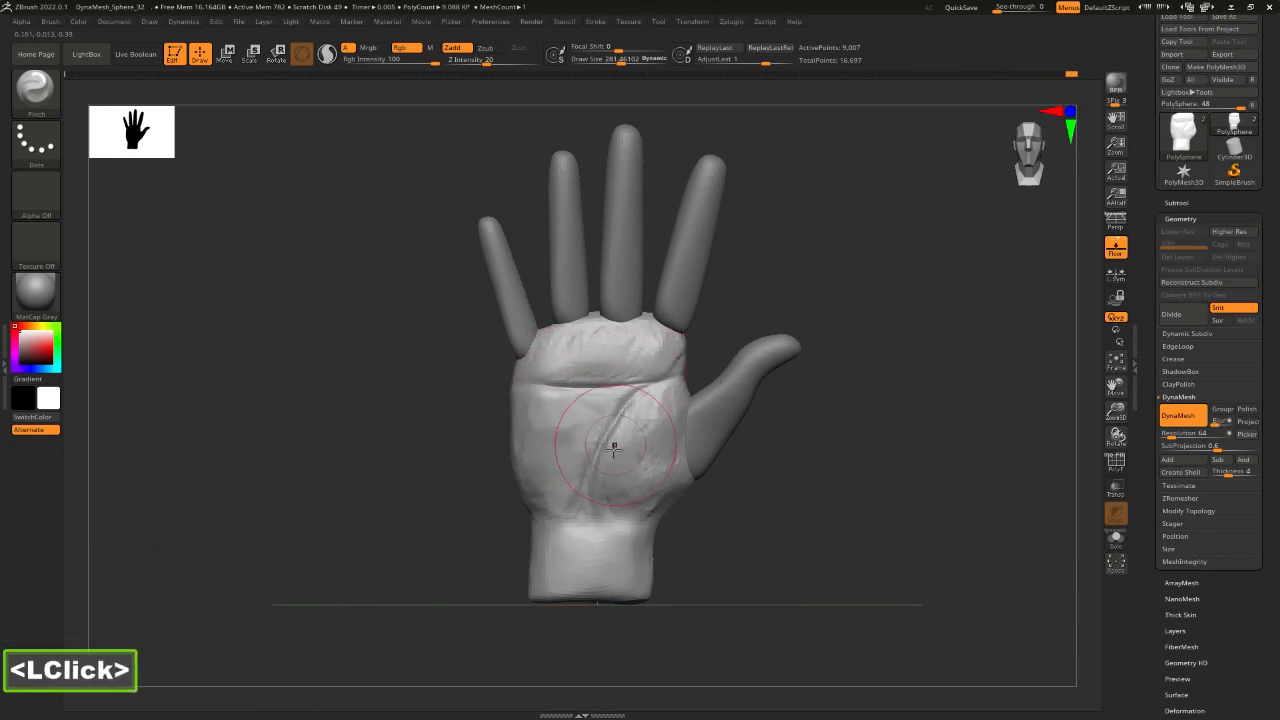
Sculpt vertical tendon lines down the centre of the inner wrist with the Standard brush at a draw size of about 28.
{"action": "key", "text": "1"}
{"action": "key", "text": "space"}
{"action": "left_click_drag", "start_coordinate": [617, 462], "coordinate": [590, 460]}
{"action": "key", "text": "space"}
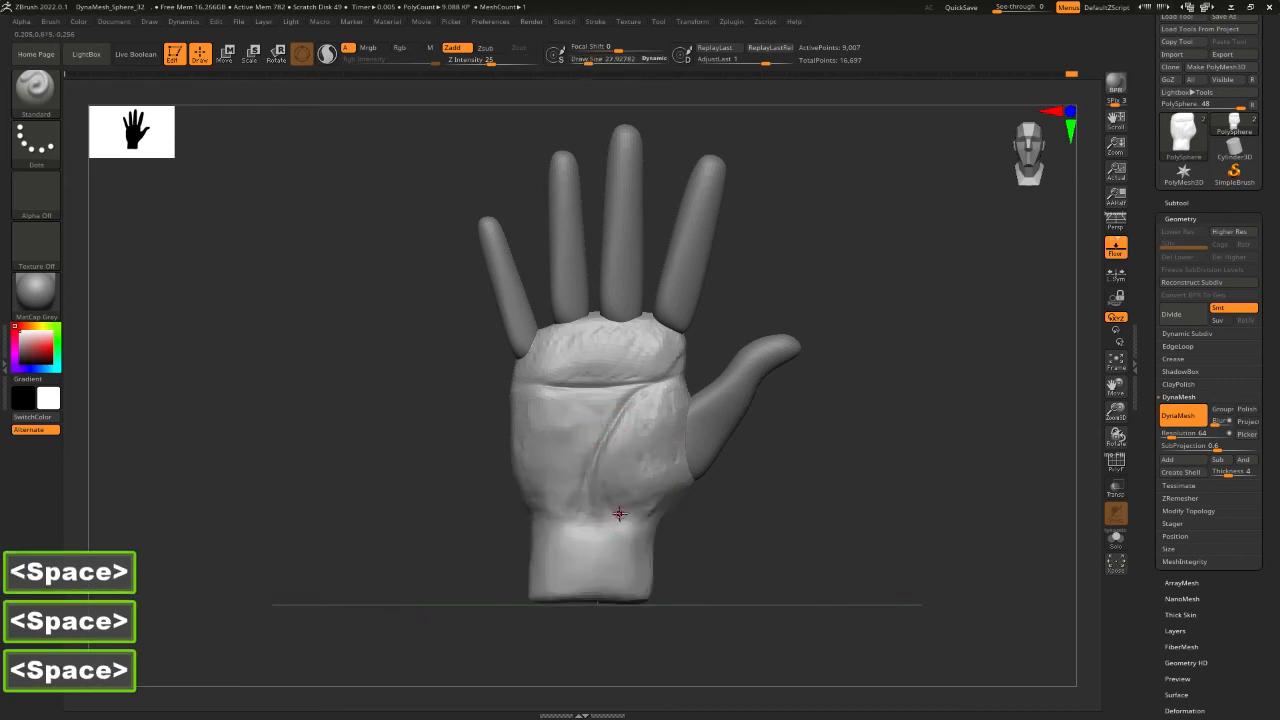
{"action": "left_click", "coordinate": [586, 586]}
{"action": "left_click_drag", "start_coordinate": [594, 532], "coordinate": [585, 588]}
{"action": "double_click", "coordinate": [584, 562]}
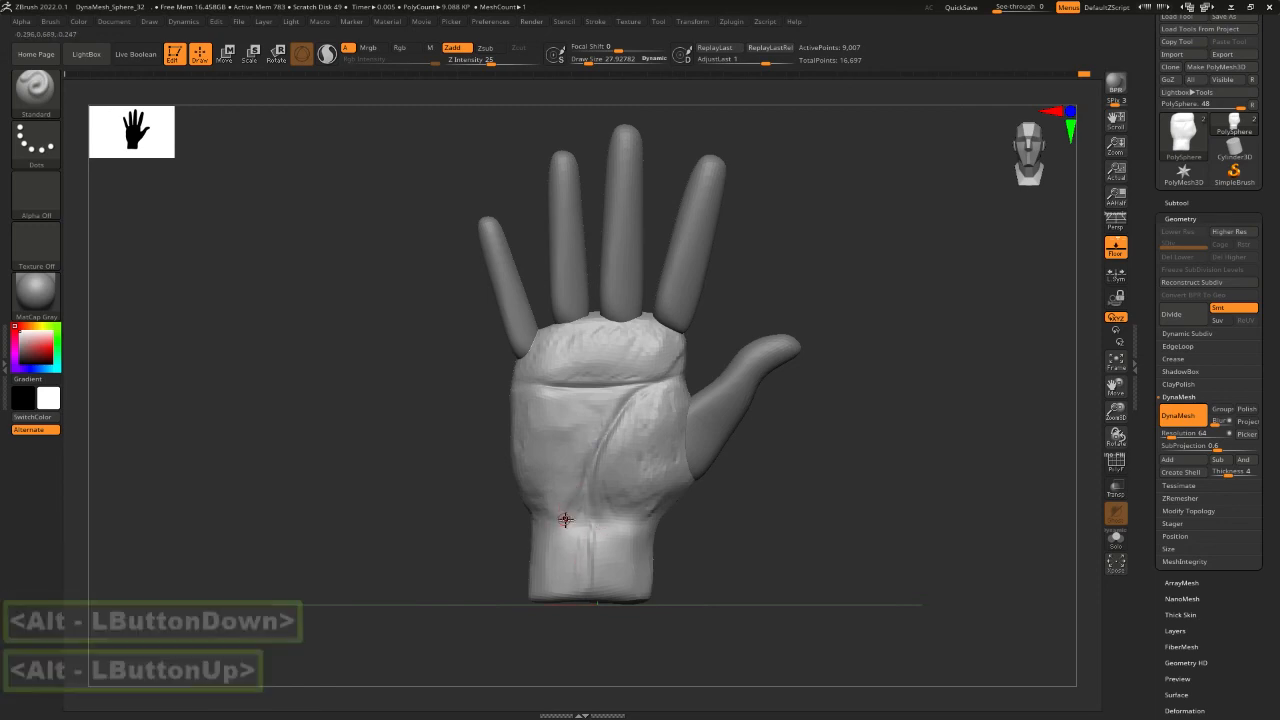
Examine the palmar view of the hand in the anatomy PDF in Adobe Acrobat Reader, then return to ZBrush.
{"action": "key", "text": "alt+Tab"}
{"action": "key", "text": "alt+Tab"}
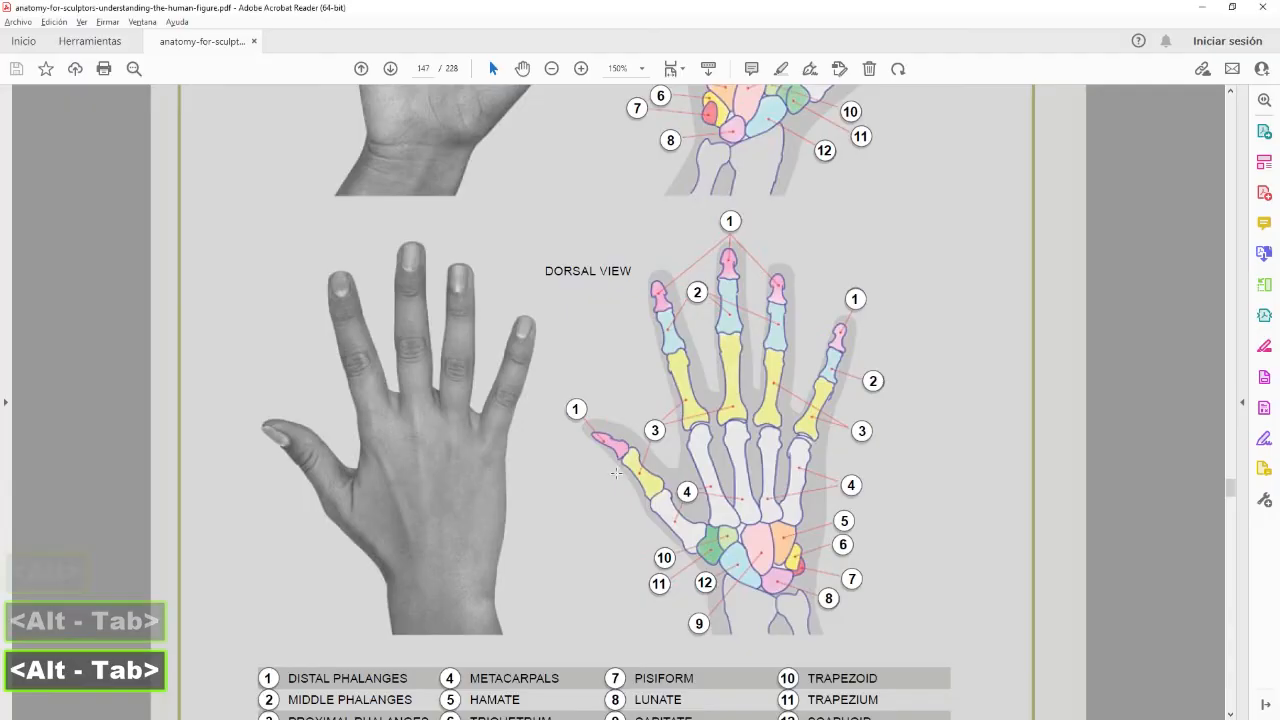
{"action": "scroll", "coordinate": [586, 491], "scroll_direction": "up", "scroll_amount": 2}
{"action": "scroll", "coordinate": [567, 417], "scroll_direction": "up", "scroll_amount": 1}
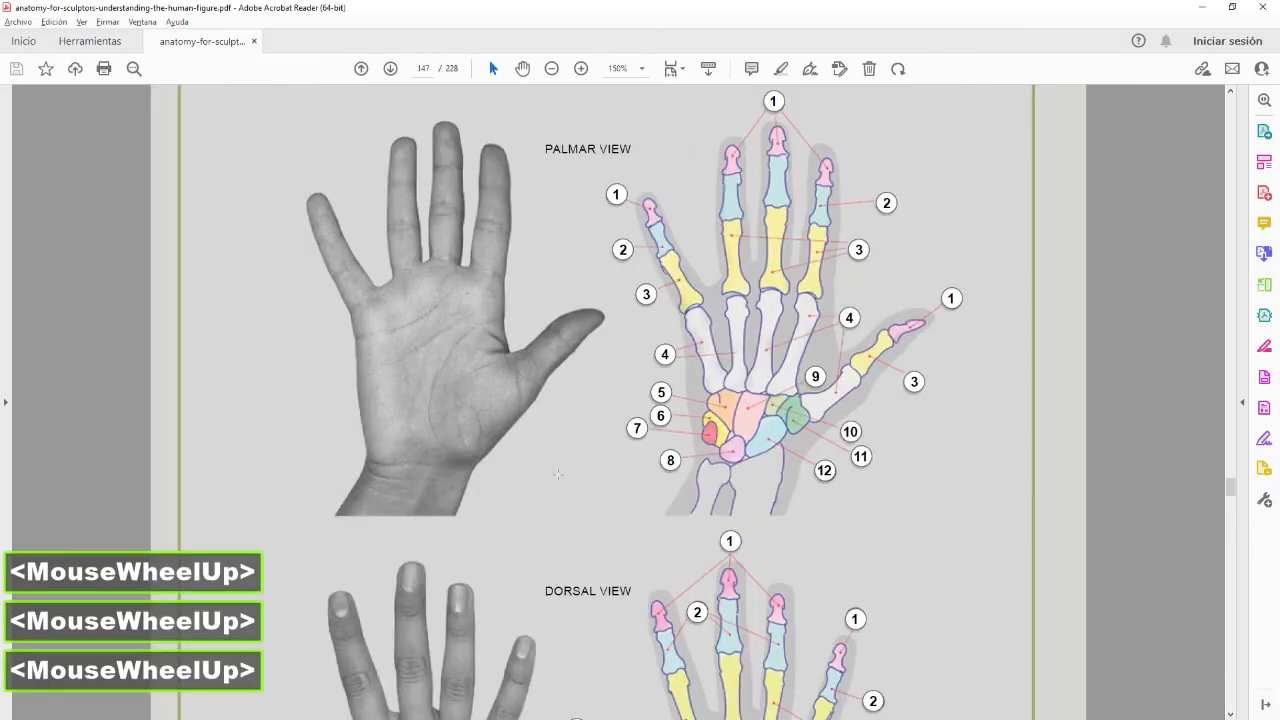
{"action": "double_click", "coordinate": [673, 16]}
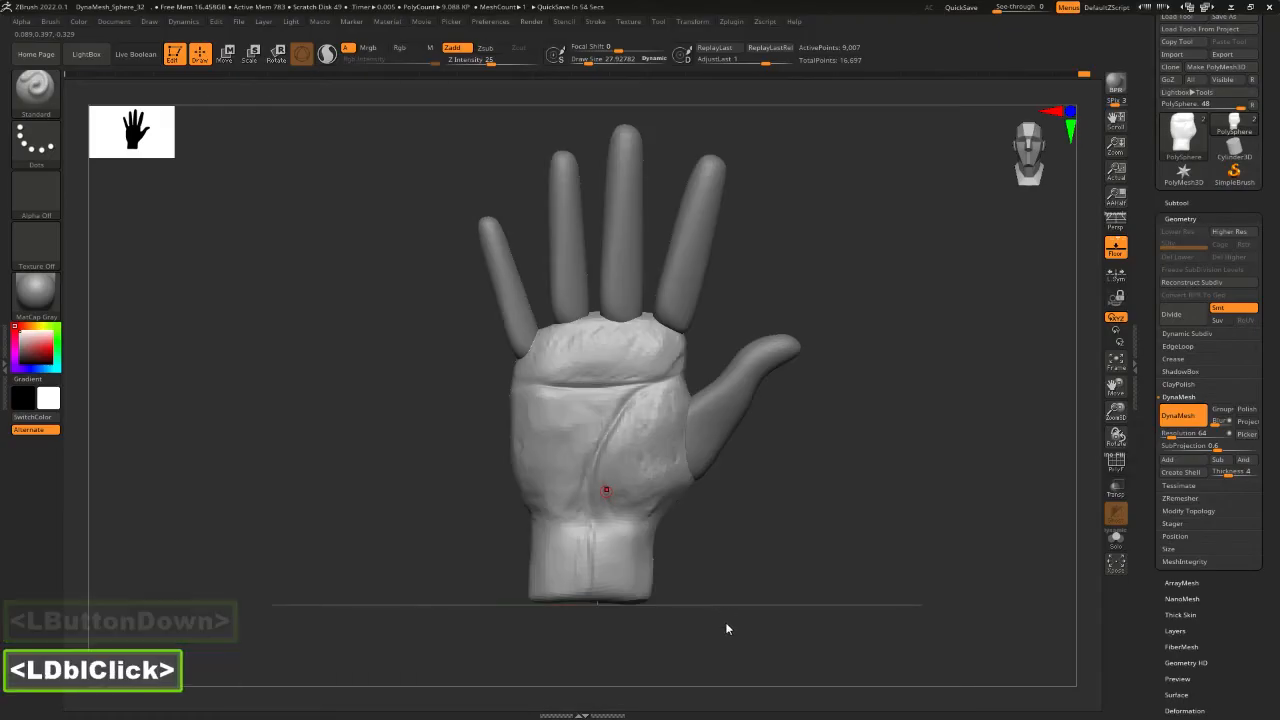
Carve a fine horizontal crease where the palm meets the wrist with the DamStandard brush at a draw size of about 28.
{"action": "left_click", "coordinate": [735, 565], "text": "shift"}
{"action": "left_click", "coordinate": [797, 550], "text": "shift"}
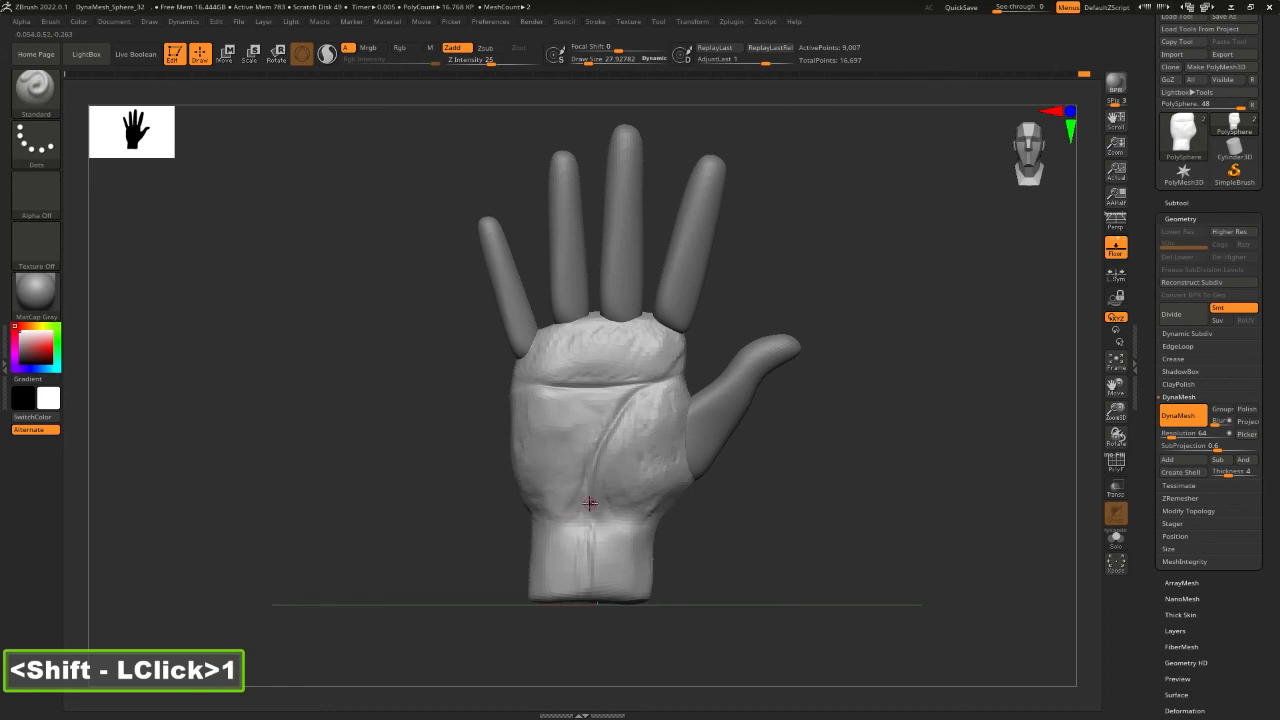
{"action": "key", "text": "5"}
{"action": "left_click", "coordinate": [597, 531]}
{"action": "left_click", "coordinate": [595, 530]}
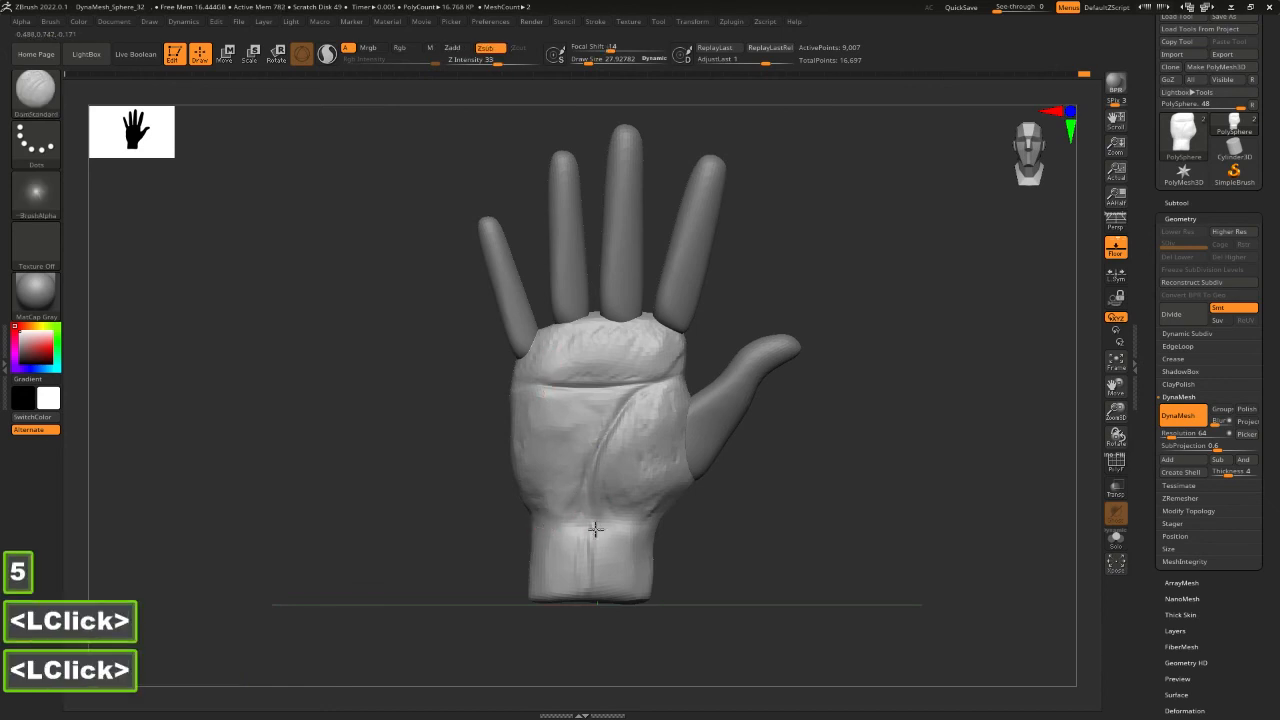
{"action": "left_click_drag", "start_coordinate": [565, 528], "coordinate": [541, 524]}
Raise the DamStandard draw size to about 54 and carve horizontal skin folds on both sides of the inner wrist.
{"action": "key", "text": "space"}
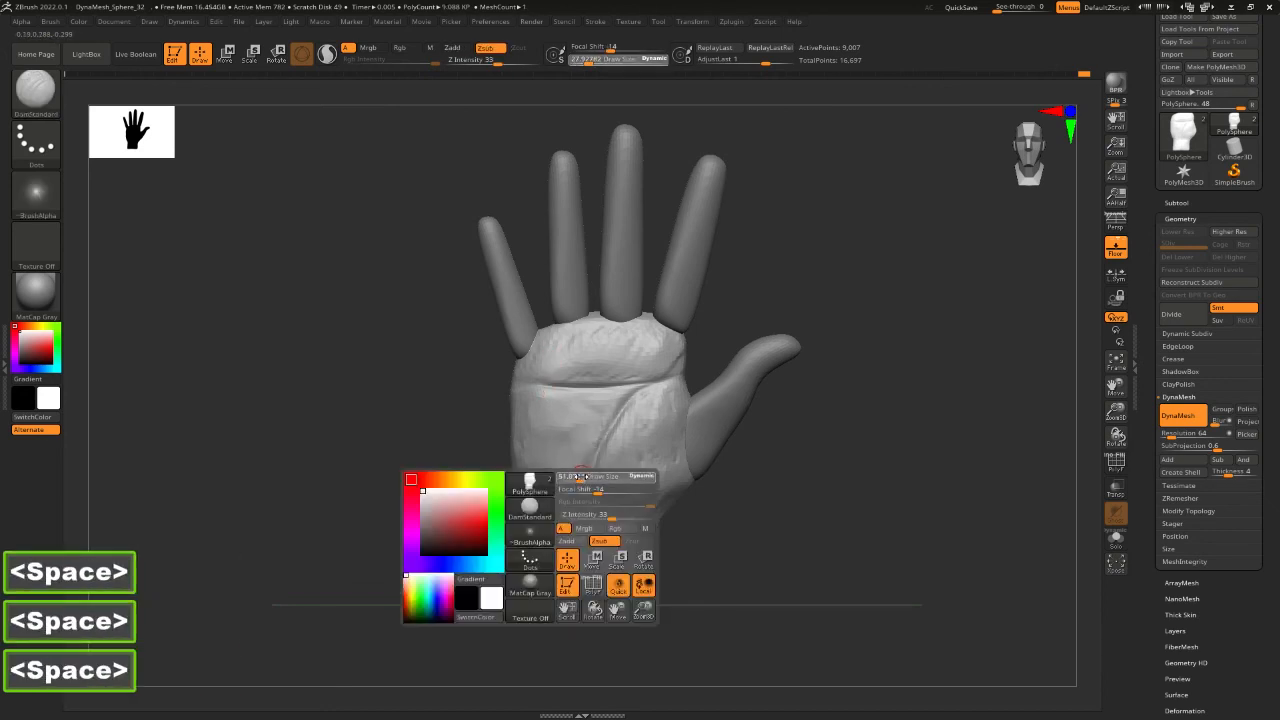
{"action": "left_click_drag", "start_coordinate": [580, 476], "coordinate": [582, 476]}
{"action": "left_click_drag", "start_coordinate": [553, 529], "coordinate": [553, 540]}
{"action": "left_click", "coordinate": [553, 543]}
{"action": "mouse_move", "coordinate": [440, 545]}
{"action": "left_mouse_down"}
{"action": "mouse_move", "coordinate": [604, 545]}
{"action": "mouse_move", "coordinate": [666, 526]}
{"action": "mouse_move", "coordinate": [561, 553]}
{"action": "left_mouse_up"}
{"action": "mouse_move", "coordinate": [606, 540]}
{"action": "left_mouse_down", "text": "shift"}
{"action": "mouse_move", "coordinate": [523, 540]}
{"action": "mouse_move", "coordinate": [554, 548]}
{"action": "left_mouse_up", "text": "shift"}
{"action": "left_click", "coordinate": [577, 556]}
{"action": "left_click", "coordinate": [550, 543]}
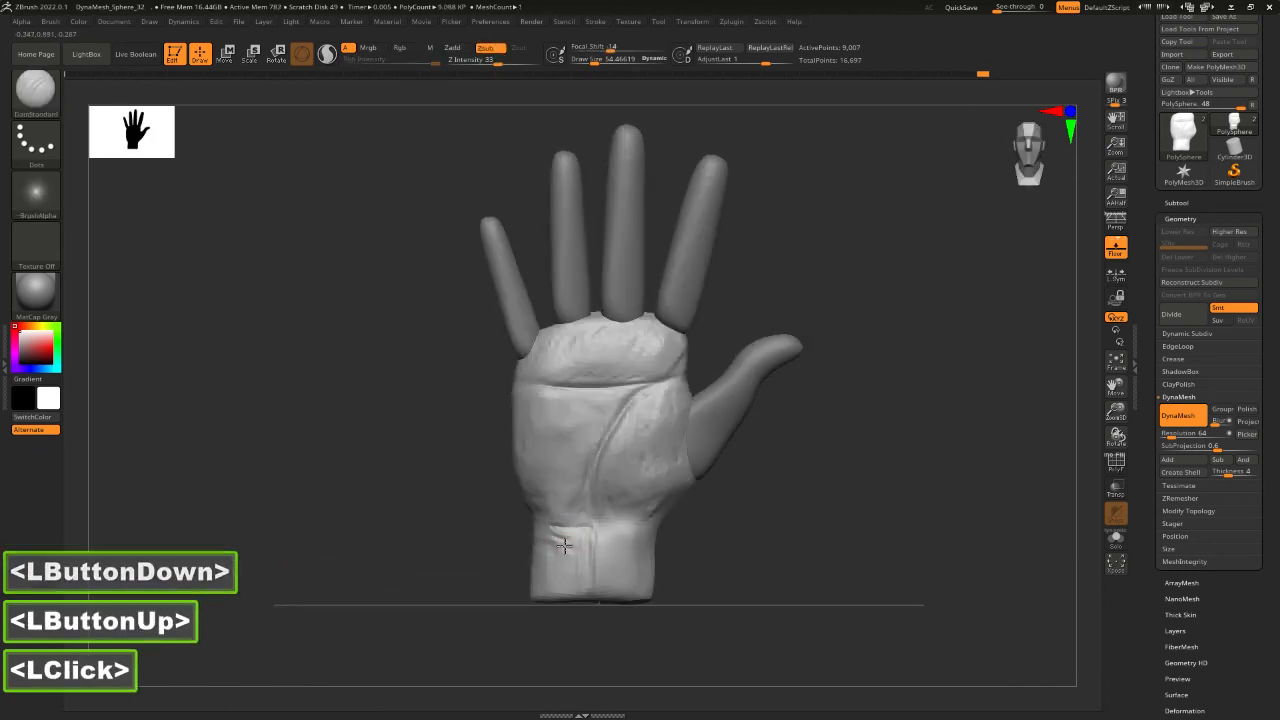
{"action": "left_click_drag", "start_coordinate": [648, 533], "coordinate": [620, 539]}
{"action": "left_click", "coordinate": [619, 539]}
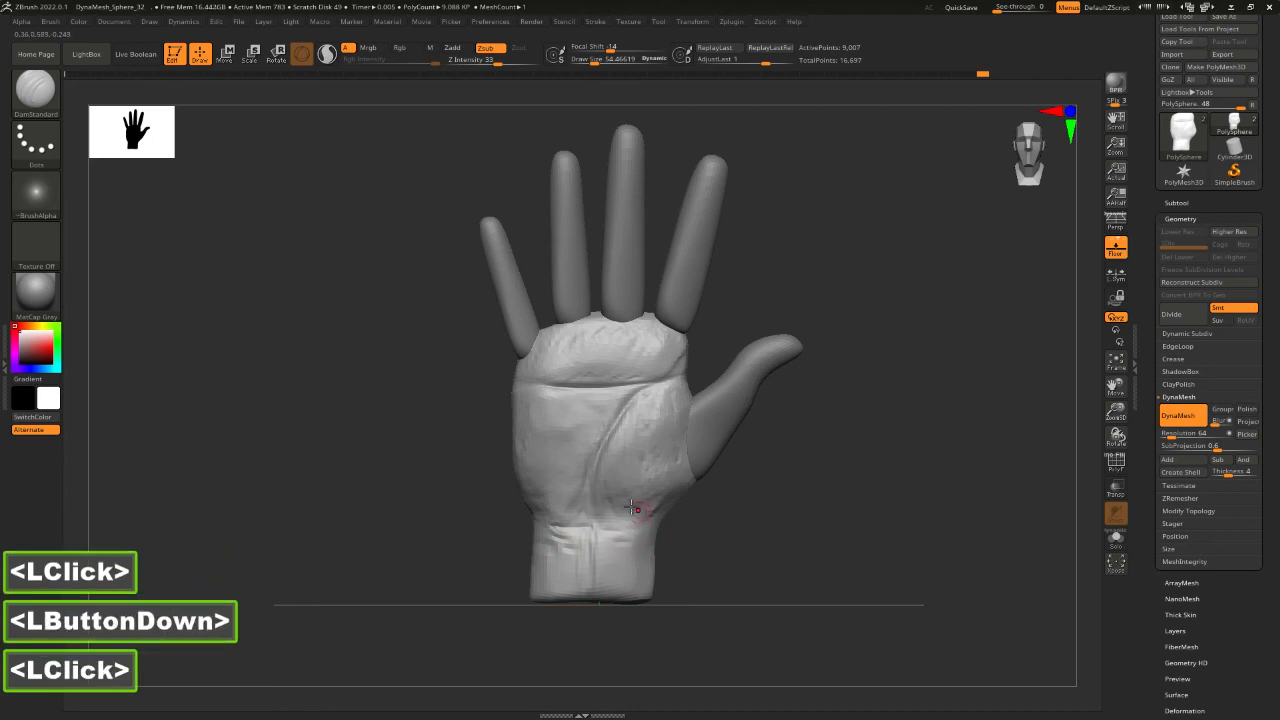
Carve fine creases into the thumb mound and diagonal lines below the palm's horizontal crease with DamStandard.
{"action": "left_click", "coordinate": [660, 416]}
{"action": "left_click_drag", "start_coordinate": [640, 420], "coordinate": [623, 427]}
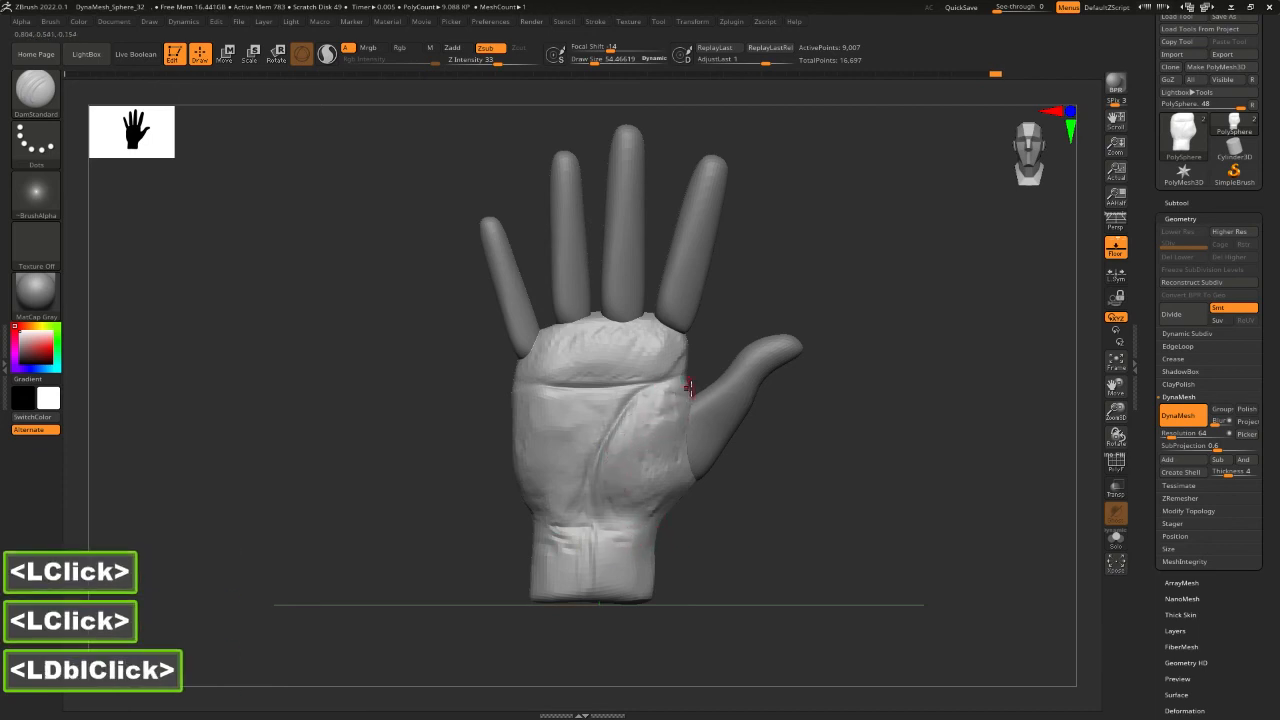
{"action": "left_click", "coordinate": [671, 460]}
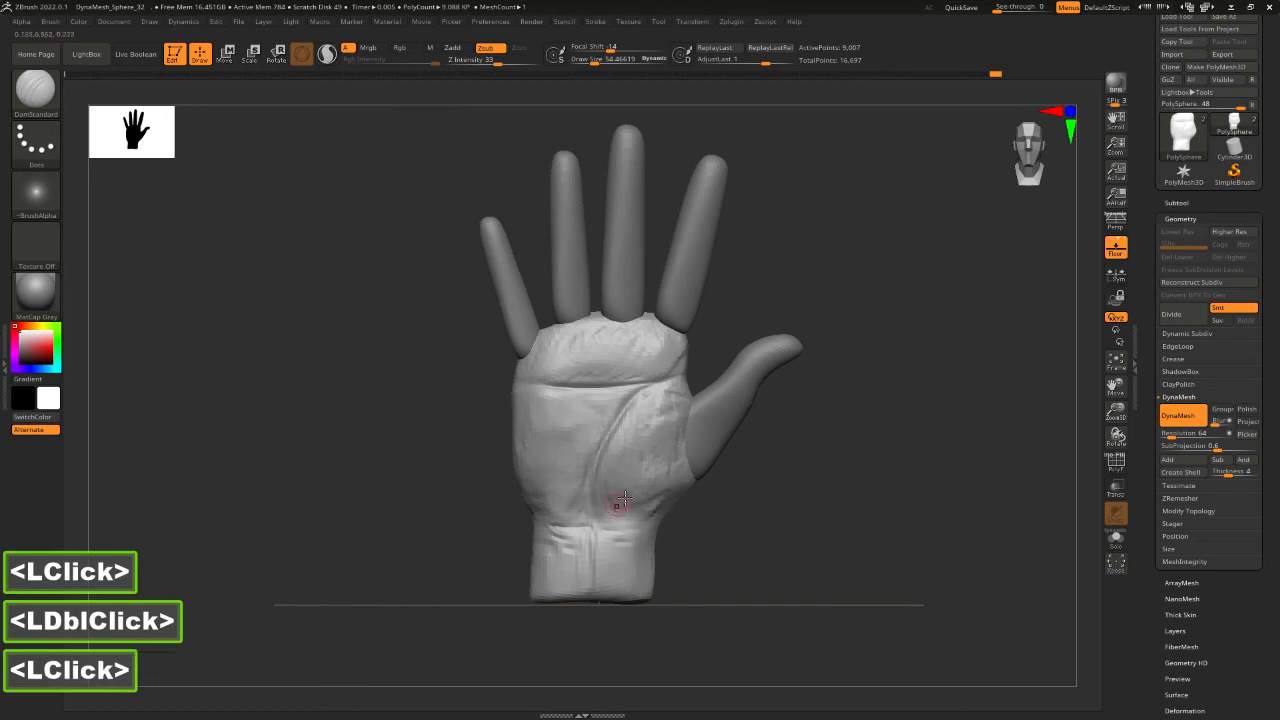
{"action": "left_click", "coordinate": [522, 437]}
{"action": "left_click_drag", "start_coordinate": [611, 403], "coordinate": [586, 403]}
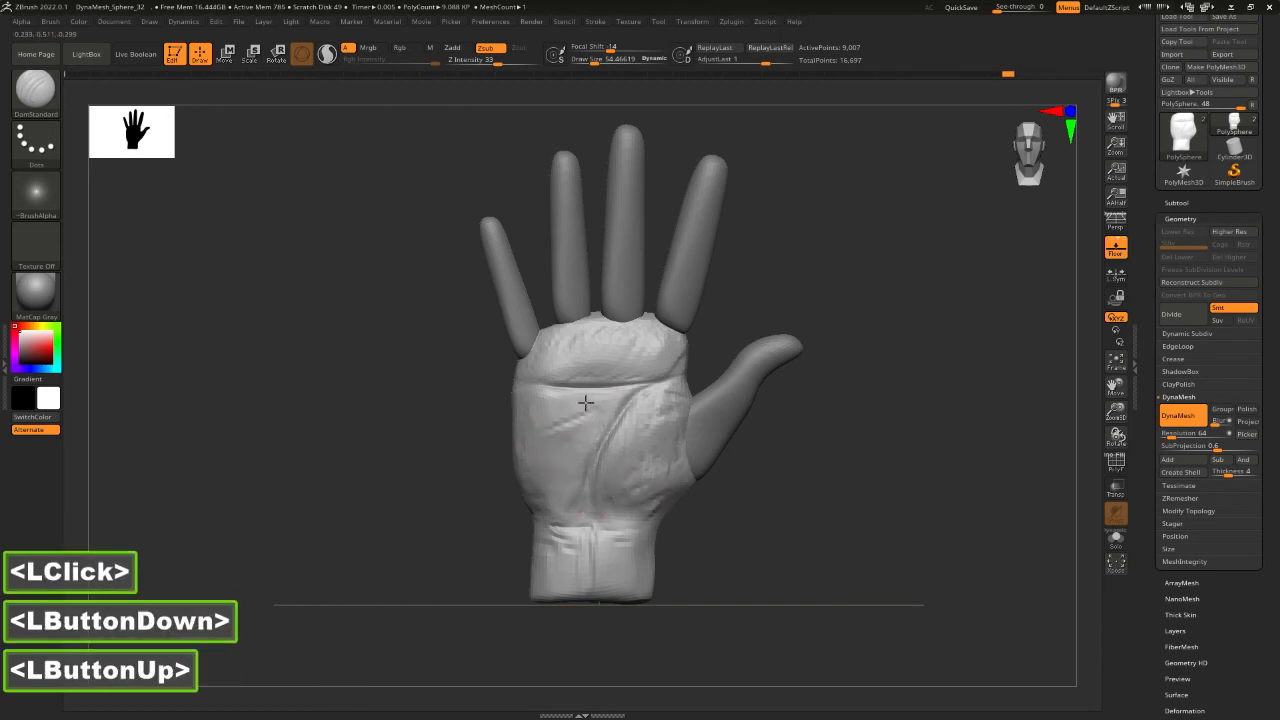
{"action": "double_click", "coordinate": [586, 402]}
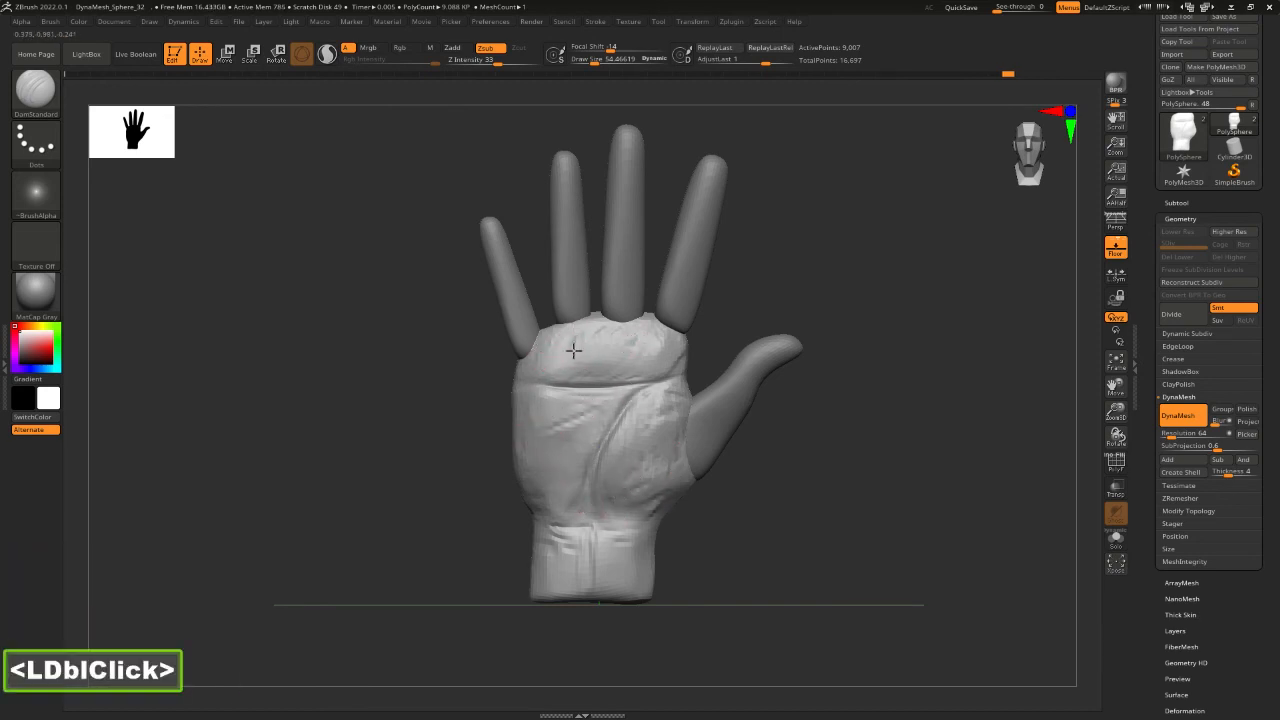
Try carving two eye marks and a smiling mouth into the pad below the fingers with DamStandard.
{"action": "double_click", "coordinate": [640, 331]}
{"action": "left_click", "coordinate": [640, 334]}
{"action": "left_click_drag", "start_coordinate": [640, 334], "coordinate": [598, 344]}
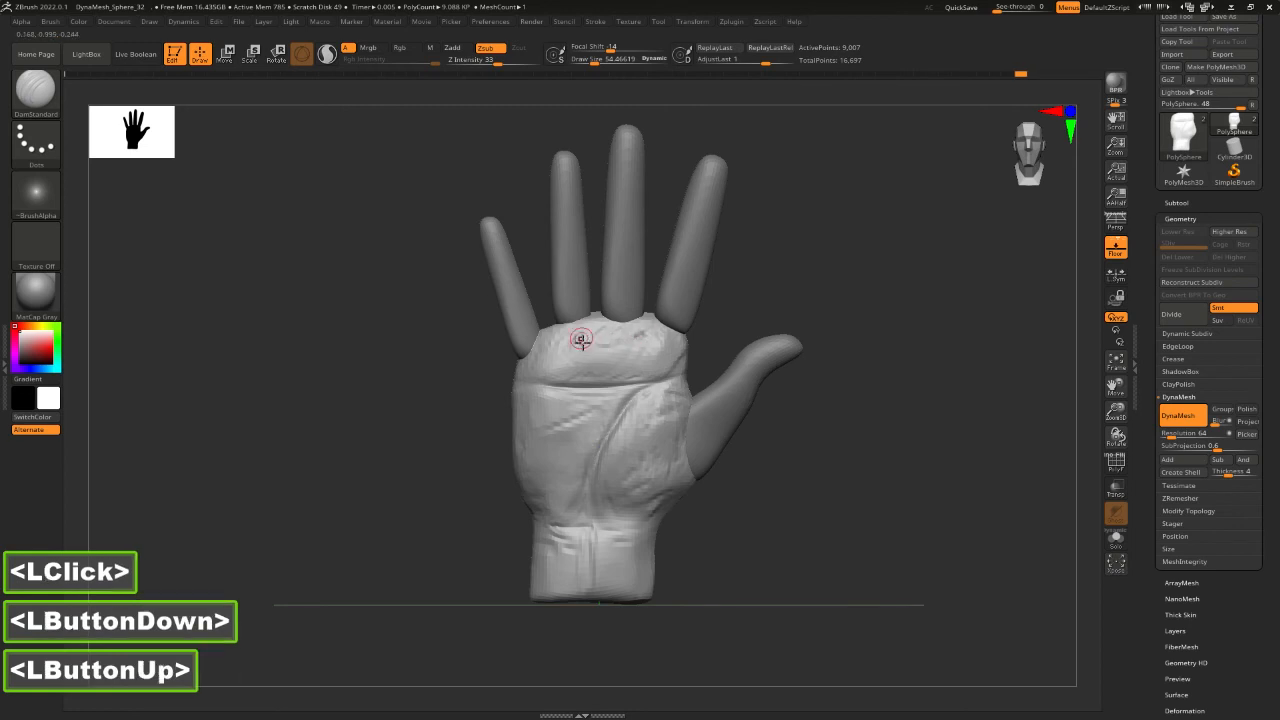
{"action": "key", "text": "ctrl+z"}
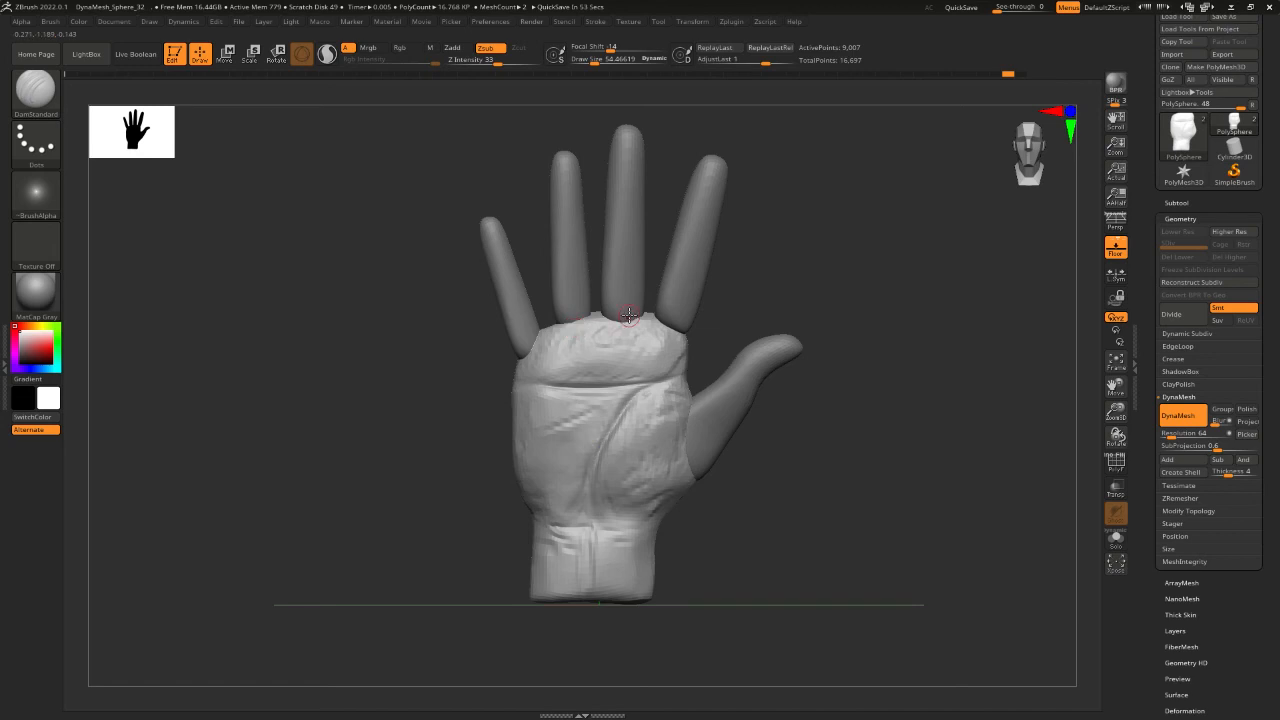
{"action": "left_click", "coordinate": [557, 334]}
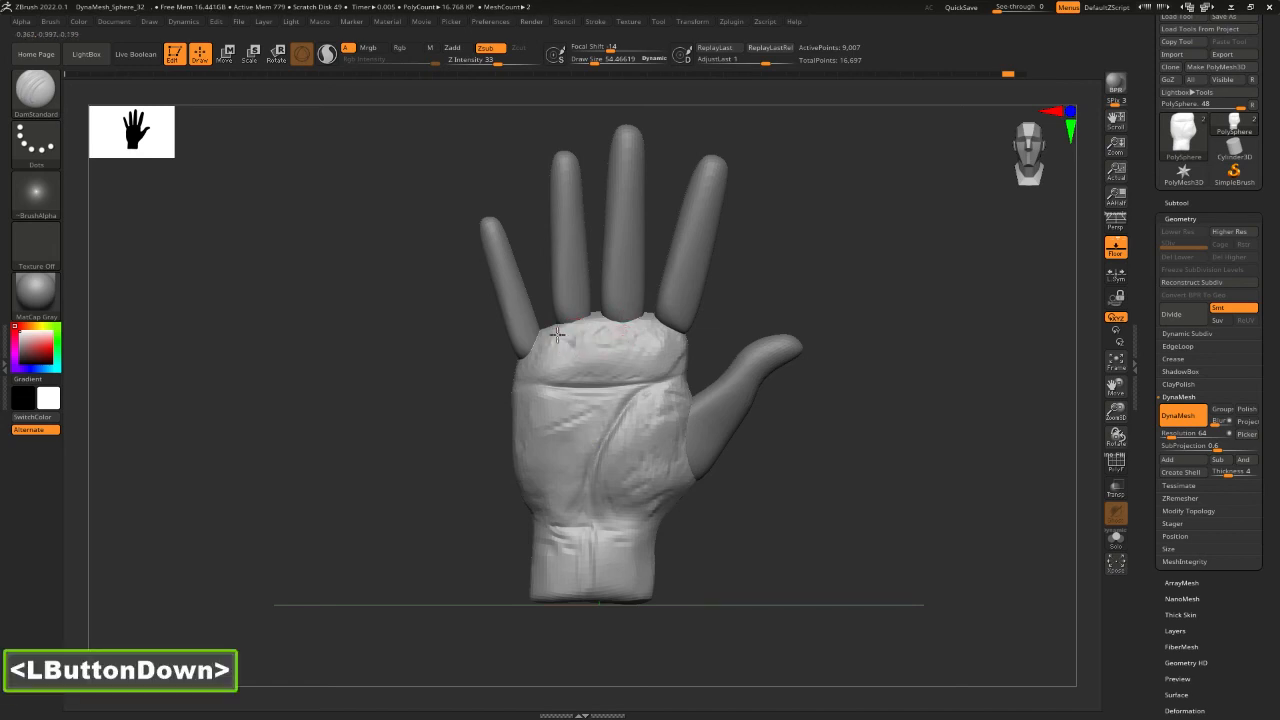
{"action": "left_click_drag", "start_coordinate": [582, 345], "coordinate": [656, 342]}
{"action": "mouse_move", "coordinate": [565, 378]}
{"action": "left_mouse_down"}
{"action": "mouse_move", "coordinate": [585, 380]}
{"action": "mouse_move", "coordinate": [600, 417]}
{"action": "left_mouse_up"}
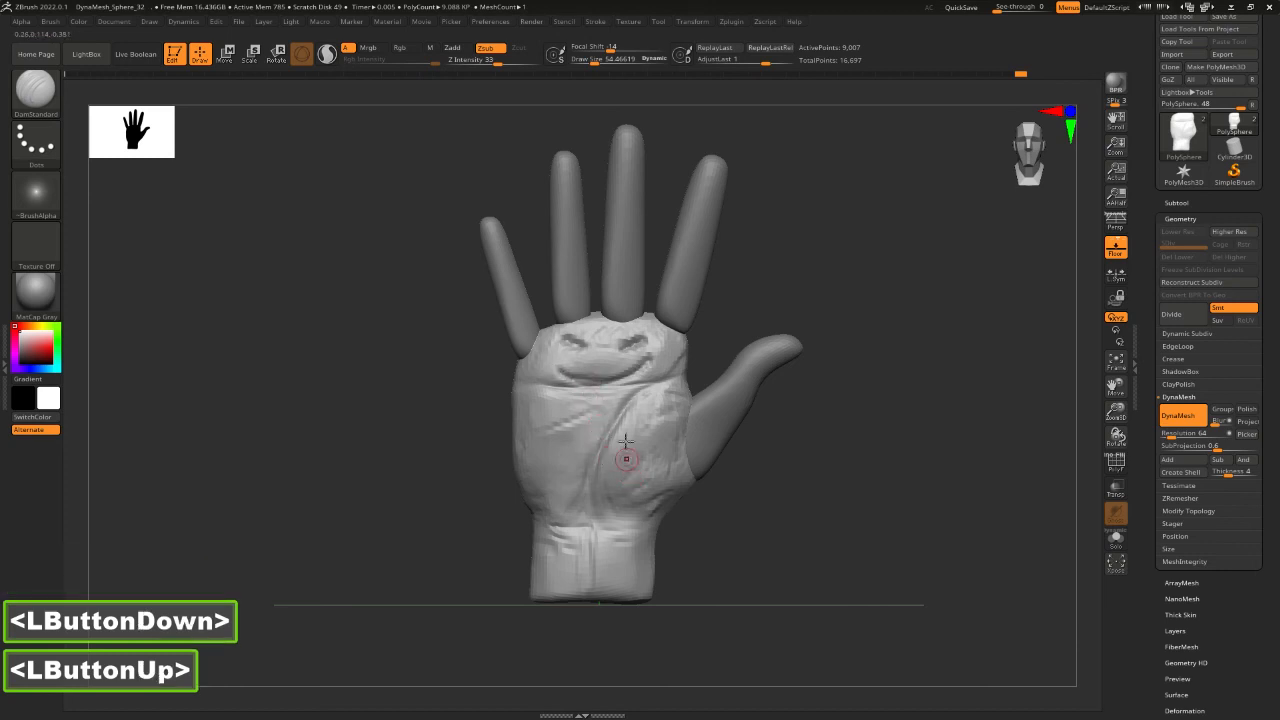
{"action": "key", "text": "ctrl+z"}
{"action": "key", "text": "ctrl+z"}
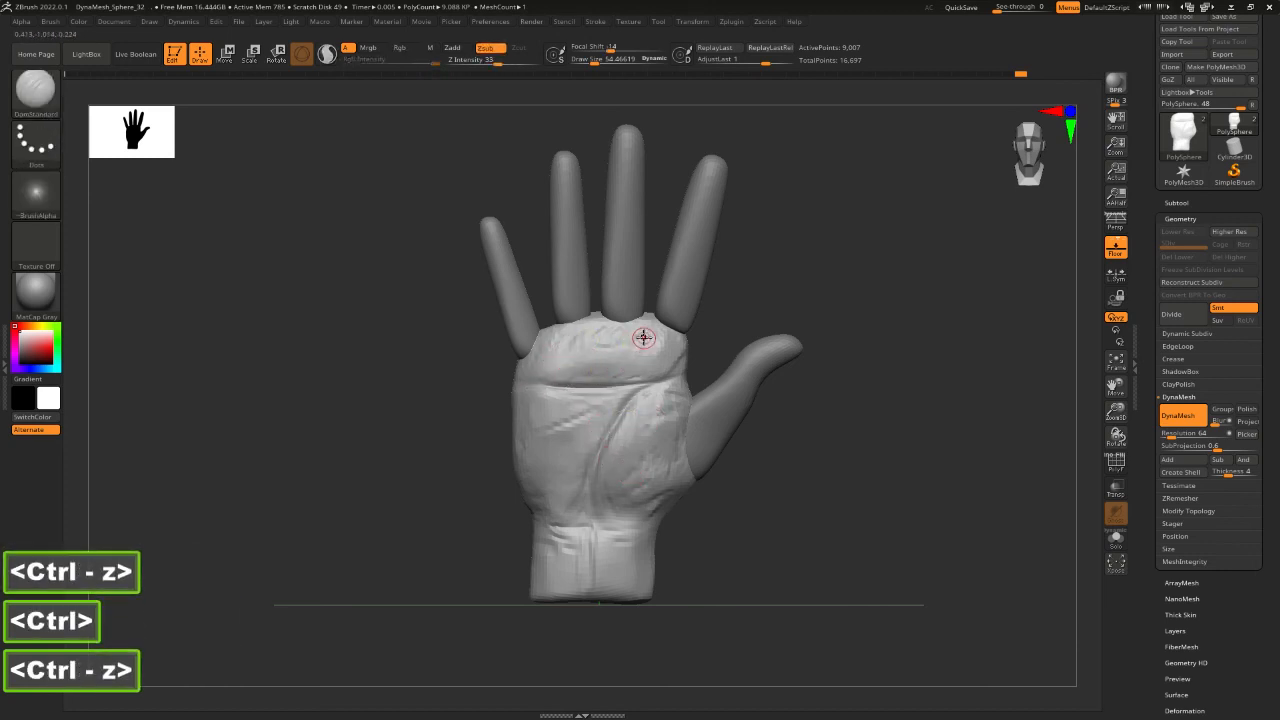
Carve light creases across the pad below the fingers and along the palm's thumb-side edge with DamStandard.
{"action": "left_click", "coordinate": [605, 349]}
{"action": "double_click", "coordinate": [645, 333]}
{"action": "left_click", "coordinate": [556, 335]}
{"action": "mouse_move", "coordinate": [560, 334]}
{"action": "left_mouse_down"}
{"action": "mouse_move", "coordinate": [654, 334]}
{"action": "mouse_move", "coordinate": [629, 345]}
{"action": "mouse_move", "coordinate": [559, 334]}
{"action": "left_mouse_up"}
{"action": "left_click", "coordinate": [604, 348]}
{"action": "left_click_drag", "start_coordinate": [642, 350], "coordinate": [668, 349]}
{"action": "left_click_drag", "start_coordinate": [672, 355], "coordinate": [674, 418]}
{"action": "left_click", "coordinate": [679, 360]}
Soften the creases on the thumb mound, the finger pad and the horizontal palm crease with the Smooth brush.
{"action": "mouse_move", "coordinate": [673, 425]}
{"action": "left_mouse_down", "text": "shift"}
{"action": "mouse_move", "coordinate": [670, 485]}
{"action": "mouse_move", "coordinate": [650, 485]}
{"action": "left_mouse_up", "text": "shift"}
{"action": "left_click", "coordinate": [670, 492], "text": "shift"}
{"action": "left_click", "coordinate": [665, 495], "text": "shift"}
{"action": "left_click", "coordinate": [662, 497], "text": "shift"}
{"action": "left_click", "coordinate": [660, 497], "text": "shift"}
{"action": "mouse_move", "coordinate": [564, 361]}
{"action": "left_mouse_down", "text": "shift"}
{"action": "mouse_move", "coordinate": [556, 350]}
{"action": "mouse_move", "coordinate": [573, 342]}
{"action": "left_mouse_up", "text": "shift"}
{"action": "left_click_drag", "start_coordinate": [618, 384], "coordinate": [640, 381], "text": "shift"}
{"action": "left_click_drag", "start_coordinate": [640, 381], "coordinate": [669, 371], "text": "shift"}
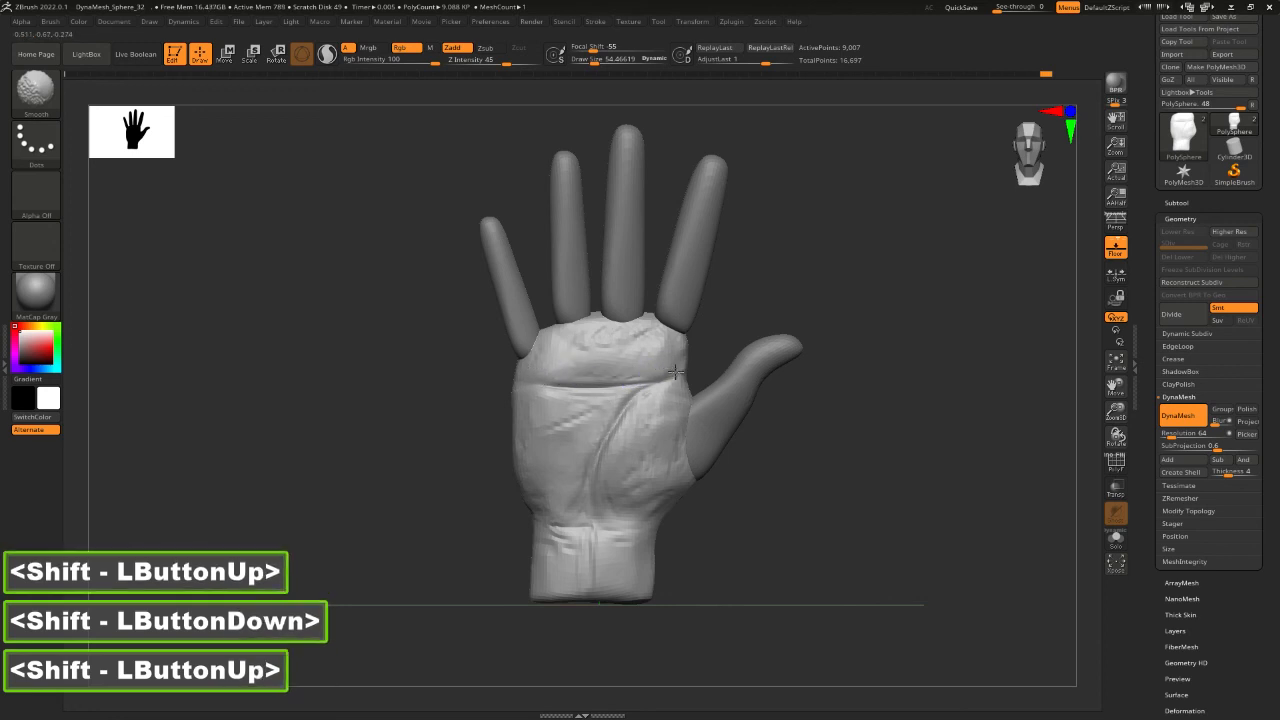
Touch up the pad below the fingers and smooth the surface of the thumb mound, palm and wrist.
{"action": "left_click", "coordinate": [659, 455], "text": "shift"}
{"action": "mouse_move", "coordinate": [659, 455]}
{"action": "left_mouse_down", "text": "shift"}
{"action": "mouse_move", "coordinate": [666, 483]}
{"action": "mouse_move", "coordinate": [678, 452]}
{"action": "left_mouse_up", "text": "shift"}
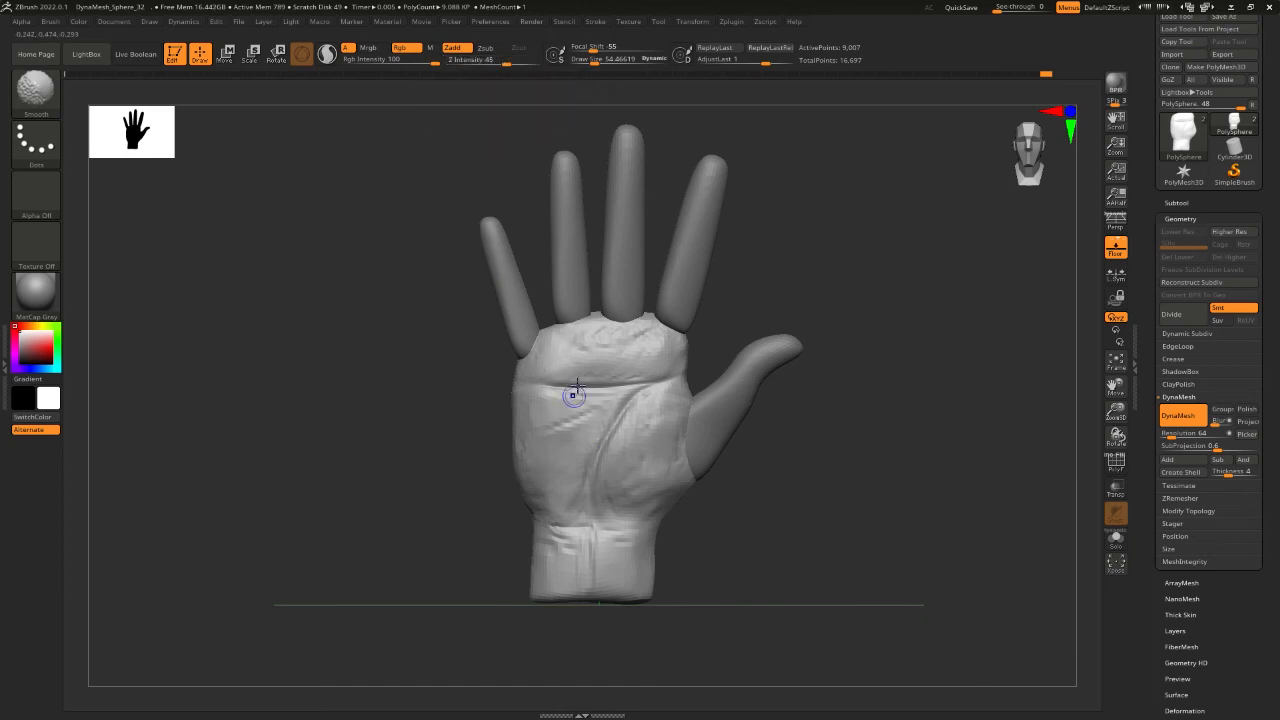
{"action": "left_click_drag", "start_coordinate": [609, 347], "coordinate": [624, 336]}
{"action": "left_click_drag", "start_coordinate": [631, 329], "coordinate": [641, 333]}
{"action": "mouse_move", "coordinate": [641, 333]}
{"action": "left_mouse_down", "text": "shift"}
{"action": "mouse_move", "coordinate": [649, 345]}
{"action": "mouse_move", "coordinate": [549, 363]}
{"action": "mouse_move", "coordinate": [544, 538]}
{"action": "left_mouse_up", "text": "shift"}
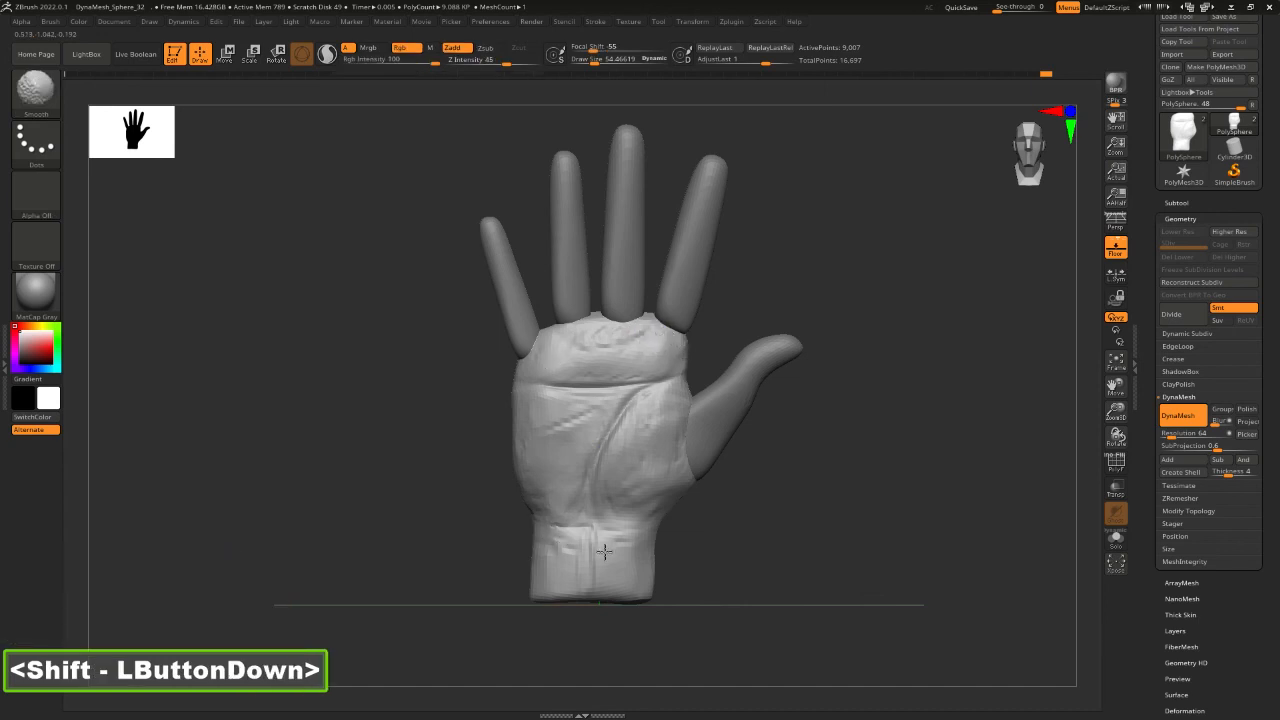
{"action": "left_click_drag", "start_coordinate": [605, 588], "coordinate": [605, 590], "text": "shift"}
Smooth the knuckles and tendons on the back of the hand down to the wrist with a draw size of about 99.
{"action": "left_click_drag", "start_coordinate": [880, 510], "coordinate": [657, 463]}
{"action": "left_click_drag", "start_coordinate": [777, 420], "coordinate": [646, 417], "text": "alt"}
{"action": "key", "text": "space"}
{"action": "left_click_drag", "start_coordinate": [517, 398], "coordinate": [530, 398]}
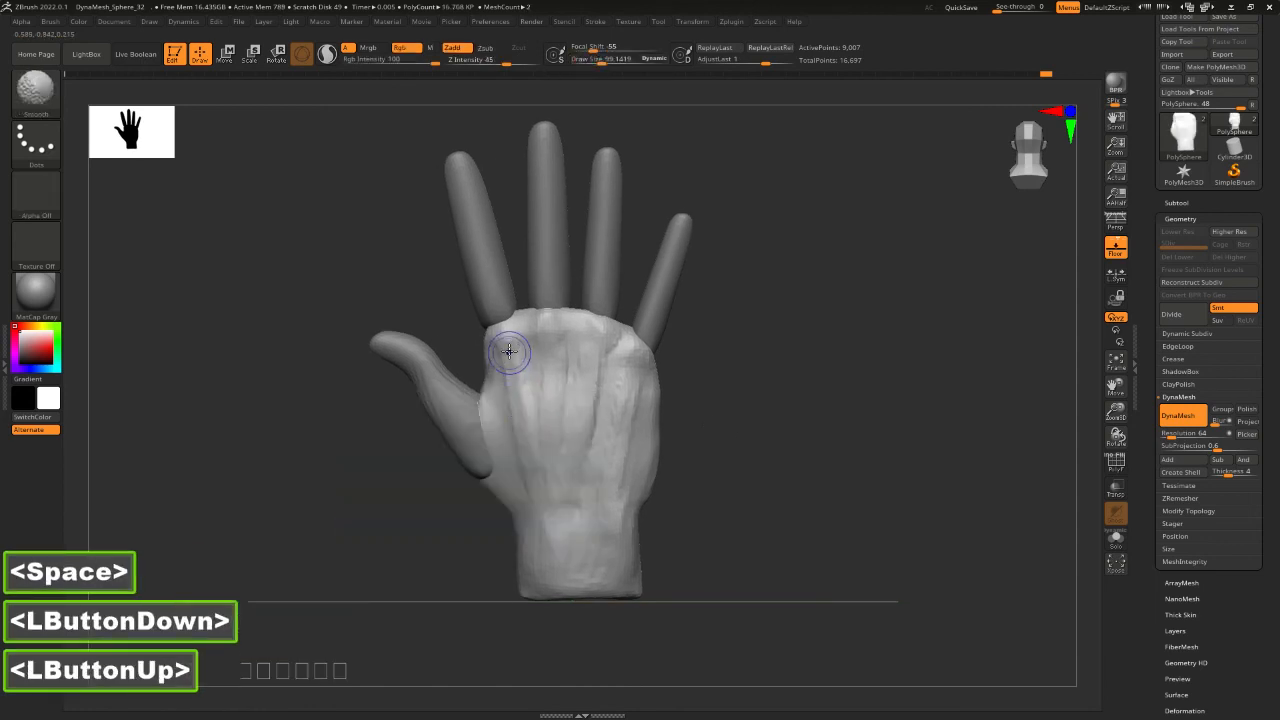
{"action": "left_click_drag", "start_coordinate": [508, 352], "coordinate": [512, 436], "text": "shift"}
{"action": "double_click", "coordinate": [537, 403], "text": "shift"}
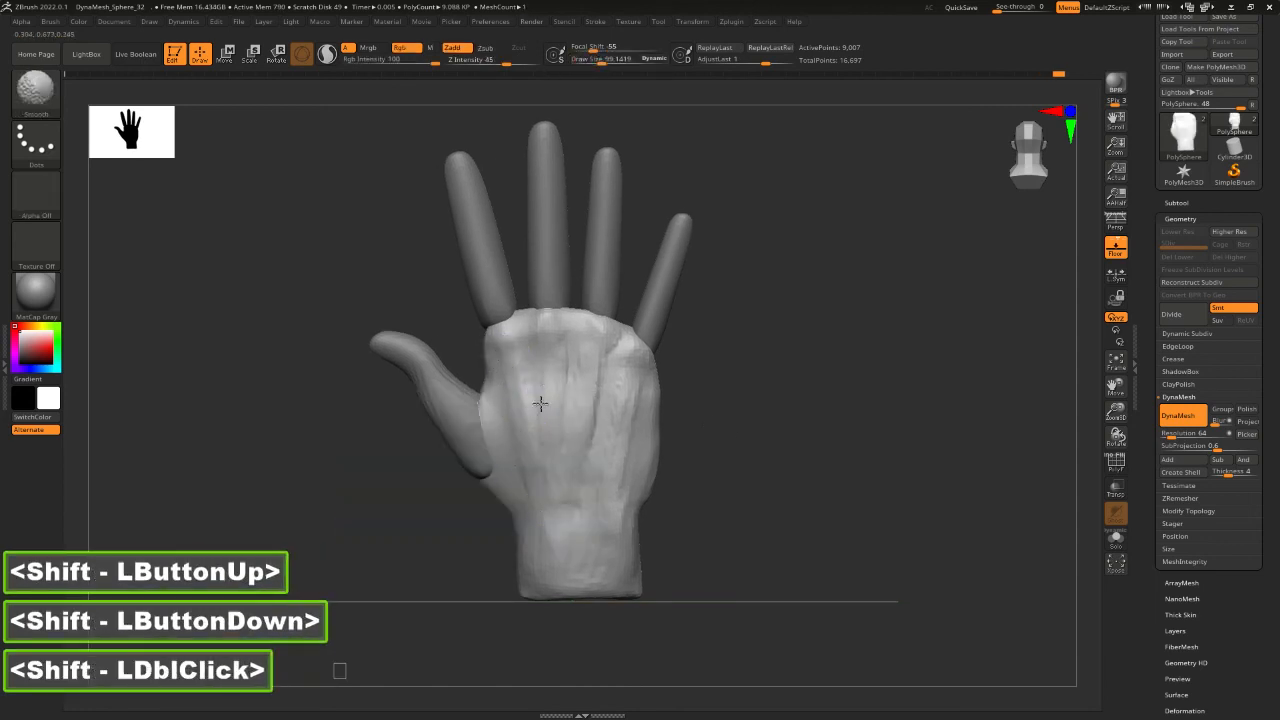
{"action": "left_click", "coordinate": [548, 445], "text": "shift"}
{"action": "double_click", "coordinate": [613, 372], "text": "shift"}
{"action": "mouse_move", "coordinate": [613, 371]}
{"action": "left_mouse_down", "text": "shift"}
{"action": "mouse_move", "coordinate": [594, 434]}
{"action": "mouse_move", "coordinate": [620, 463]}
{"action": "left_mouse_up", "text": "shift"}
{"action": "double_click", "coordinate": [619, 501], "text": "shift"}
{"action": "mouse_move", "coordinate": [620, 530]}
{"action": "left_mouse_down", "text": "shift"}
{"action": "mouse_move", "coordinate": [605, 582]}
{"action": "mouse_move", "coordinate": [518, 533]}
{"action": "mouse_move", "coordinate": [614, 530]}
{"action": "left_mouse_up", "text": "shift"}
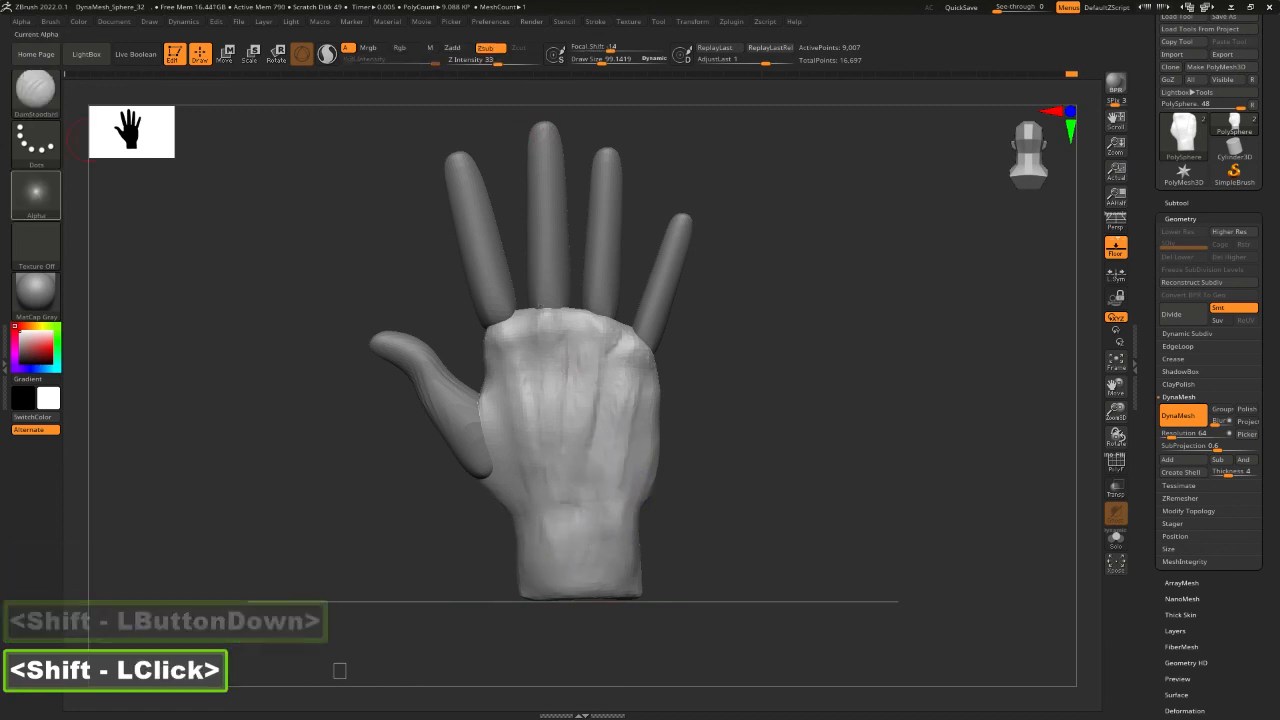
{"action": "scroll", "coordinate": [36, 195], "scroll_direction": "down", "scroll_amount": 1}
{"action": "scroll", "coordinate": [36, 195], "scroll_direction": "down", "scroll_amount": 2}
{"action": "left_click", "coordinate": [760, 517], "text": "shift"}
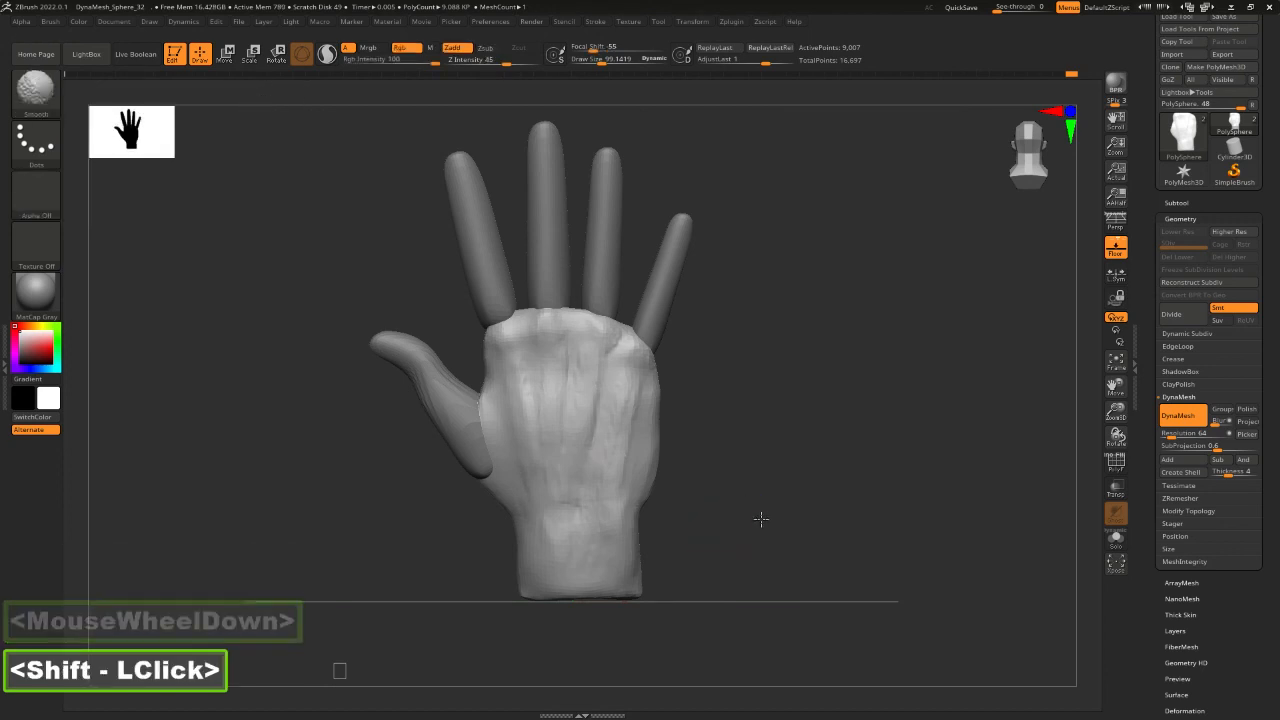
{"action": "left_click", "coordinate": [759, 505], "text": "shift"}
{"action": "key", "text": "8"}
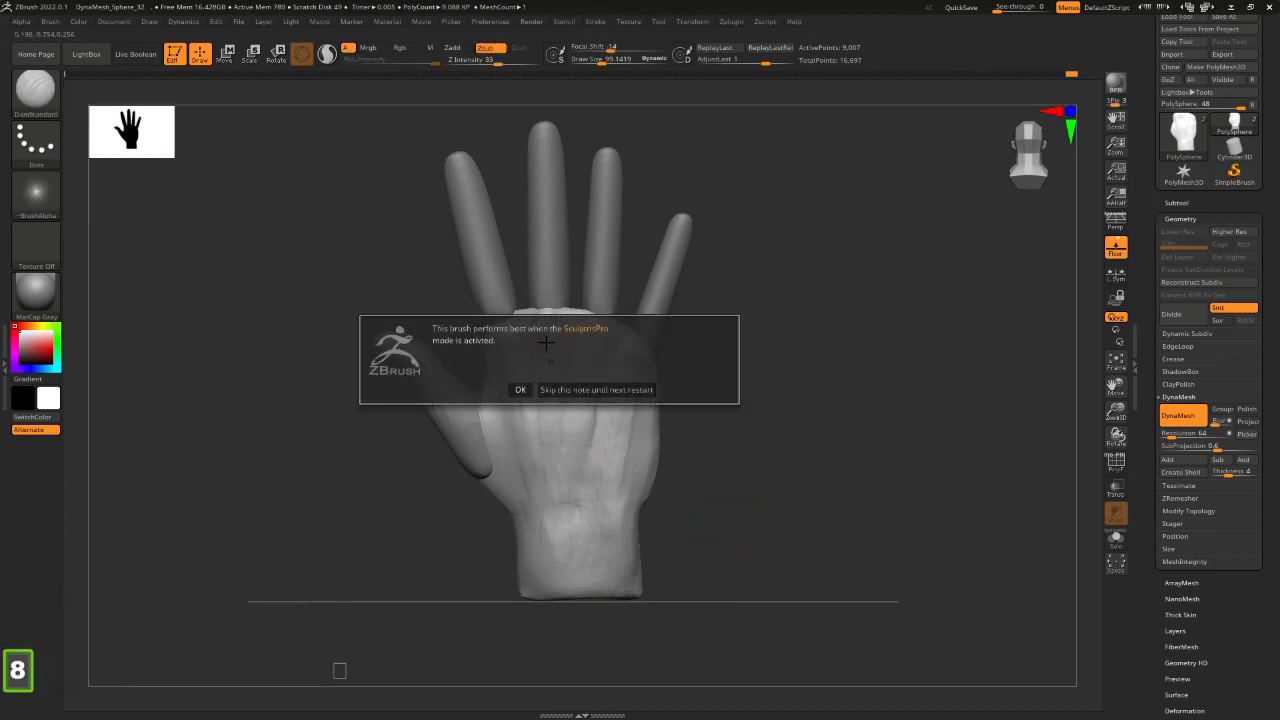
{"action": "left_click", "coordinate": [520, 389]}
Build up the four tendons from the knuckles toward the wrist with the Standard brush at a draw size of about 77.
{"action": "key", "text": "1"}
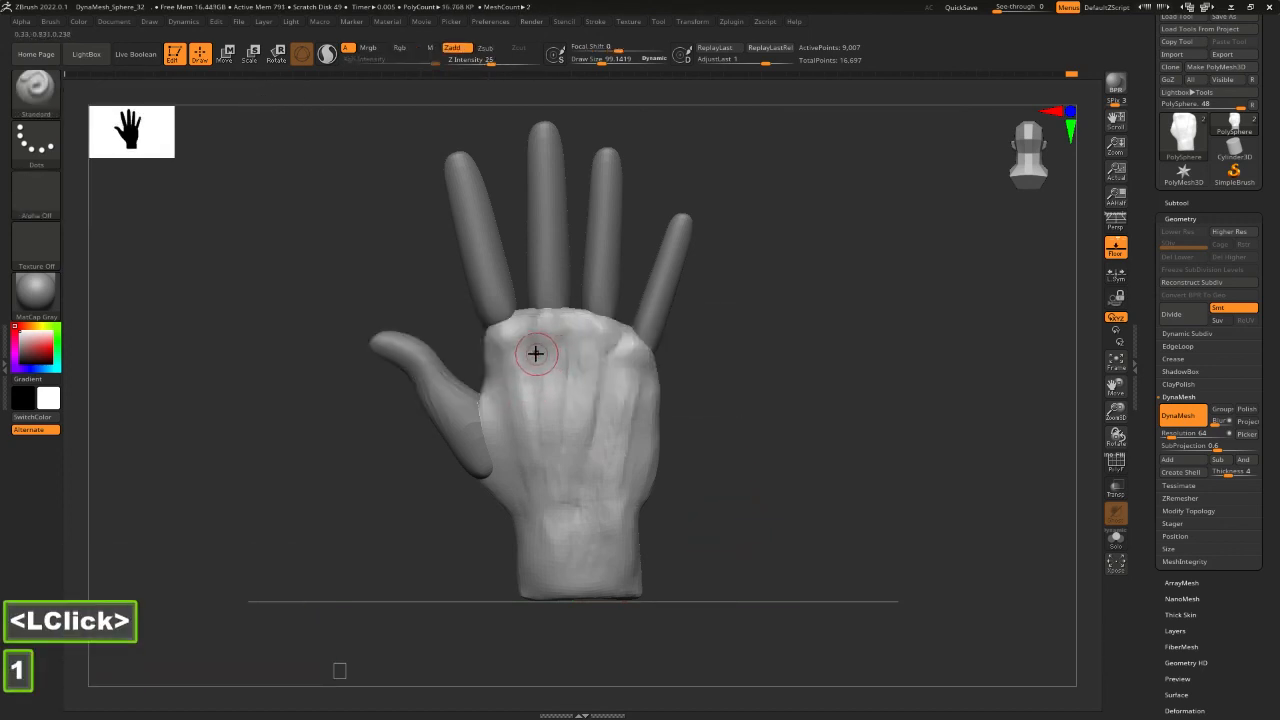
{"action": "key", "text": "space"}
{"action": "left_click", "coordinate": [515, 353]}
{"action": "mouse_move", "coordinate": [500, 336]}
{"action": "left_mouse_down"}
{"action": "mouse_move", "coordinate": [532, 485]}
{"action": "mouse_move", "coordinate": [540, 478]}
{"action": "left_mouse_up"}
{"action": "left_click_drag", "start_coordinate": [555, 358], "coordinate": [555, 486]}
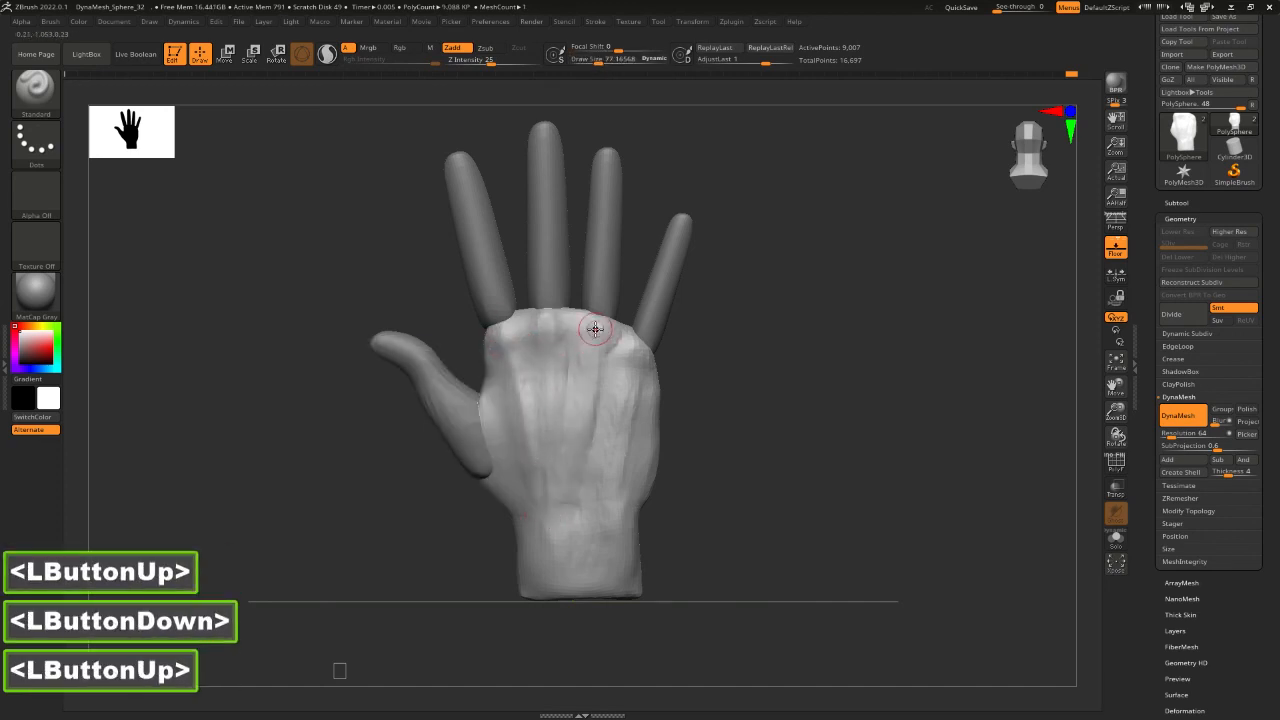
{"action": "left_click_drag", "start_coordinate": [591, 329], "coordinate": [588, 444]}
{"action": "left_click_drag", "start_coordinate": [634, 360], "coordinate": [598, 517]}
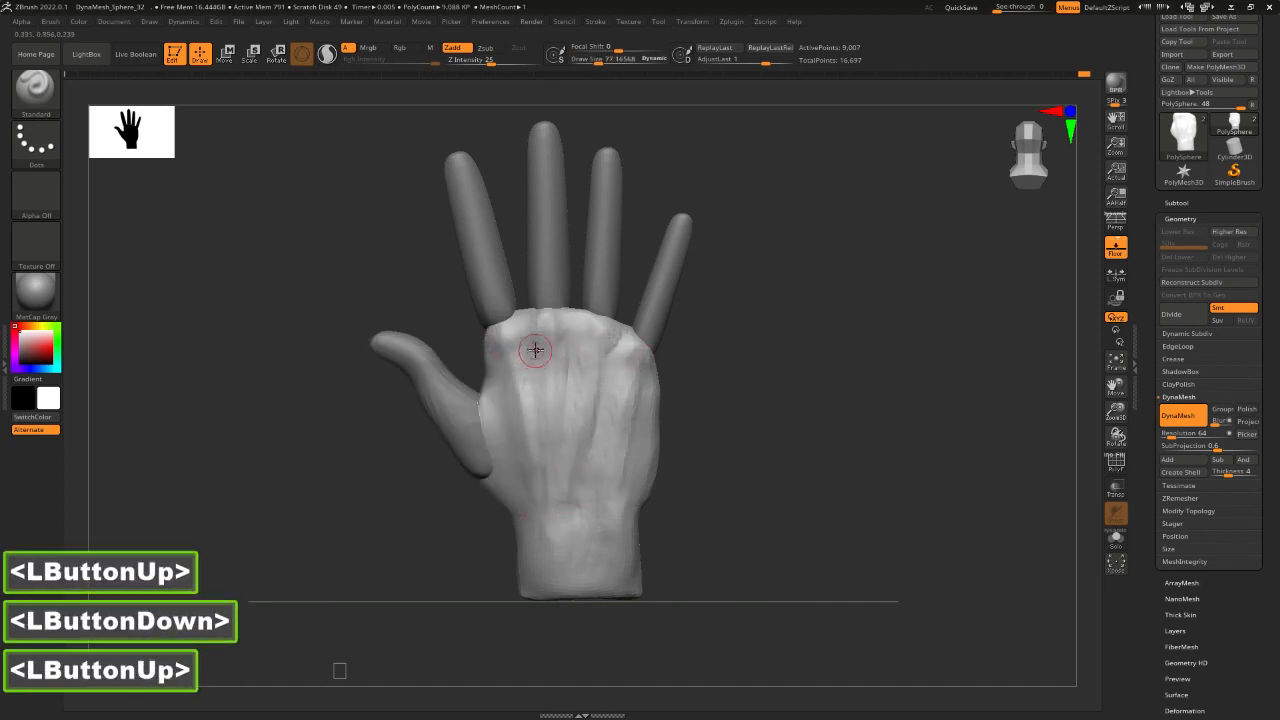
Carve grooves between the knuckles with the inverted Standard brush and add volume along the back's thumb-side edge.
{"action": "left_click_drag", "start_coordinate": [525, 314], "coordinate": [532, 369], "text": "alt"}
{"action": "mouse_move", "coordinate": [562, 320]}
{"action": "left_mouse_down", "text": "alt"}
{"action": "mouse_move", "coordinate": [574, 406]}
{"action": "mouse_move", "coordinate": [623, 315]}
{"action": "mouse_move", "coordinate": [620, 376]}
{"action": "left_mouse_up", "text": "alt"}
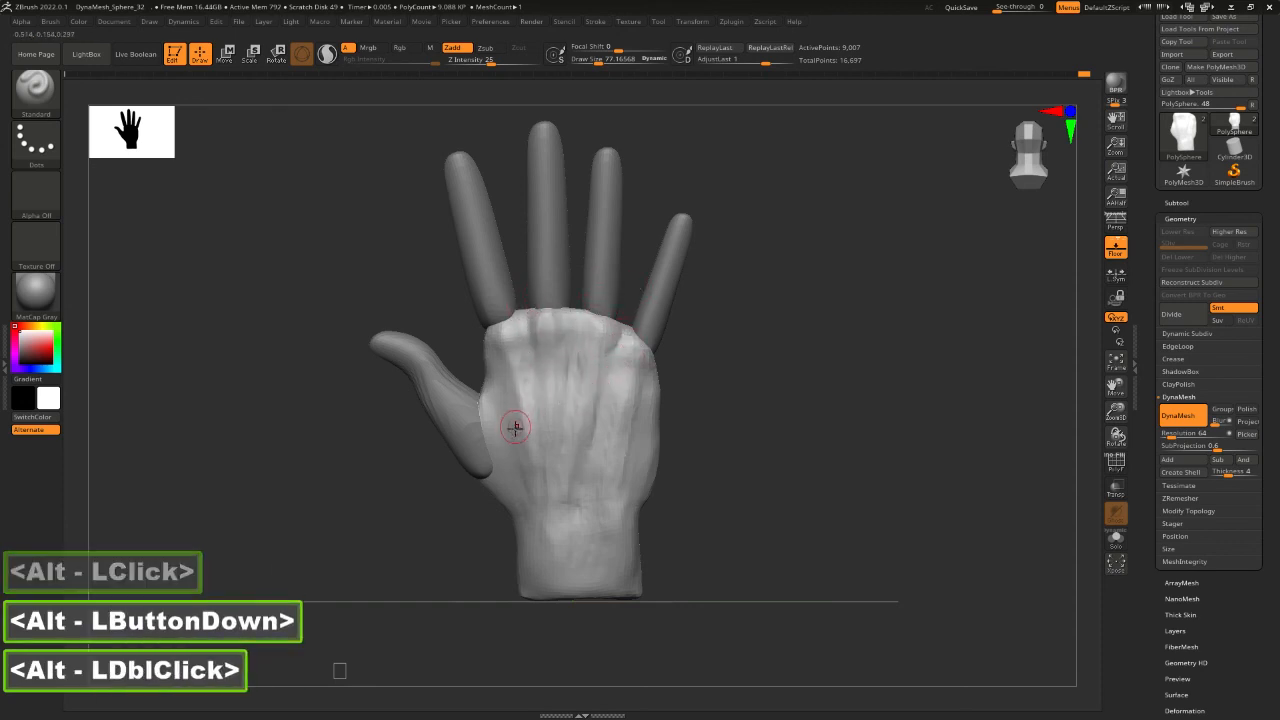
{"action": "left_click_drag", "start_coordinate": [484, 404], "coordinate": [491, 488]}
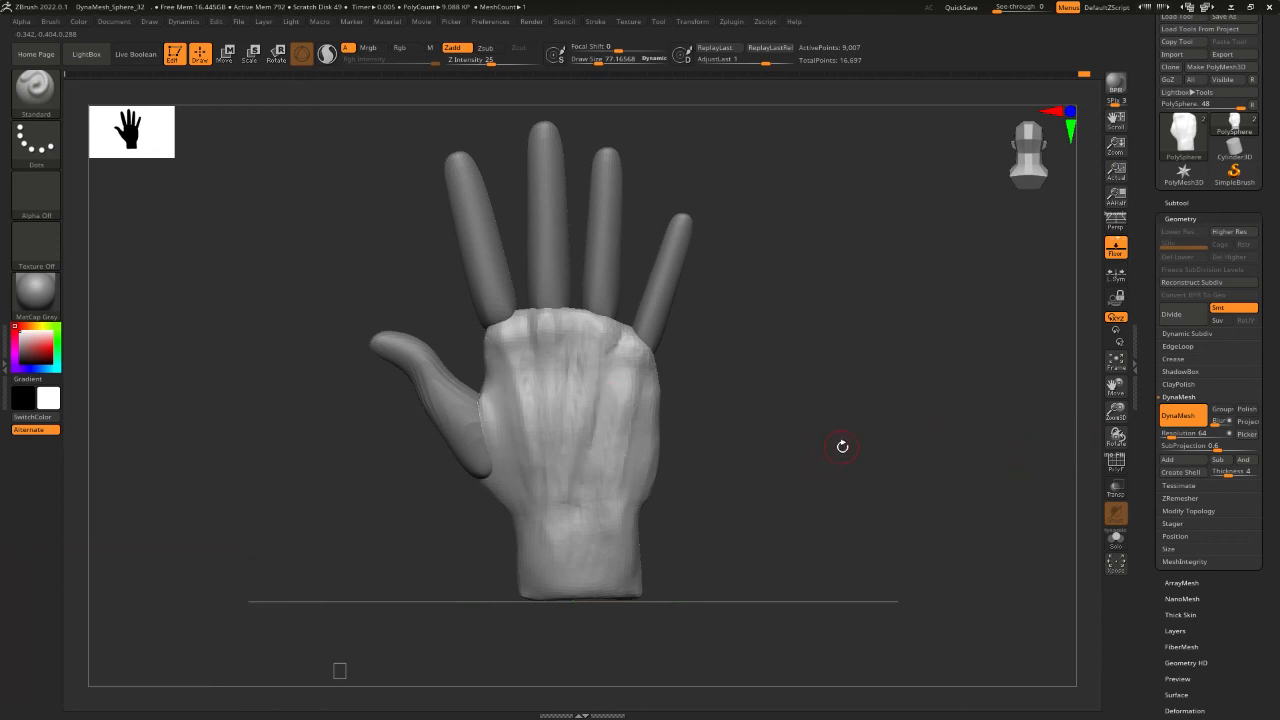
{"action": "left_click", "coordinate": [803, 445], "text": "alt"}
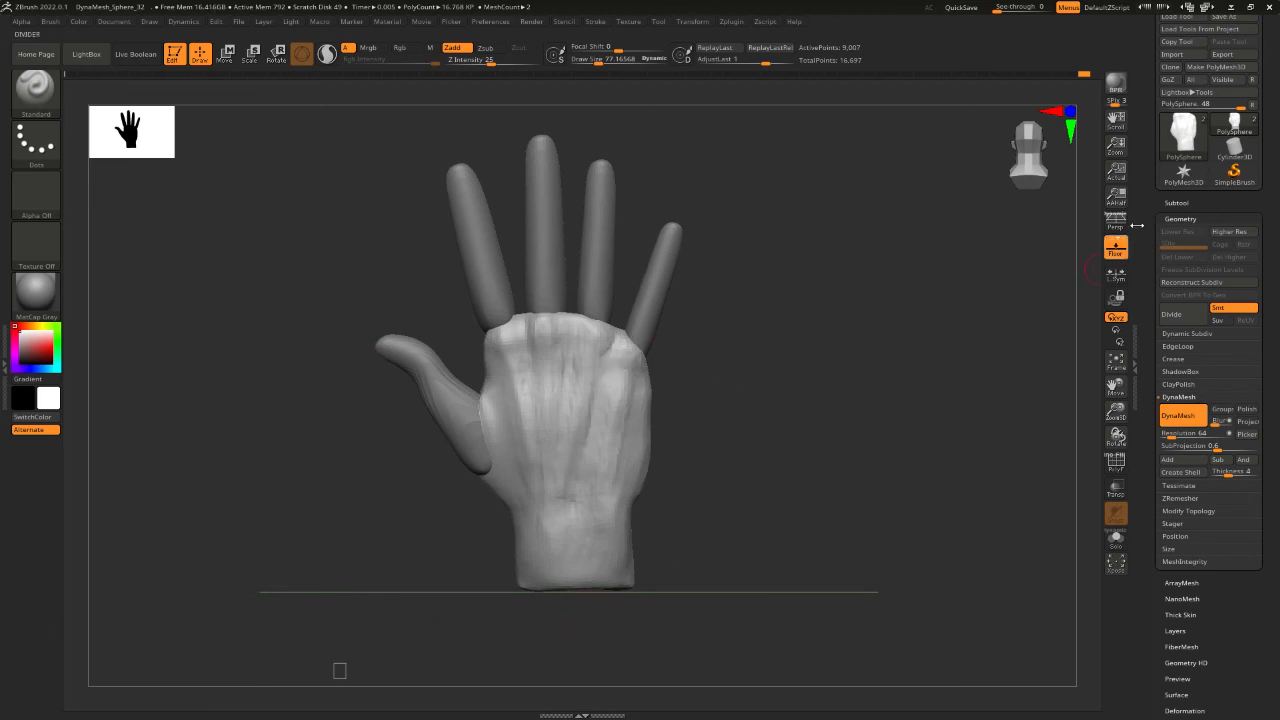
Display the subtool list in place of the geometry settings and start saving the project as a file.
{"action": "left_click_drag", "start_coordinate": [376, 660], "coordinate": [500, 620]}
{"action": "left_click", "coordinate": [1180, 217]}
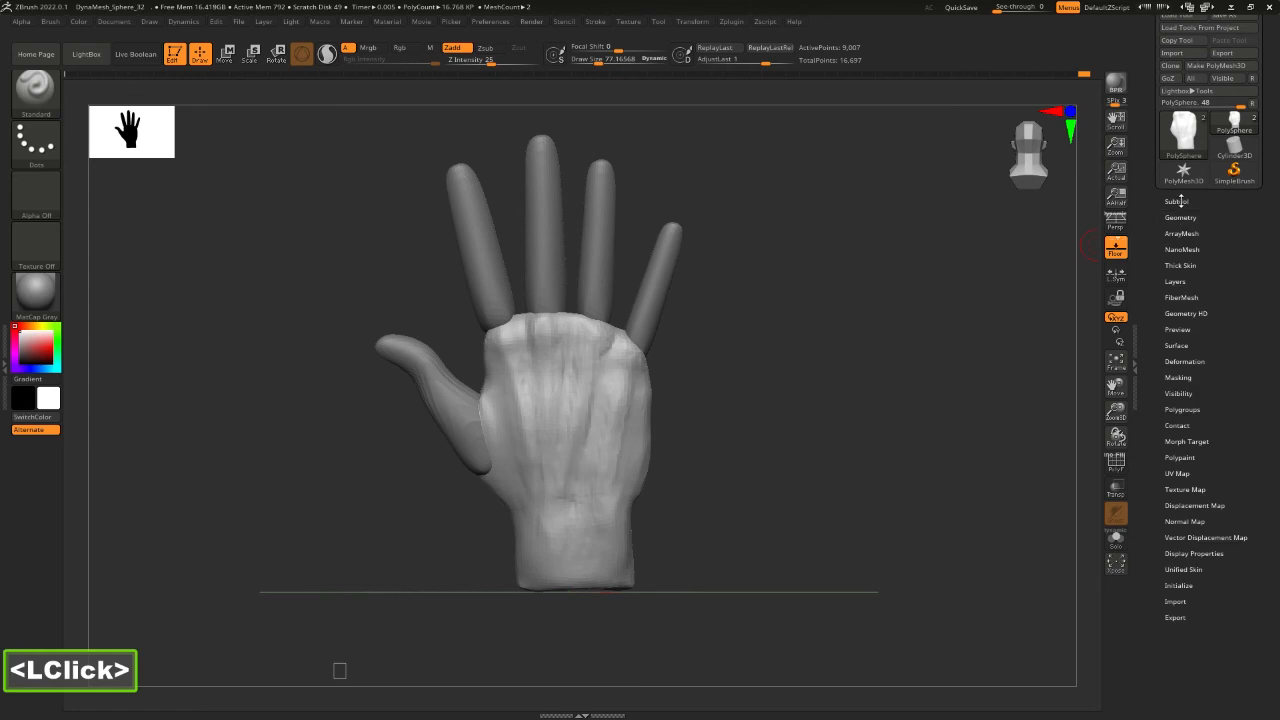
{"action": "left_click", "coordinate": [1178, 201]}
{"action": "left_click_drag", "start_coordinate": [786, 400], "coordinate": [780, 420], "text": "alt"}
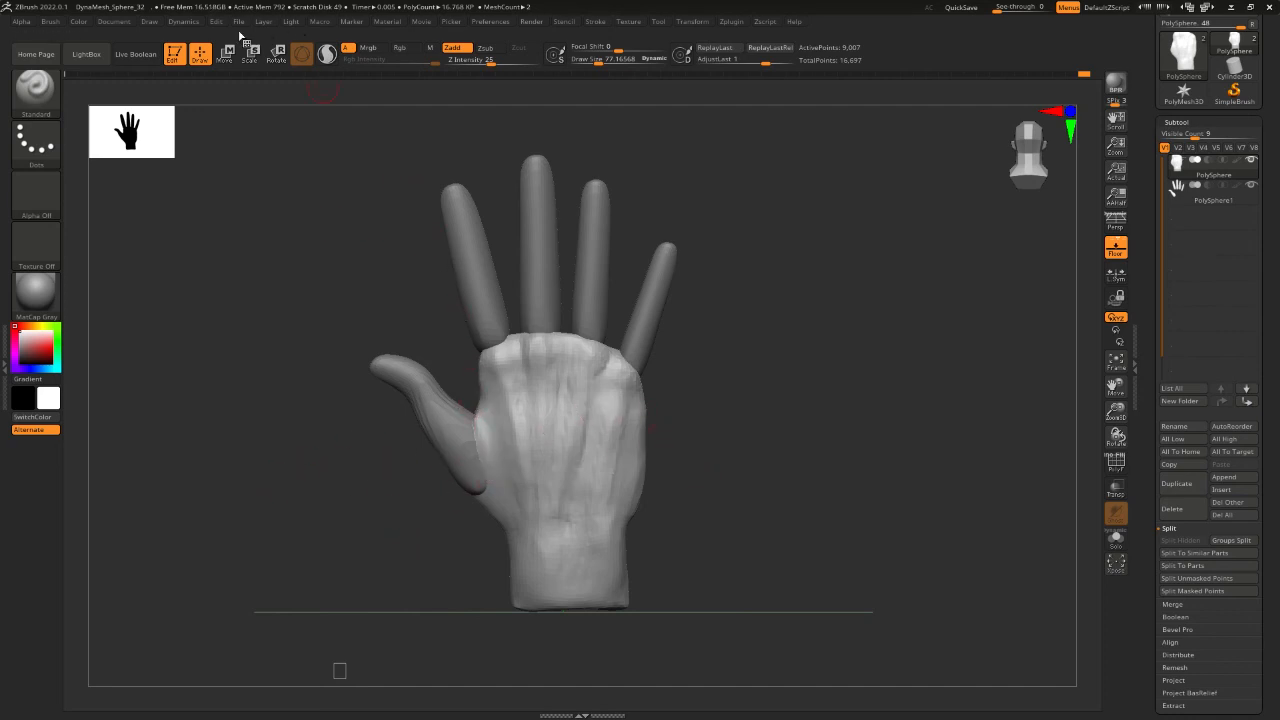
{"action": "left_click", "coordinate": [239, 22]}
{"action": "left_click", "coordinate": [321, 44]}
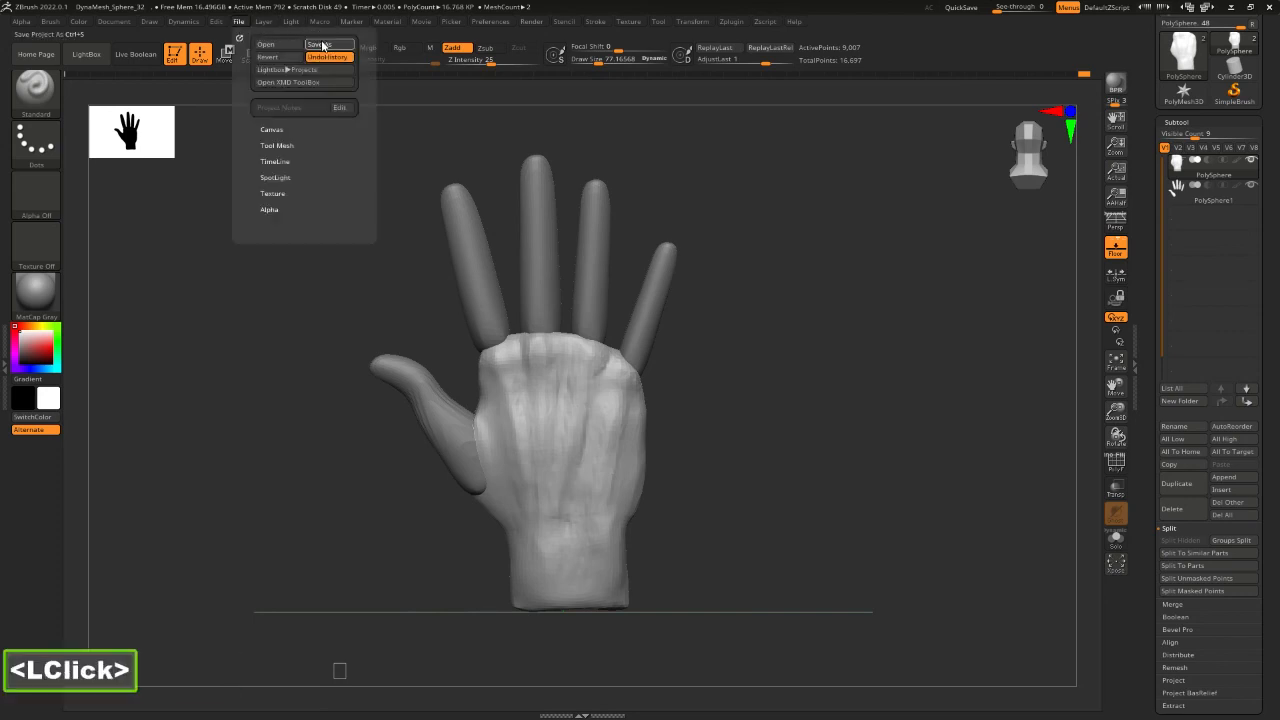